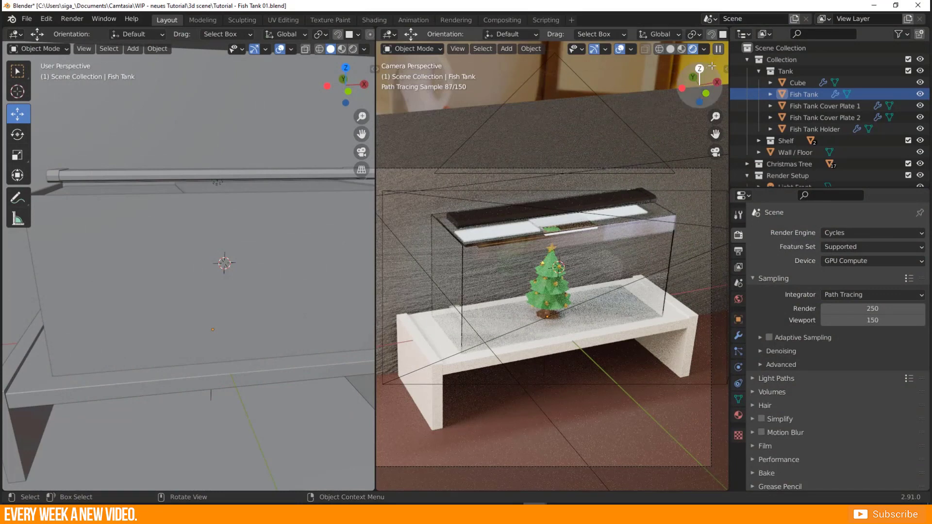
Pause the live rendered preview and join the right Camera view into the left 3D viewport.
left_click(716, 51)
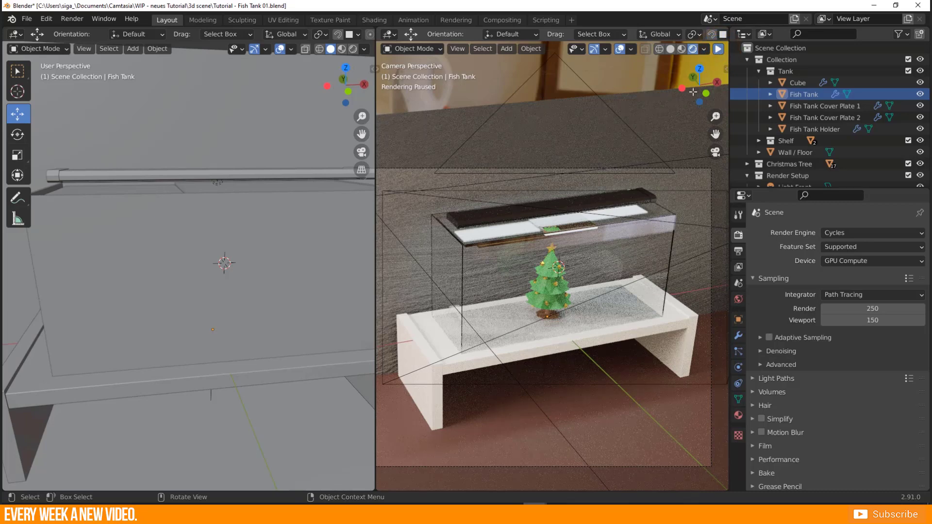
middle_click_drag(220, 327, 197, 306)
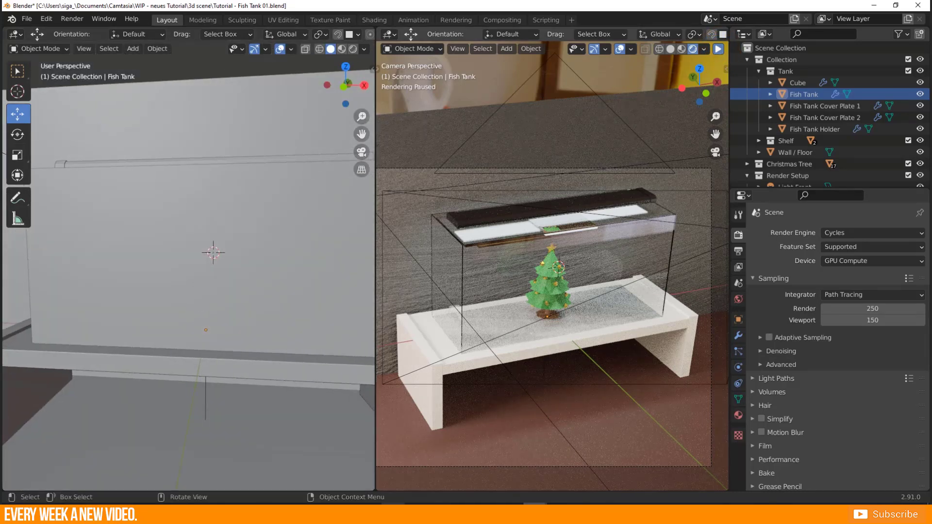
left_click_drag(373, 489, 486, 388)
Orbit to a higher, angled view of the tank and select the Fish Tank object.
scroll(445, 293, "down", 5)
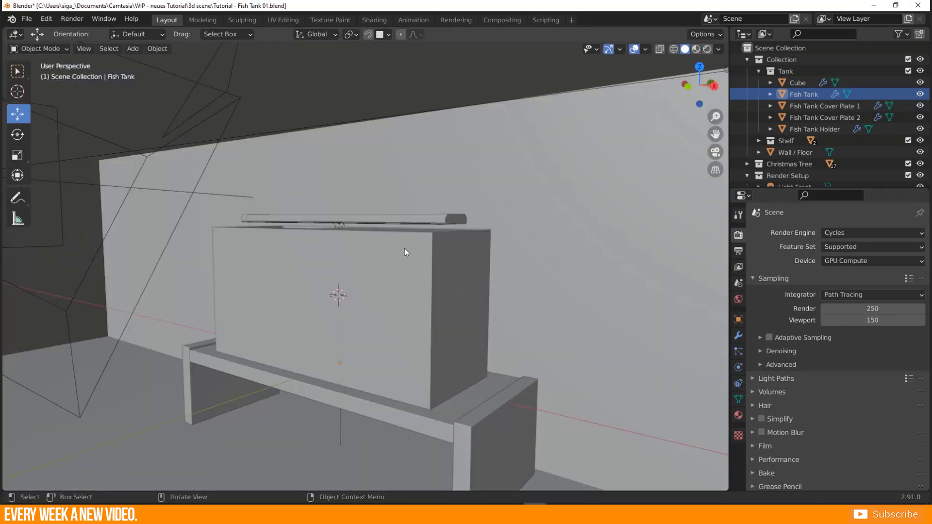
middle_click_drag(406, 252, 355, 290)
left_click(392, 308)
mouse_move(397, 310)
middle_mouse_down()
mouse_move(376, 324)
mouse_move(386, 319)
middle_mouse_up()
scroll(365, 345, "up", 3)
middle_click_drag(329, 316, 380, 319)
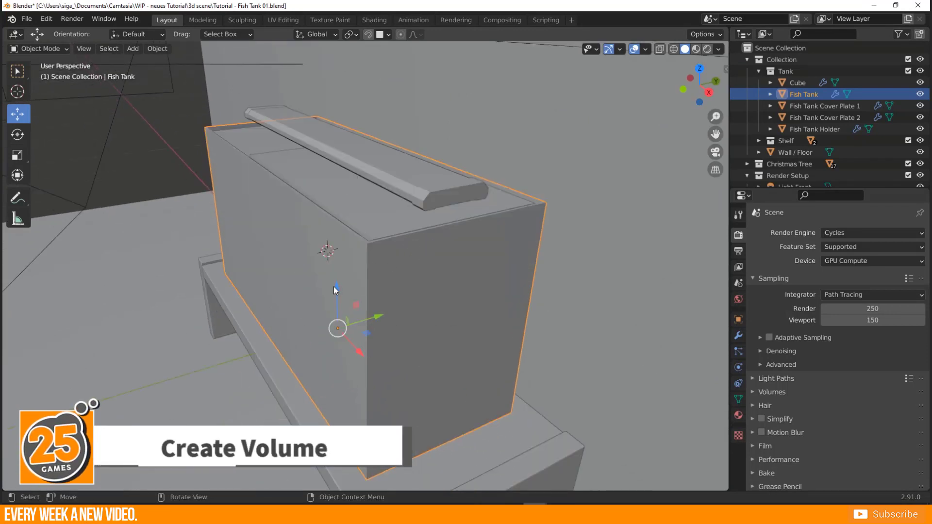
middle_click_drag(384, 284, 379, 260)
left_click(384, 262)
left_click(384, 262)
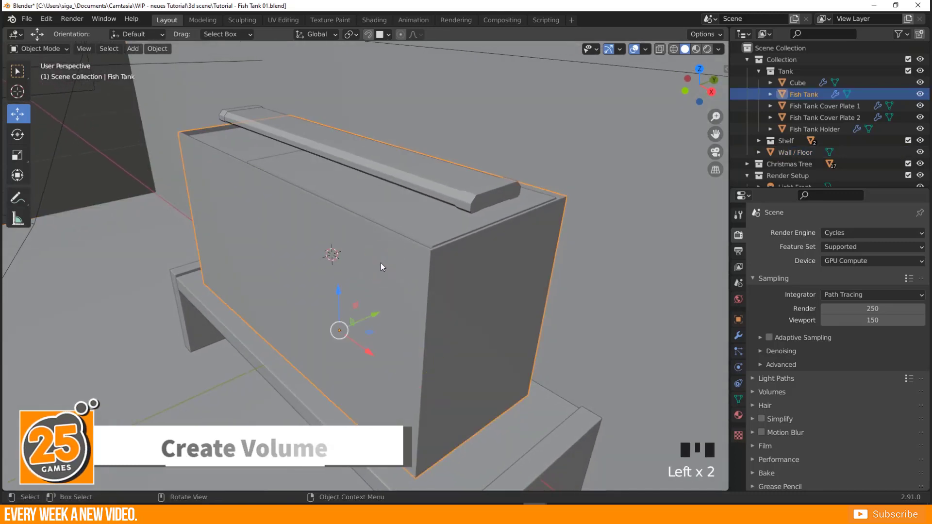
Duplicate Fish Tank in place as Fish Tank.001, hide the original, and enter Edit Mode.
key("shift+d")
right_click(381, 278)
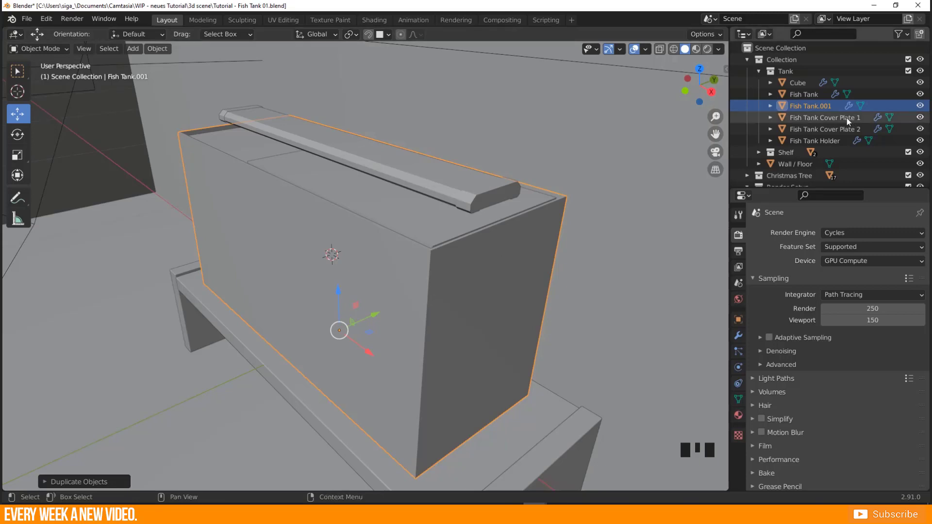
left_click(921, 95)
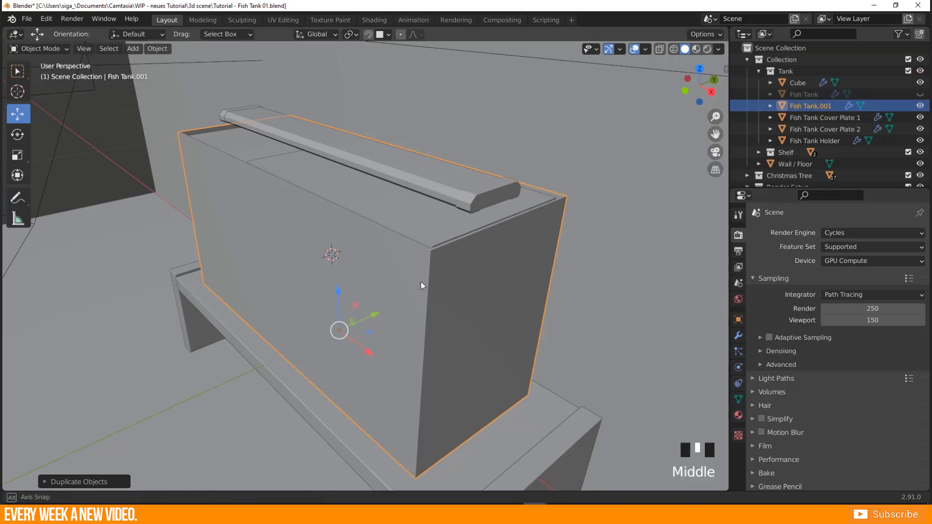
key("Tab")
Add a loop cut around the tank walls, slid up just below the top rim.
middle_click_drag(512, 297, 352, 294)
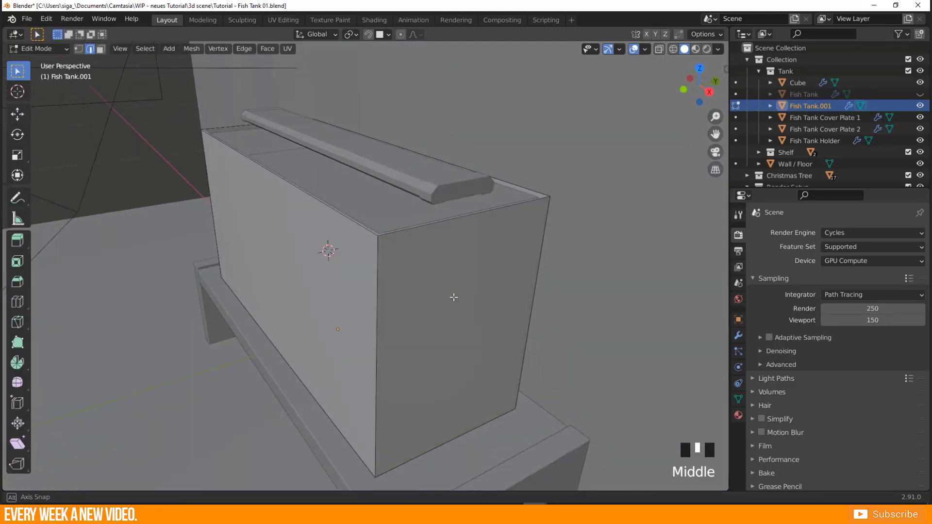
key("ctrl+r")
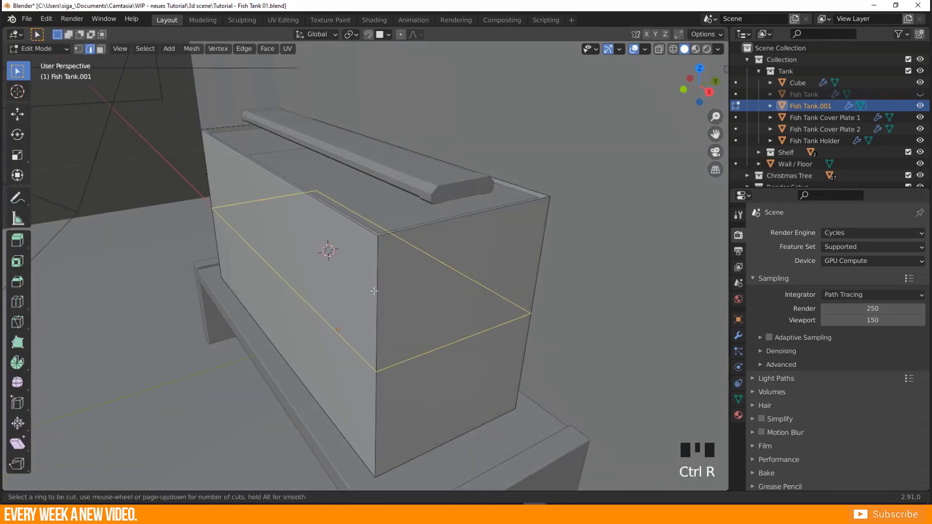
left_click(374, 291)
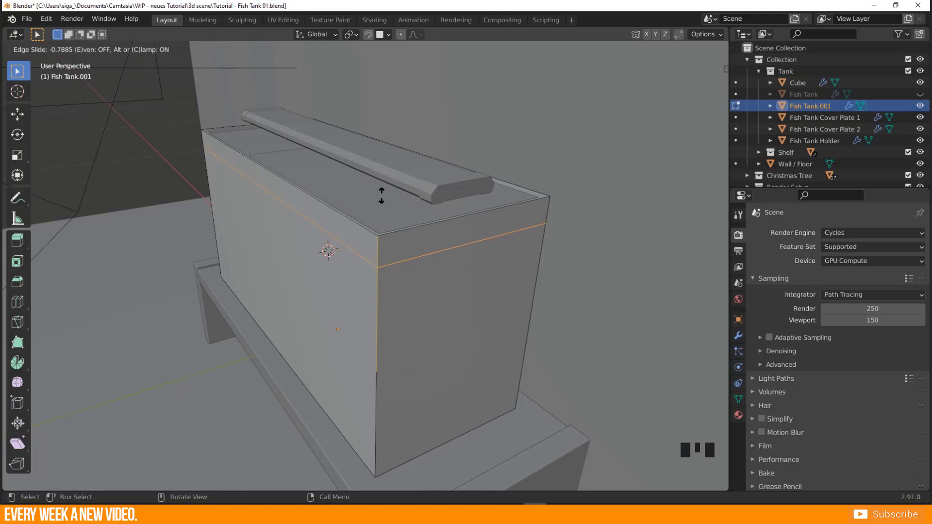
left_click(381, 196)
middle_click_drag(443, 251, 418, 313)
key("Tab")
key("Tab")
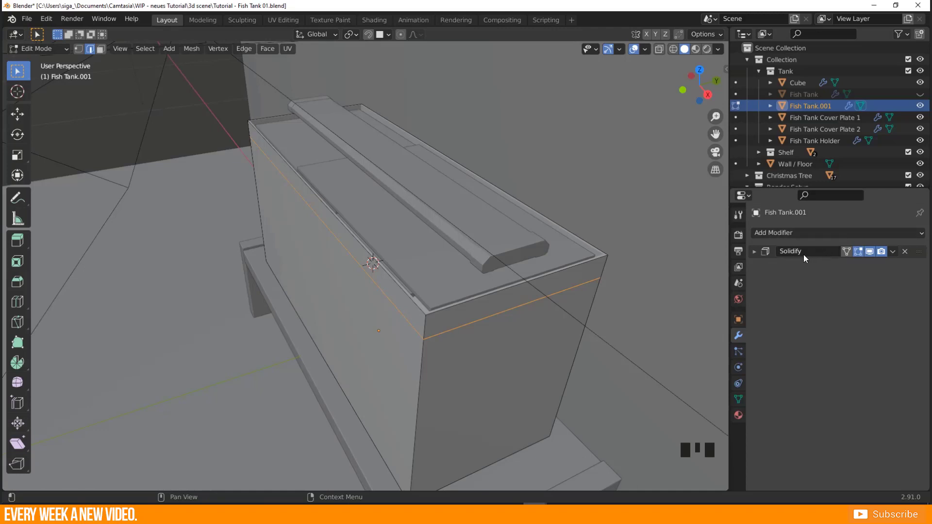
In Object Mode, apply Fish Tank.001's Solidify modifier with Ctrl+A.
middle_click_drag(388, 291, 406, 299)
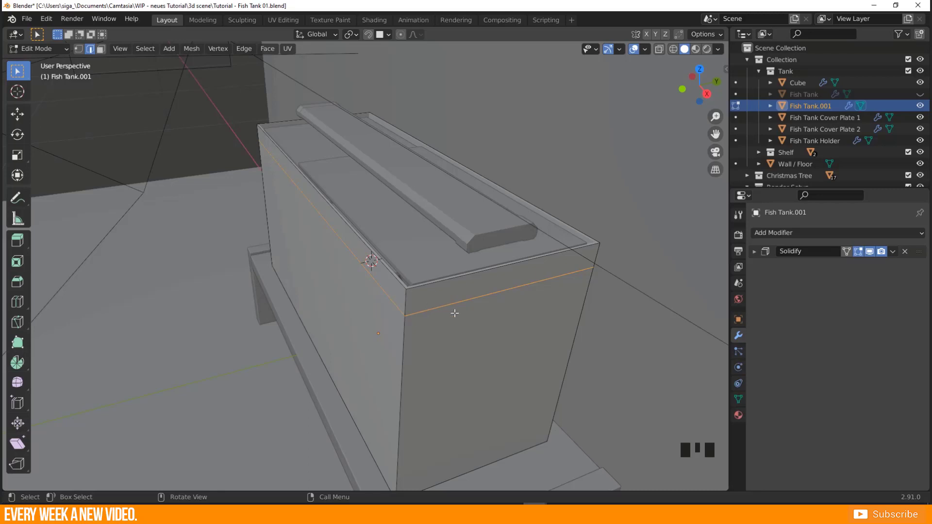
middle_click_drag(458, 316, 396, 296)
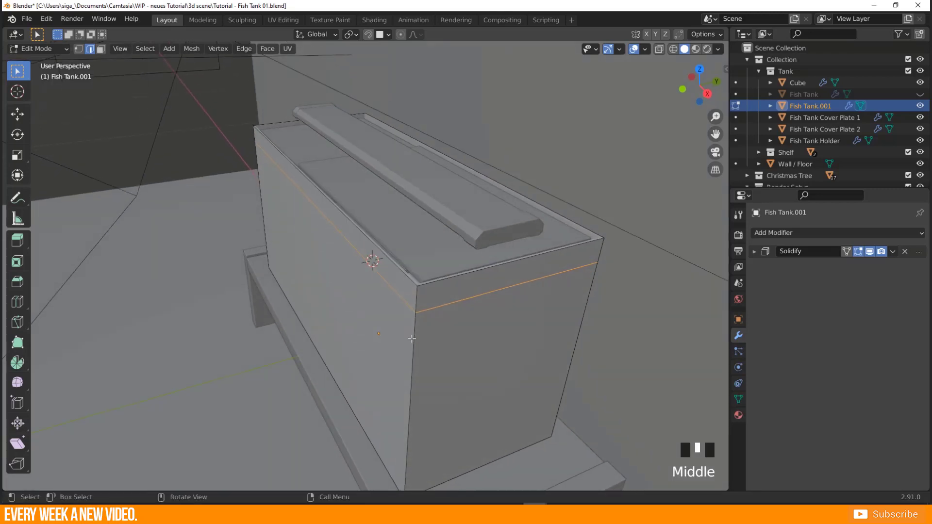
key("Tab")
middle_click_drag(470, 321, 474, 322)
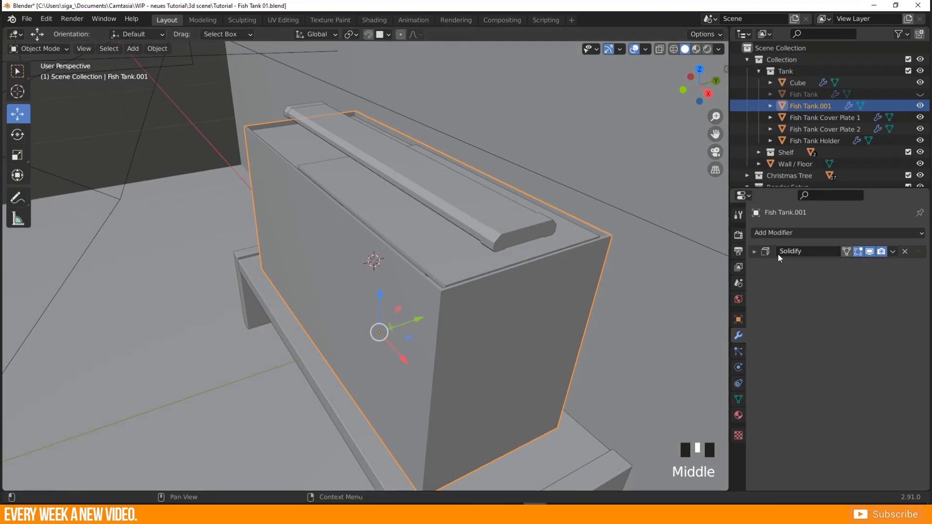
key("ctrl+a")
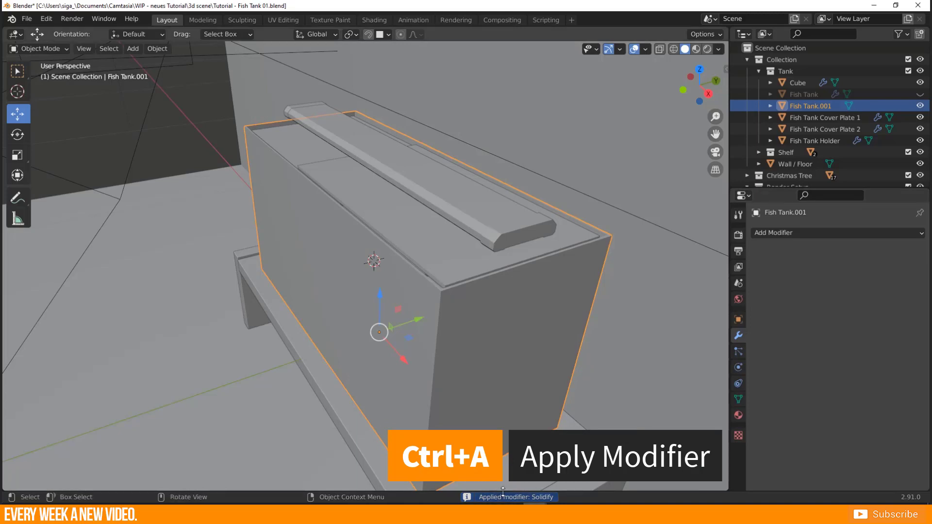
Reselect Fish Tank.001 and isolate it in Local View.
middle_click_drag(602, 301, 354, 321)
left_click(475, 321)
left_click(578, 310)
key("Tab")
middle_click_drag(562, 308, 494, 319)
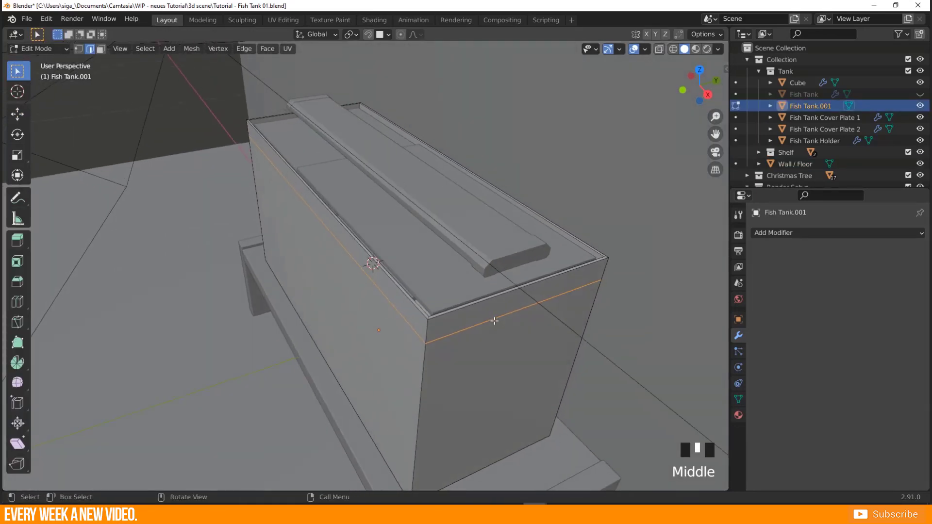
key("Tab")
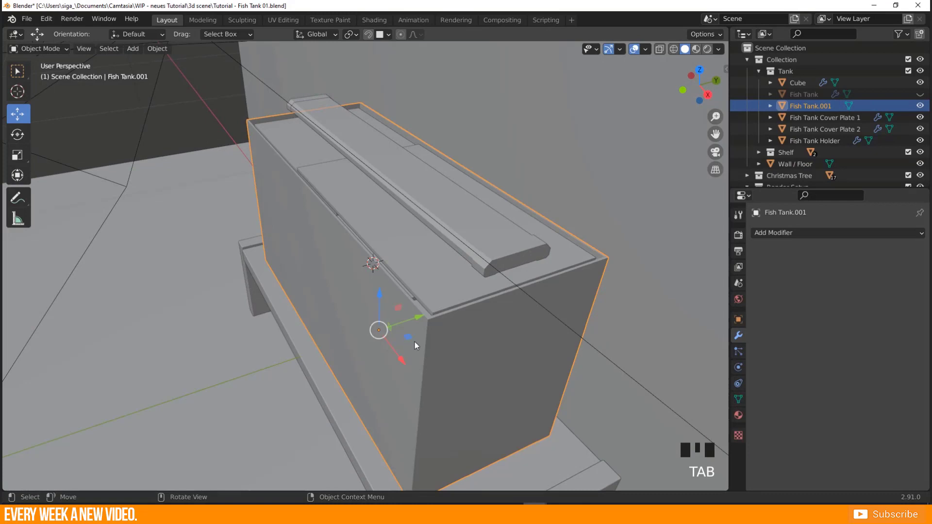
key("KP_Divide")
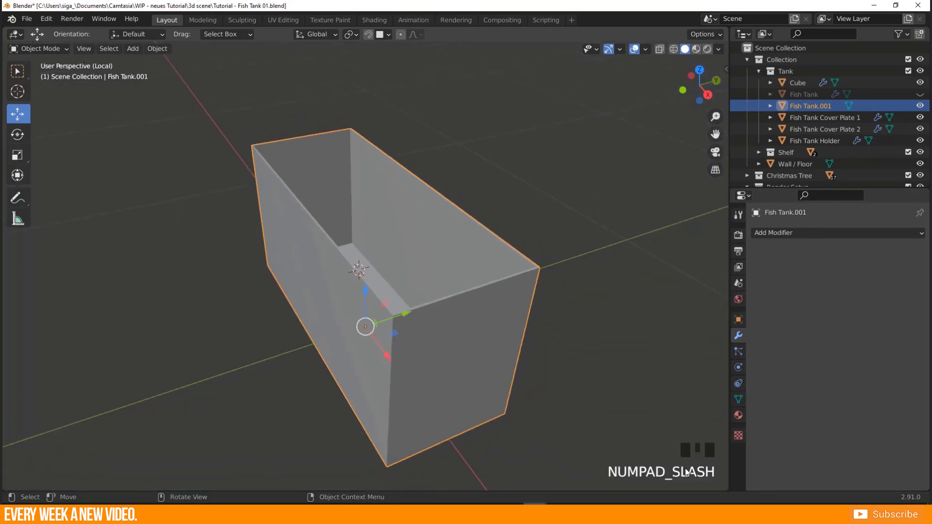
In Edit Mode, select the top rim edge loop and mark it as a seam.
middle_click_drag(447, 302, 358, 306)
key("Tab")
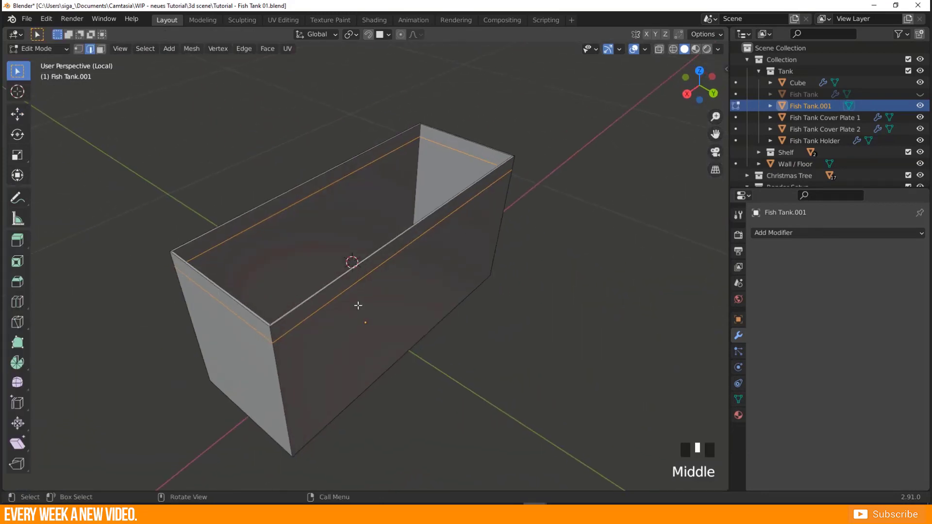
scroll(216, 266, "up", 3)
middle_click_drag(216, 266, 308, 312, "shift")
left_click(228, 192)
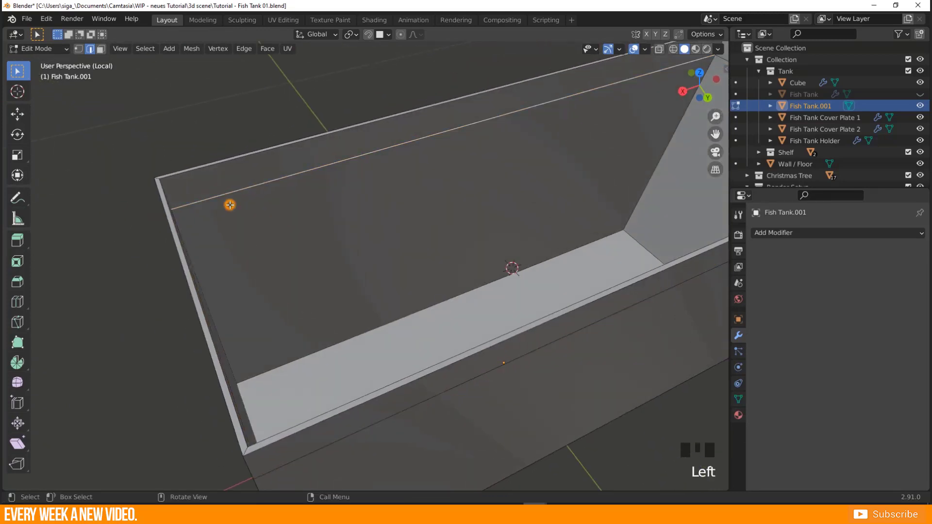
left_click(228, 192, "alt")
left_click(268, 179, "alt")
middle_click_drag(252, 184, 301, 381)
right_click(301, 381)
left_click(304, 385)
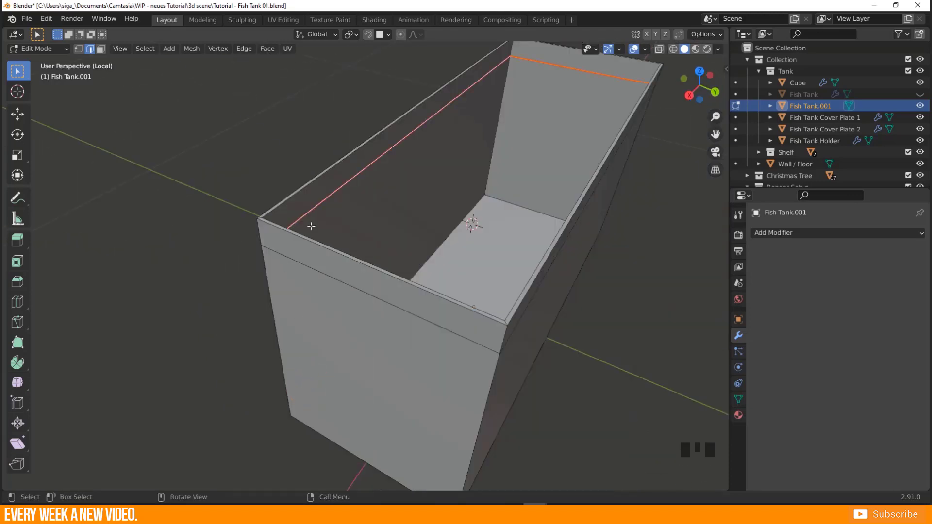
Switch to face select mode and select the rim face strip.
middle_click_drag(335, 192, 333, 192)
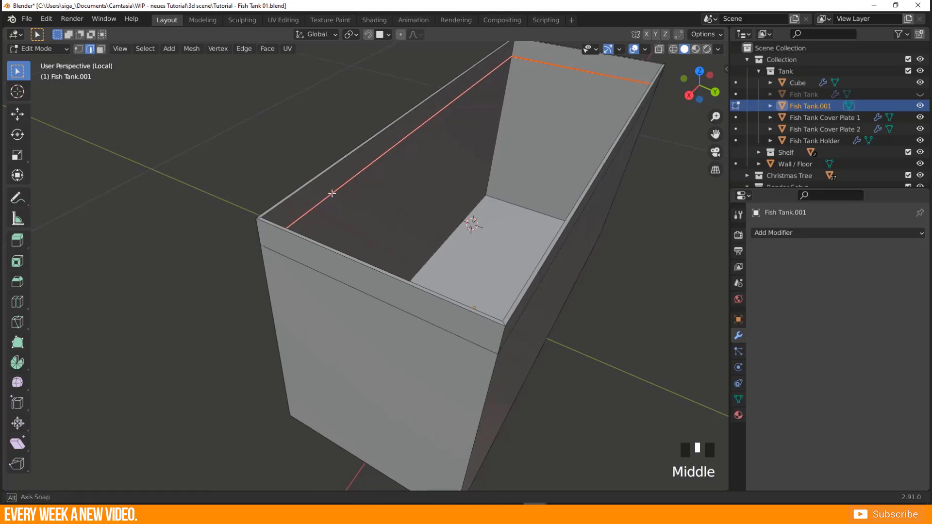
key("3")
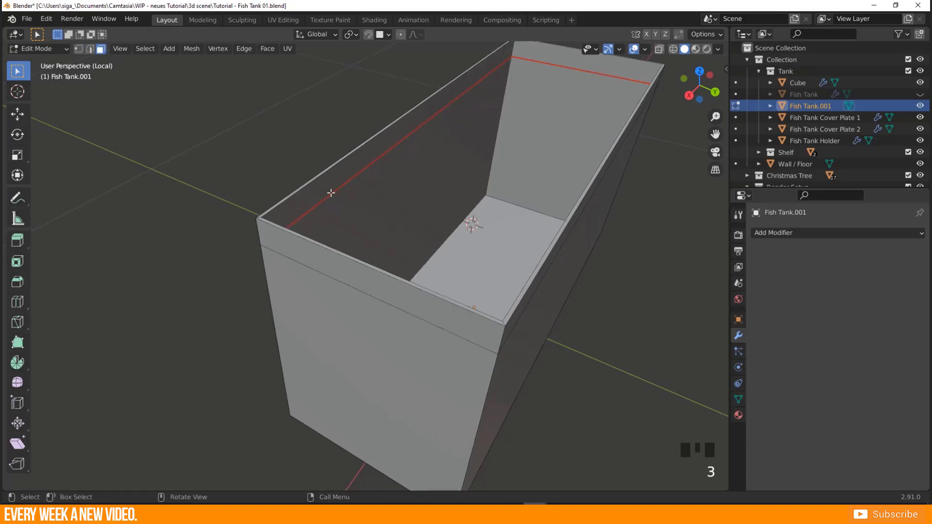
left_click(305, 199)
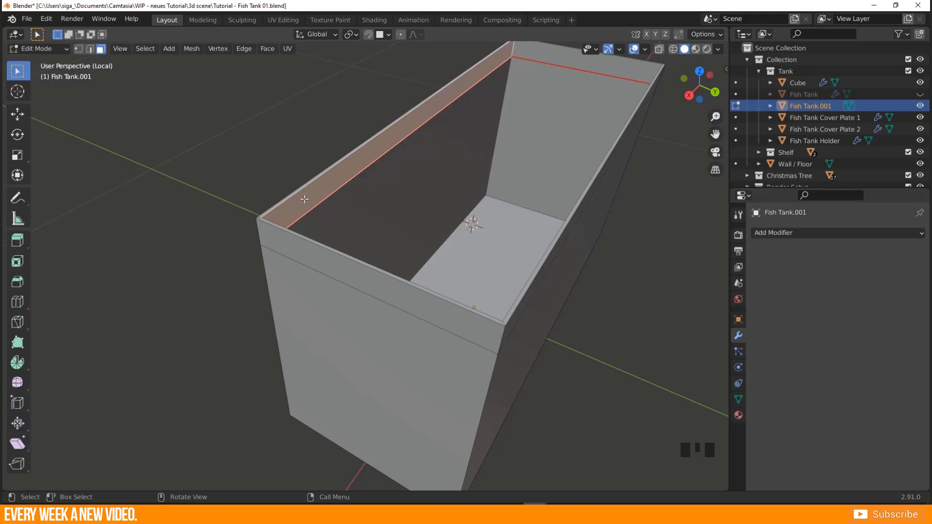
Select all faces linked up to the seam and delete them, keeping the inner walls.
key("l")
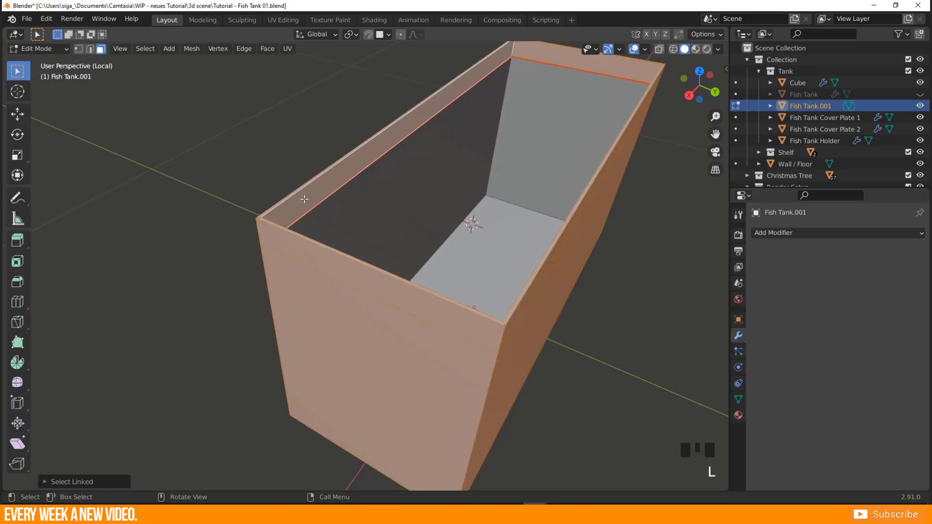
middle_click_drag(302, 203, 284, 195)
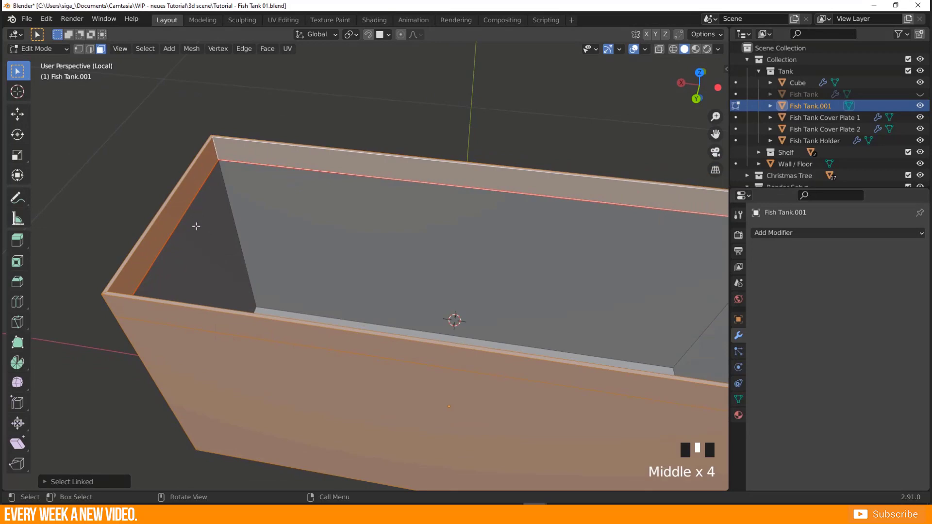
middle_click_drag(262, 162, 313, 162)
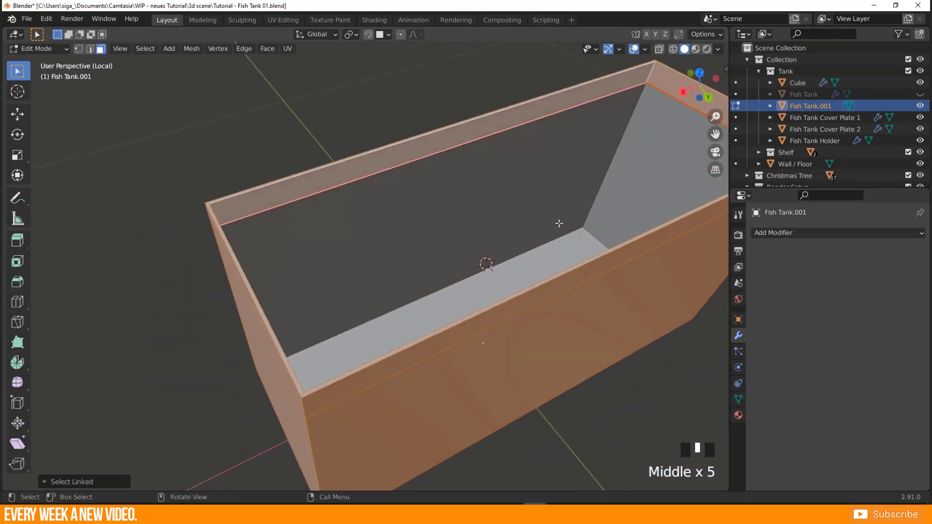
middle_click_drag(458, 235, 478, 252)
key("x")
middle_click_drag(418, 224, 383, 222)
left_click(369, 227)
Select the open top rim edge loop and fill it with a new face.
key("Tab")
key("Tab")
left_click(361, 199, "alt")
key("2")
left_click(363, 195, "alt")
middle_click_drag(373, 209, 357, 197)
left_click(352, 194, "alt")
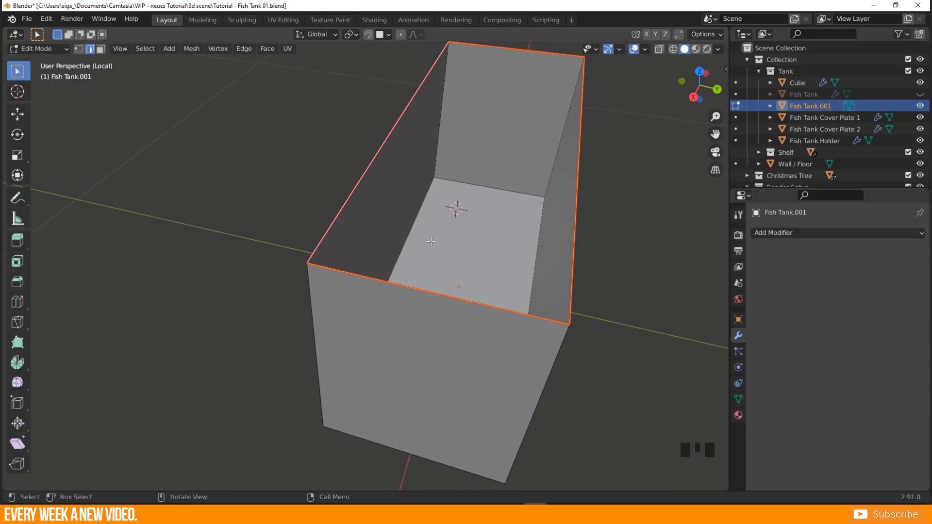
key("f")
middle_click_drag(294, 245, 383, 231)
Return to Object Mode, look around the capped tank box, and open the Viewport Overlays menu.
key("Tab")
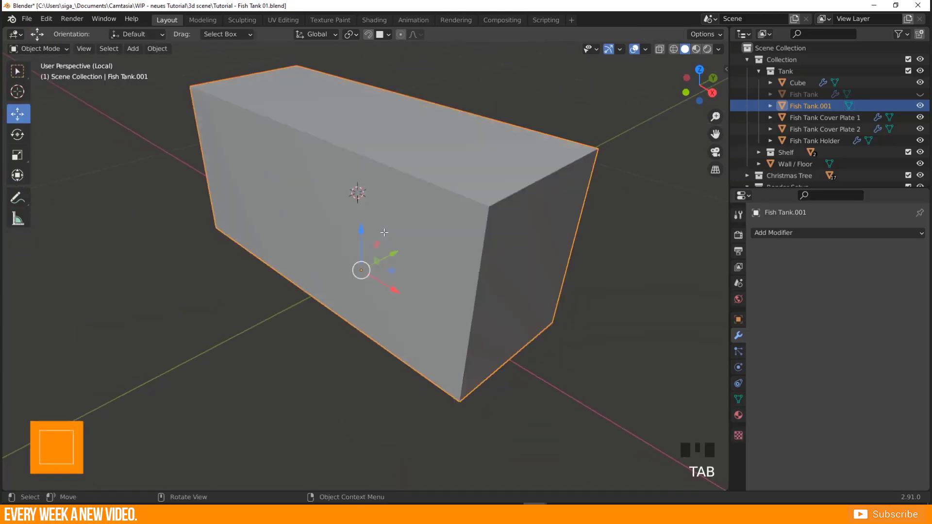
middle_click_drag(490, 218, 447, 237, "shift")
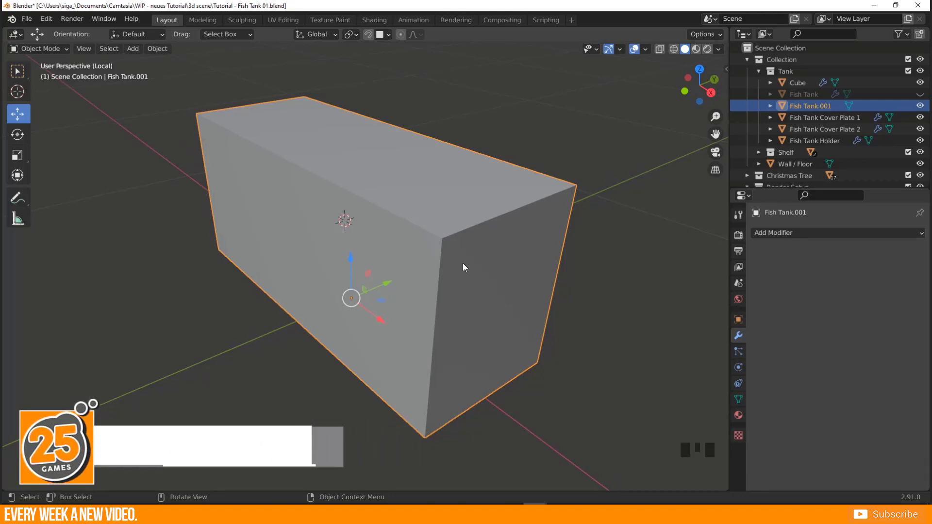
mouse_move(393, 285)
middle_mouse_down()
mouse_move(422, 279)
mouse_move(392, 279)
middle_mouse_up()
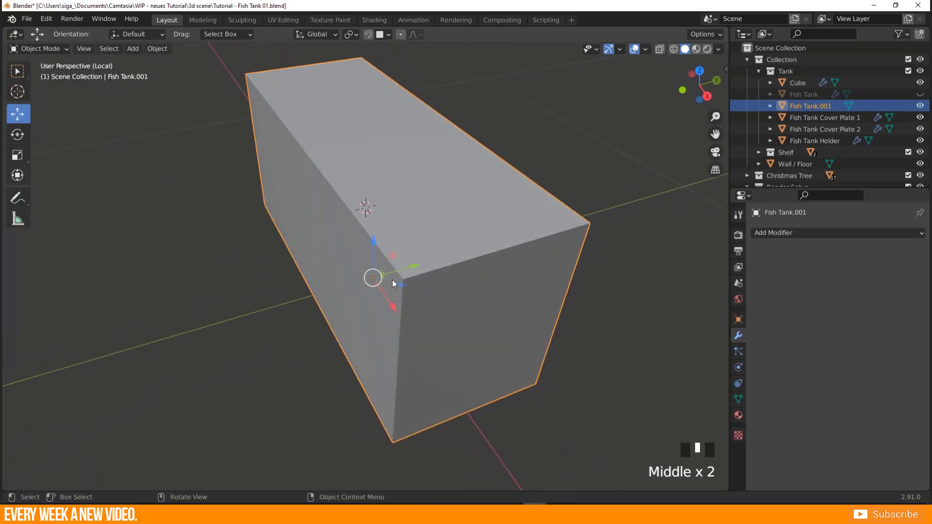
left_click(647, 50)
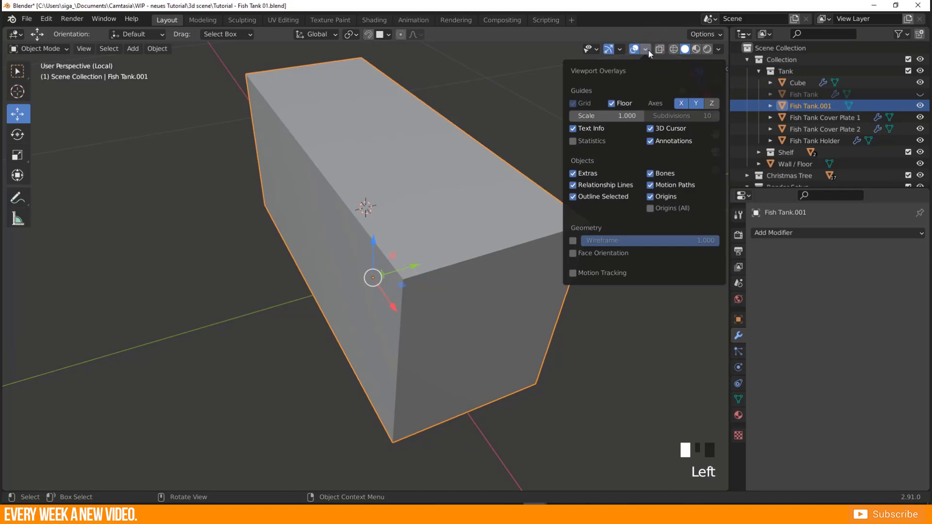
Enable the Face Orientation overlay and inspect the tank's red outer and blue inner faces.
left_click(574, 253)
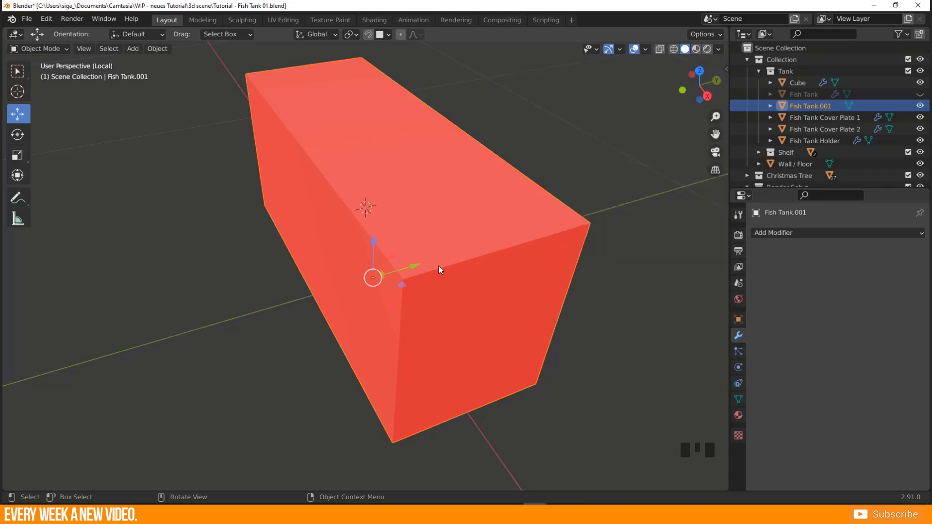
middle_click_drag(439, 293, 403, 212)
scroll(415, 206, "up", 5)
scroll(403, 212, "up", 4)
middle_click_drag(564, 233, 195, 51, "shift")
scroll(541, 204, "down", 3)
middle_click_drag(541, 204, 404, 228)
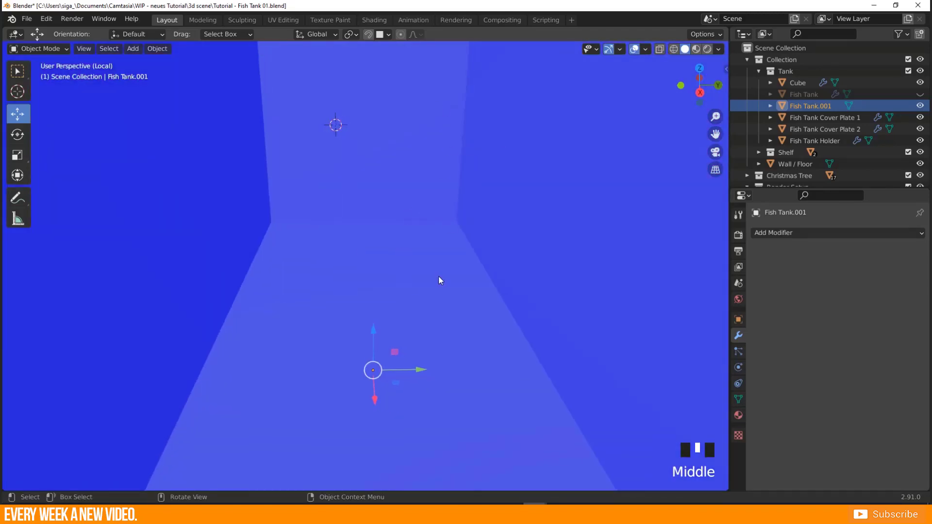
scroll(506, 225, "down", 2)
scroll(452, 230, "up", 3)
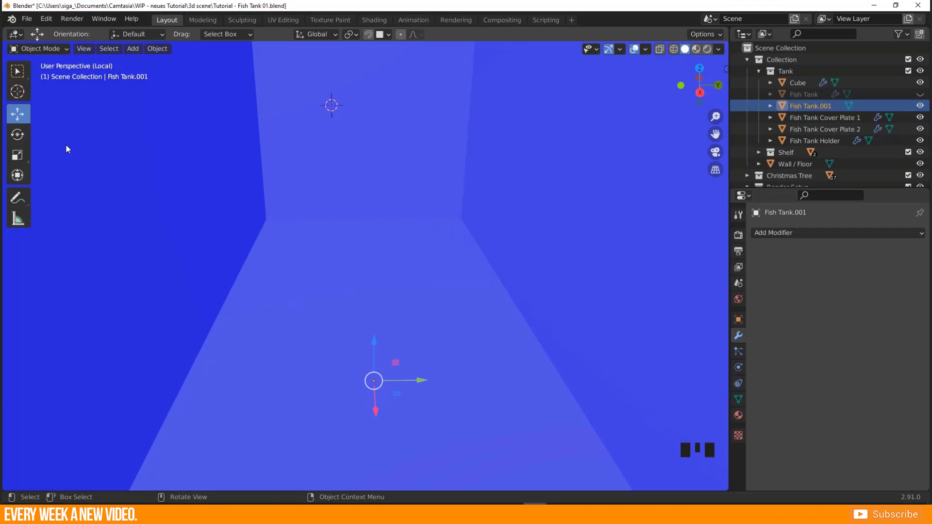
scroll(325, 153, "down", 5)
middle_click_drag(279, 190, 330, 222)
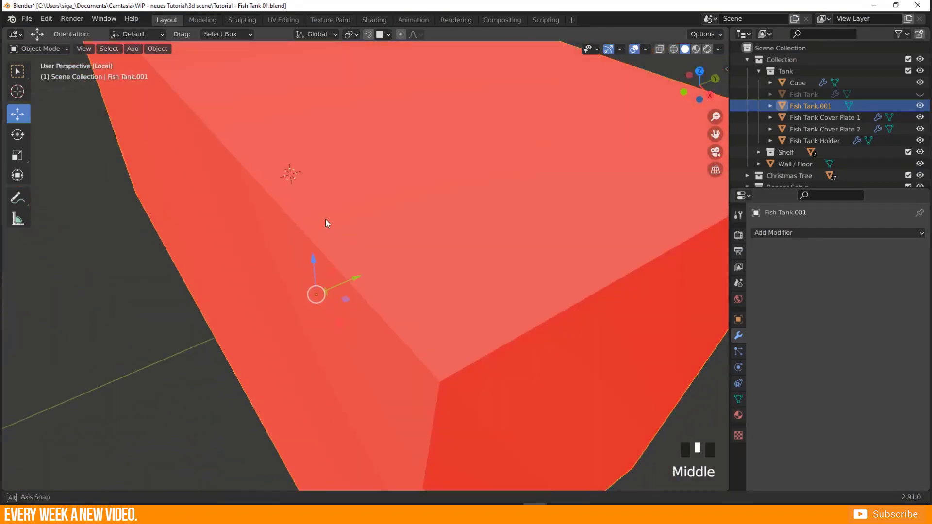
scroll(383, 293, "down", 4)
middle_click_drag(382, 292, 299, 342)
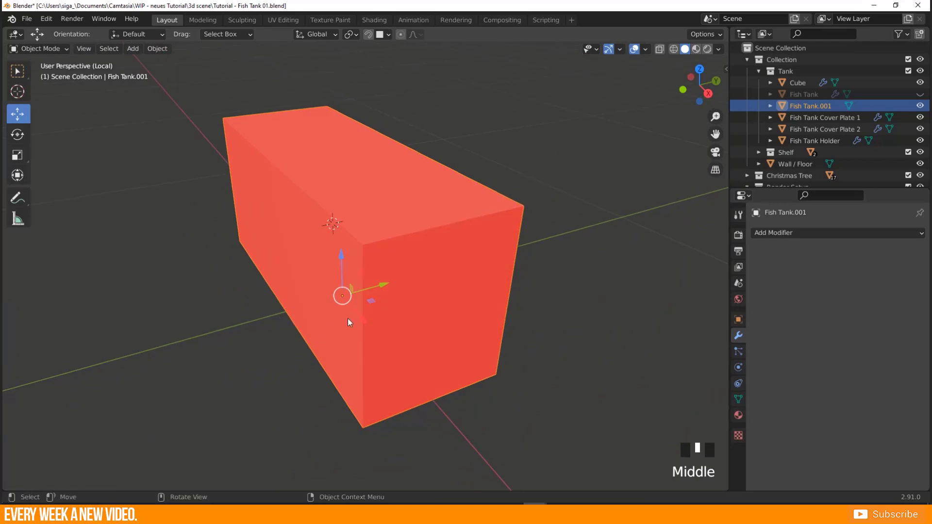
middle_click_drag(247, 292, 263, 297)
middle_click_drag(261, 296, 260, 295)
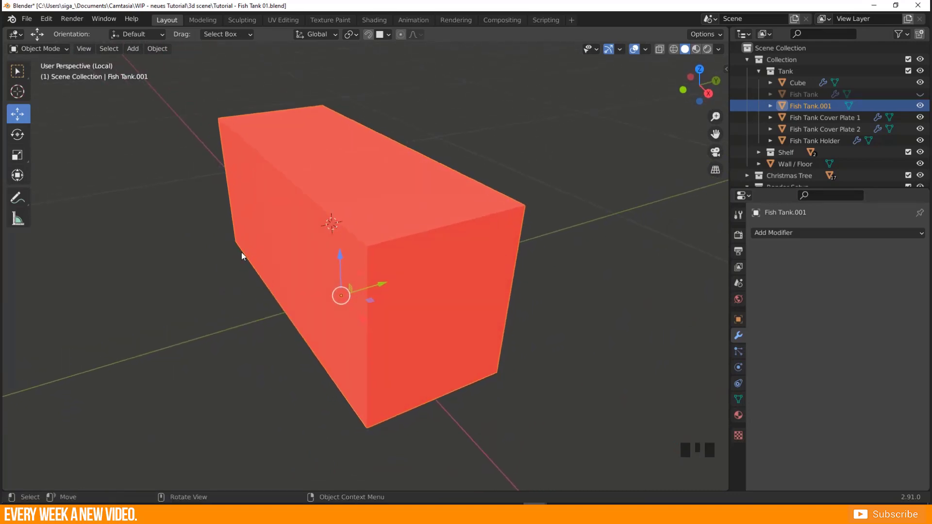
Select all the tank geometry, try flipping its normals, then undo the flip.
key("Tab")
key("a")
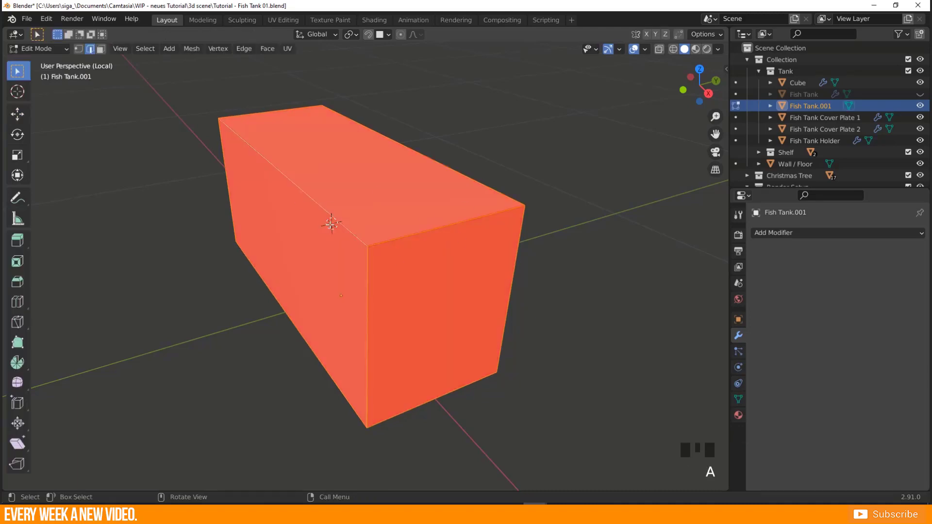
key("alt+n")
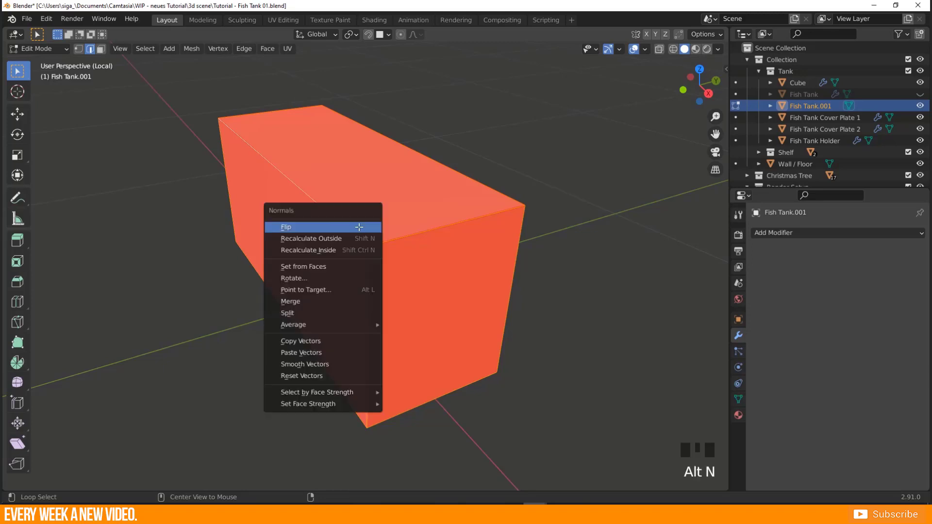
left_click(299, 227)
middle_click_drag(349, 202, 366, 203)
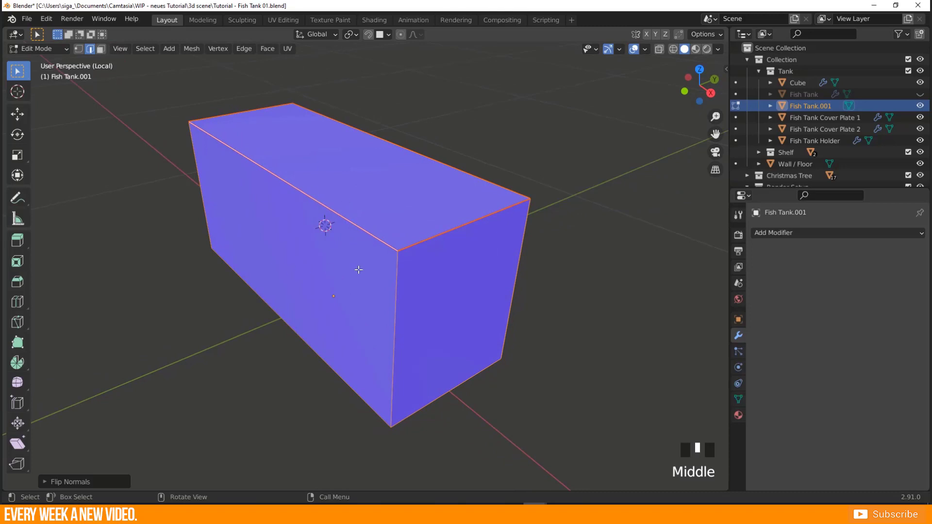
middle_click_drag(357, 269, 349, 267)
key("ctrl")
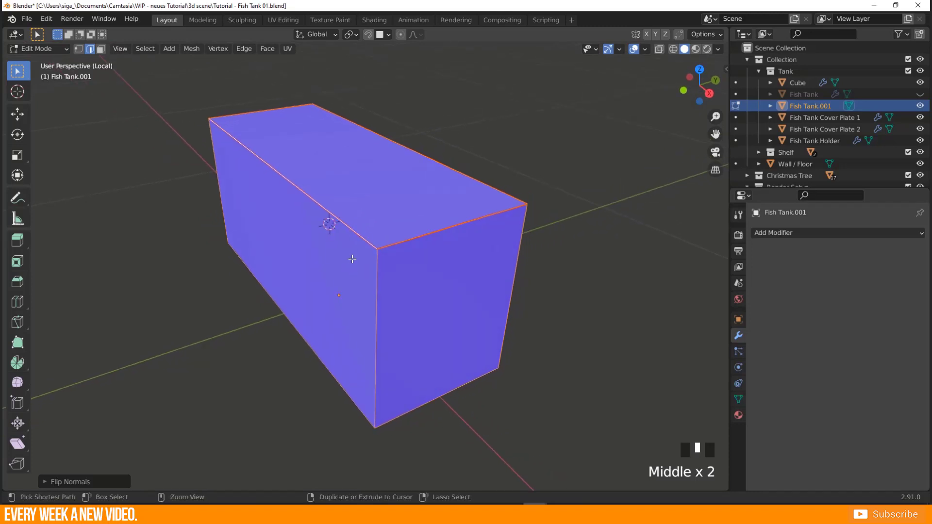
key("ctrl+z")
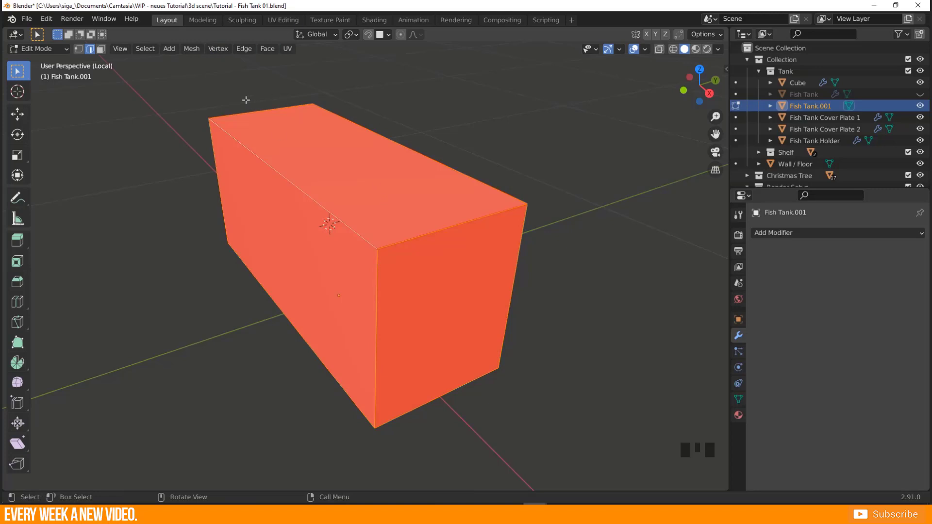
Recalculate the normals to point outside via Mesh > Normals, then return to Object Mode.
left_click(192, 49)
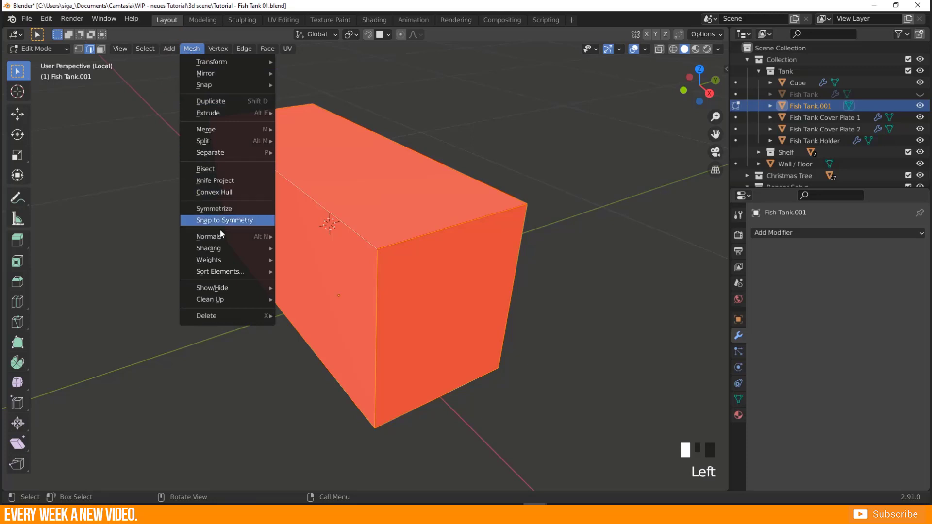
mouse_move(252, 240)
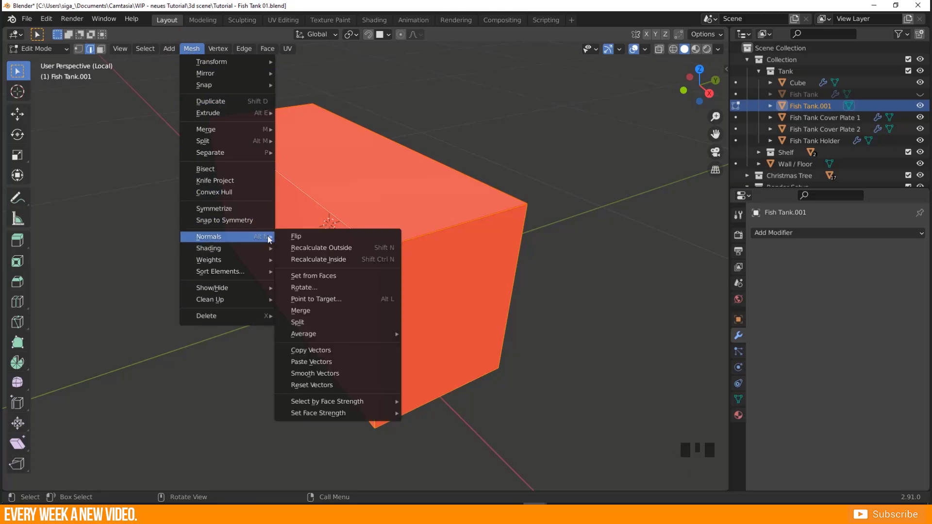
left_click(340, 248)
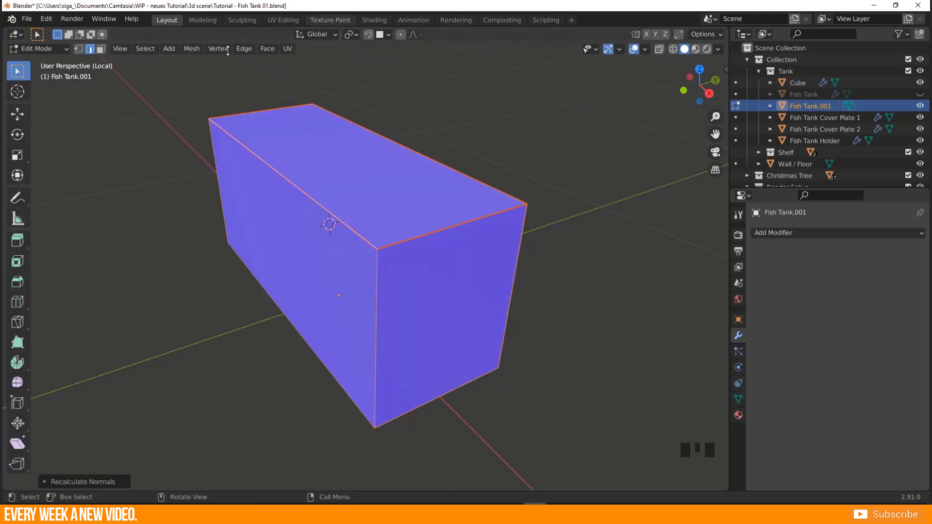
middle_click_drag(370, 283, 450, 152)
key("Tab")
Orbit around the tank box to confirm its outer faces now show blue.
mouse_move(402, 235)
middle_mouse_down("shift")
mouse_move(429, 238)
mouse_move(397, 231)
middle_mouse_up("shift")
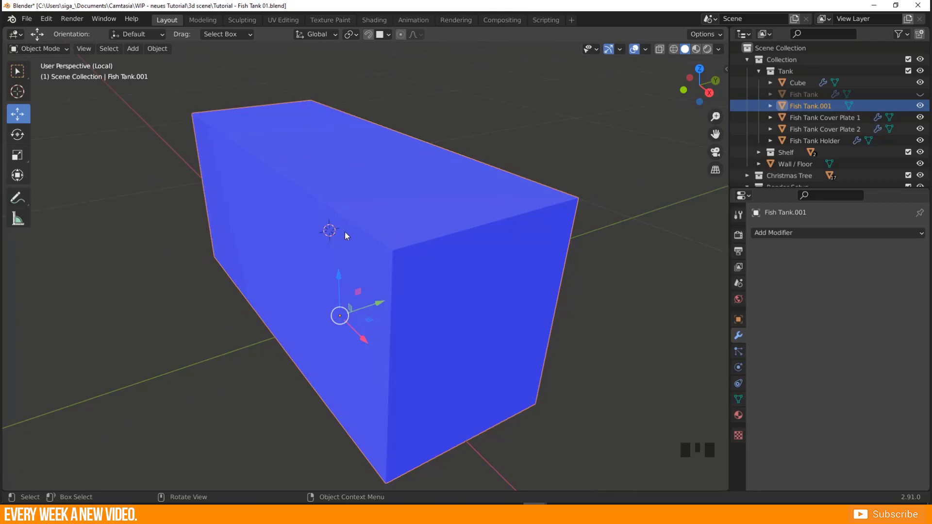
middle_click_drag(278, 183, 352, 228)
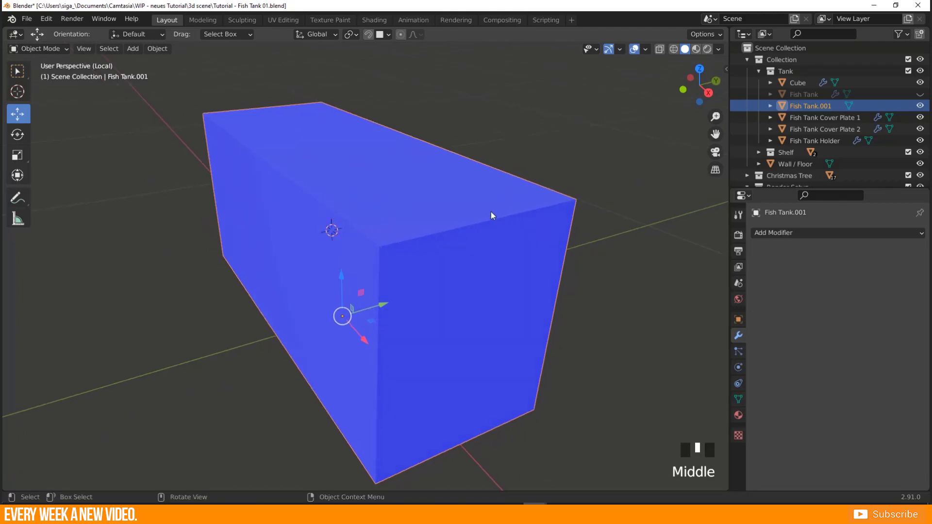
middle_click_drag(328, 192, 258, 217, "shift")
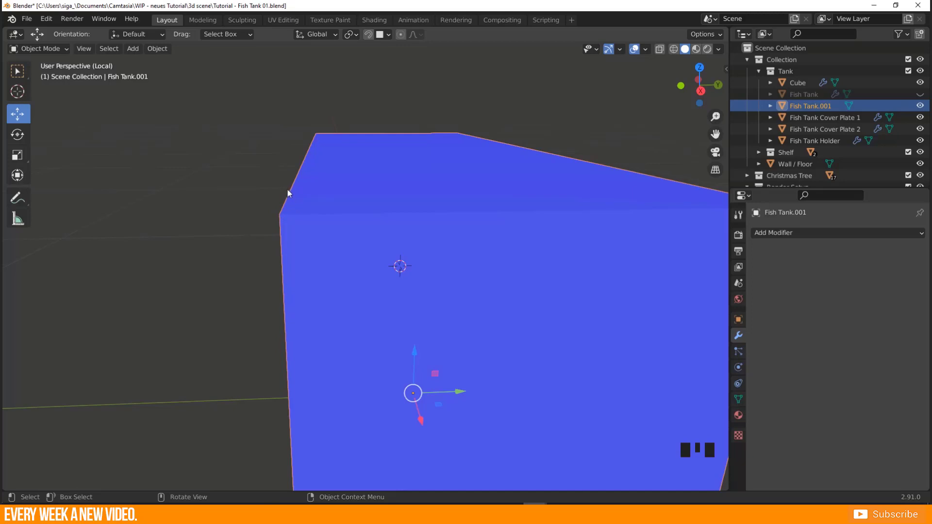
middle_click_drag(293, 193, 312, 233)
scroll(429, 243, "down", 2)
middle_click_drag(429, 244, 293, 267, "shift")
scroll(382, 228, "down", 1)
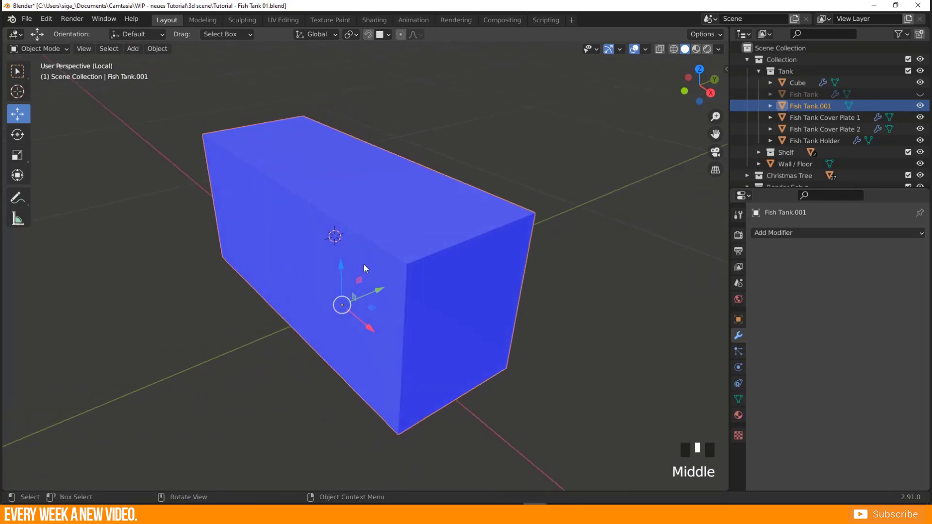
middle_click_drag(352, 296, 408, 278)
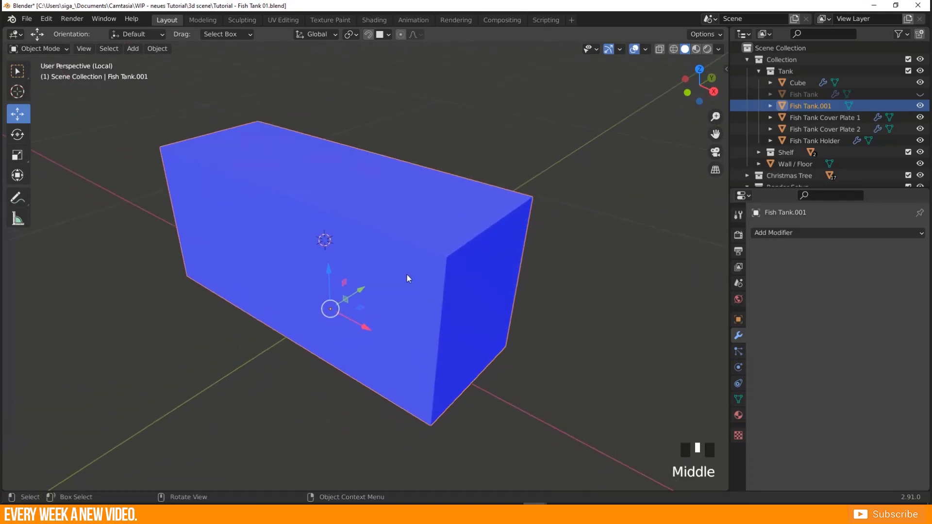
Turn off the Face Orientation overlay in the viewport.
left_click(646, 50)
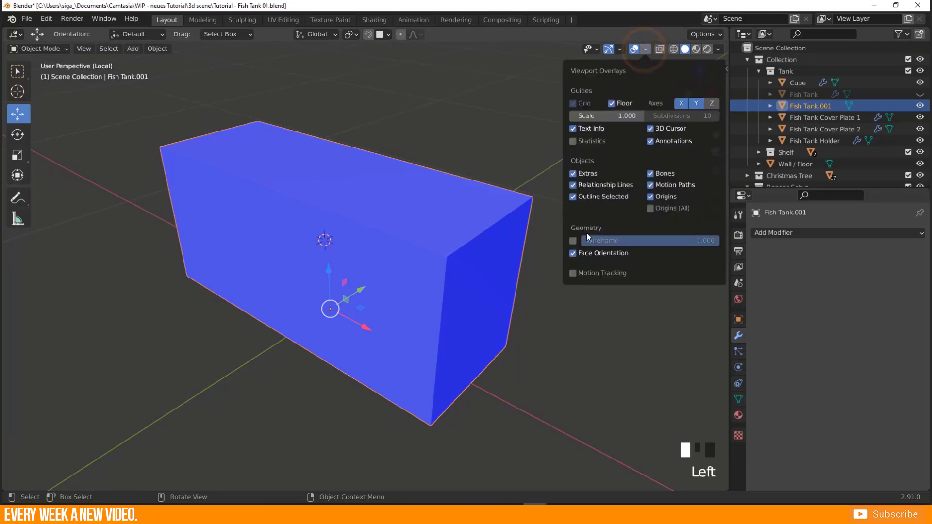
left_click(573, 253)
middle_click_drag(384, 243, 340, 257)
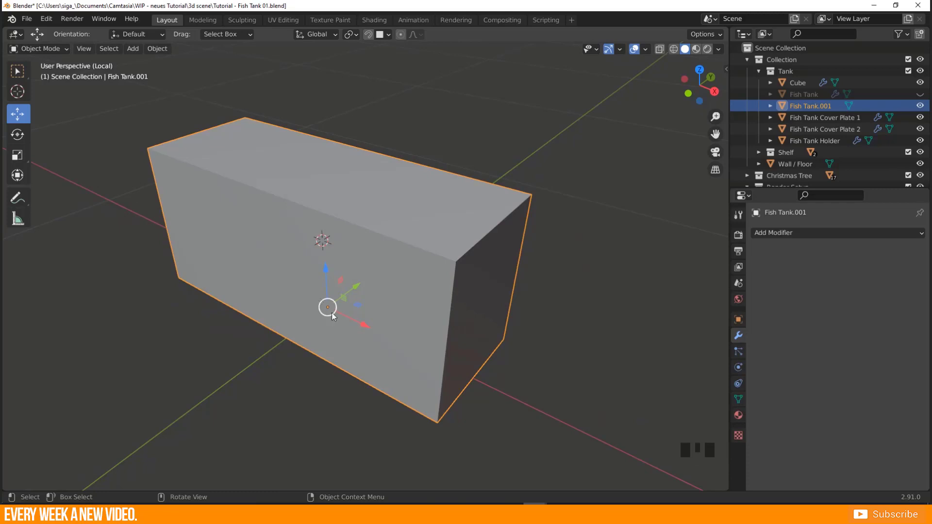
Split off a wider right-hand 3D view showing a live Rendered preview of the tank.
left_click_drag(727, 488, 461, 473)
left_click_drag(459, 239, 378, 239)
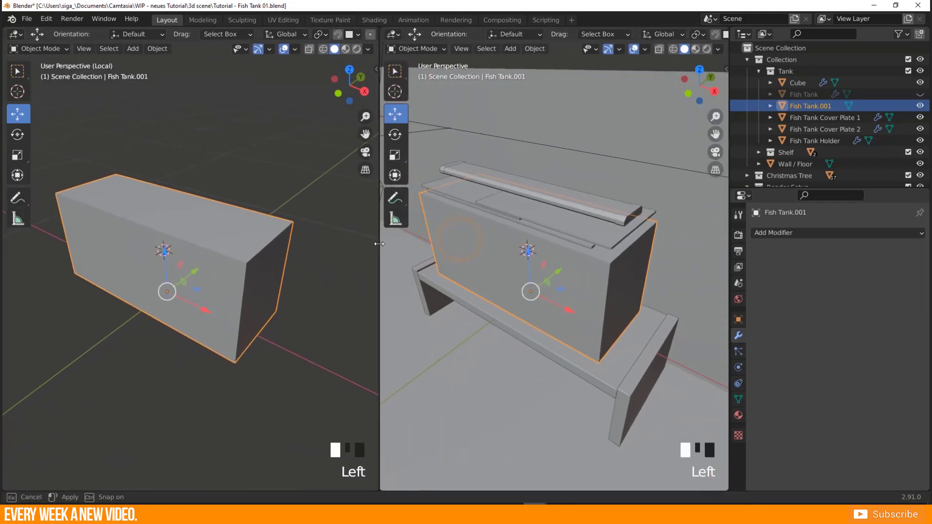
left_click(694, 49)
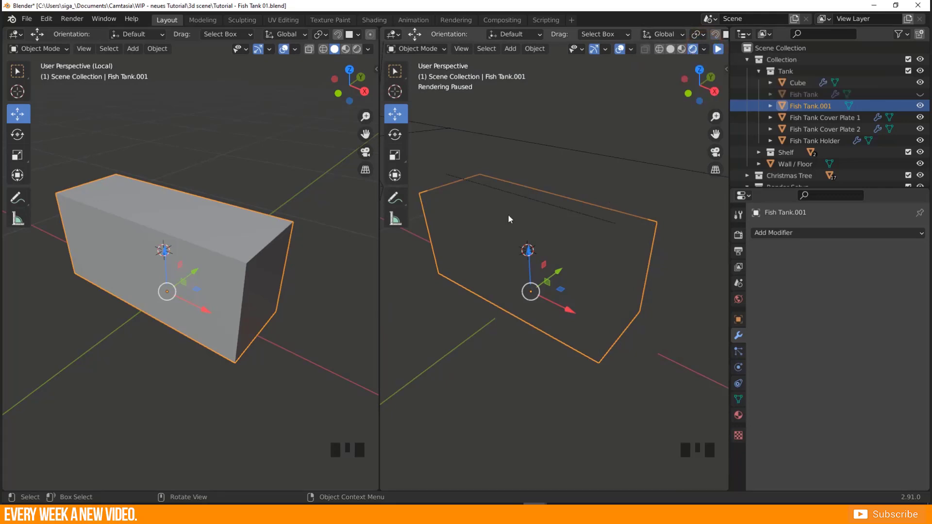
left_click(718, 48)
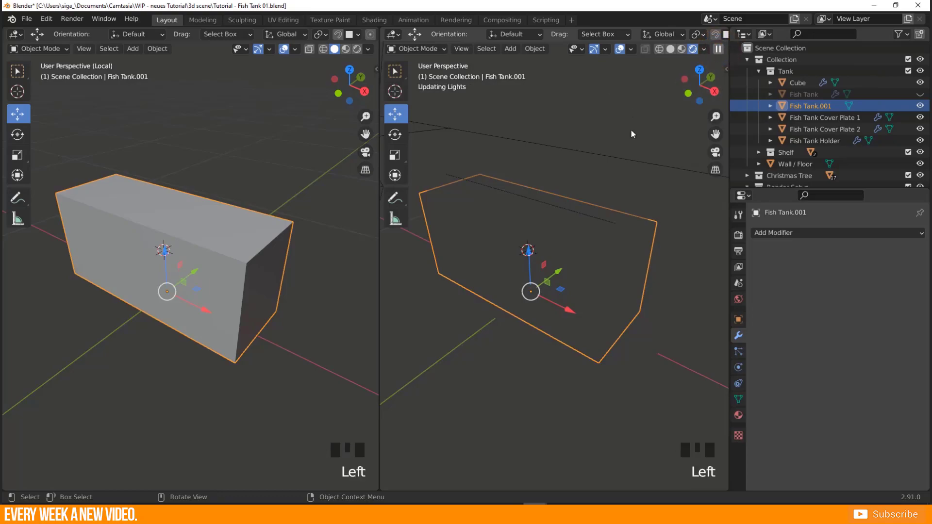
middle_click_drag(510, 278, 525, 295)
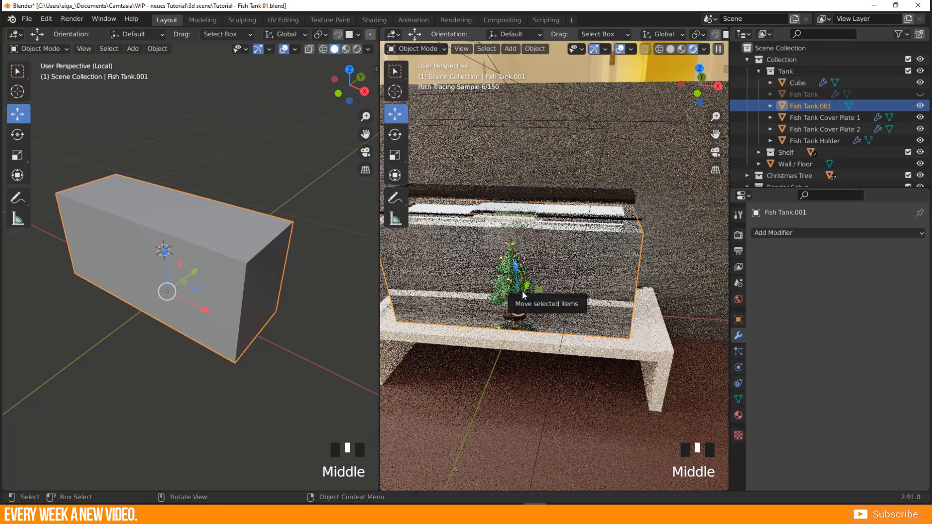
Look through the scene camera and draw a render border around the tank.
key("KP_0")
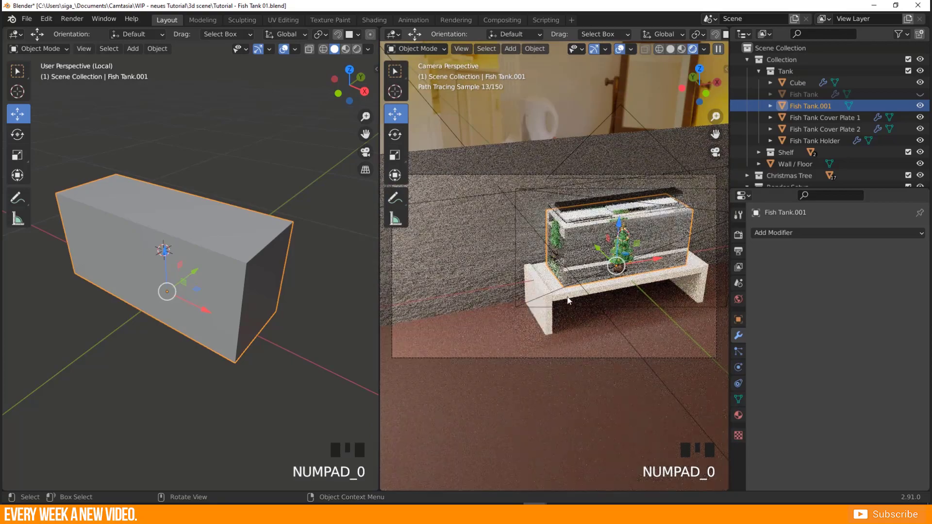
middle_click_drag(608, 258, 553, 258, "shift")
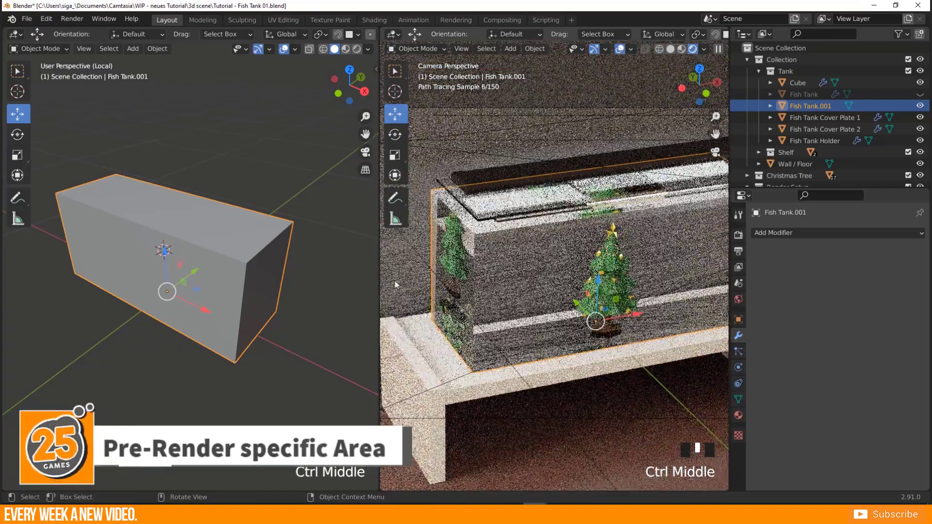
middle_click_drag(549, 252, 530, 301, "shift")
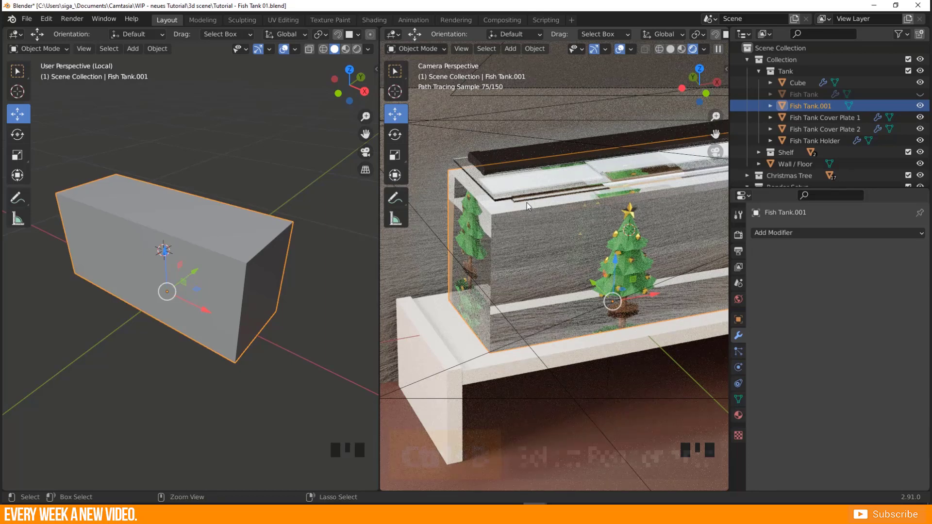
key("ctrl+b")
key("ctrl+b")
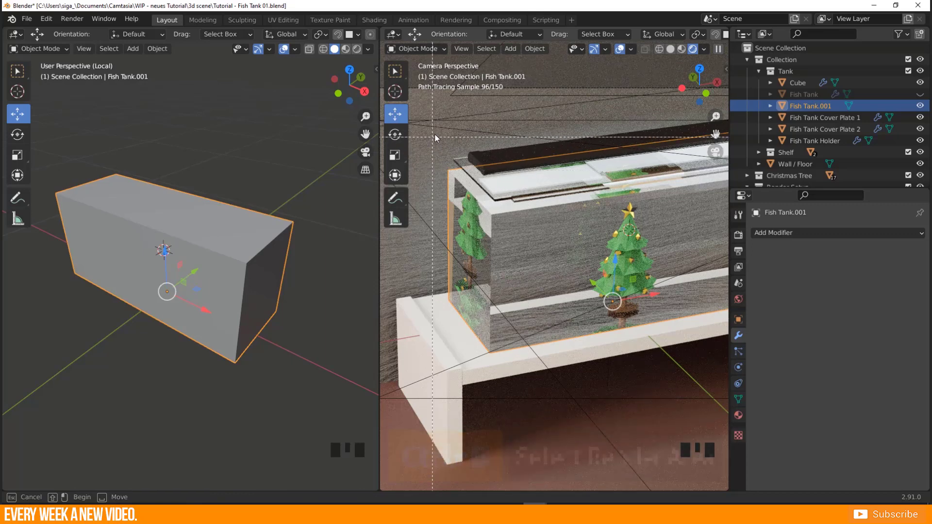
left_click_drag(436, 124, 613, 373)
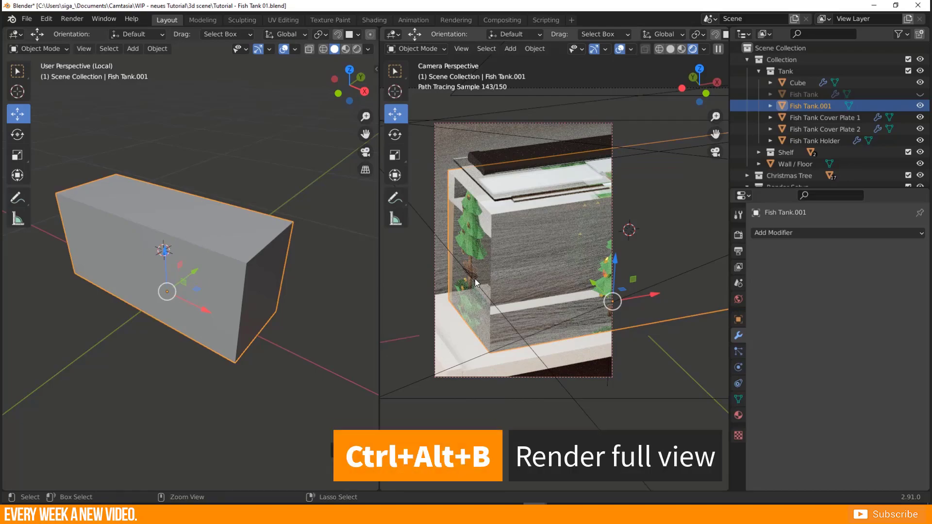
Clear and redraw the render border around the tank, then unhide Fish Tank.
key("ctrl+alt+b")
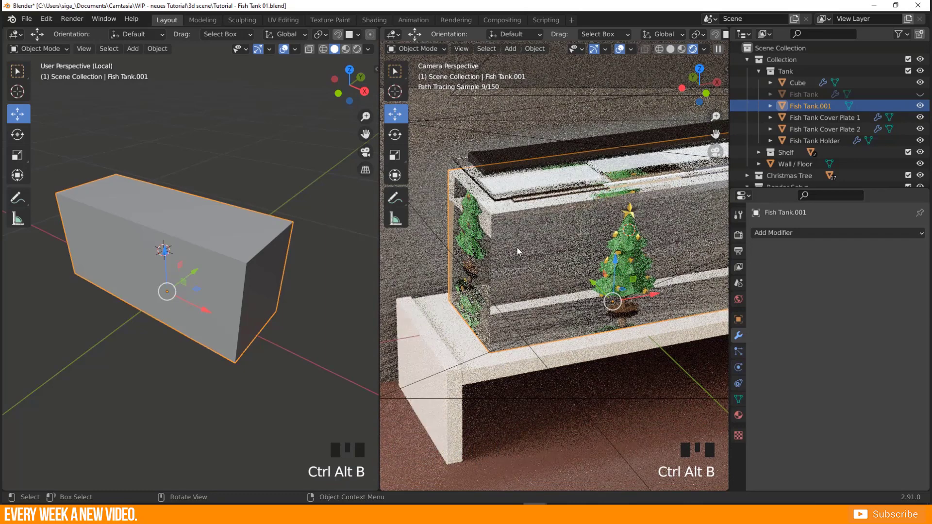
key("ctrl+b")
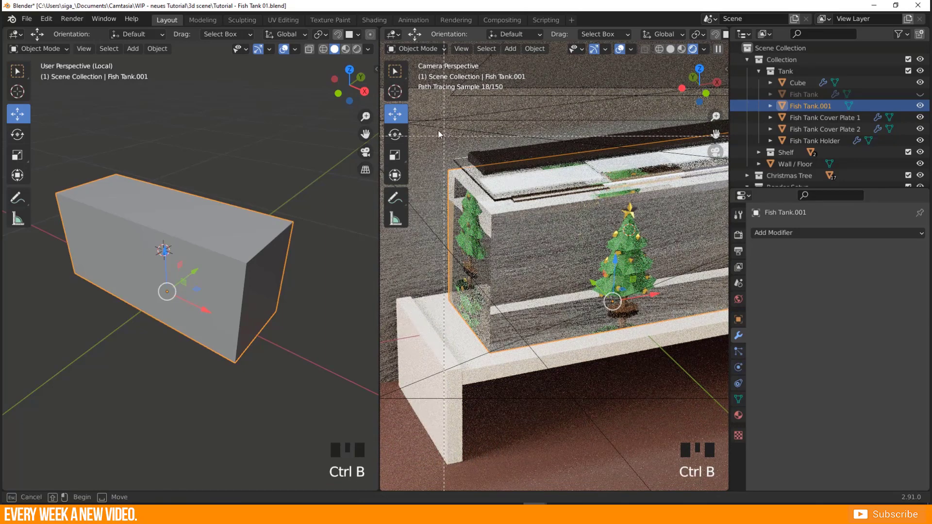
left_click_drag(438, 118, 630, 382)
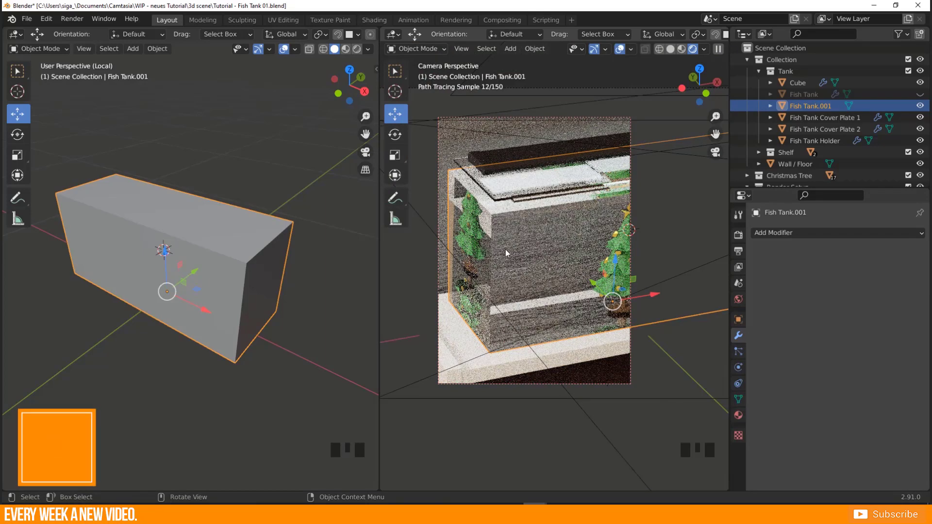
left_click(920, 94)
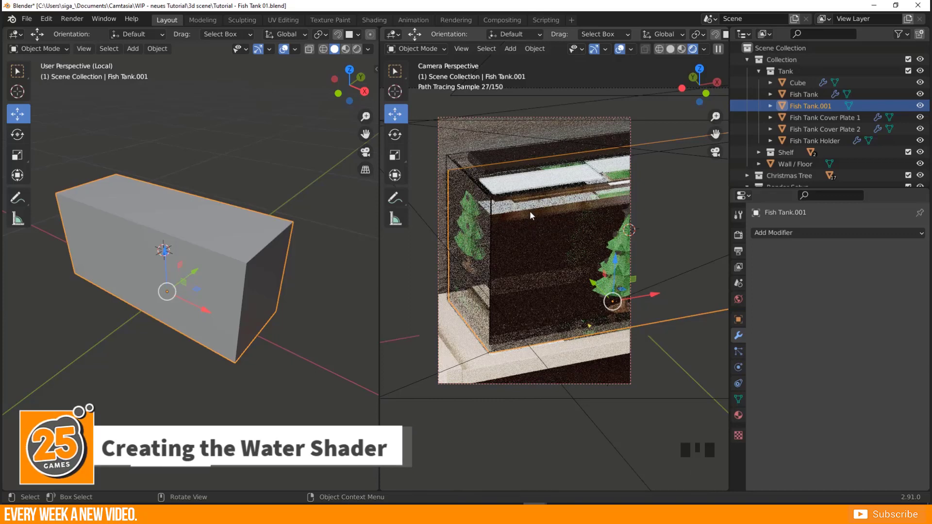
Turn the lower half of the left area into a Shader Editor framing the Glass Material nodes.
left_click(240, 257)
mouse_move(250, 246)
middle_mouse_down()
mouse_move(229, 254)
mouse_move(301, 151)
middle_mouse_up()
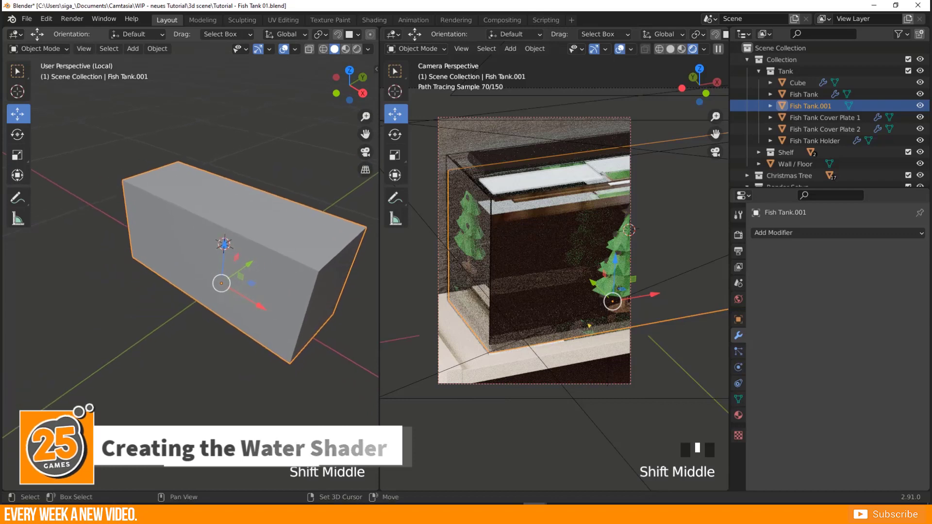
left_click_drag(4, 488, 39, 280)
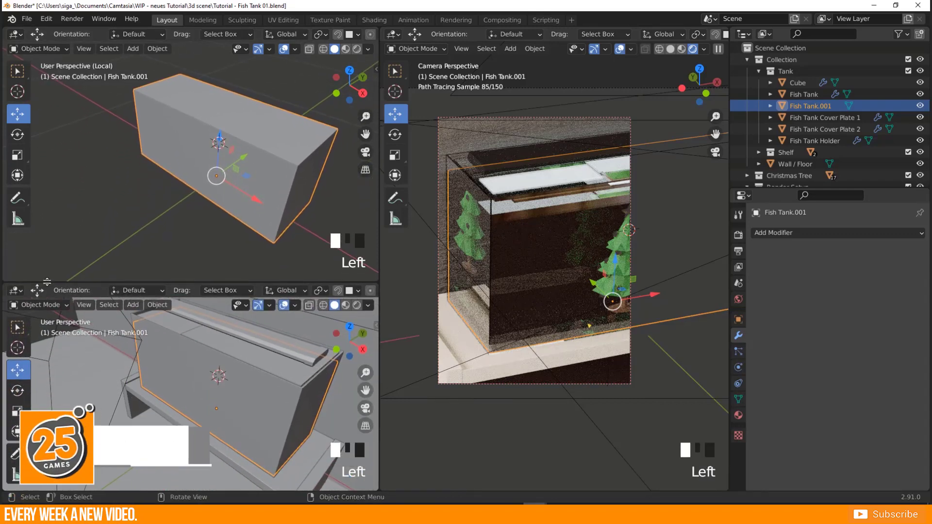
left_click(15, 287)
left_click(43, 382)
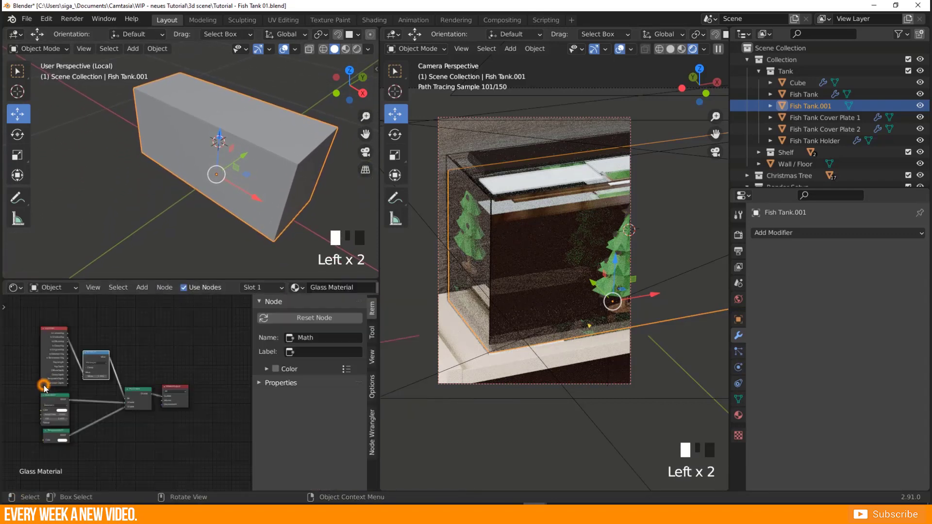
middle_click_drag(87, 401, 148, 420)
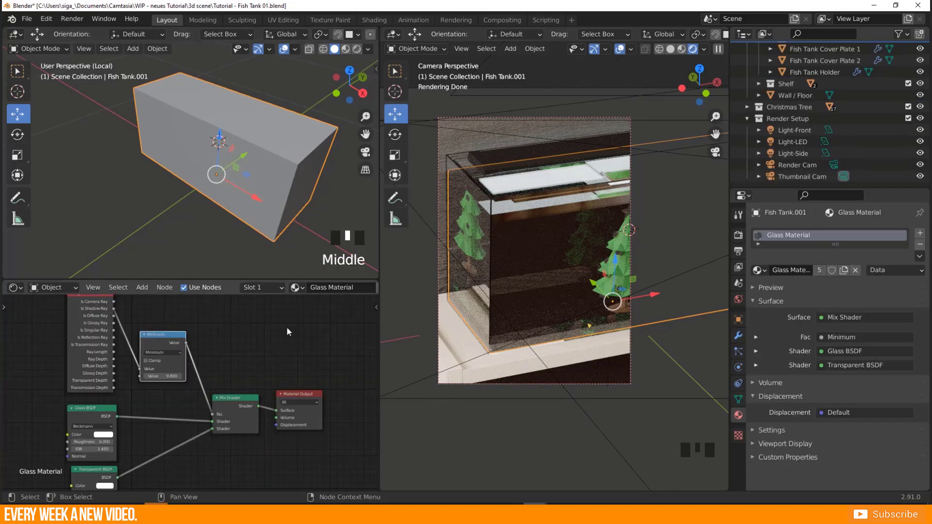
middle_click_drag(252, 340, 240, 361)
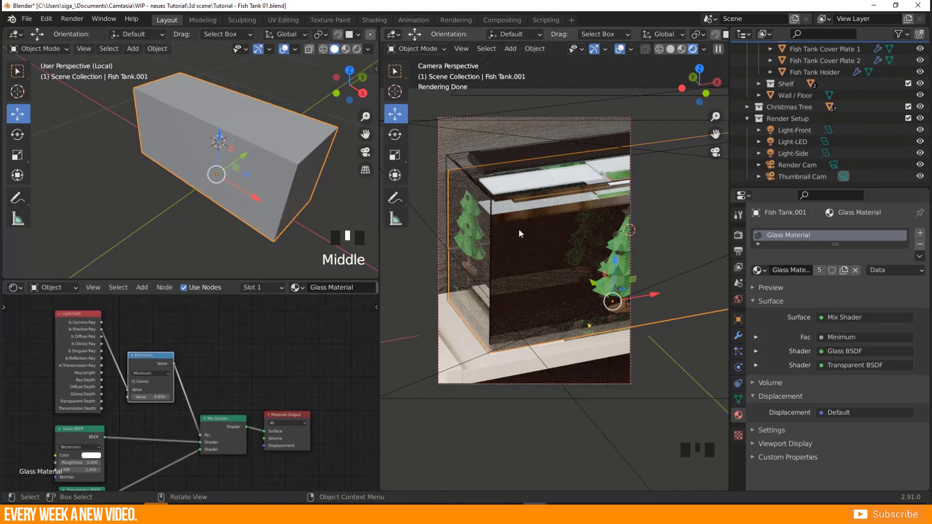
middle_click_drag(266, 158, 193, 167, "shift")
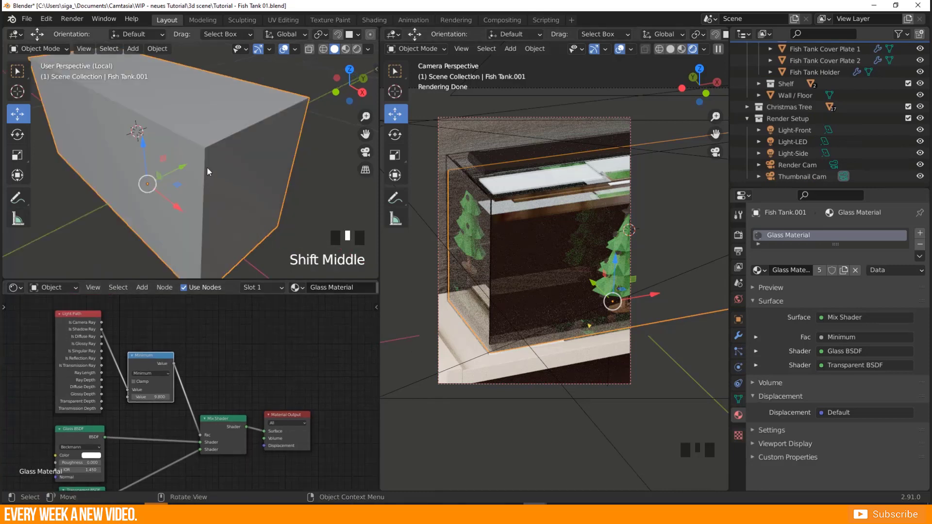
scroll(206, 167, "down", 2)
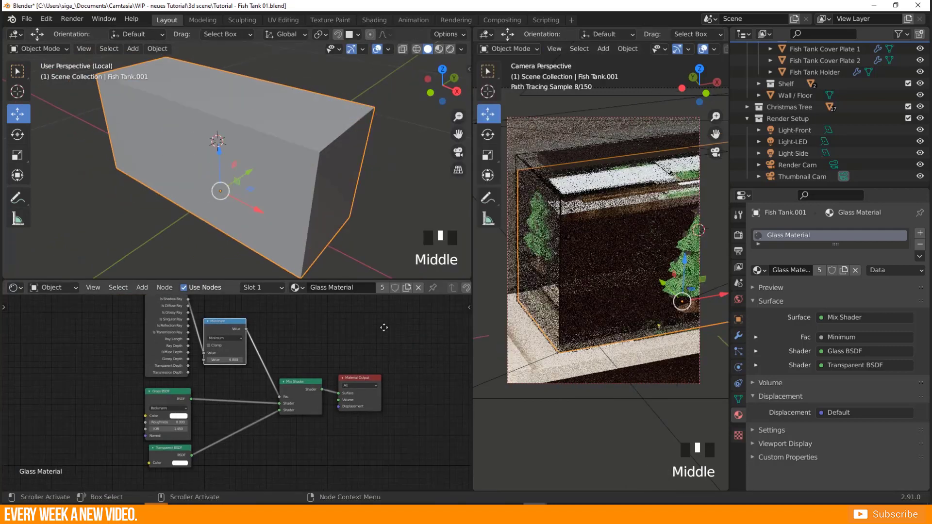
scroll(349, 330, "down", 1)
middle_click_drag(349, 330, 341, 346)
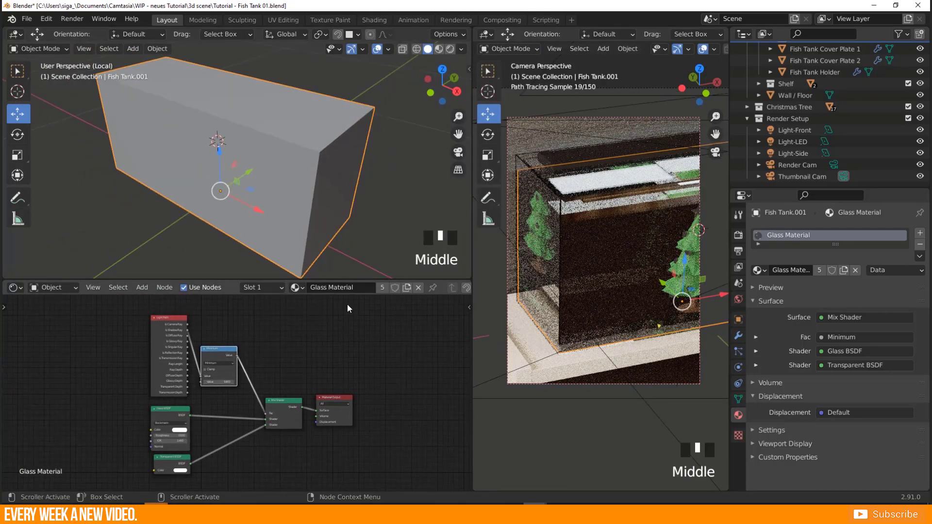
Duplicate the material and name the copy 'Water Material Node1'.
left_click(407, 288)
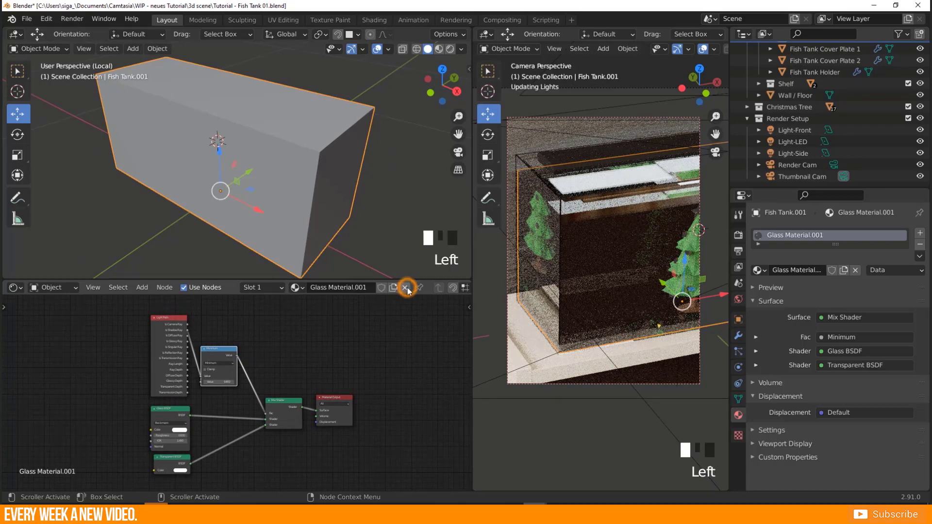
left_click(365, 288)
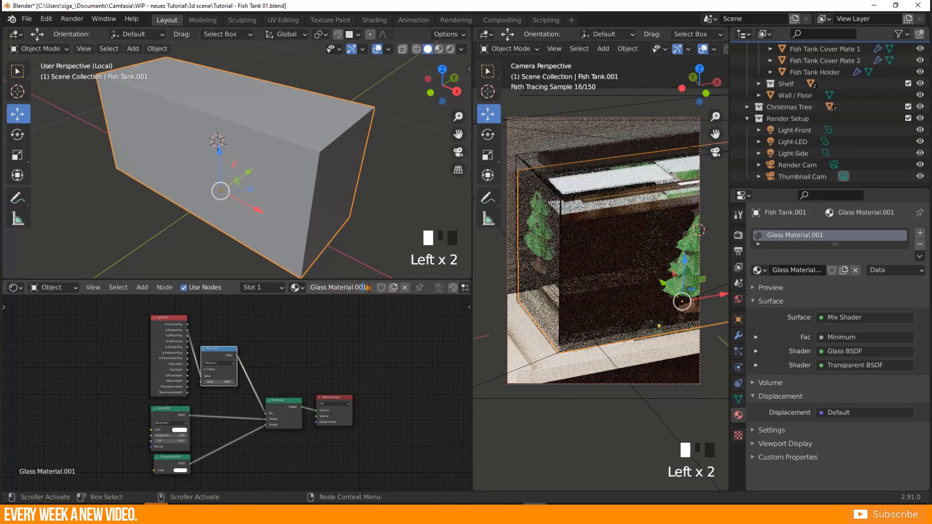
type("Water")
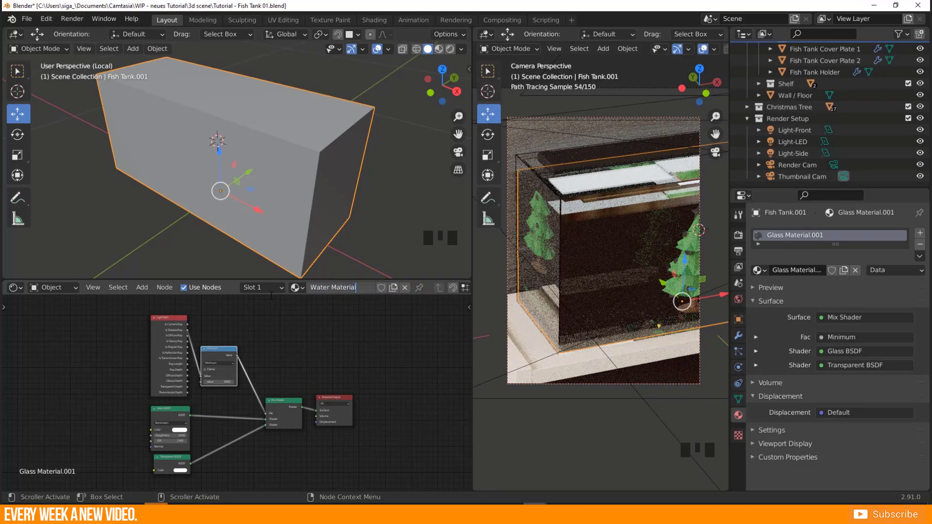
type(" Material Node1")
key("Return")
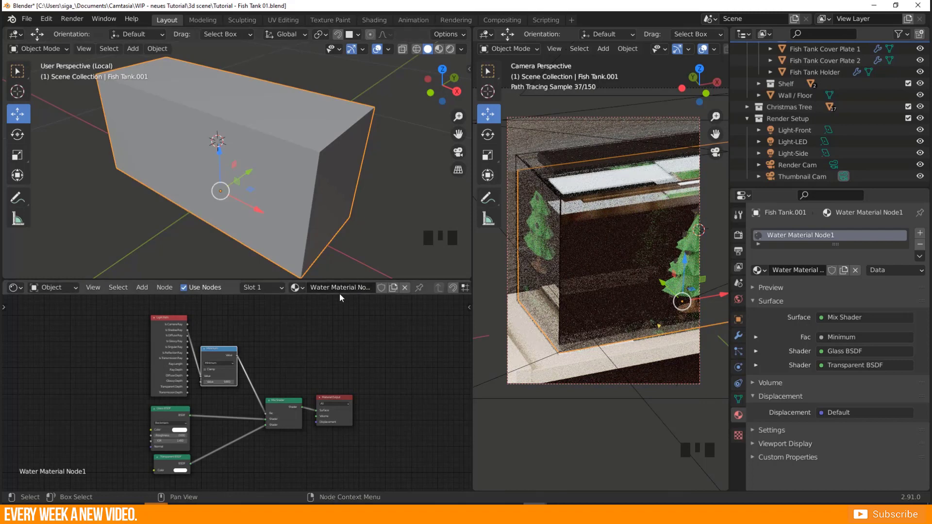
Cut the Minimum node's link to the Mix Shader Fac, leaving it at 0.500.
middle_click_drag(289, 391, 284, 357)
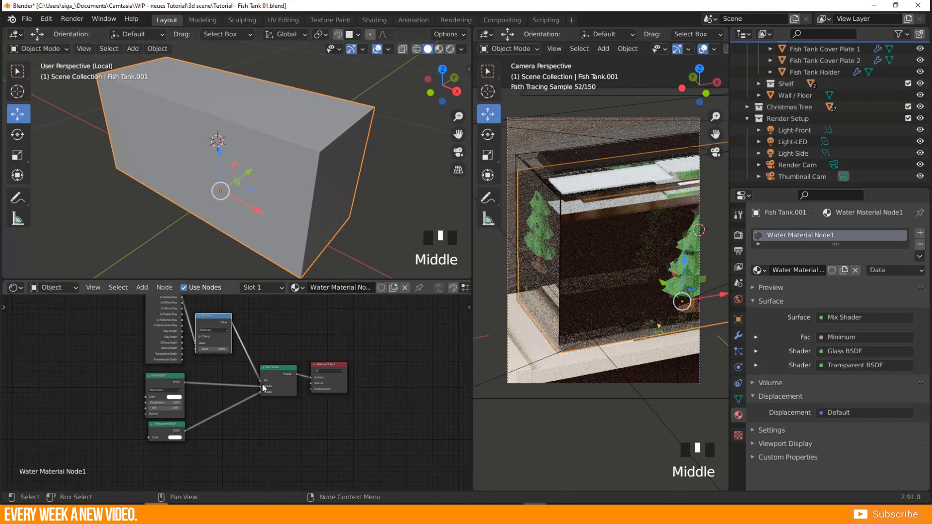
left_click_drag(261, 380, 250, 351)
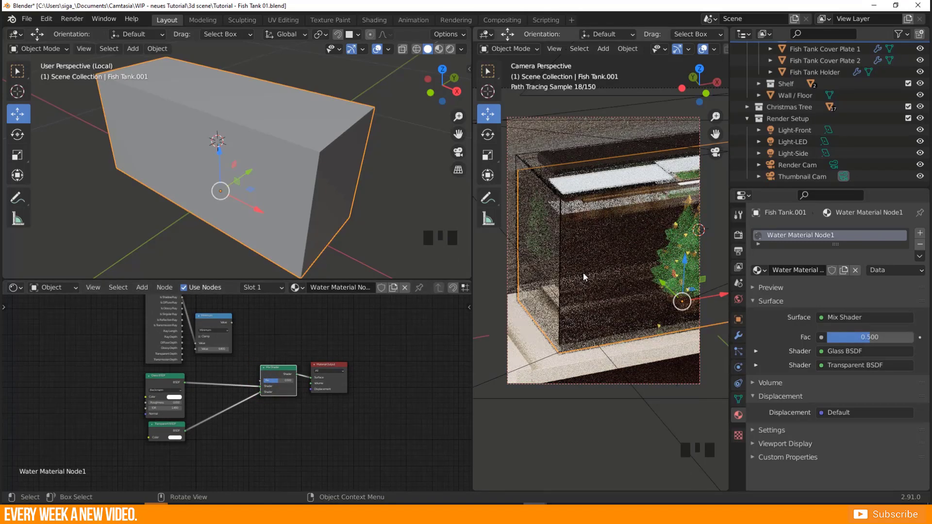
left_click_drag(290, 368, 271, 366)
Add a Volume Absorption node and connect it to the Material Output's Volume input.
key("shift+a")
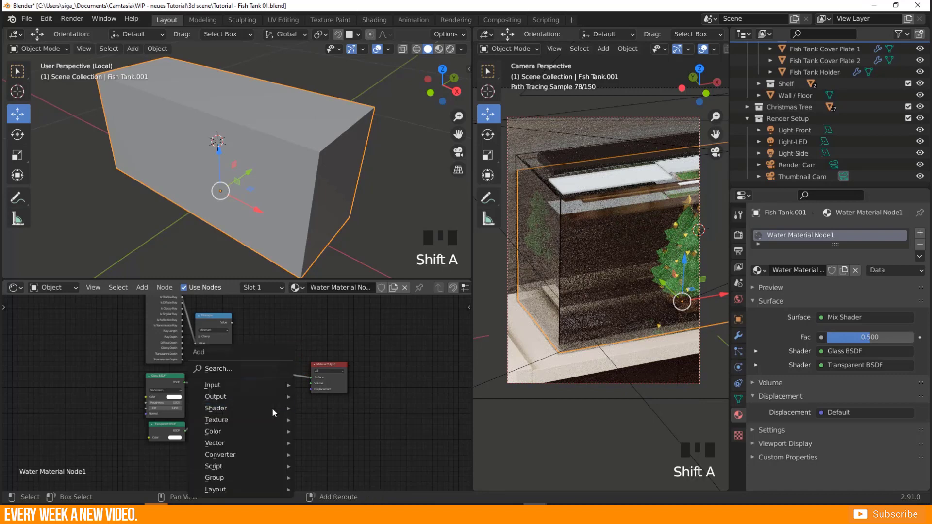
left_click(217, 367)
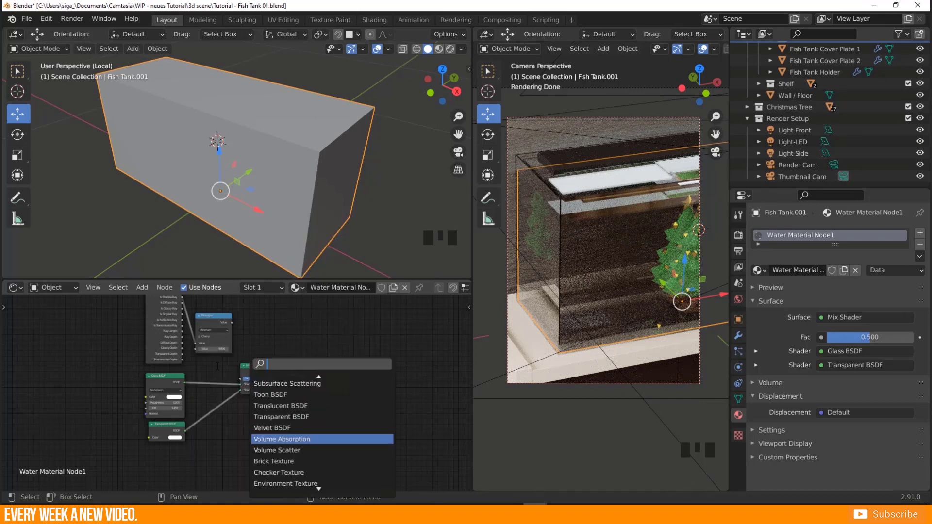
type("volum")
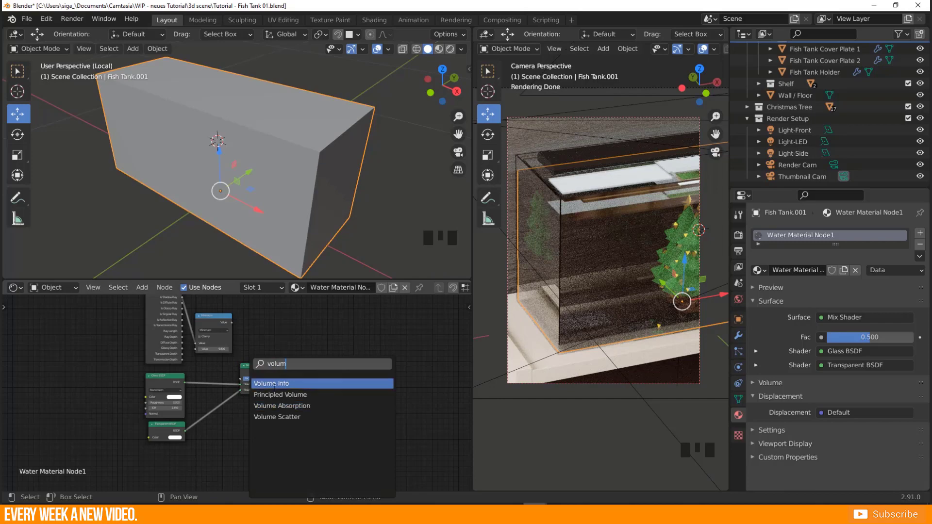
left_click(292, 404)
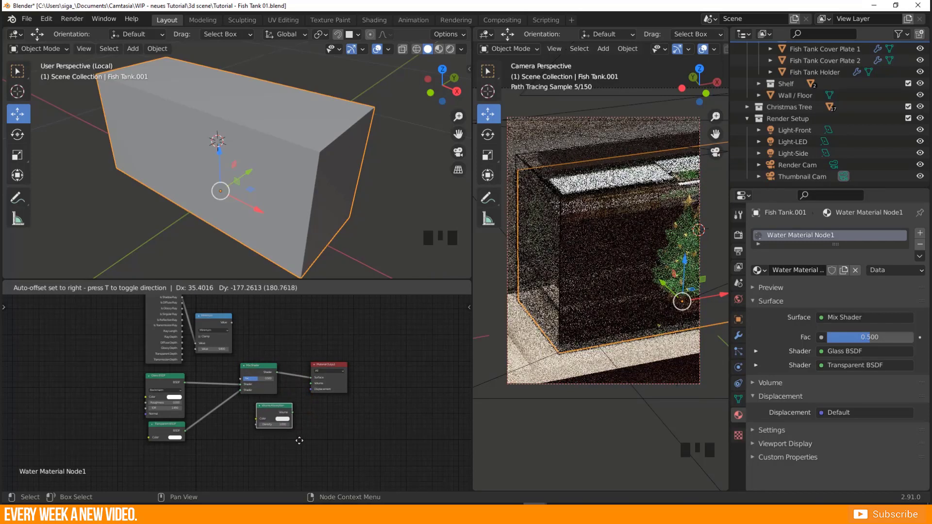
left_click(291, 436)
scroll(291, 437, "up", 4)
scroll(290, 430, "up", 5)
middle_click_drag(289, 430, 284, 423)
left_click_drag(294, 425, 352, 378)
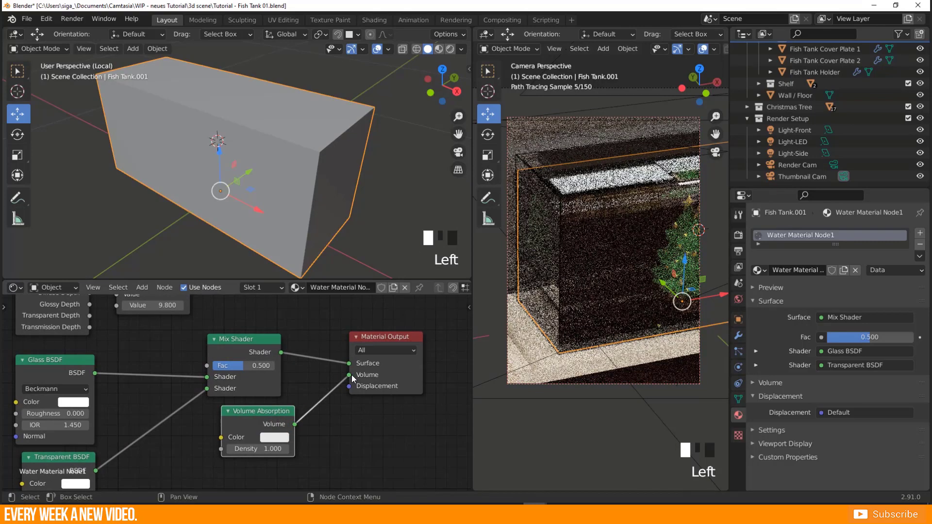
middle_click_drag(335, 425, 329, 424)
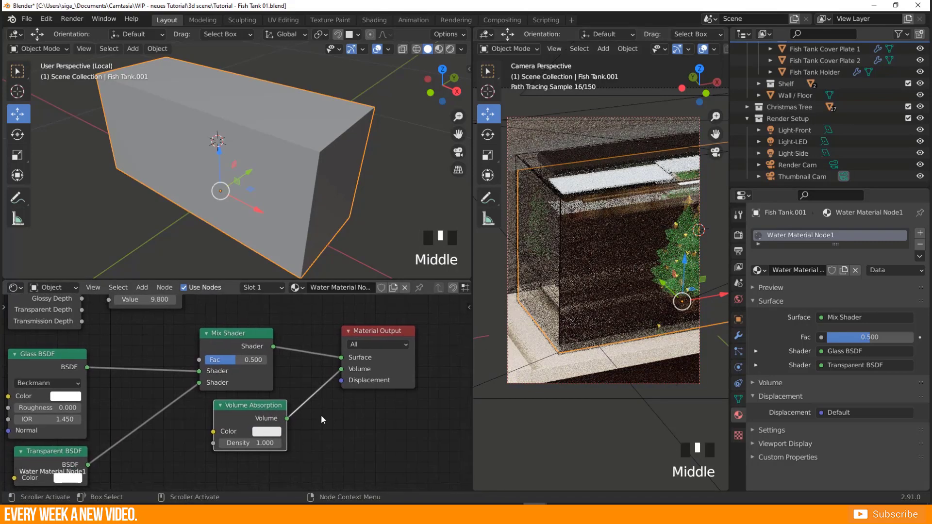
left_click_drag(270, 405, 260, 400)
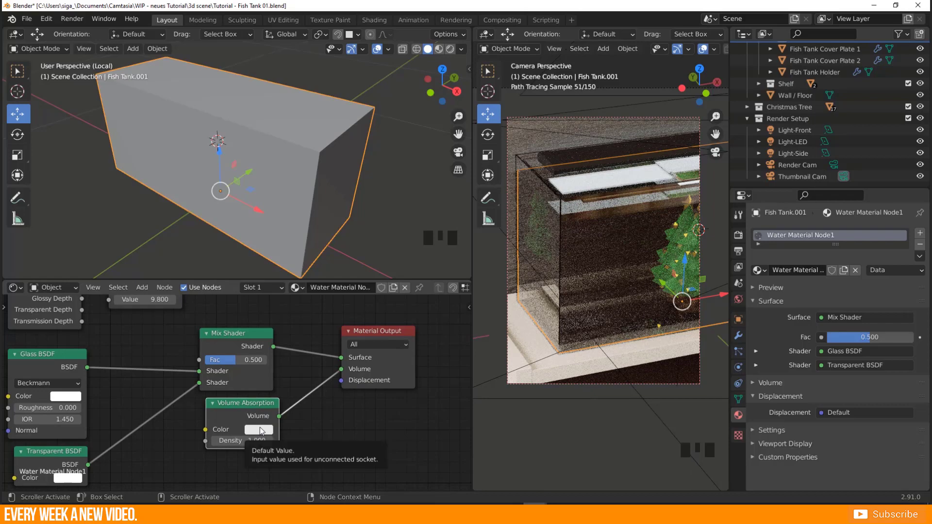
Tint the Volume Absorption colour pale blue.
left_click(260, 430)
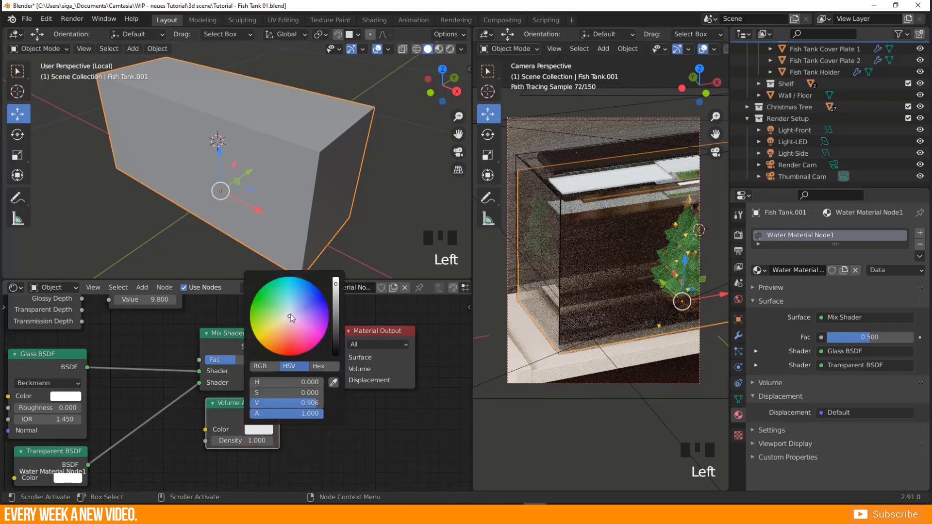
left_click_drag(291, 318, 291, 313)
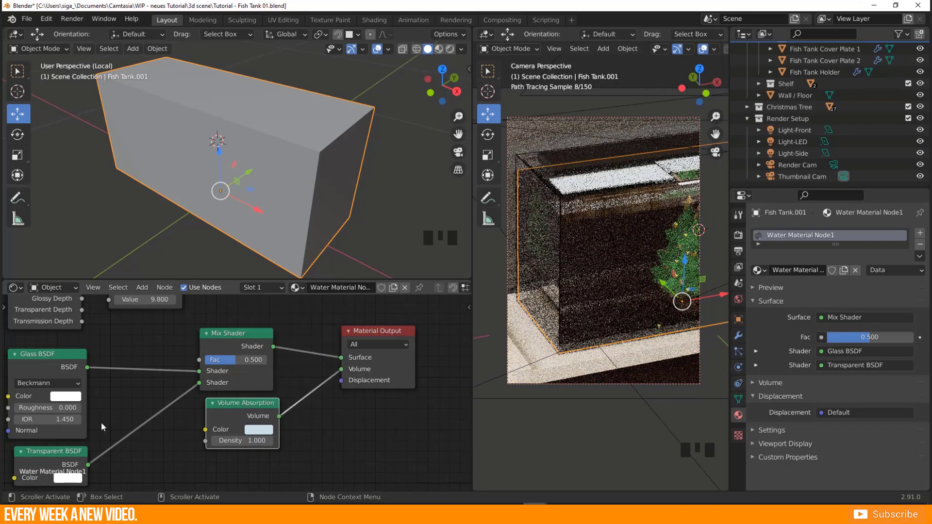
left_click(258, 430)
left_click_drag(293, 313, 293, 310)
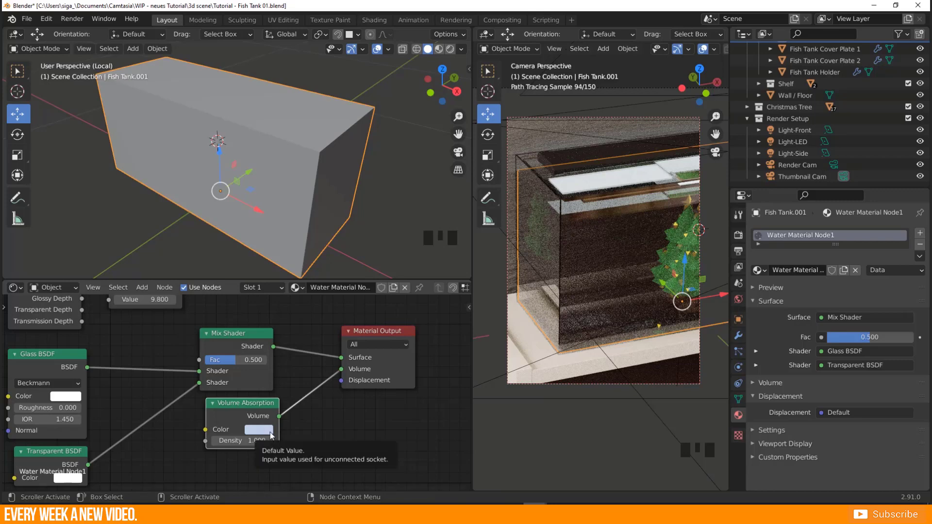
middle_click_drag(309, 444, 308, 452)
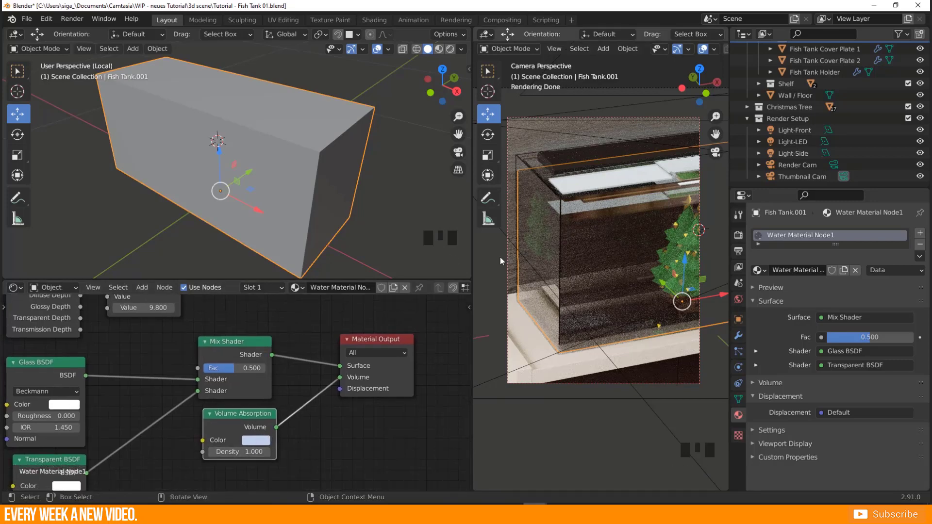
left_click_drag(245, 417, 244, 413)
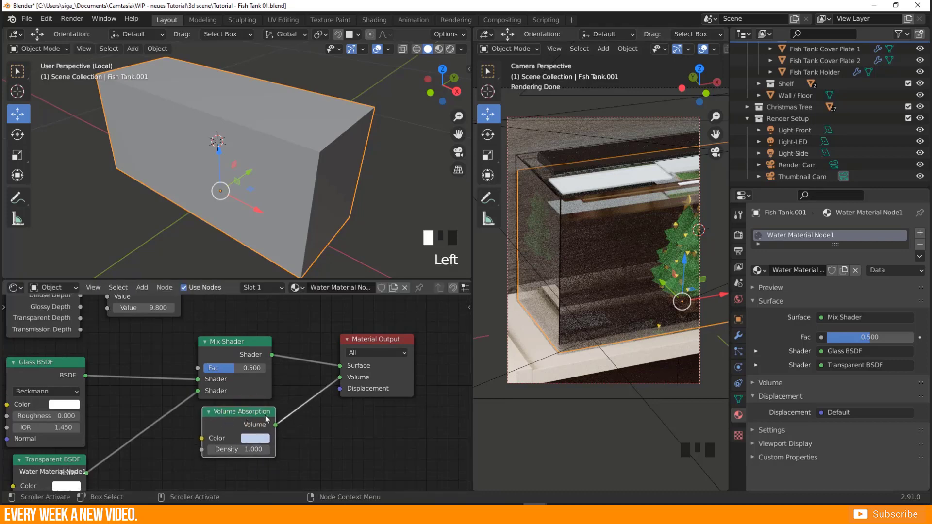
Draw a Ctrl+B render border around the tank in camera view.
scroll(569, 238, "up", 2)
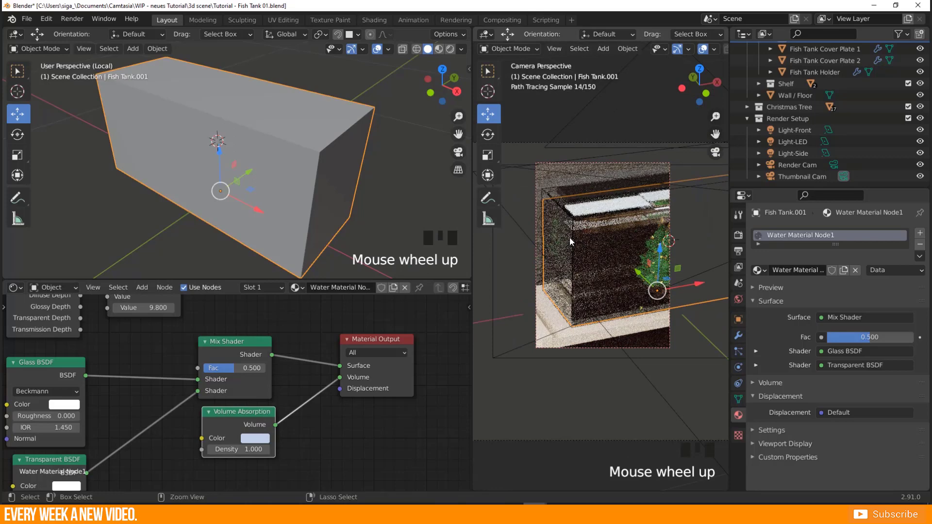
key("ctrl+b")
left_click_drag(523, 150, 715, 346)
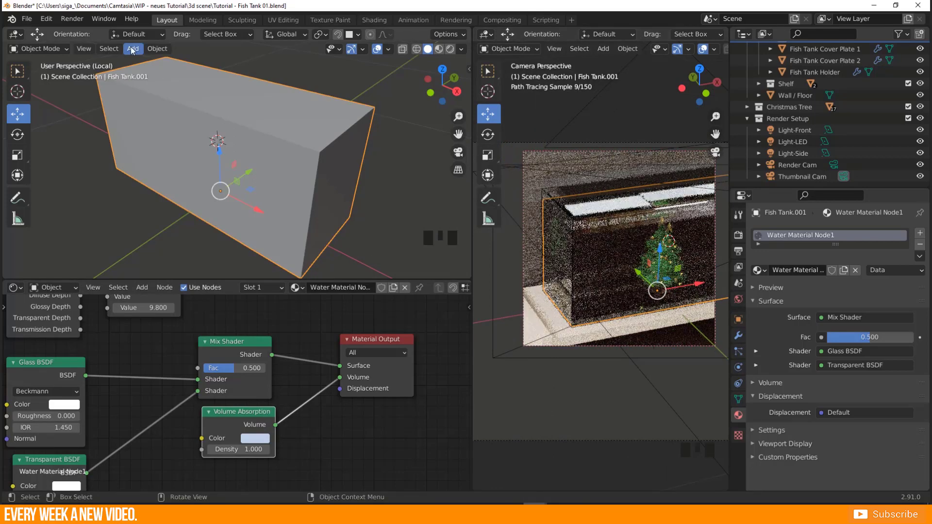
left_click(72, 18)
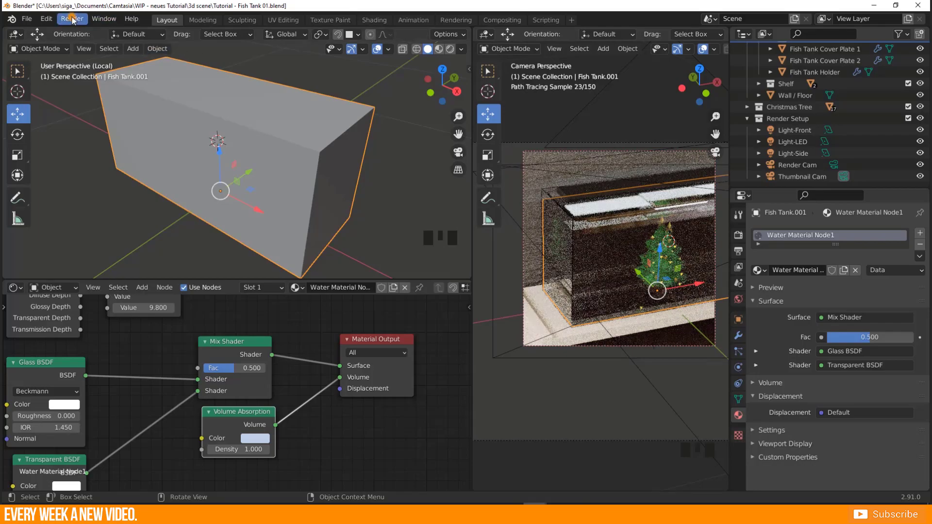
left_click(73, 34)
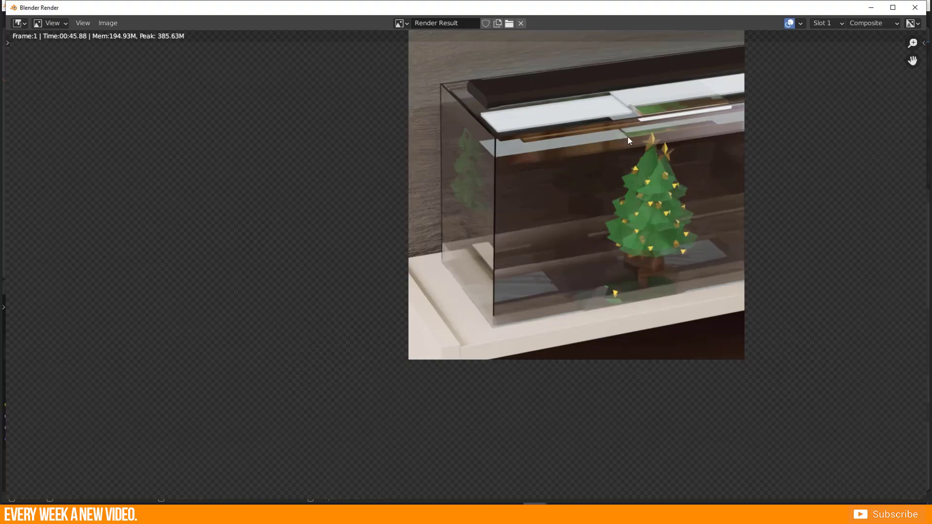
left_click(915, 8)
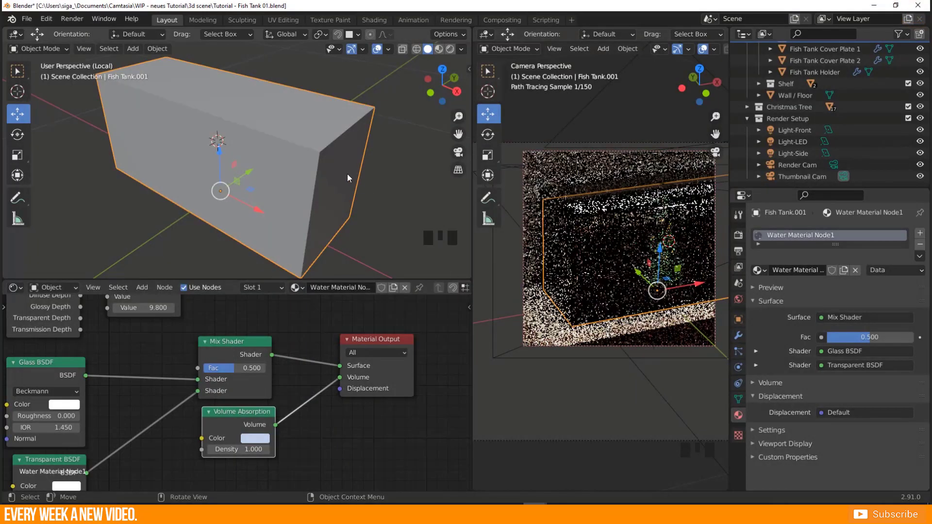
In Edit Mode, edge-slide the water box's top face twice, the second unclamped to 0.3330.
middle_click(291, 156)
key("Tab")
left_click(292, 132)
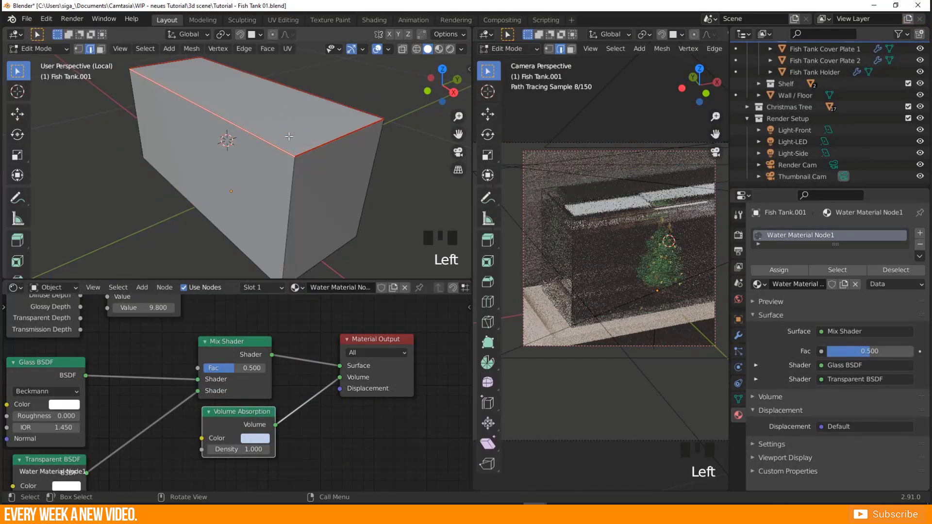
key("3")
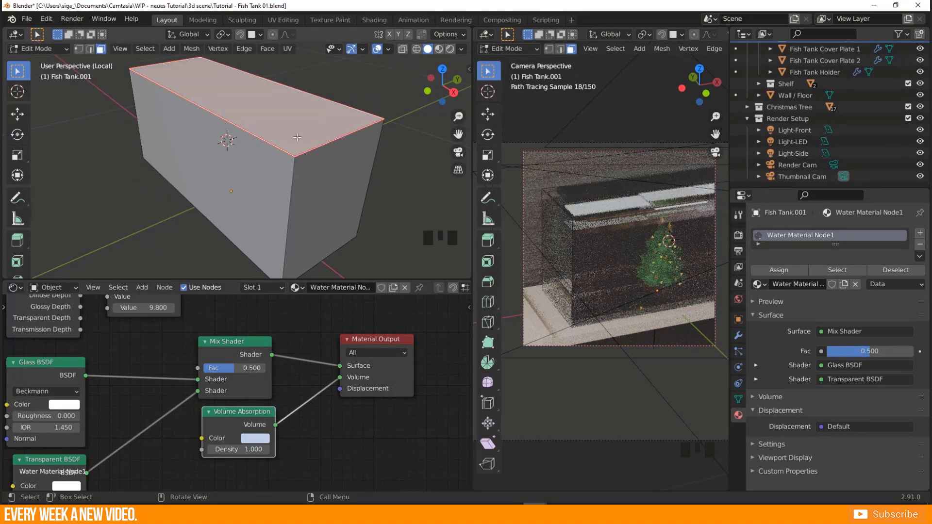
key("g")
key("g")
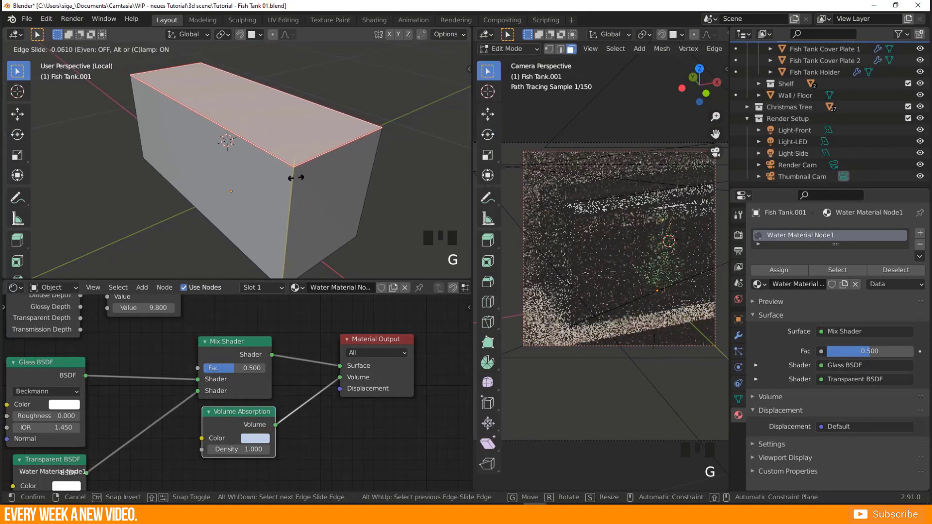
left_click(298, 96)
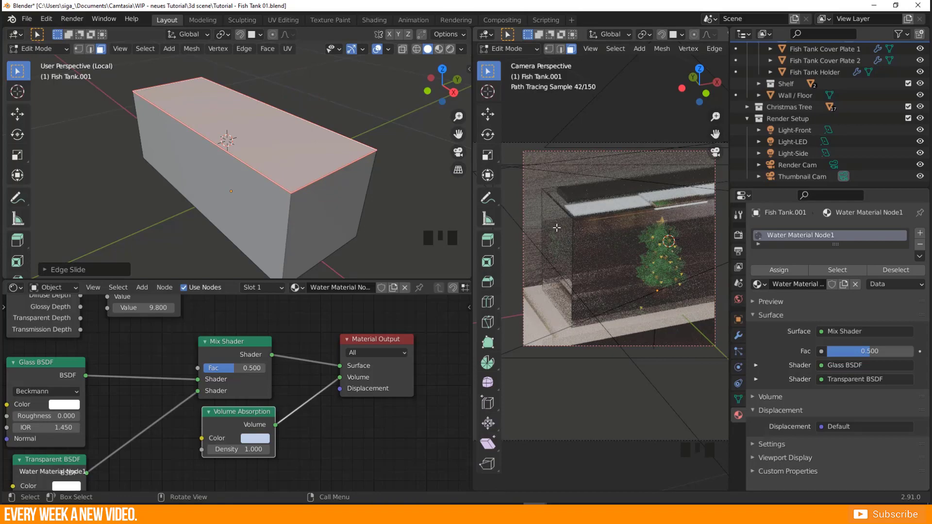
key("g")
key("g")
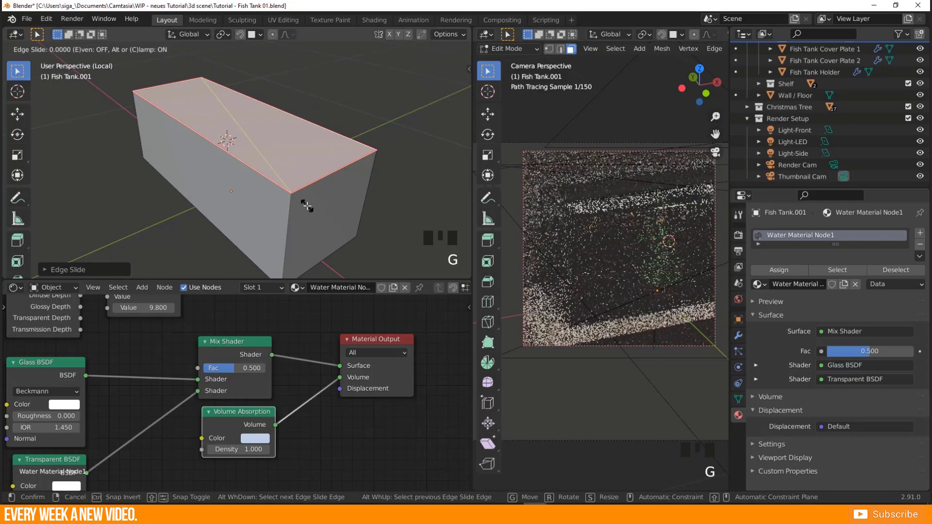
key("c")
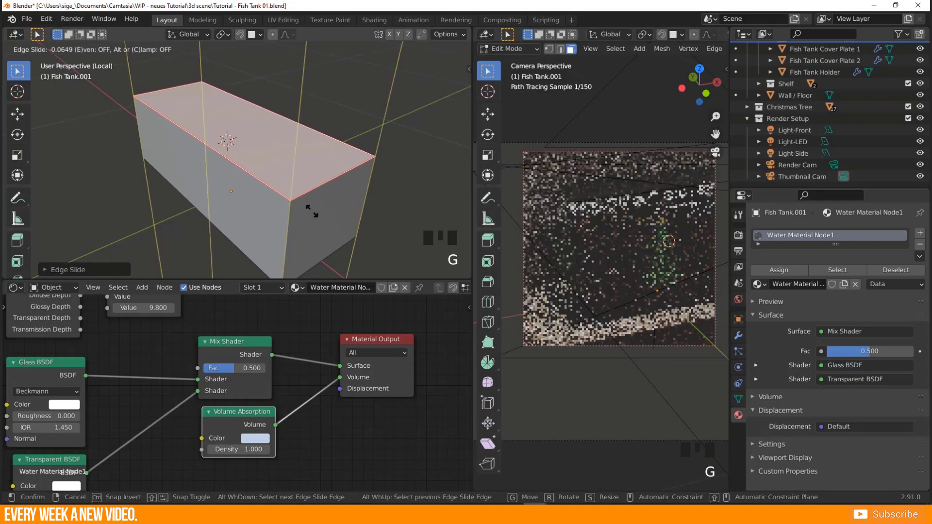
left_click(318, 142)
Exit local view and edge-slide the top face once more.
middle_click_drag(318, 142, 250, 91)
key("KP_Divide")
scroll(281, 173, "up", 5)
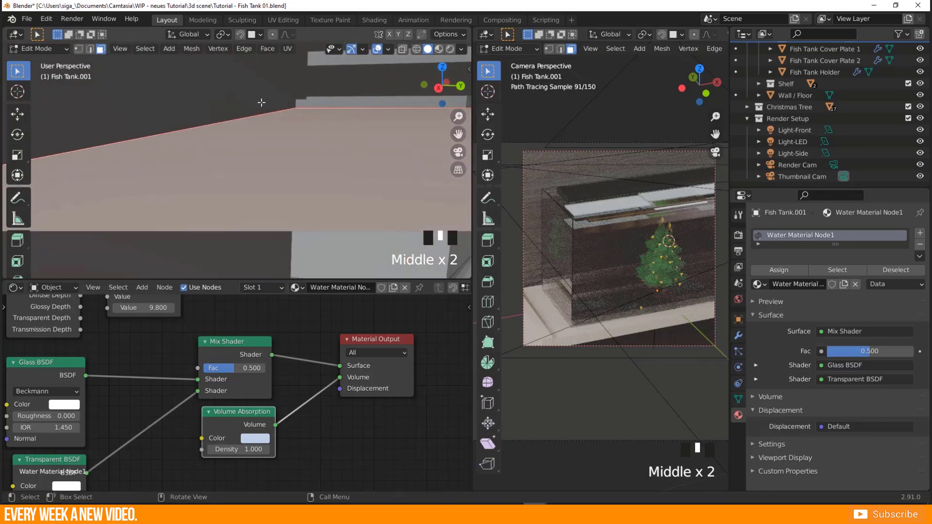
key("g")
left_click(256, 127)
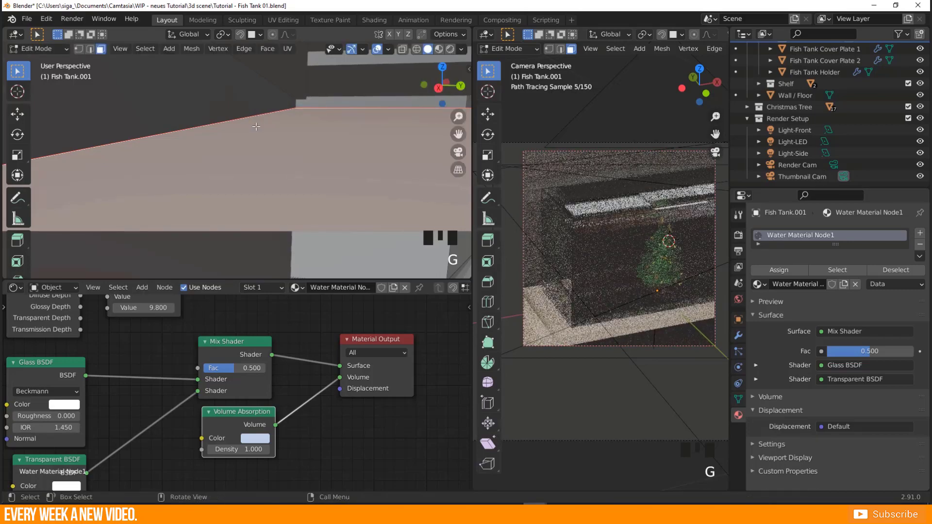
key("g")
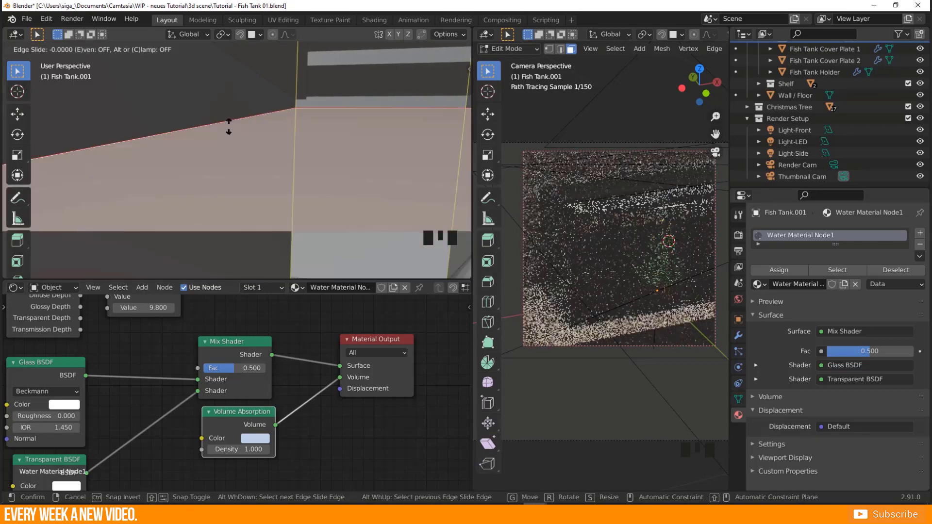
left_click(228, 126)
middle_click_drag(228, 127, 259, 151)
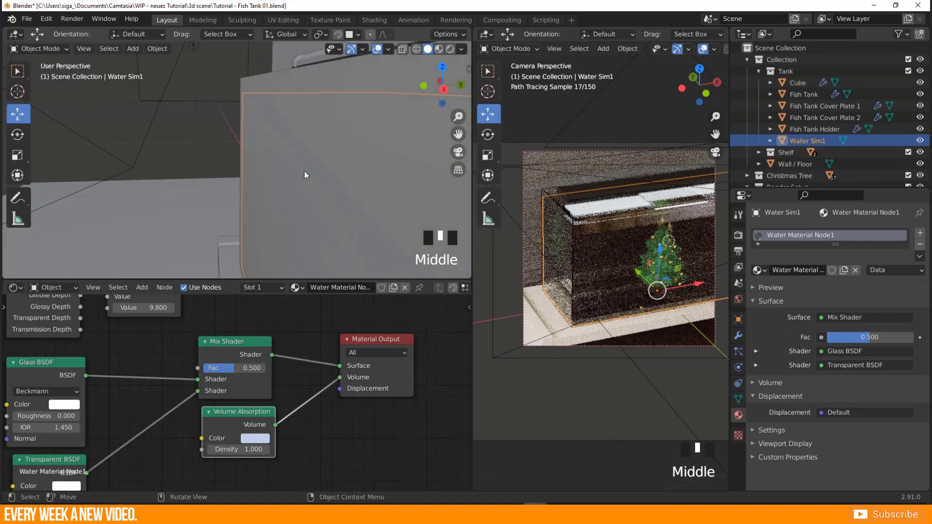
Duplicate the water box and hide the original Water Sim1.
middle_click_drag(305, 171, 319, 156, "shift")
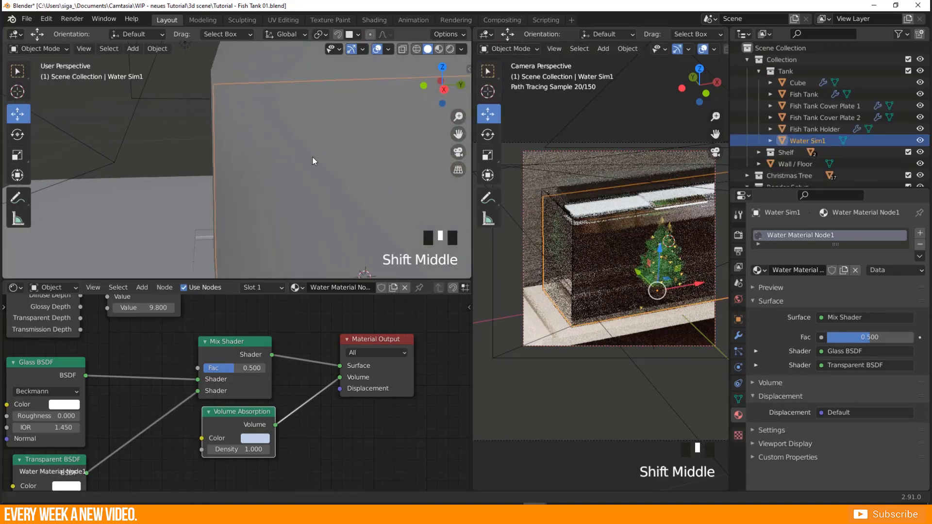
scroll(318, 155, "down", 3)
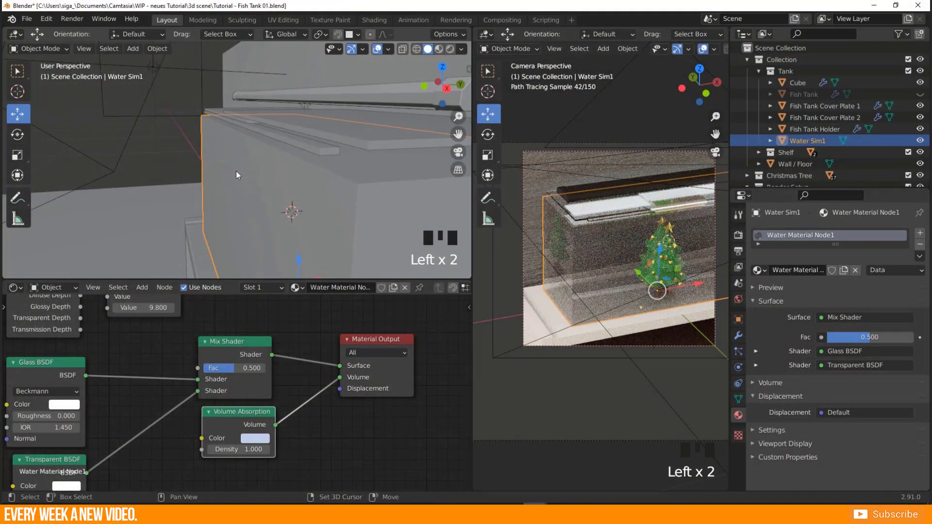
key("shift+d")
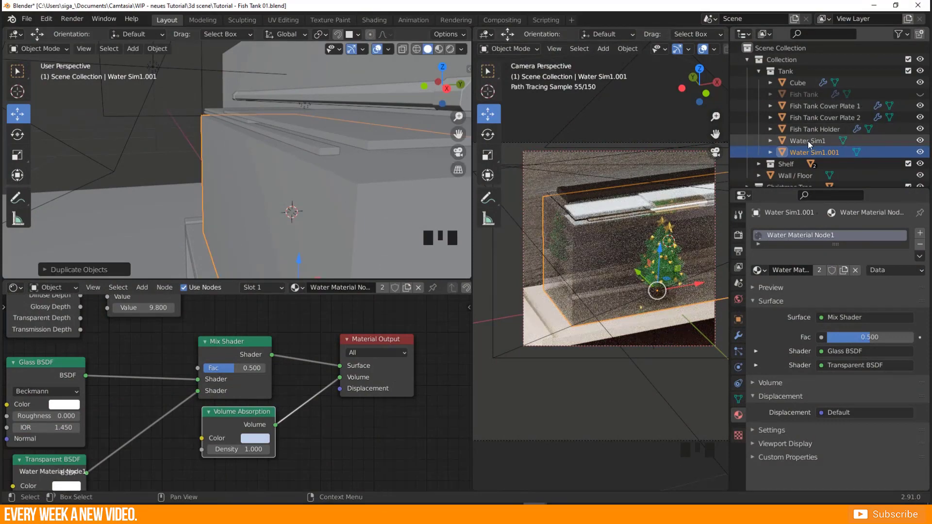
left_click(919, 141)
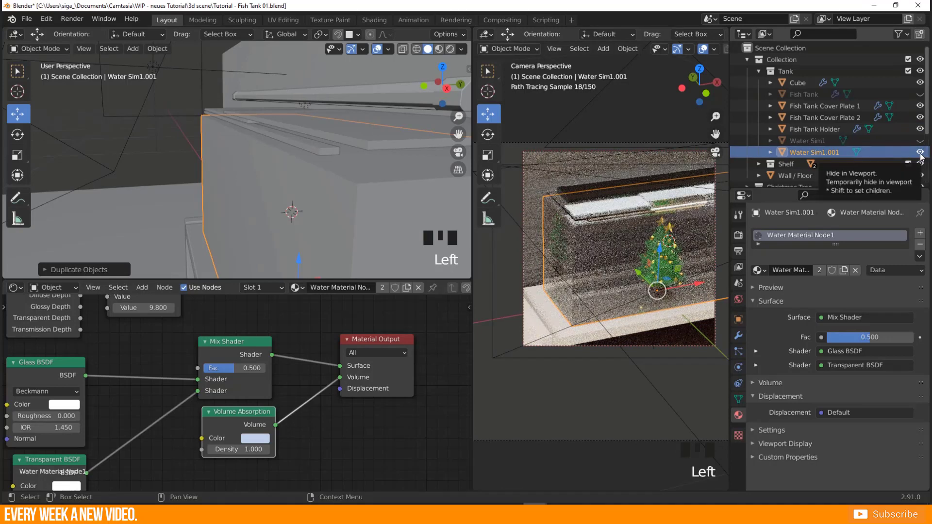
Rename the copy to 'Water Sim2'.
double_click(844, 153)
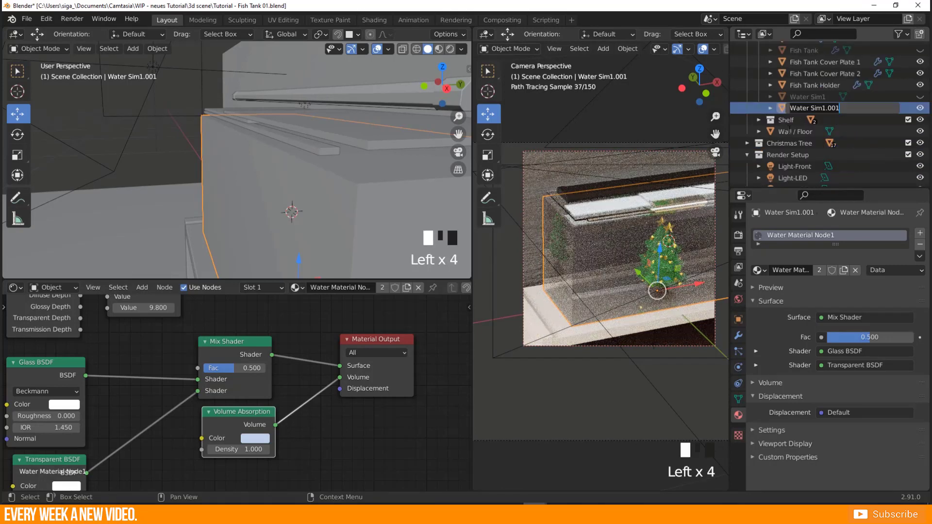
double_click(825, 104)
type("Sim2")
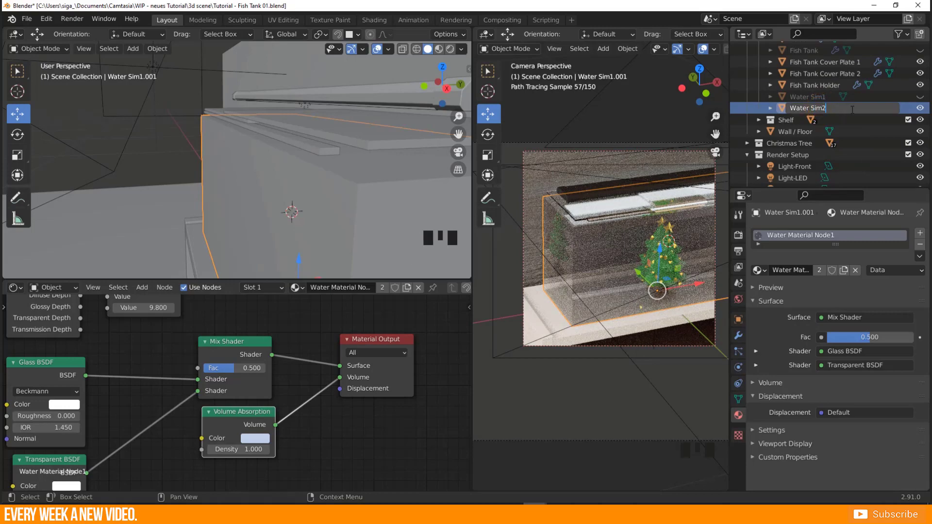
key("Return")
middle_click_drag(272, 146, 291, 179)
Flatten Water Sim2 into a thin slab at its top by moving the face loop up.
scroll(291, 178, "down", 2)
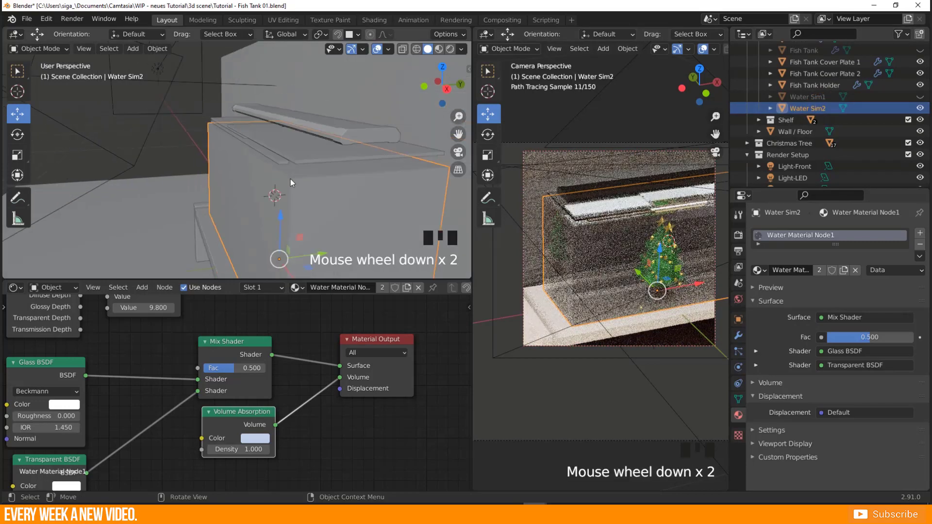
key("Tab")
left_click(250, 183)
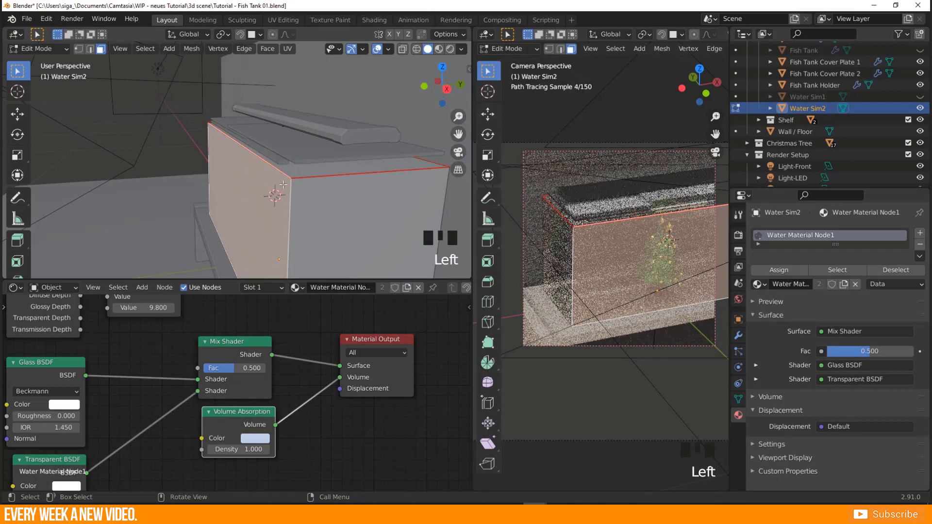
left_click(301, 208, "alt")
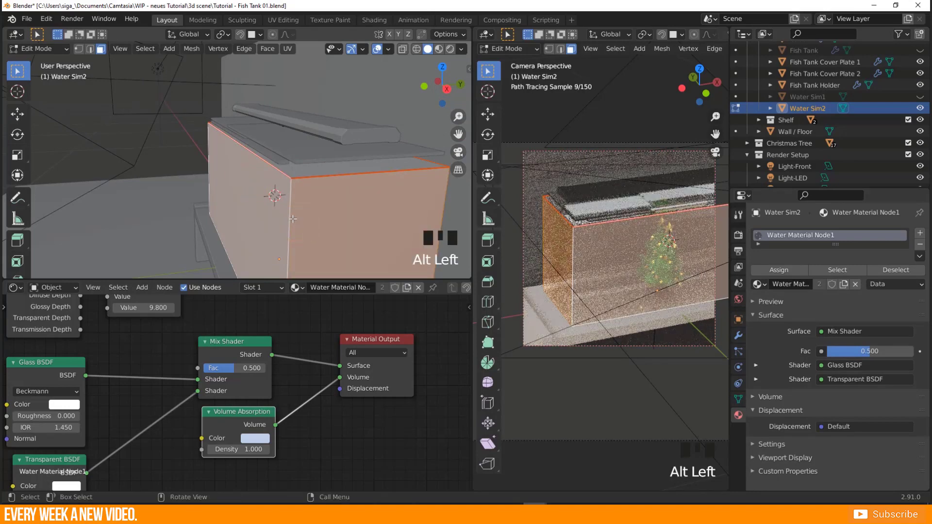
left_click(293, 219)
left_click_drag(293, 219, 314, 174)
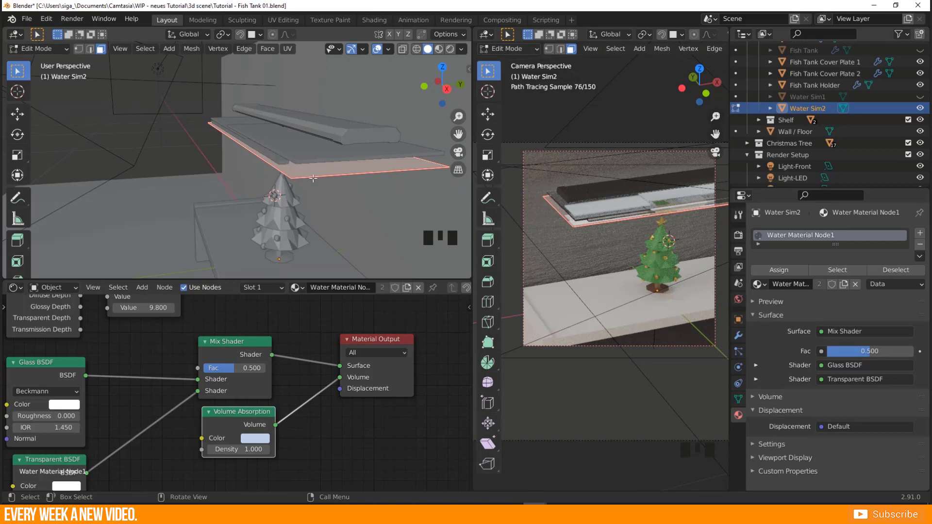
key("Tab")
middle_click_drag(299, 176, 327, 178)
Add a second material slot with a new material named 'Water Material'.
left_click(345, 180)
left_click(343, 180)
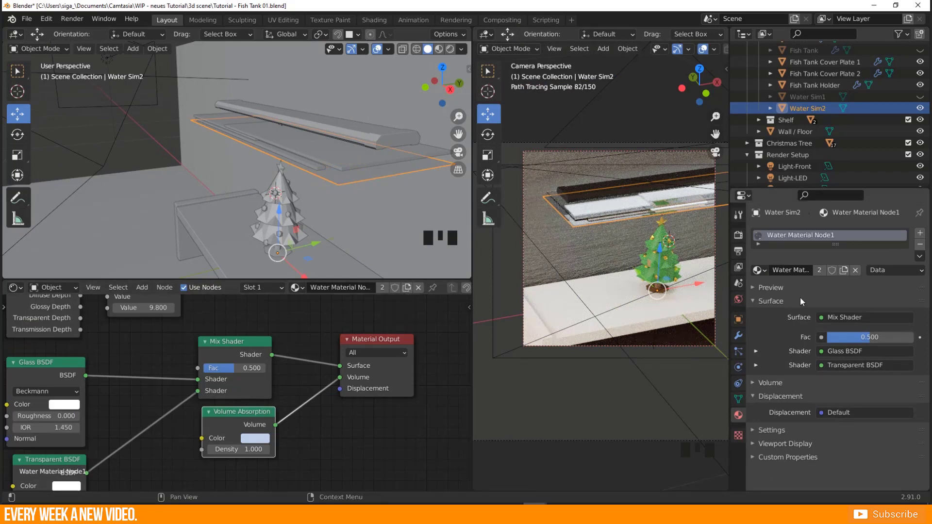
left_click(739, 415)
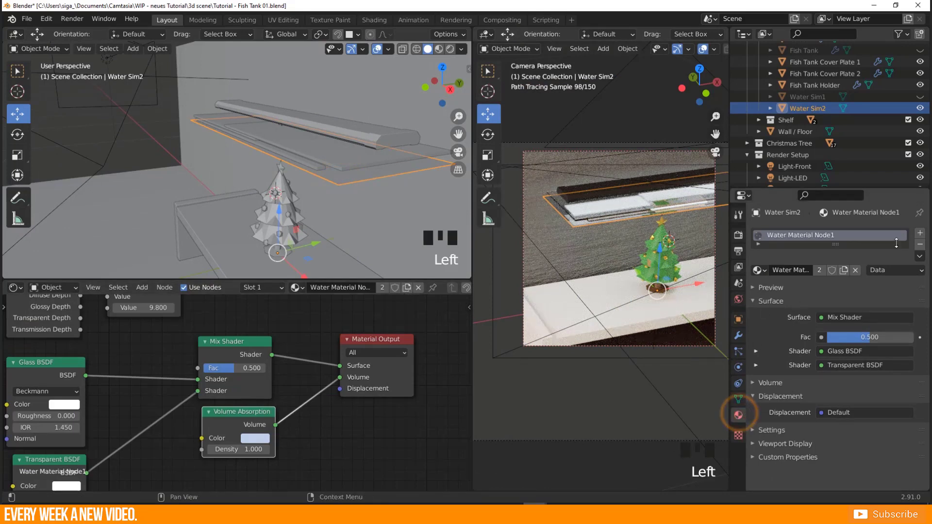
left_click(919, 233)
left_click(798, 297)
left_click(786, 247)
double_click(787, 247)
type("Water Material 2")
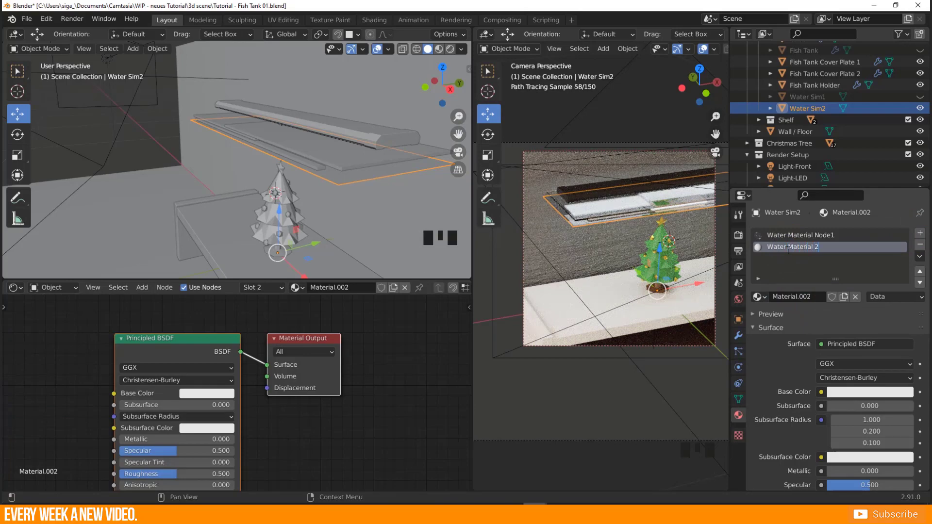
Confirm the name Water Material 2 and assign it to the whole slab.
key("Return")
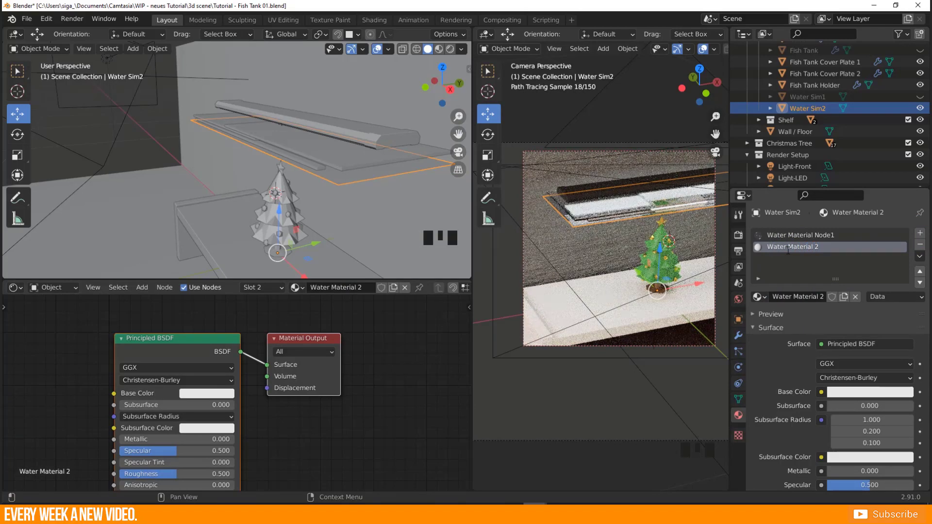
key("Tab")
key("a")
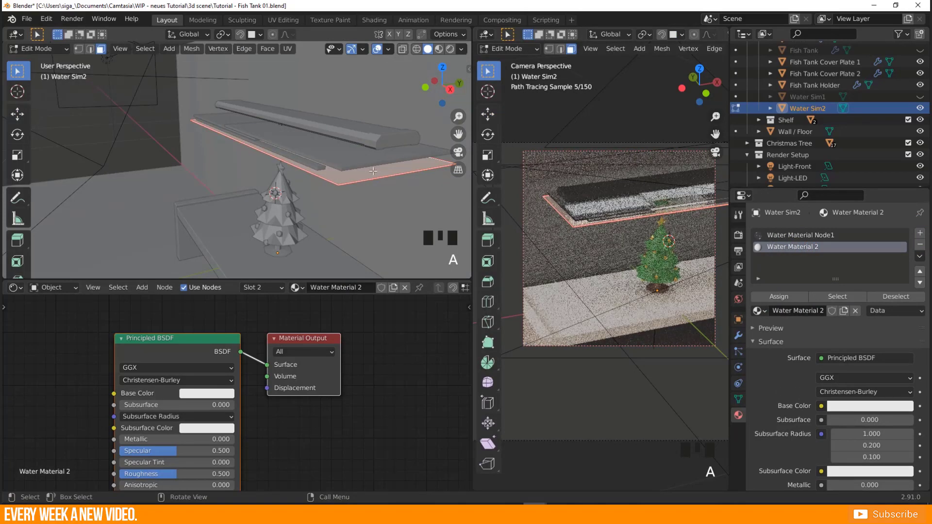
left_click(778, 296)
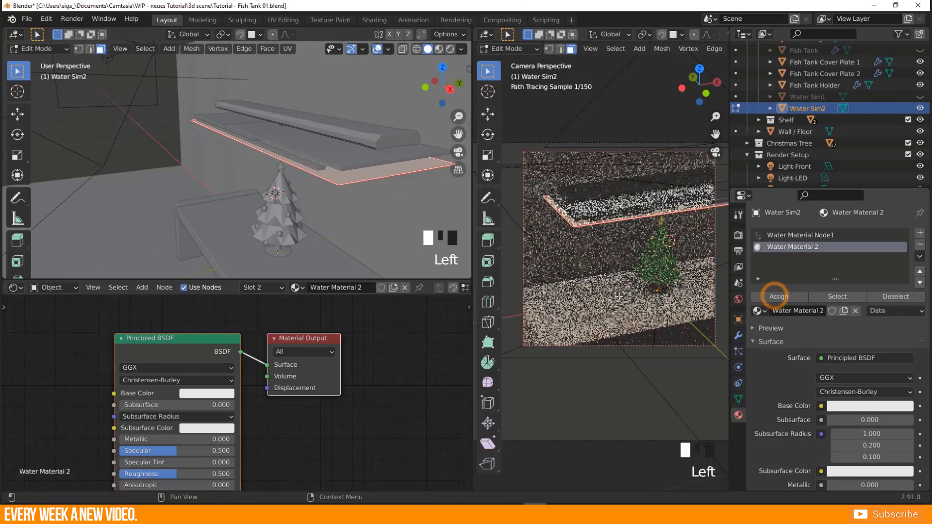
key("Tab")
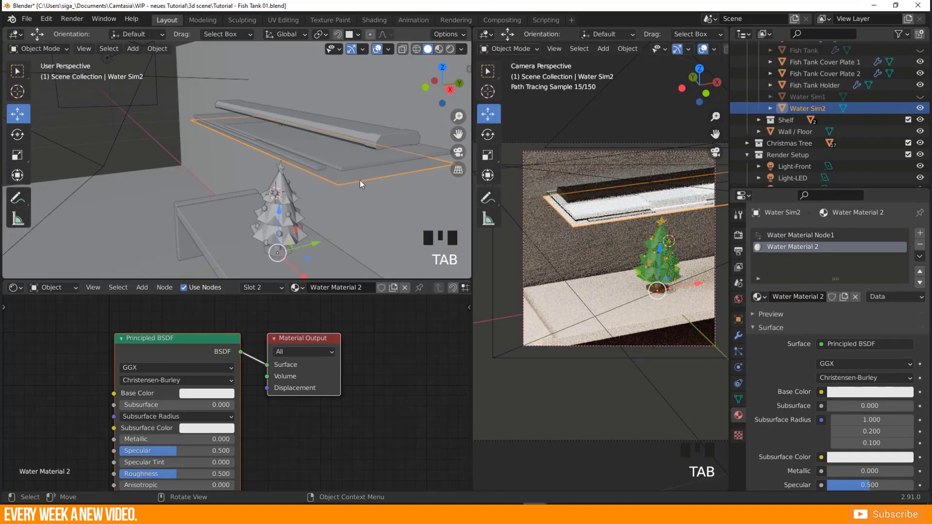
Lower the Water Sim2 slab along Z to sit below the tank rim.
key("g")
right_click(349, 192)
key("g")
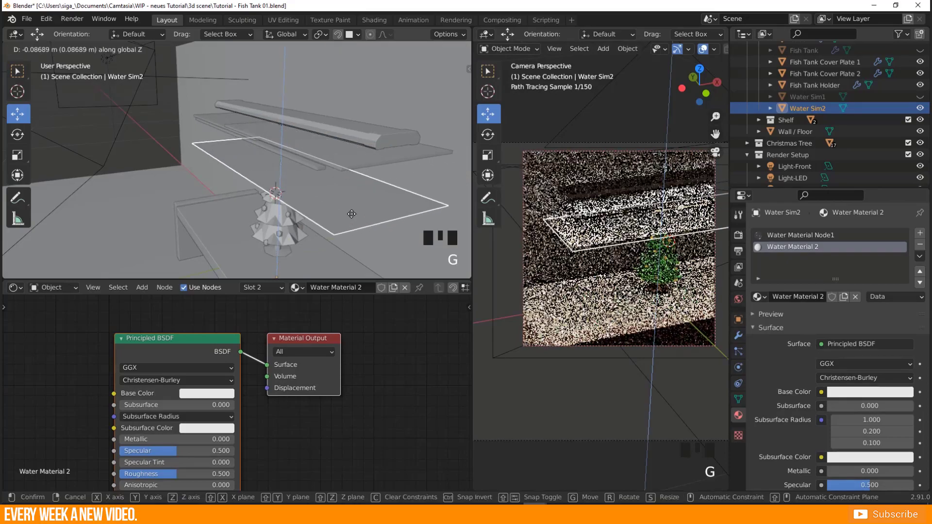
left_click(352, 216)
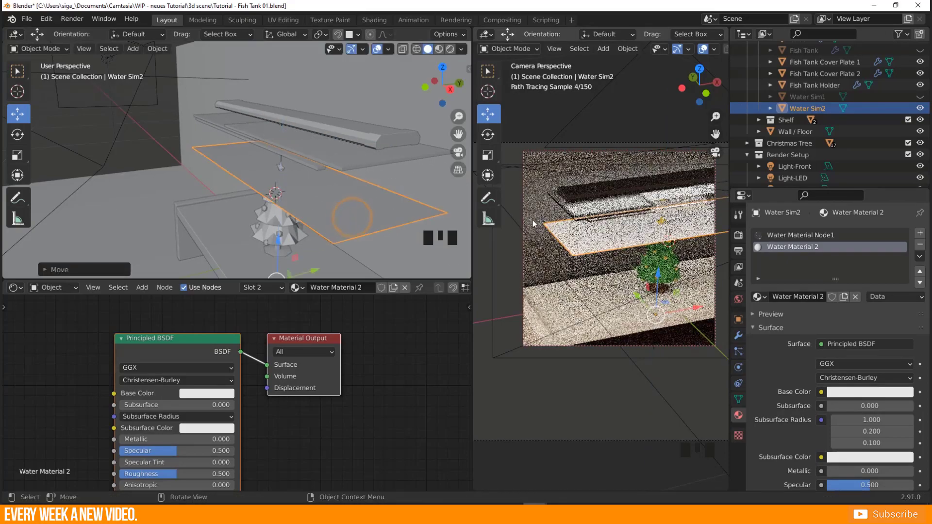
Unhide the Fish Tank and enlarge the node editor area.
scroll(874, 97, "up", 4)
left_click(921, 93)
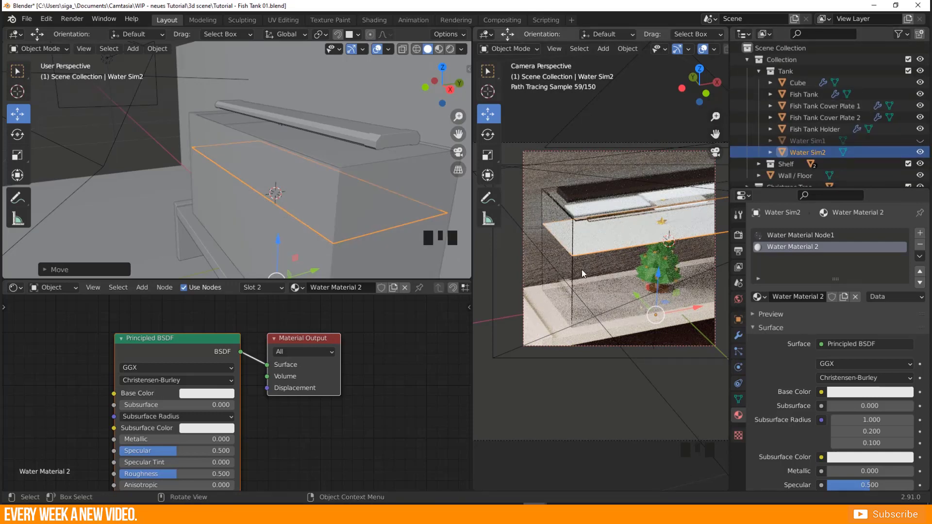
scroll(587, 279, "down", 3)
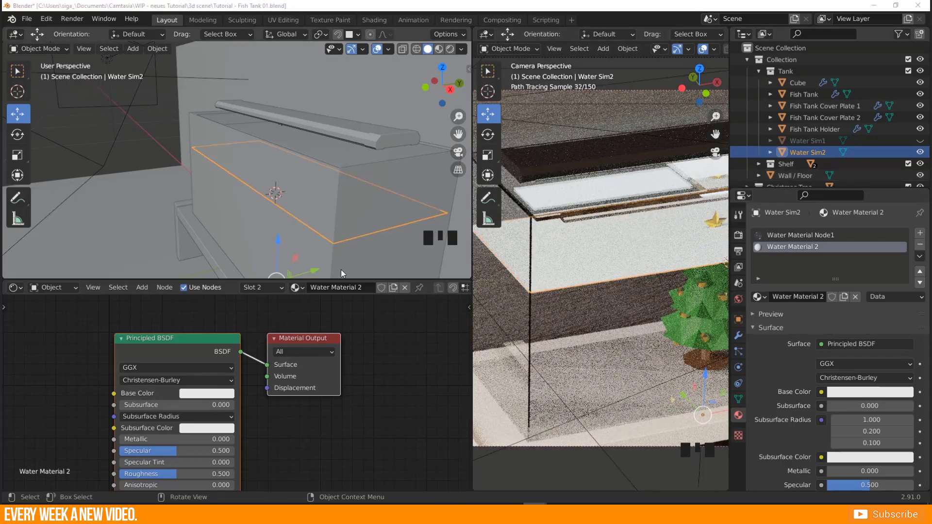
left_click_drag(348, 278, 347, 212)
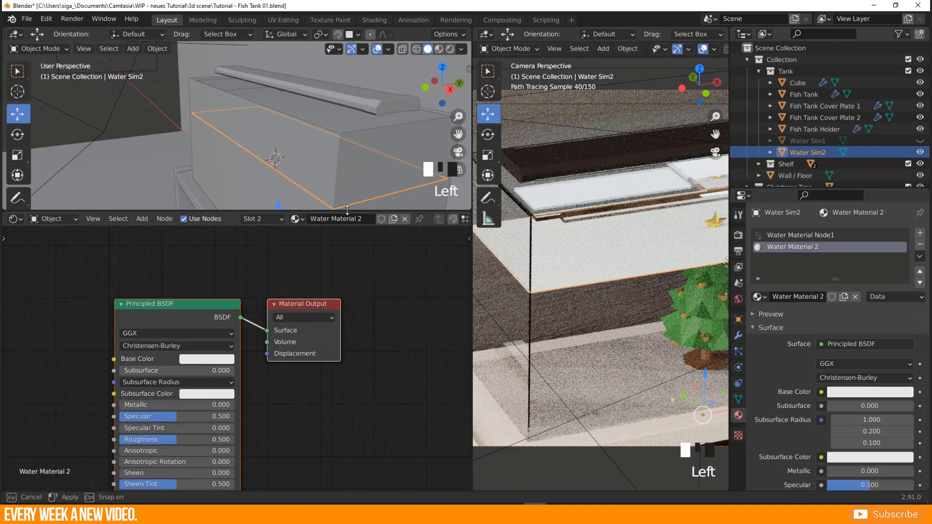
Frame Water Material 2's nodes and disconnect the Principled BSDF from the output's Surface.
middle_click_drag(353, 426, 380, 371)
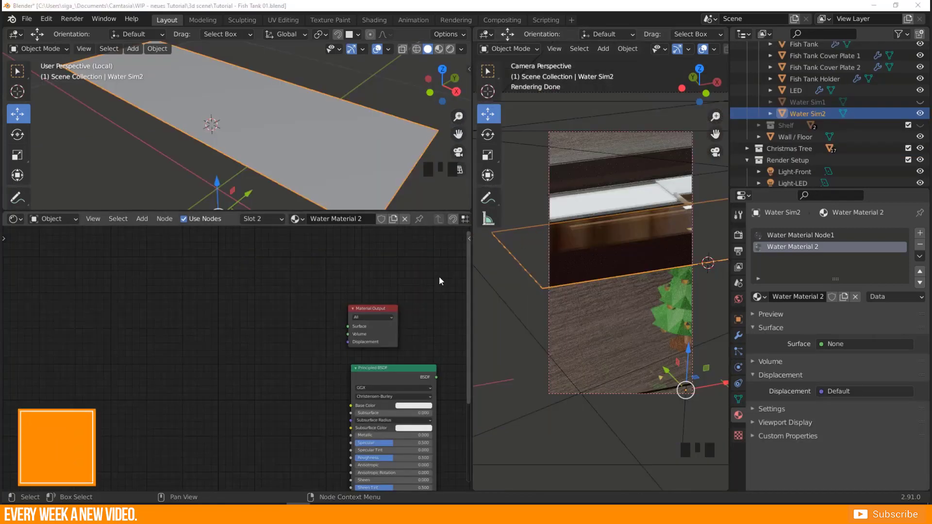
middle_click_drag(269, 383, 252, 381)
middle_click_drag(292, 358, 287, 351)
left_click_drag(355, 363, 354, 357)
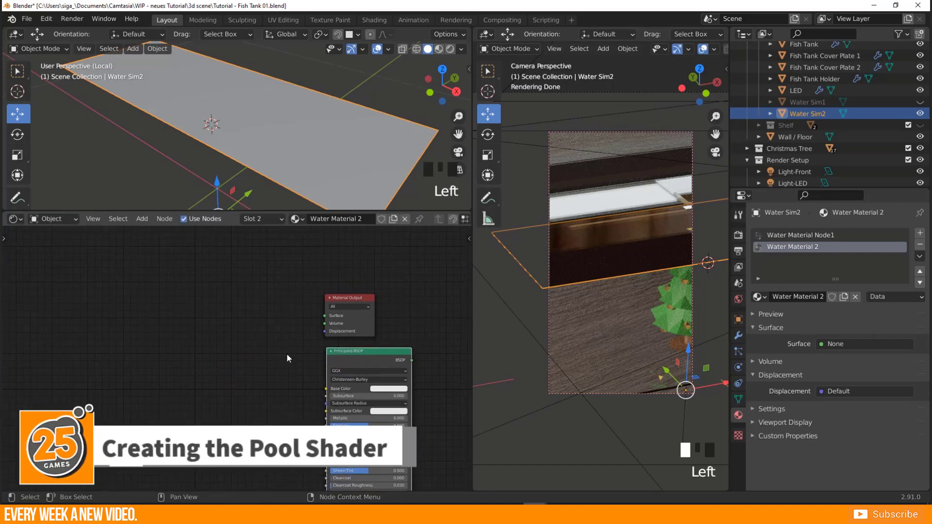
middle_click_drag(287, 359, 287, 363)
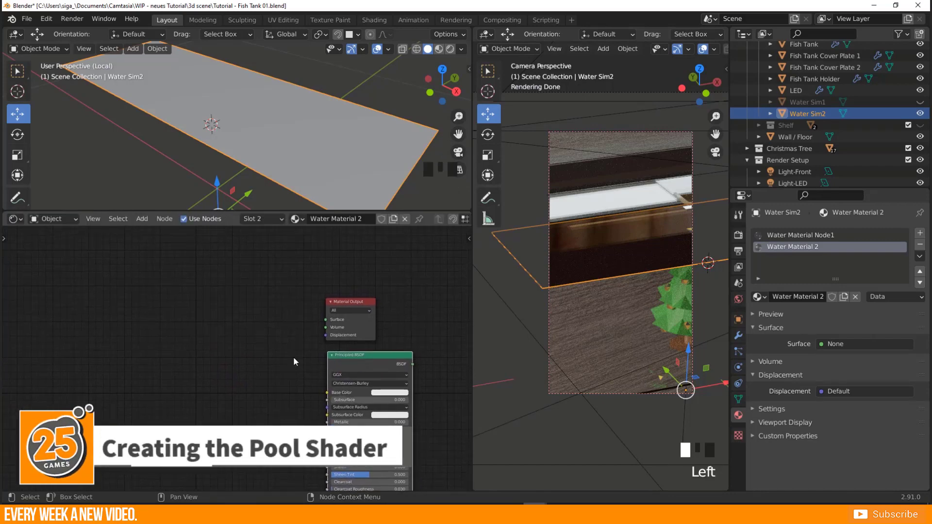
middle_click_drag(238, 390, 251, 386)
left_click_drag(400, 350, 399, 343)
double_click(252, 379)
middle_click_drag(252, 379, 261, 377)
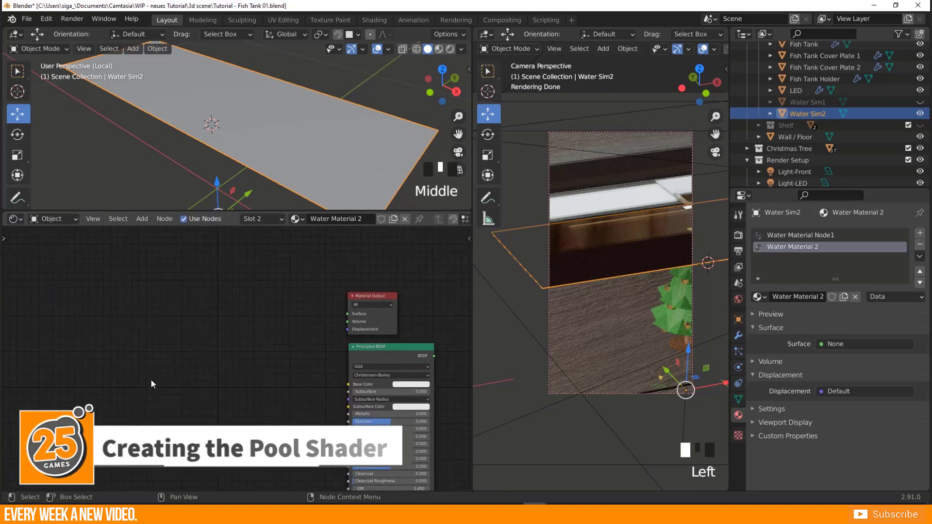
middle_click(208, 378)
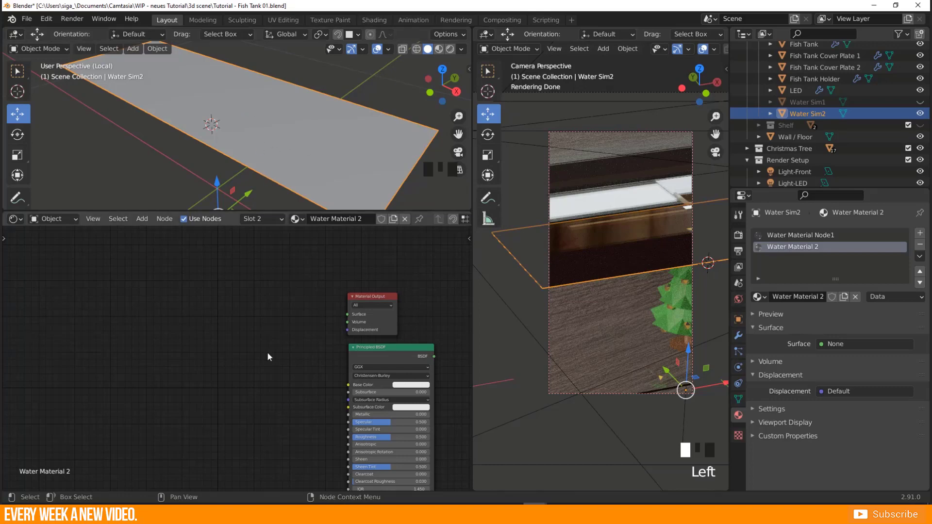
Clear the node selection and bring up the add-node menu.
middle_click_drag(238, 360, 234, 354)
left_click(222, 367)
key("shift+a")
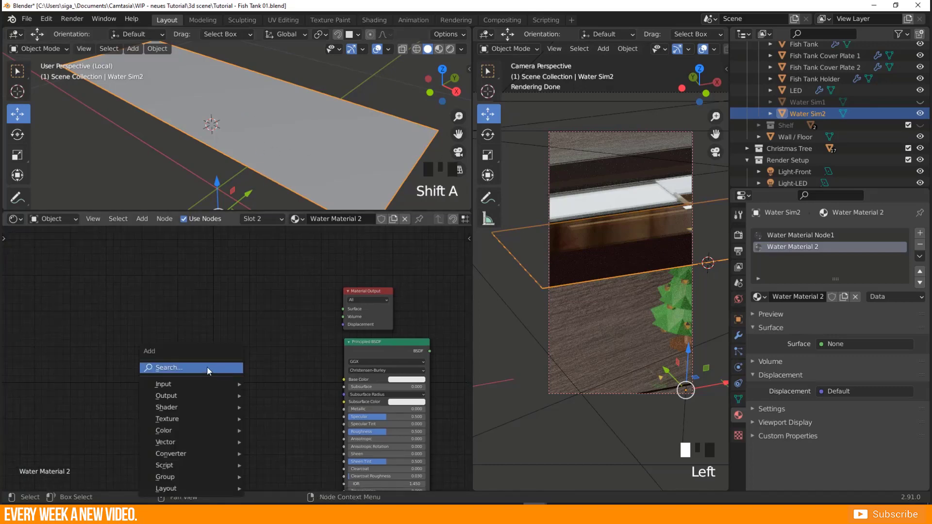
Add a Musgrave Texture node and place it left of the Principled BSDF.
left_click(169, 369)
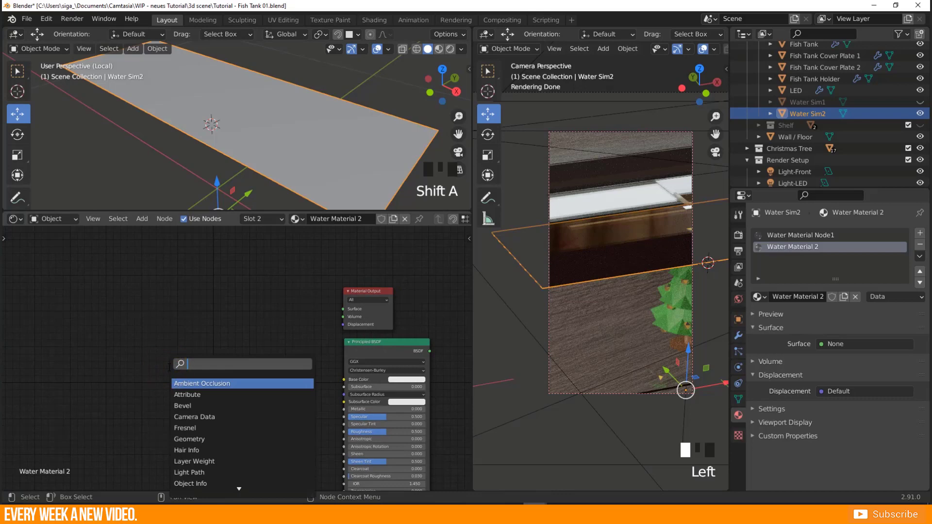
type("mus")
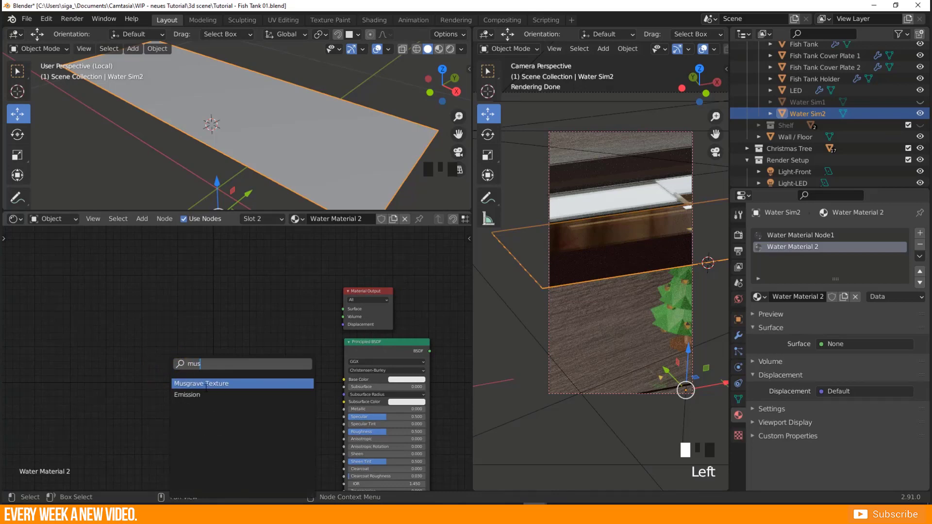
left_click(205, 384)
left_click(161, 362)
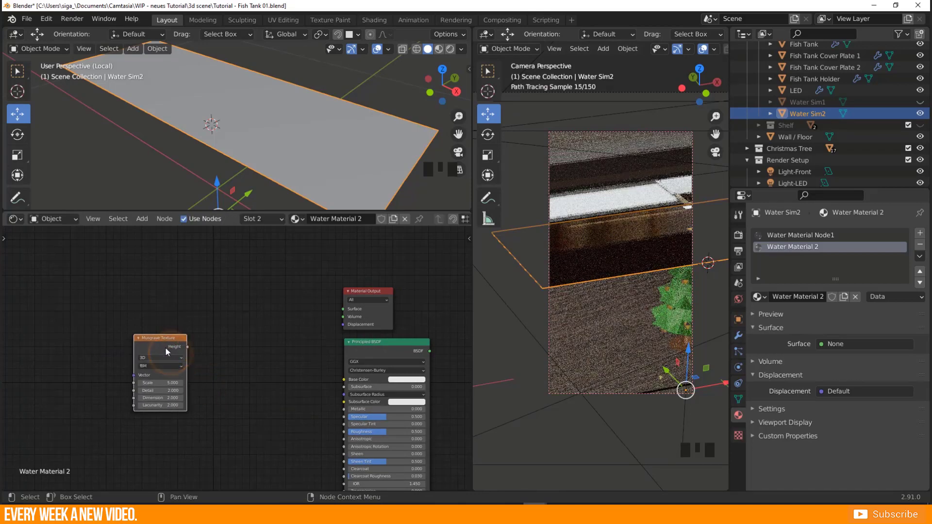
Duplicate the Musgrave Texture node and place the copy below the original.
key("shift+d")
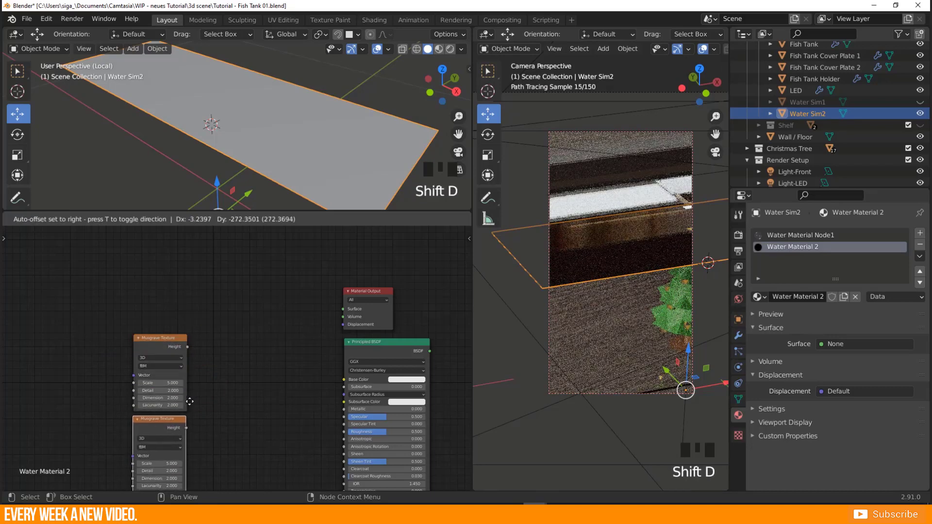
left_click(194, 401)
middle_click_drag(207, 369, 206, 366)
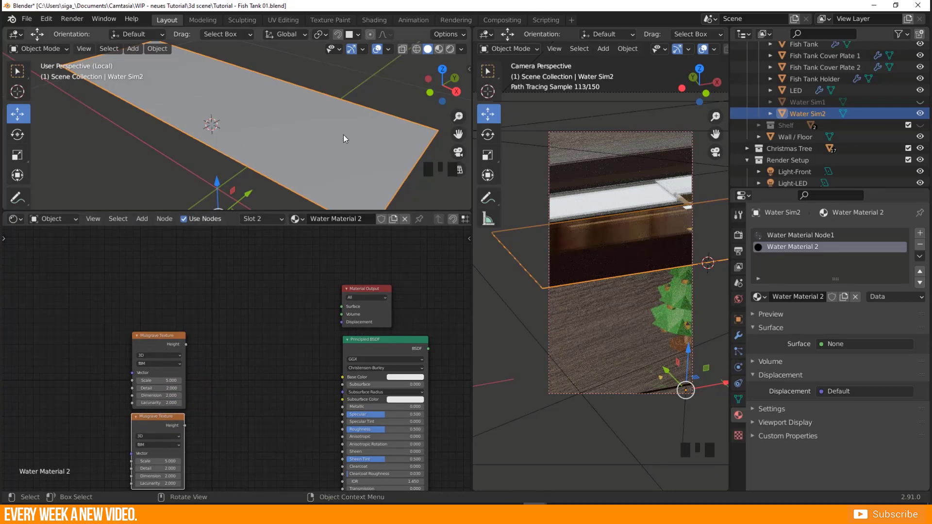
left_click(215, 388)
Add a MixRGB node between the Musgrave textures and the BSDF.
key("shift+a")
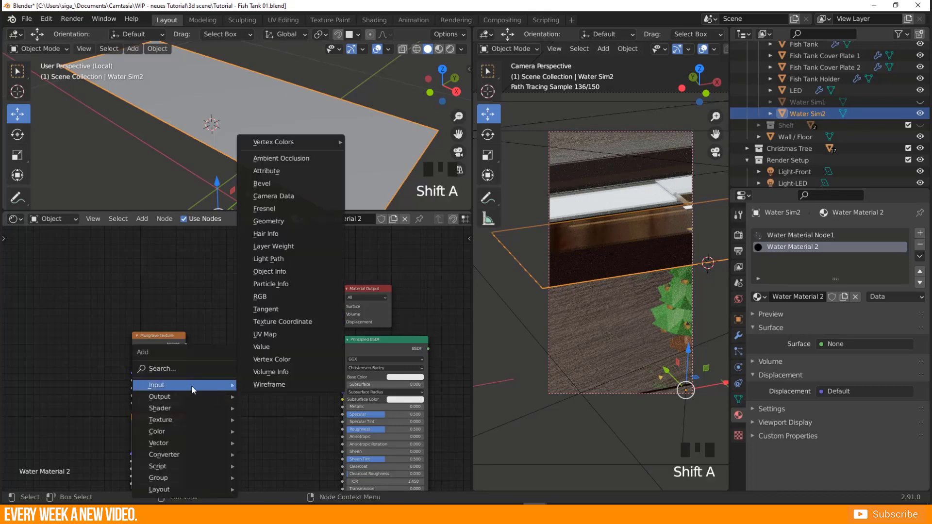
left_click(159, 364)
type("mix")
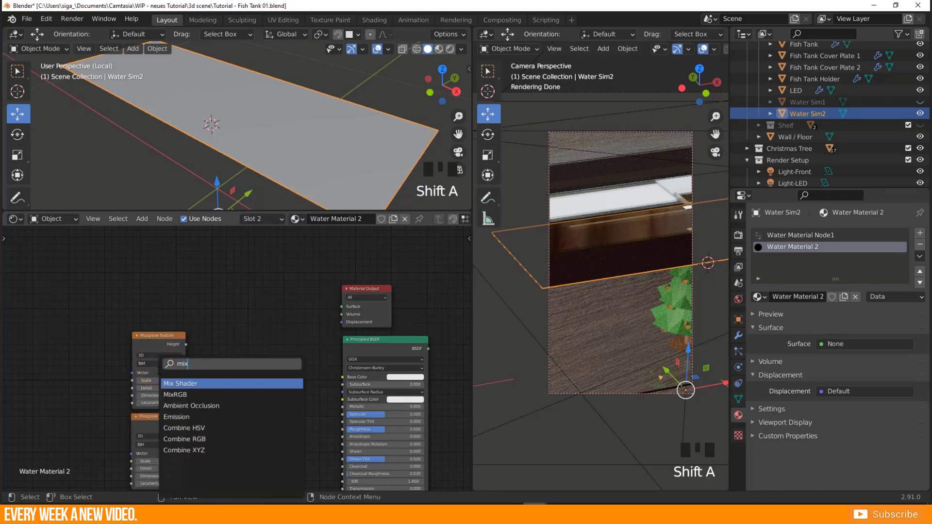
left_click(197, 393)
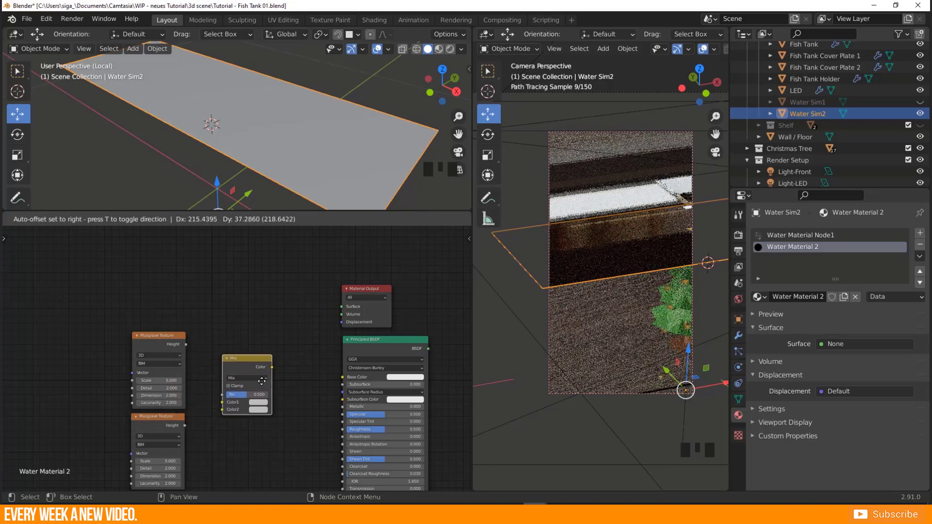
left_click(223, 351)
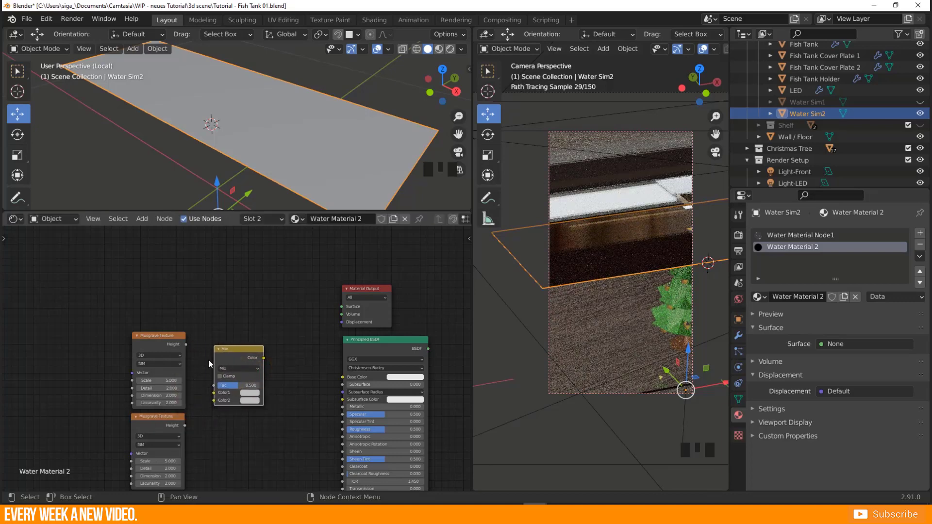
middle_click_drag(210, 364, 192, 349)
Feed both Musgrave Heights into the Mix colors, route Mix into Displacement, and preview it.
left_click_drag(180, 340, 209, 388)
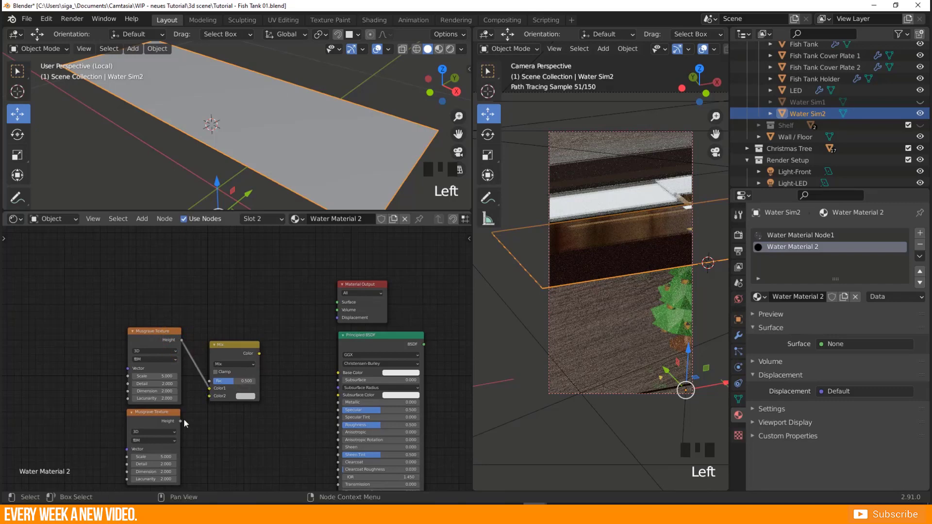
left_click_drag(181, 422, 209, 396)
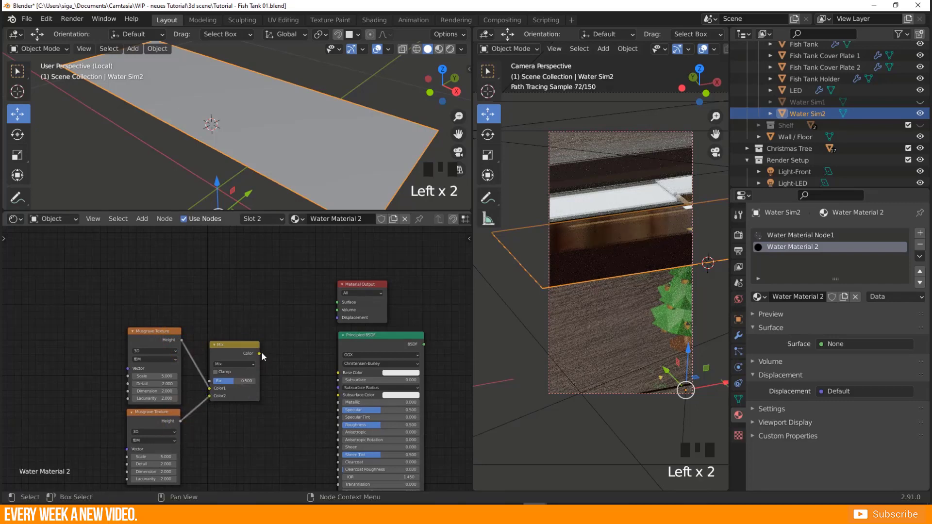
left_click_drag(259, 353, 340, 318)
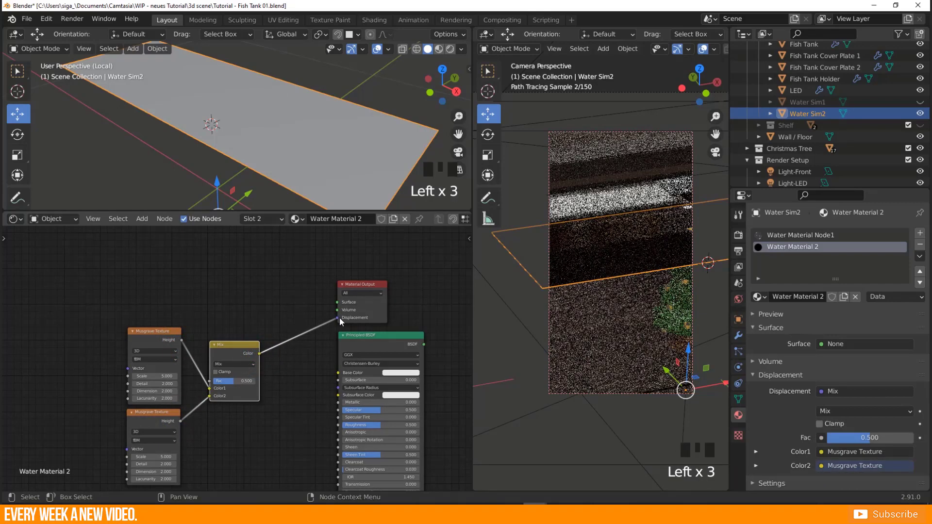
left_click(247, 349, "ctrl+shift")
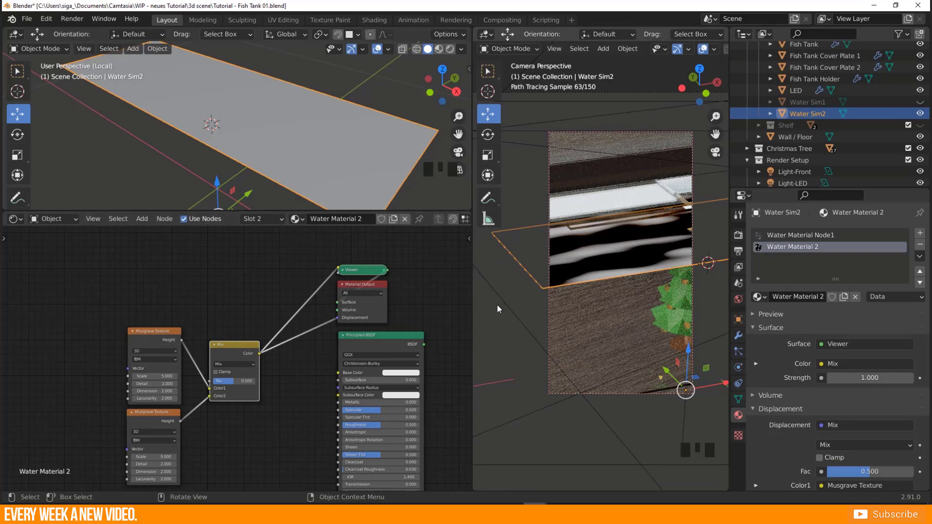
key("ctrl+b")
Restrict the preview render to a region around the fish tank.
left_click_drag(488, 315, 729, 157)
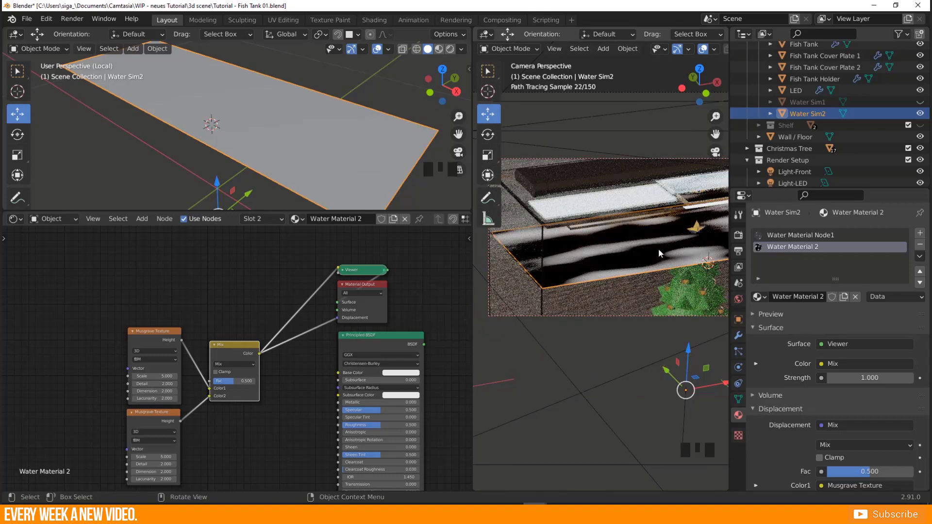
scroll(208, 440, "up", 2)
middle_click_drag(208, 439, 240, 392)
Set the top Musgrave Scale to 15 and the bottom Musgrave Scale to 20.
left_click(177, 319)
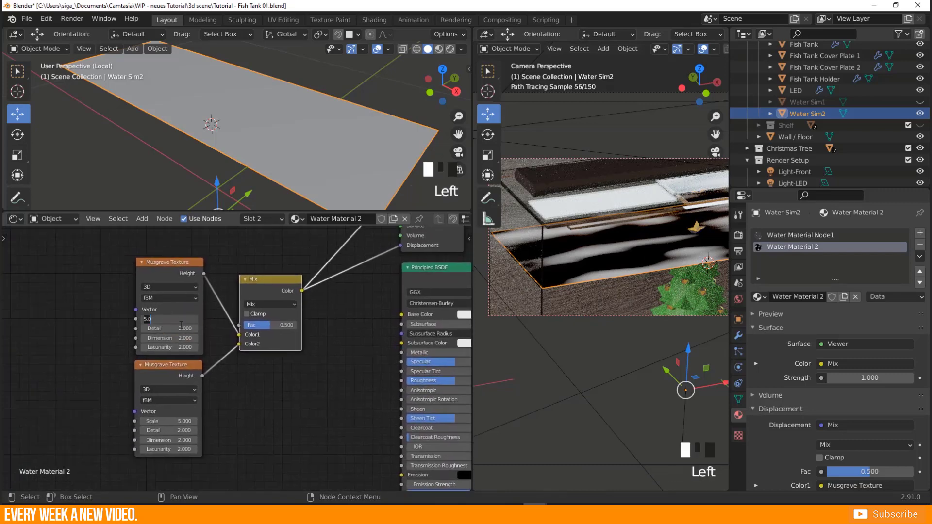
key("Return")
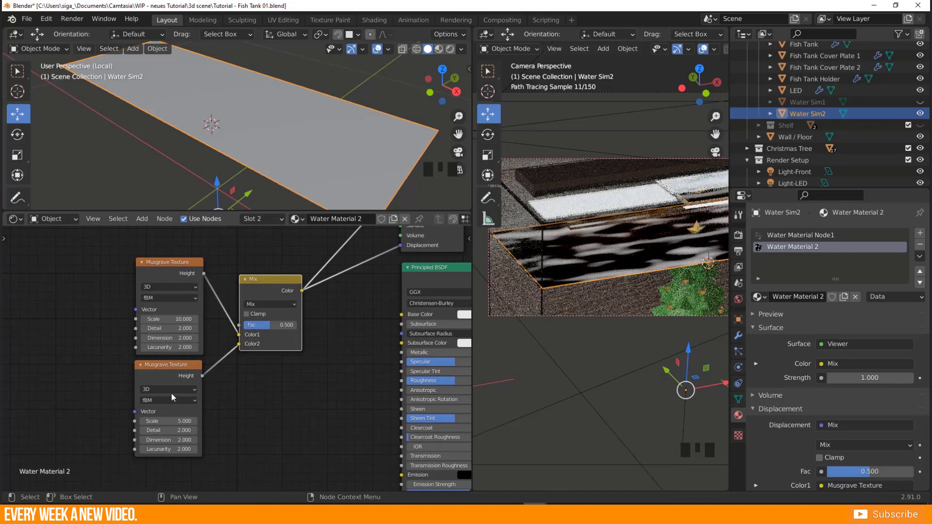
left_click(171, 422)
type("1")
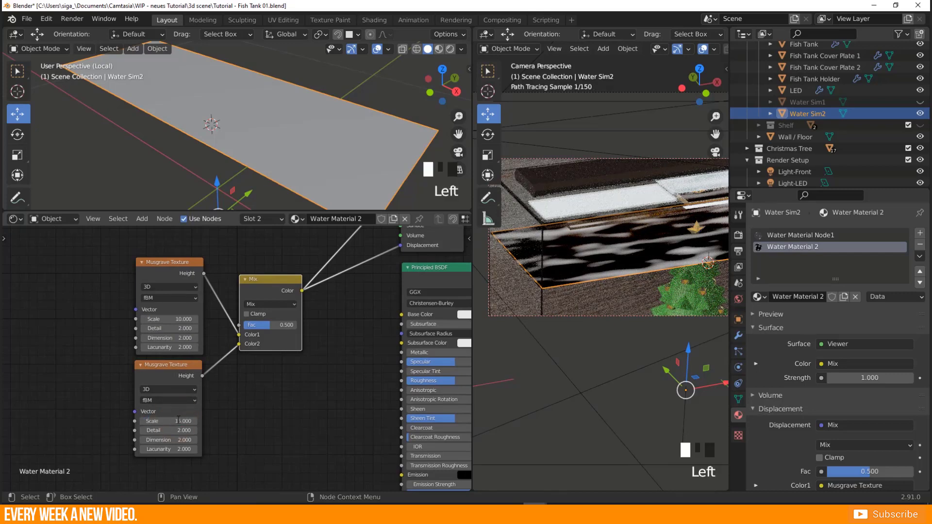
type("5")
key("Return")
left_click(180, 420)
type("20")
key("Return")
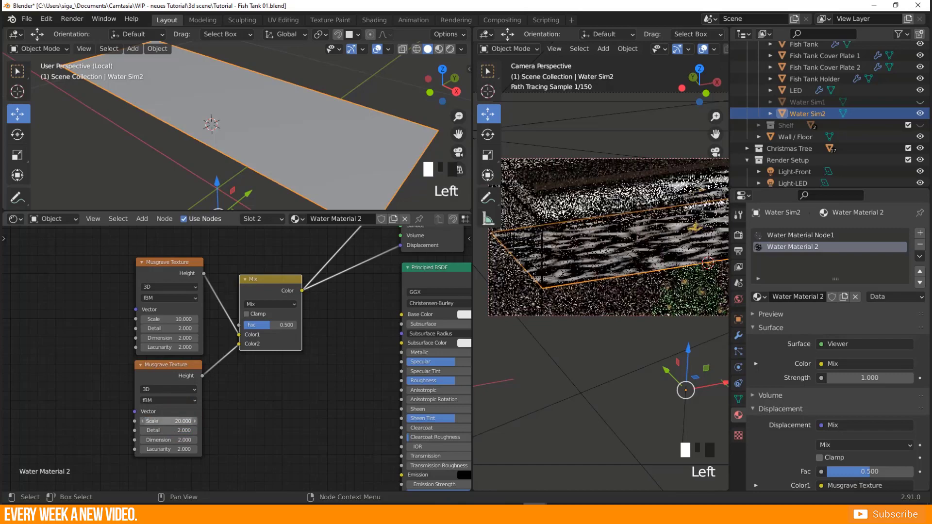
left_click(172, 319)
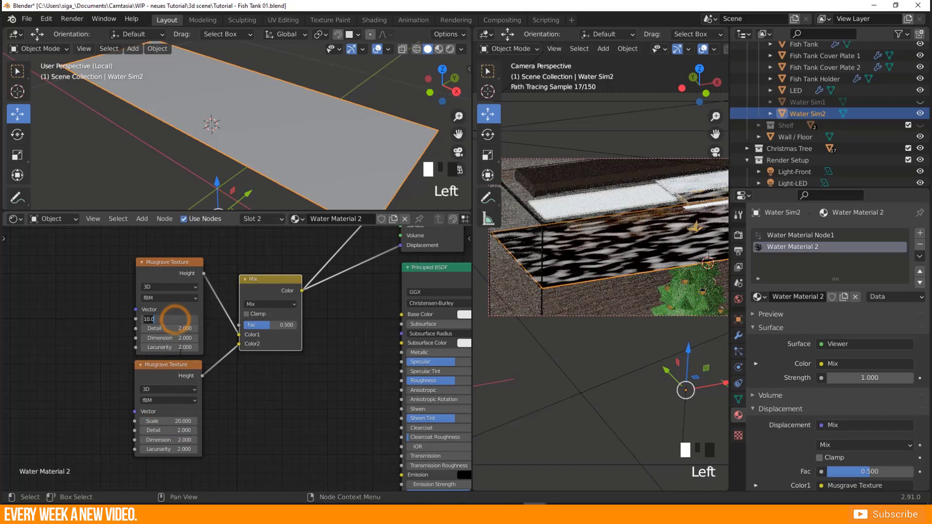
type("15")
key("Return")
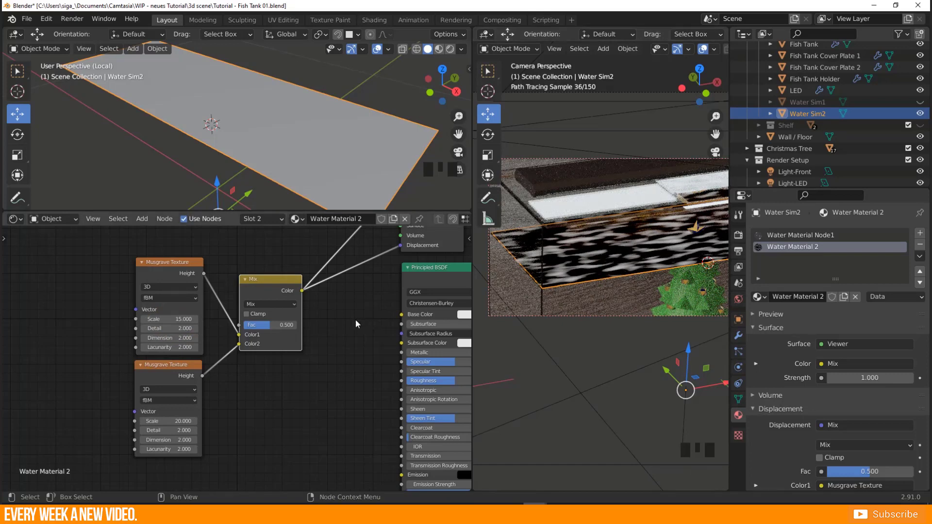
Set the bottom Musgrave Detail to 0.2 and the top Musgrave Detail to 0.5.
left_click(170, 430)
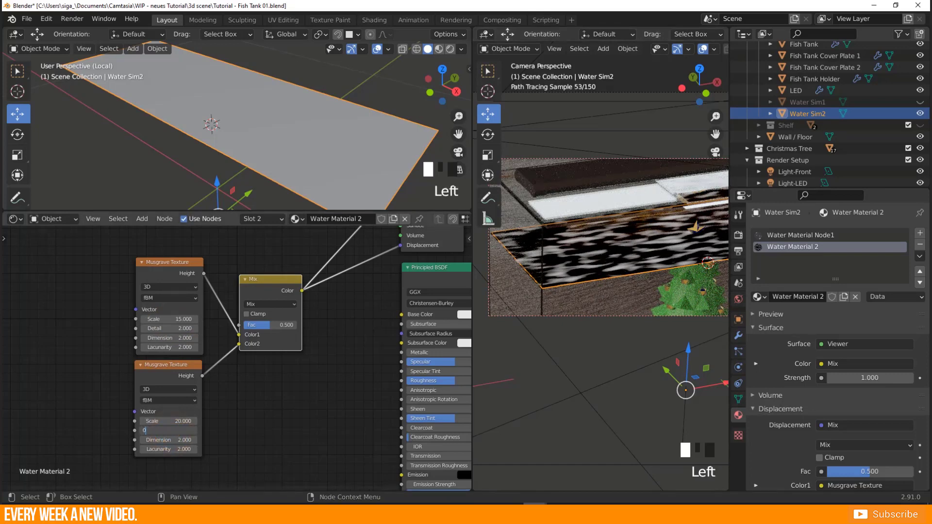
type("0.2")
key("Return")
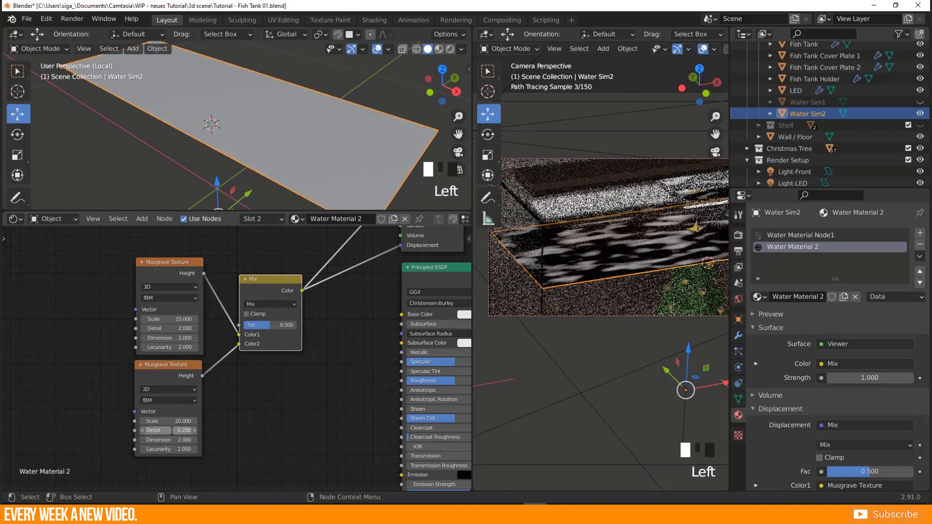
left_click(177, 329)
type("0.5")
key("Return")
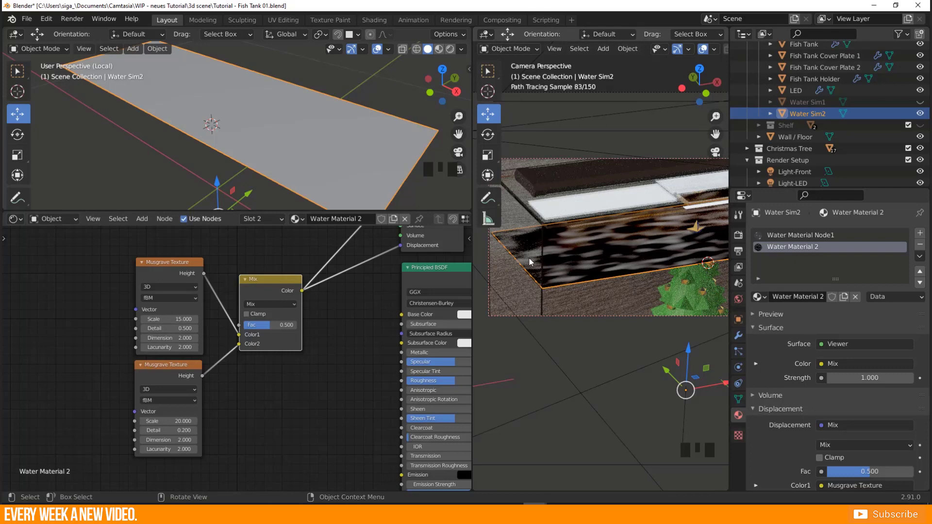
middle_click_drag(349, 333, 294, 389)
Raise the Mix node's Fac to 0.703 and drag the top Musgrave Detail down.
middle_click_drag(219, 453, 245, 424)
left_click_drag(235, 352, 250, 353)
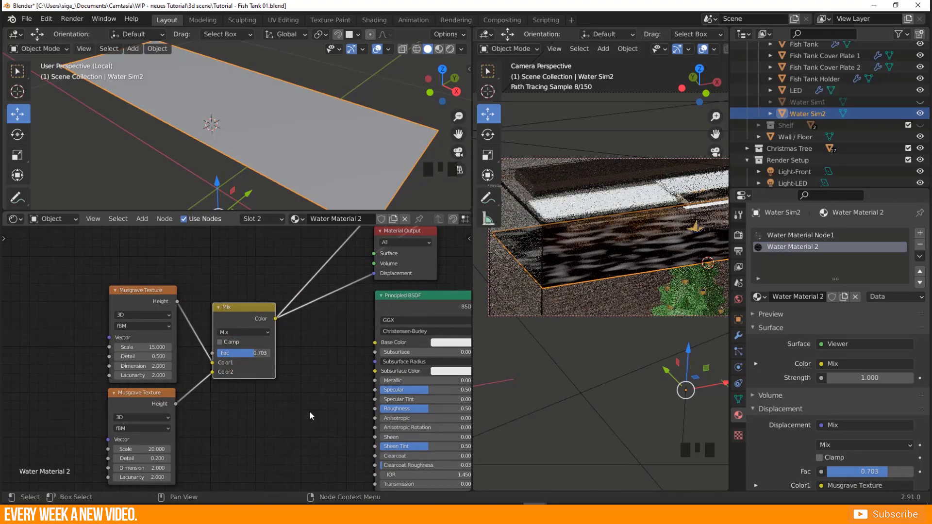
left_click_drag(128, 356, 114, 356)
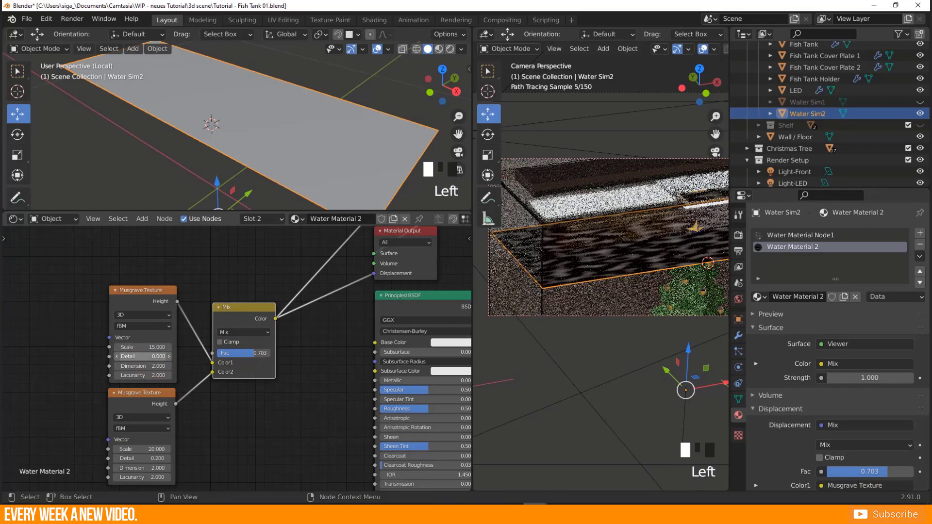
Set the top Musgrave Detail to 1 and raise its Scale to 37.9.
left_click(158, 356)
left_click(145, 354)
type("2.0")
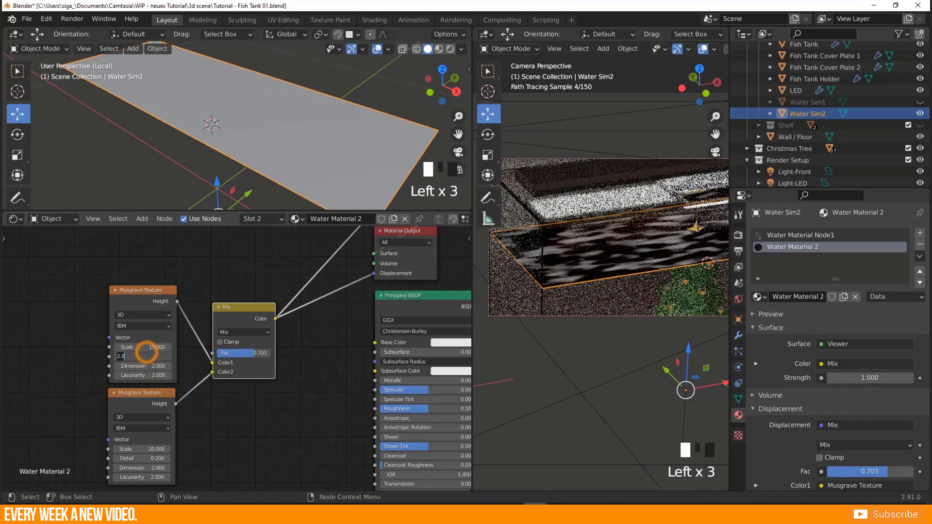
key("Return")
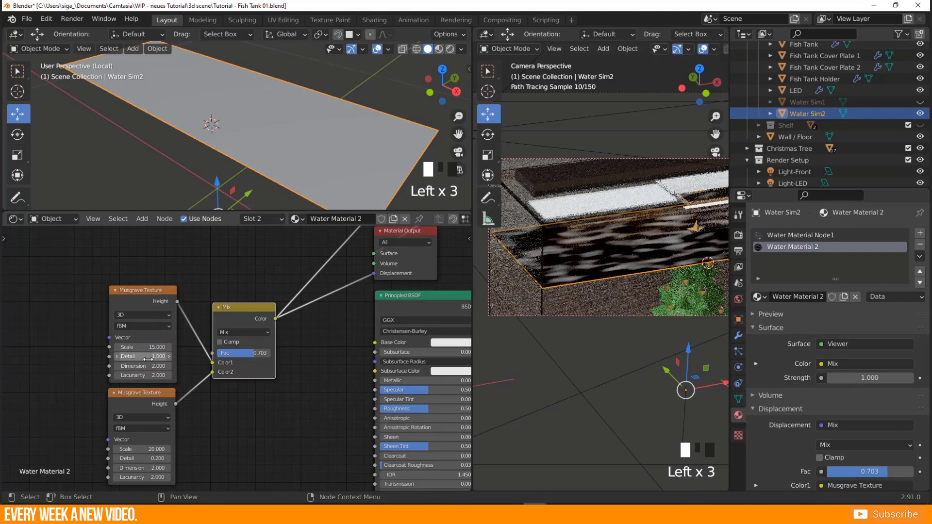
left_click(157, 357)
type("1.0")
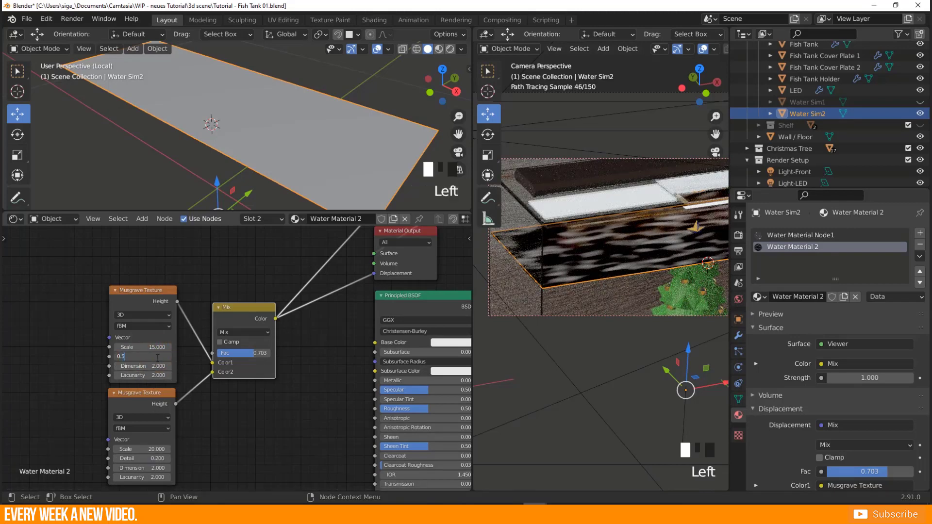
key("Return")
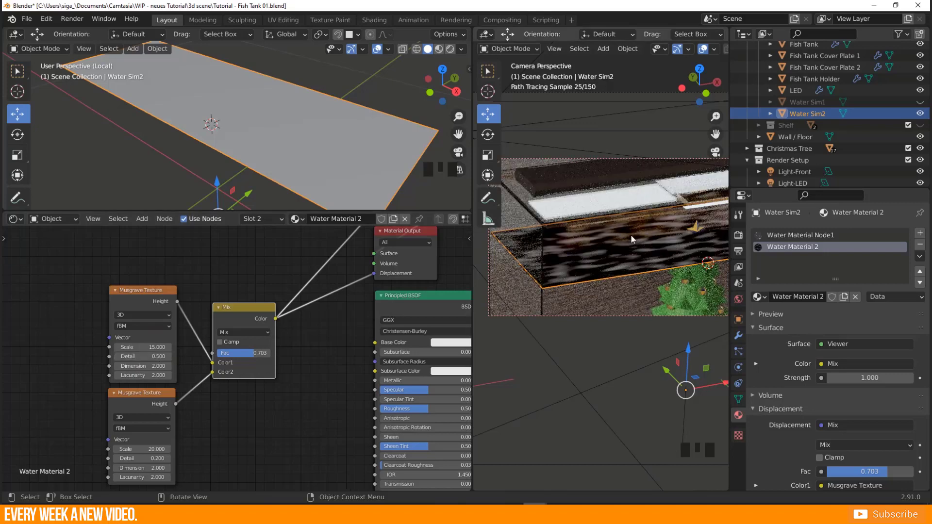
left_click(154, 356)
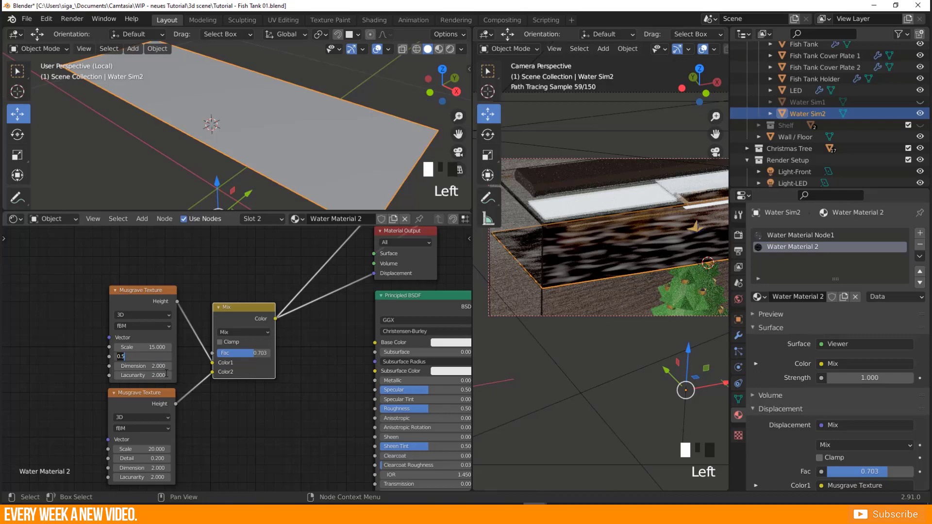
type("1")
key("Return")
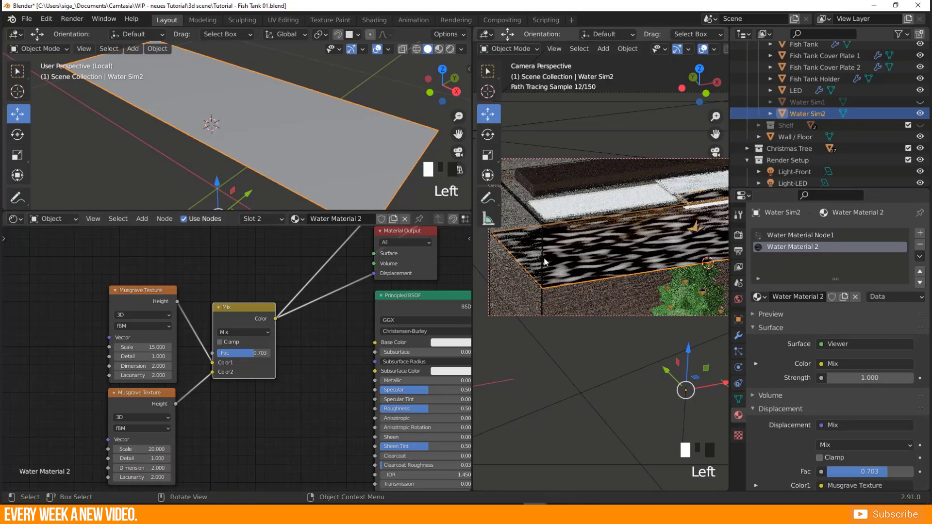
left_click_drag(136, 347, 248, 347)
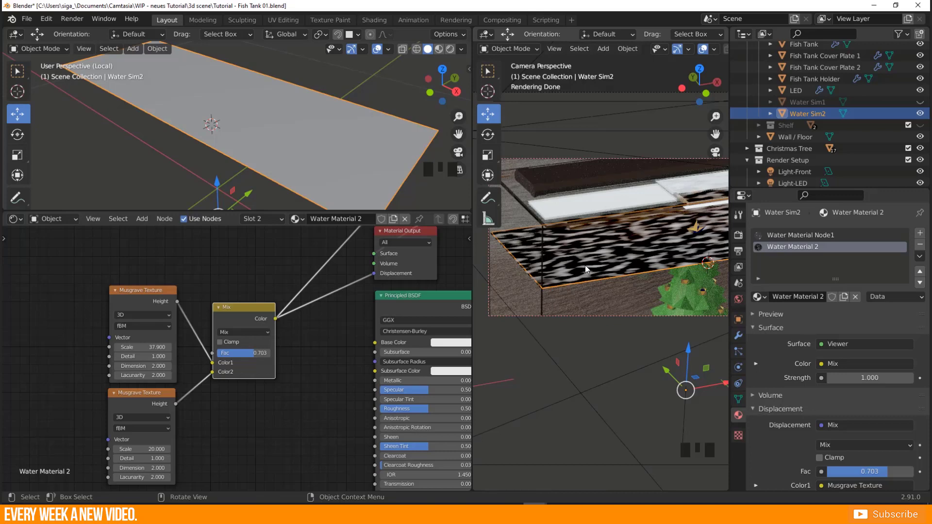
middle_click_drag(240, 449, 226, 443)
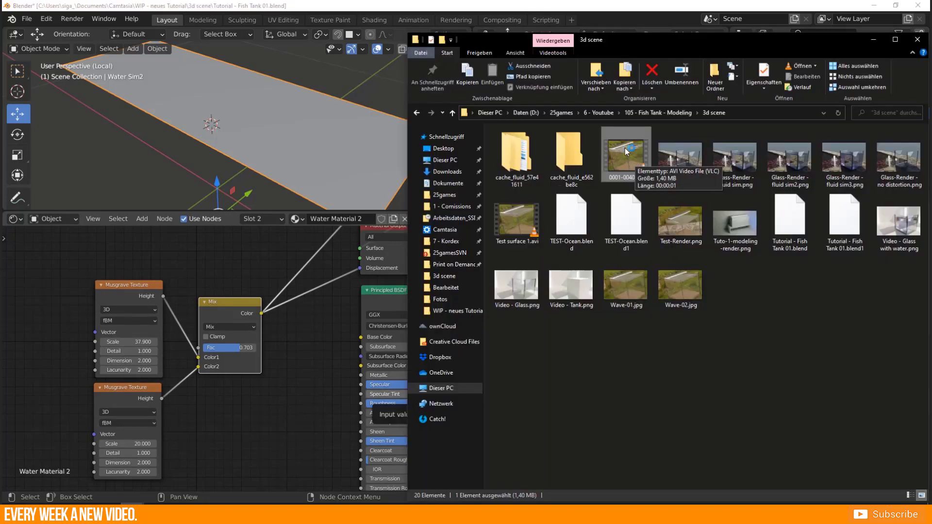
Play the test clips 0001-0040.avi and Test surface 1.avi in VLC, then close it.
double_click(619, 163)
left_click_drag(25, 146, 317, 151)
double_click(518, 225)
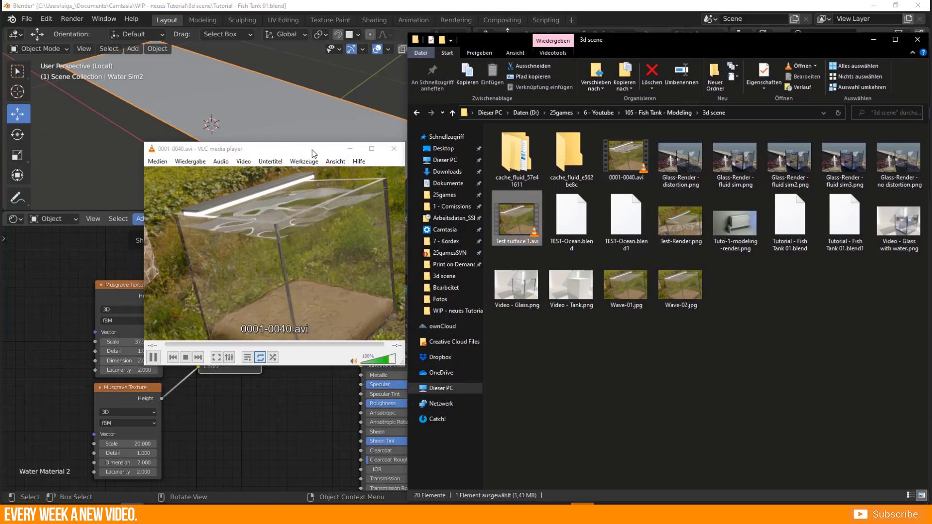
left_click_drag(312, 154, 269, 164)
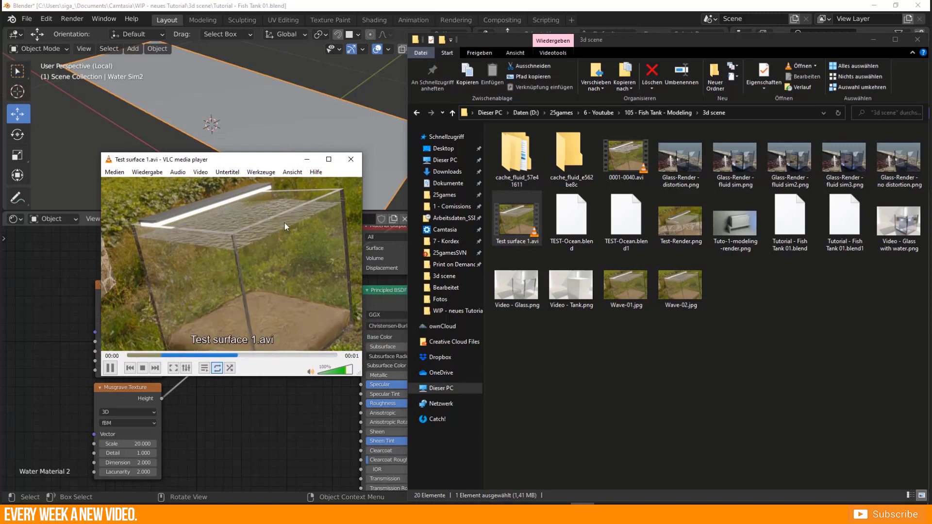
left_click(352, 160)
Return to Blender and frame empty canvas space beside the node tree.
left_click(305, 388)
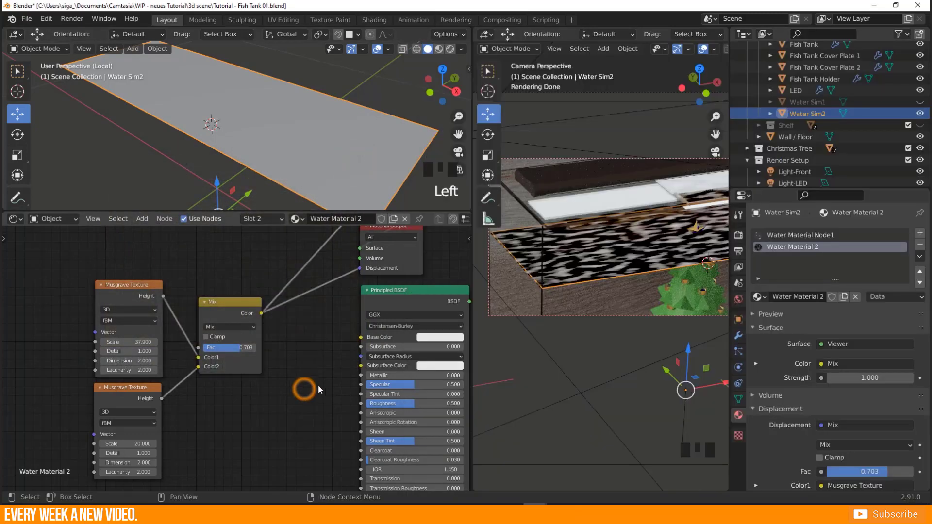
middle_click_drag(313, 386, 266, 407)
scroll(263, 407, "down", 2)
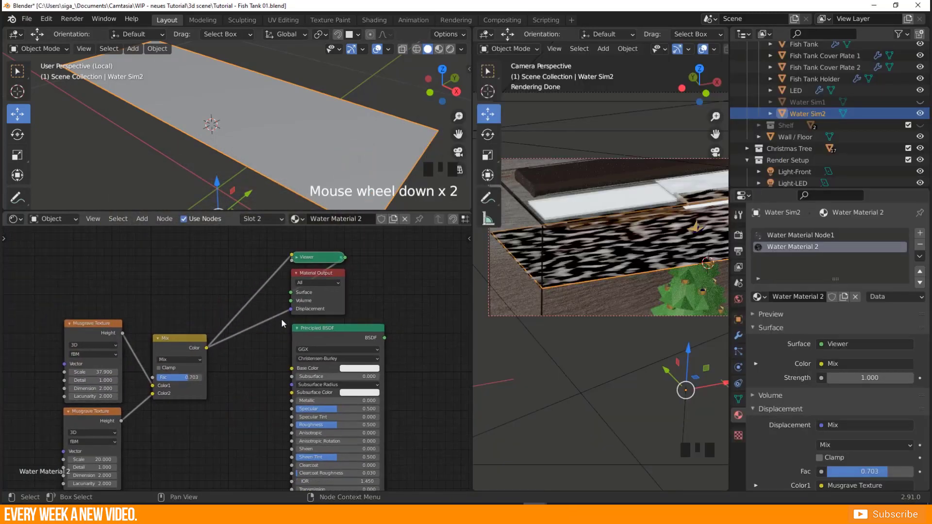
left_click_drag(170, 338, 180, 338)
middle_click_drag(277, 313, 293, 360)
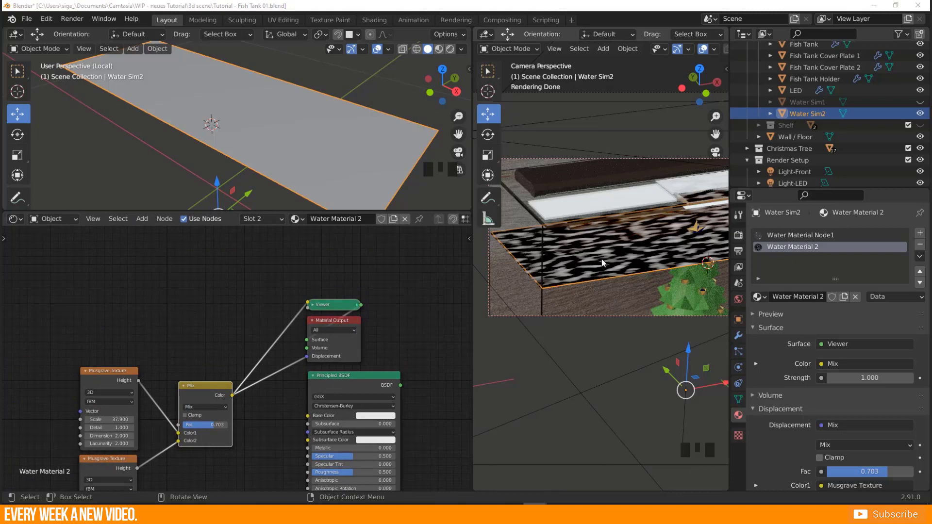
middle_click_drag(49, 243, 184, 335)
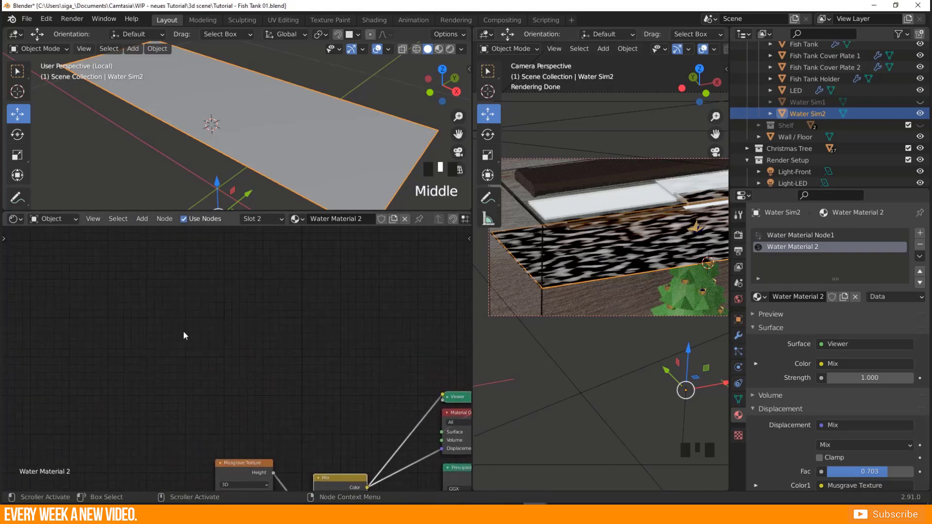
middle_click_drag(129, 329, 148, 356)
left_click(109, 311)
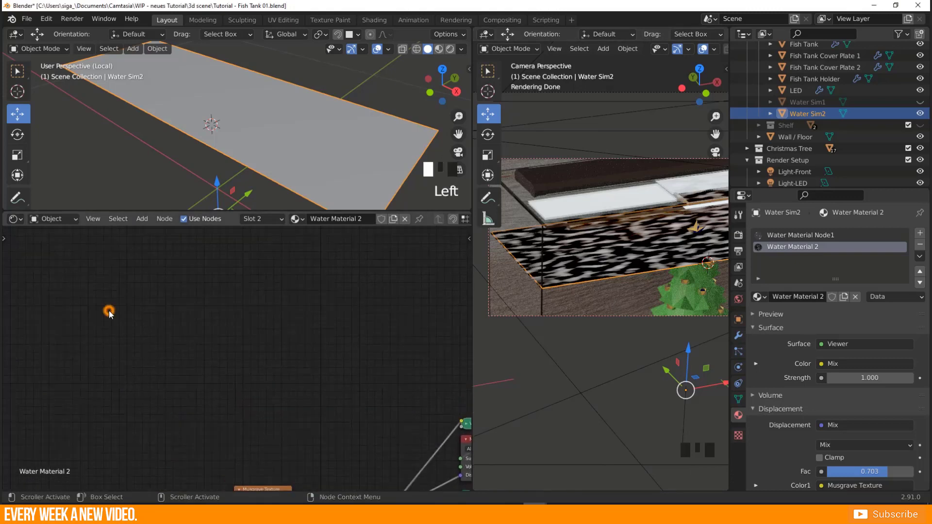
Add a Diffuse BSDF node to the node tree.
key("shift+a")
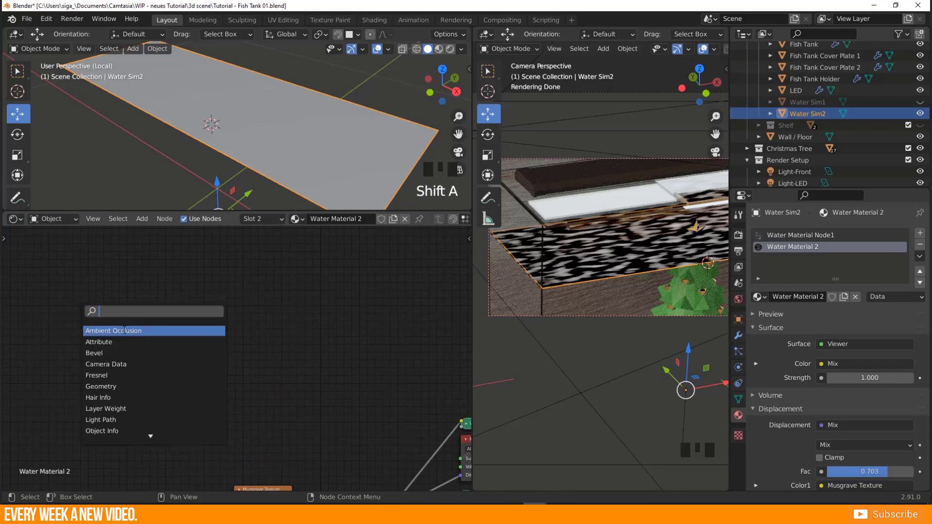
type("di")
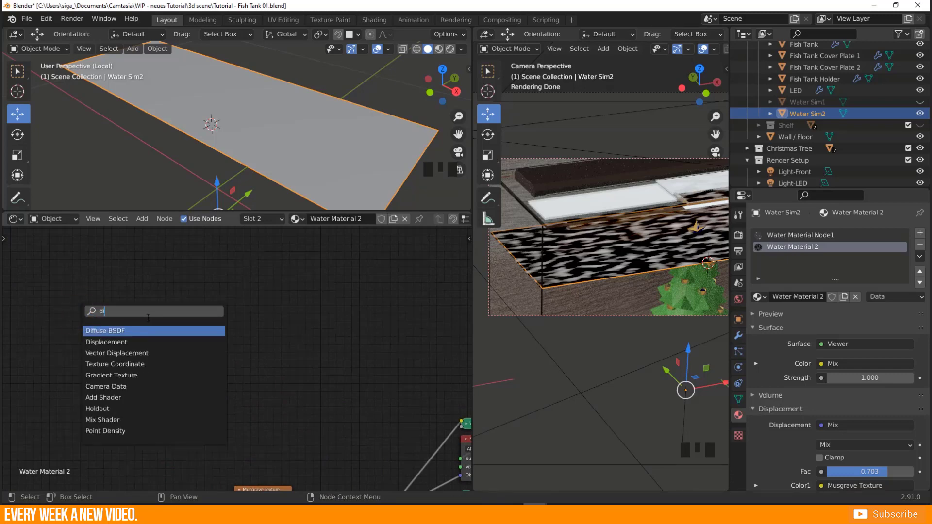
left_click(139, 331)
left_click(92, 267)
middle_click_drag(152, 331, 161, 336)
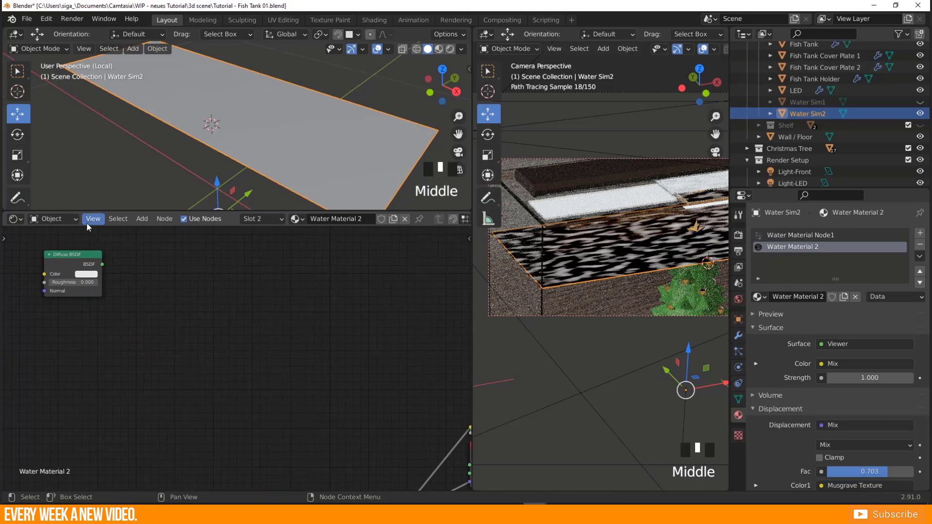
Add a Glossy BSDF node below the Diffuse BSDF.
key("shift+a")
left_click(64, 274)
type("gloss")
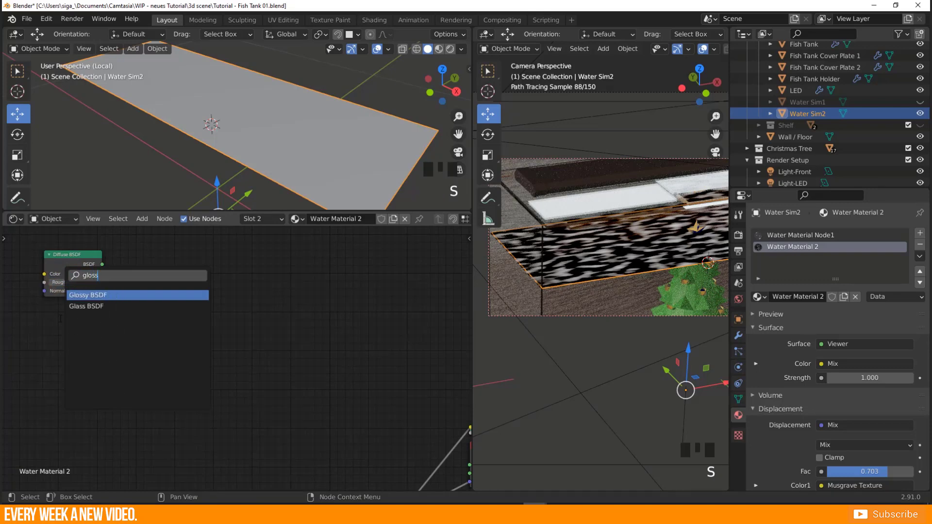
left_click(98, 295)
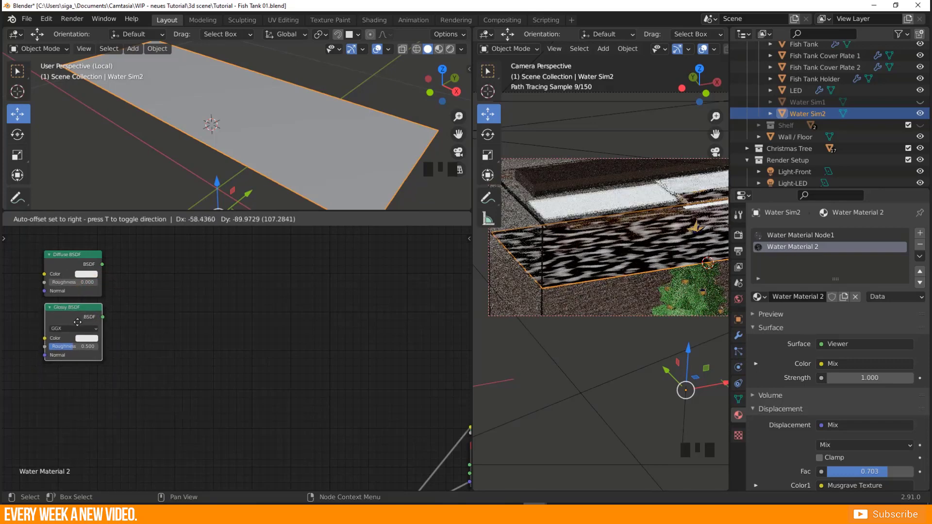
left_click(77, 323)
left_click(141, 326)
Add a Fresnel node below the Glossy BSDF.
key("shift+a")
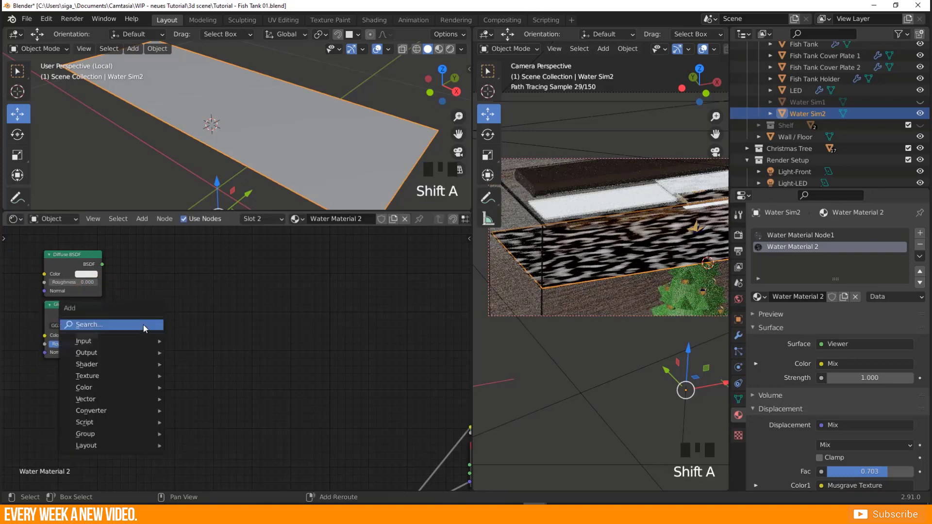
left_click(113, 326)
type("fre")
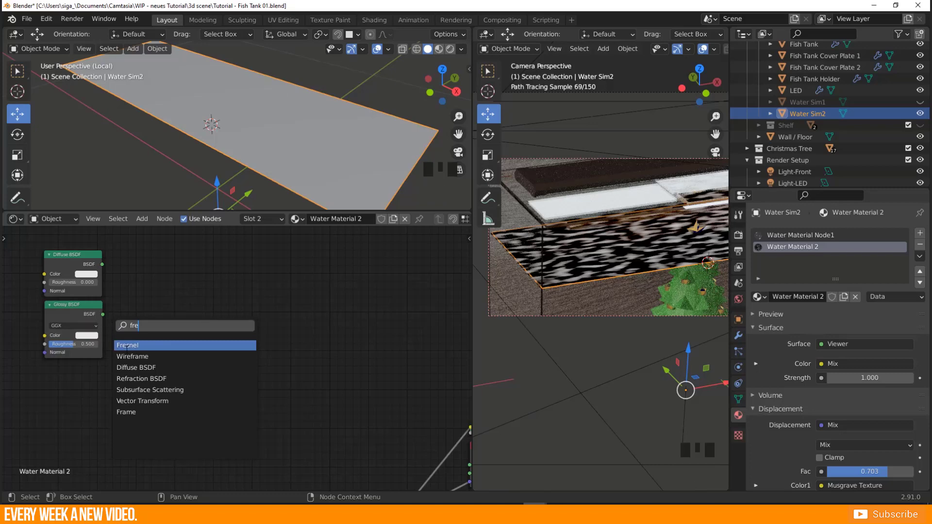
left_click(166, 345)
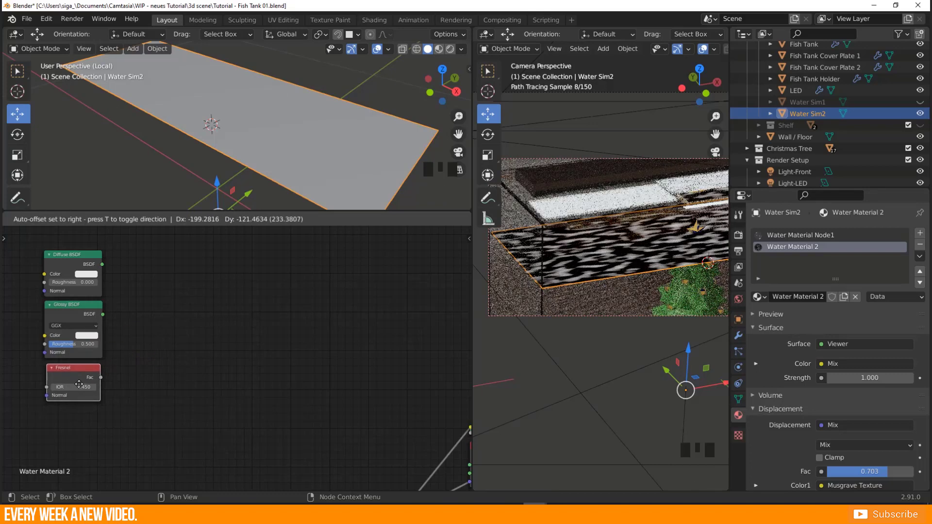
left_click(80, 384)
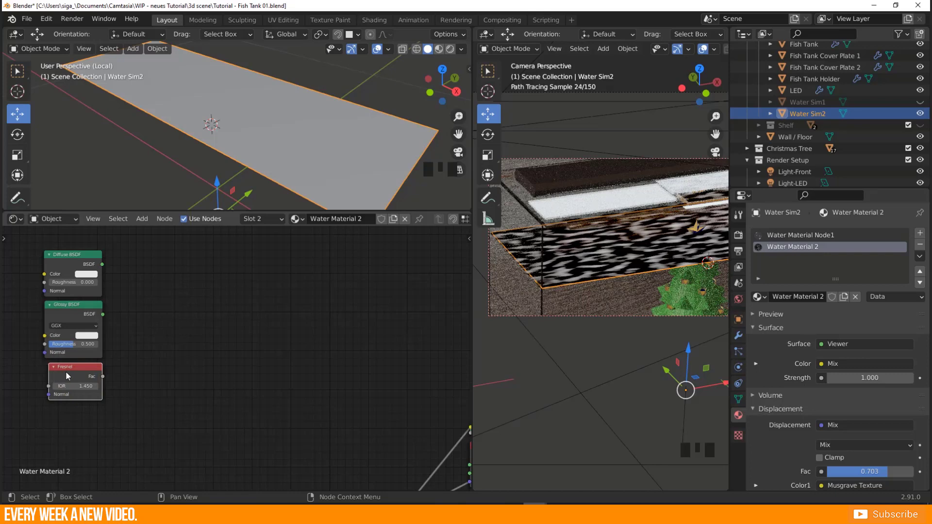
left_click(183, 328)
Add a Mix Shader node beside the new shader nodes.
key("shift+a")
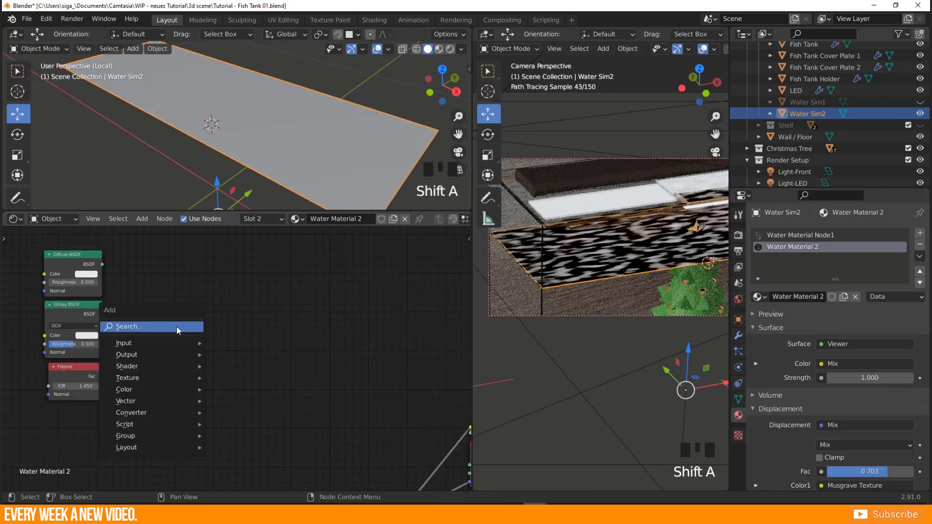
left_click(143, 328)
type("mix")
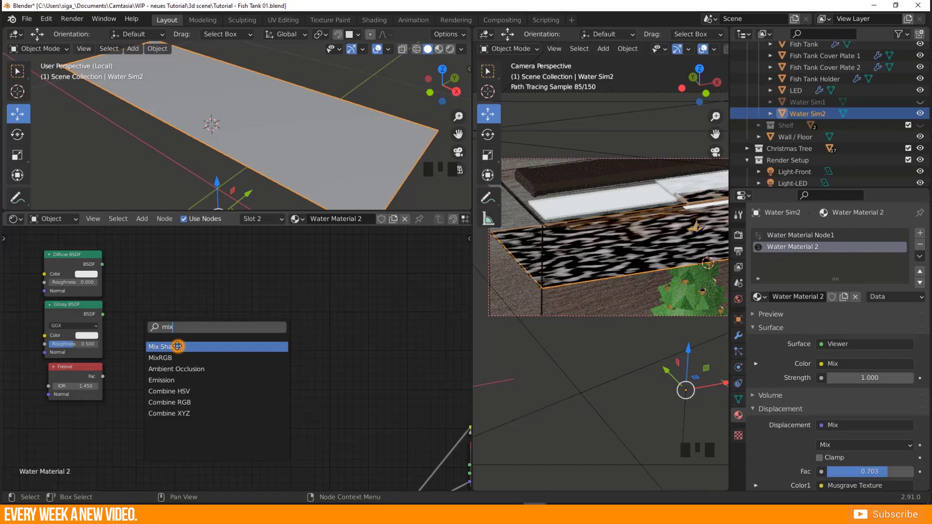
left_click(190, 345)
left_click(173, 317)
middle_click_drag(383, 485, 365, 403)
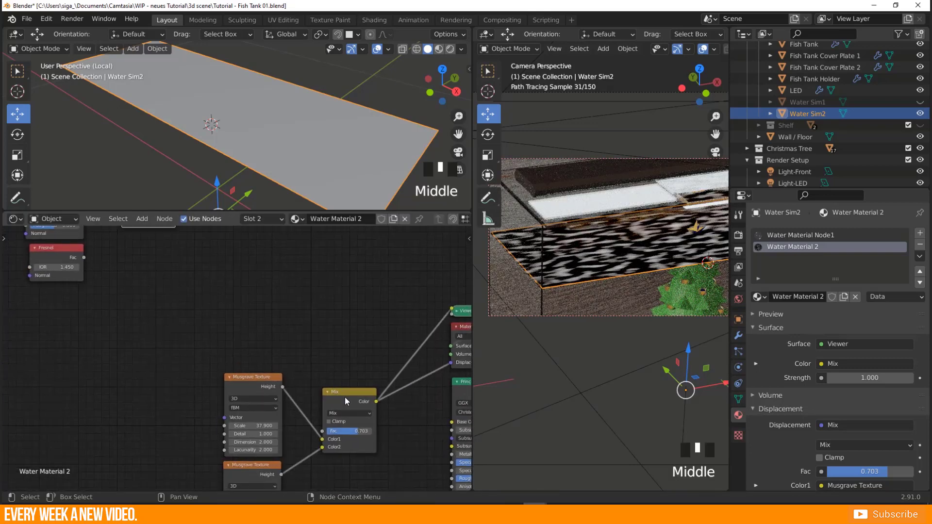
Link Fresnel, Glossy BSDF and Diffuse BSDF outputs into the Mix Shader inputs.
middle_click_drag(140, 319, 180, 408)
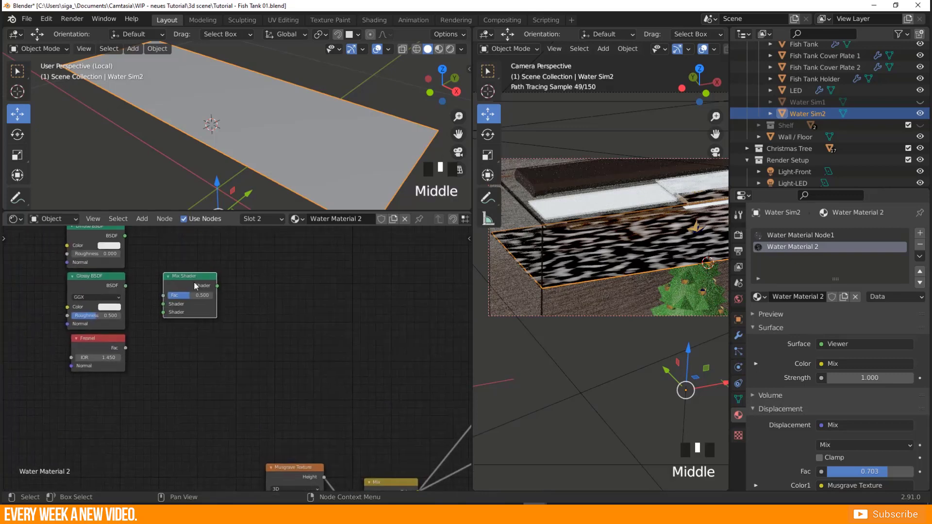
mouse_move(184, 280)
left_mouse_down()
mouse_move(185, 250)
mouse_move(183, 273)
left_mouse_up()
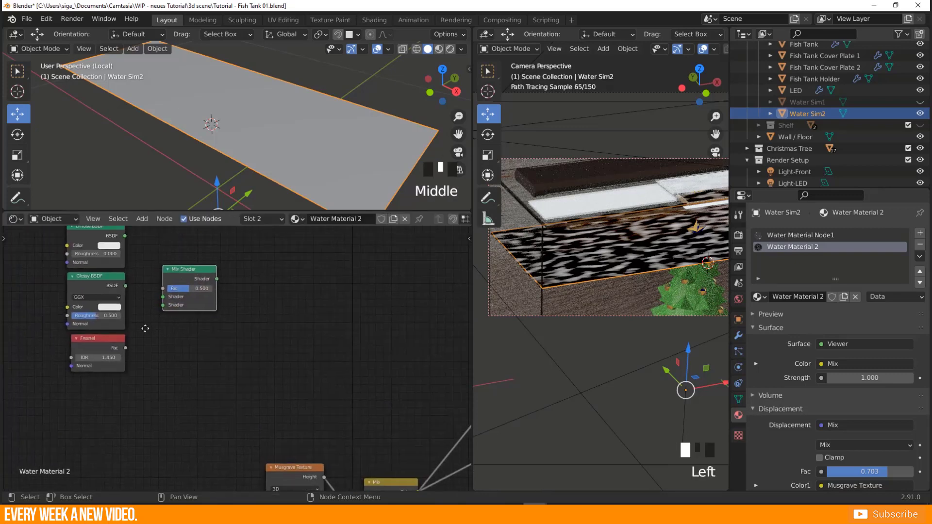
middle_click_drag(183, 273, 171, 318)
left_click(199, 327)
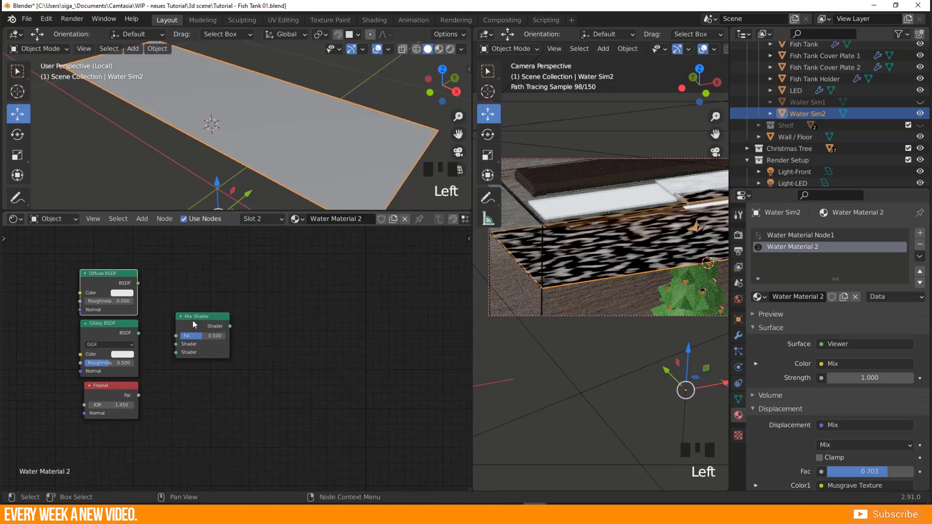
left_click_drag(123, 386, 119, 386)
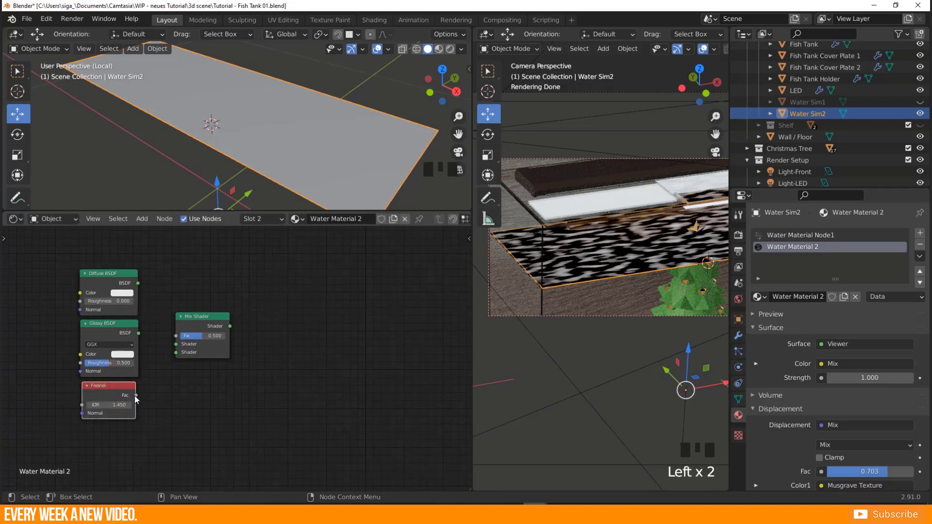
left_click_drag(137, 399, 176, 344)
left_click_drag(137, 286, 176, 338)
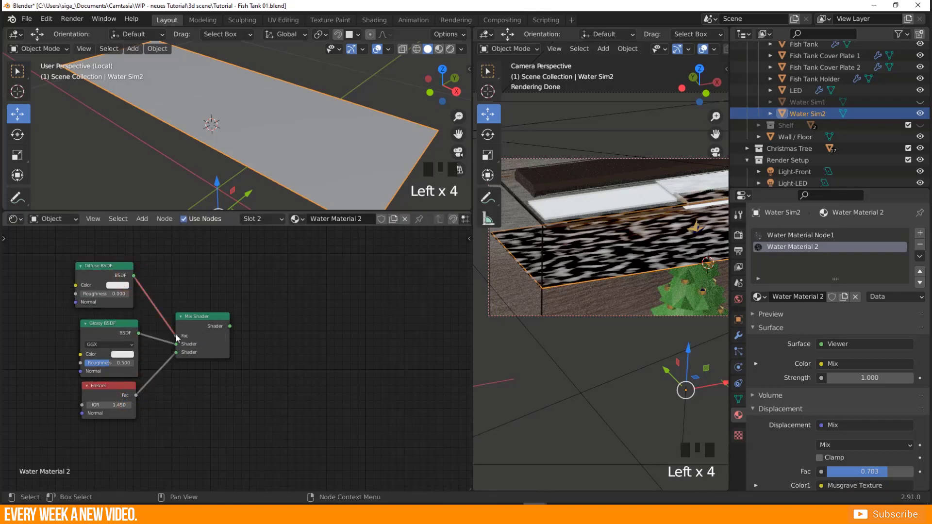
Set the Fresnel node's IOR to 1.333.
left_click(109, 391)
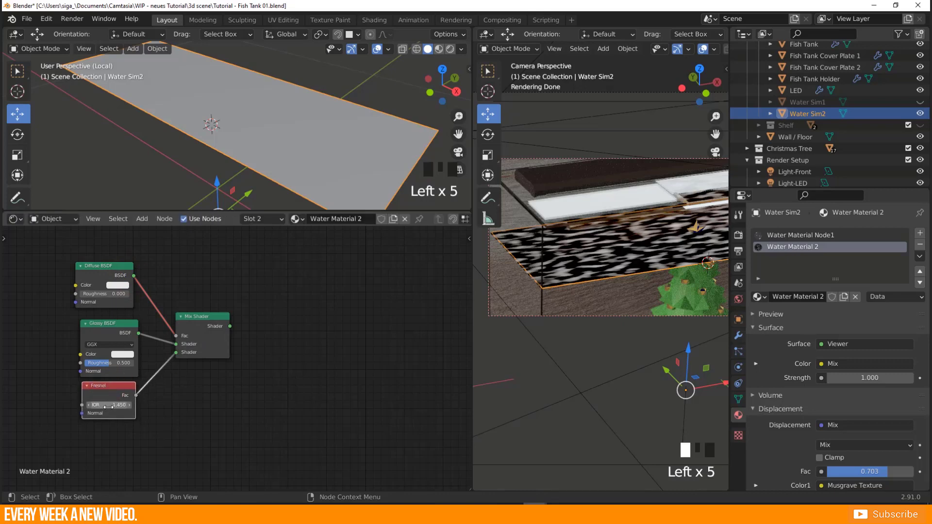
left_click(108, 405)
type("1")
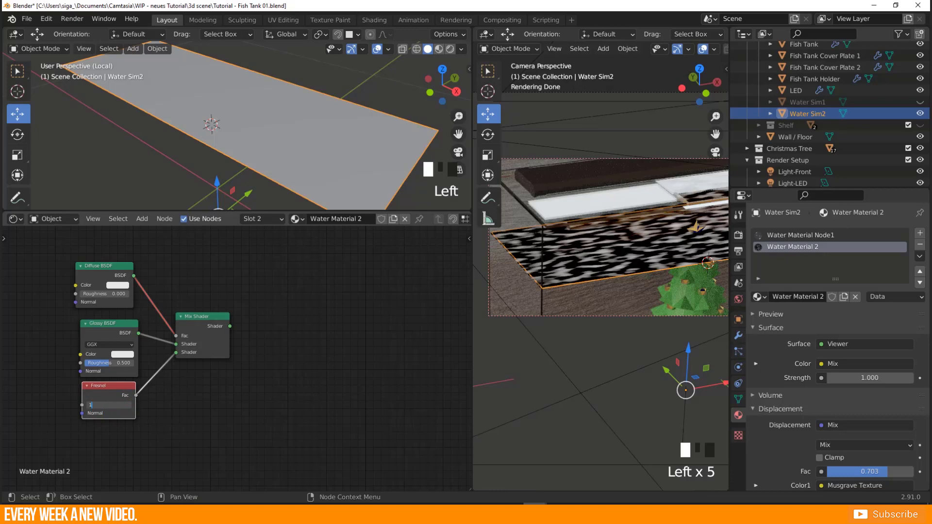
type(".333")
key("Return")
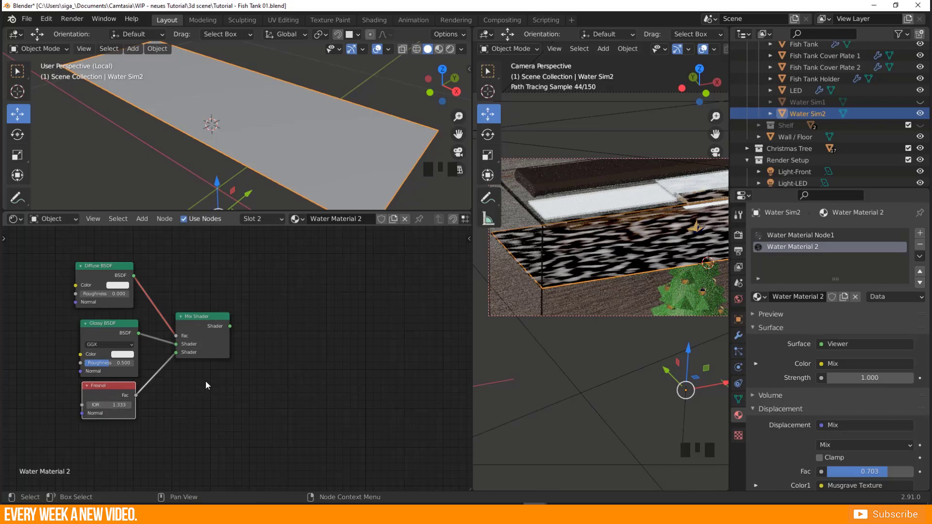
Duplicate the Mix Shader twice, placing the copies to the right and lower right.
middle_click_drag(238, 377, 170, 362)
left_click(140, 309)
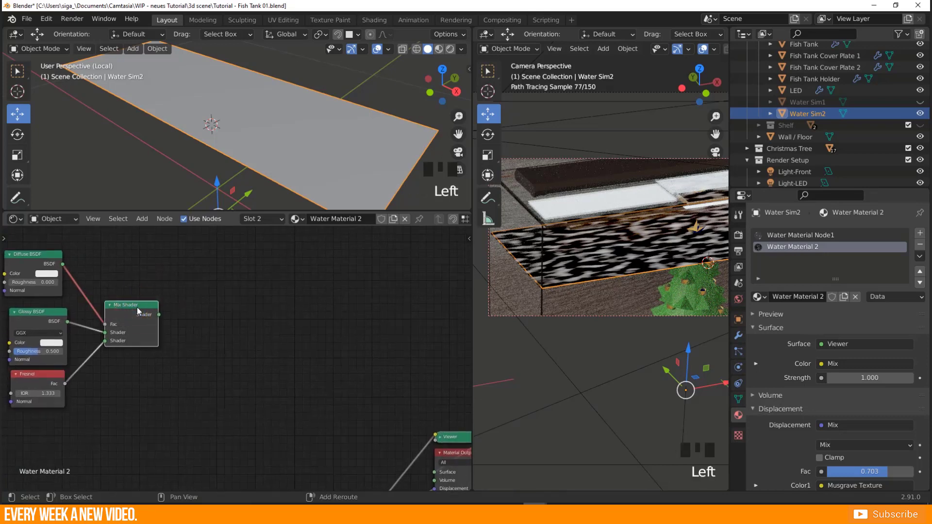
key("shift+d")
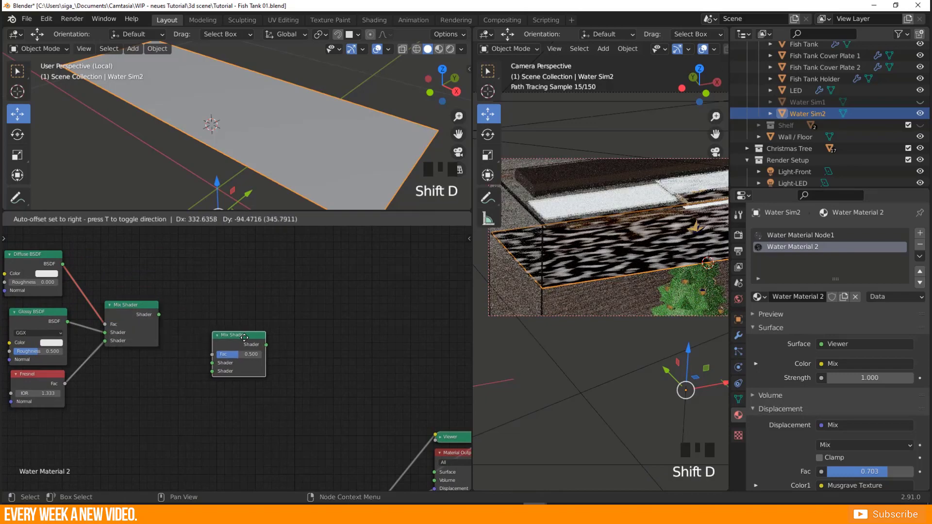
left_click(244, 336)
key("shift+d")
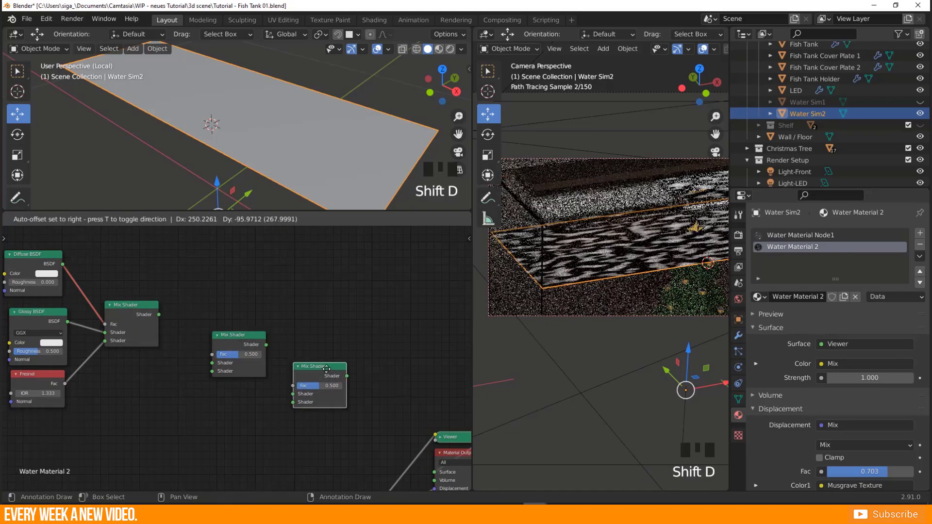
left_click(349, 382)
Chain the three Mix Shaders in sequence, with the last feeding Material Output Surface.
middle_click_drag(194, 386, 214, 354)
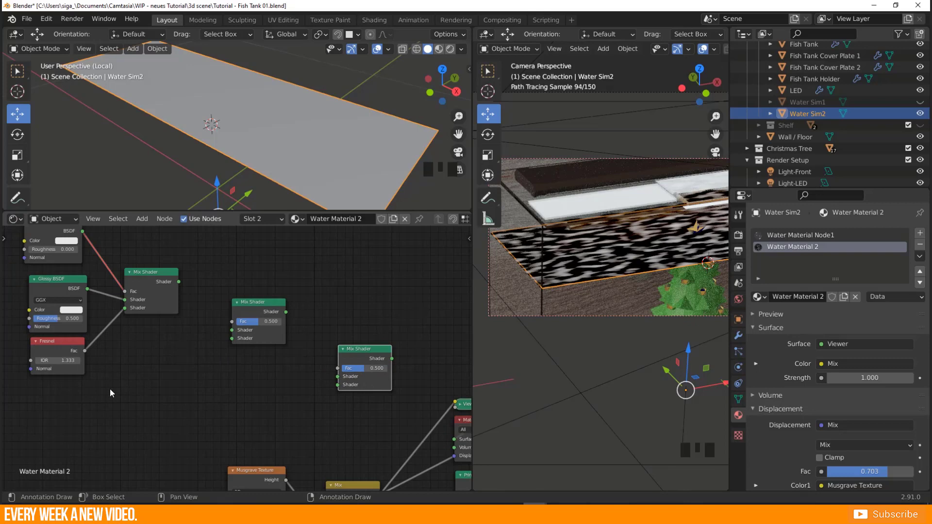
middle_click_drag(233, 417, 200, 400)
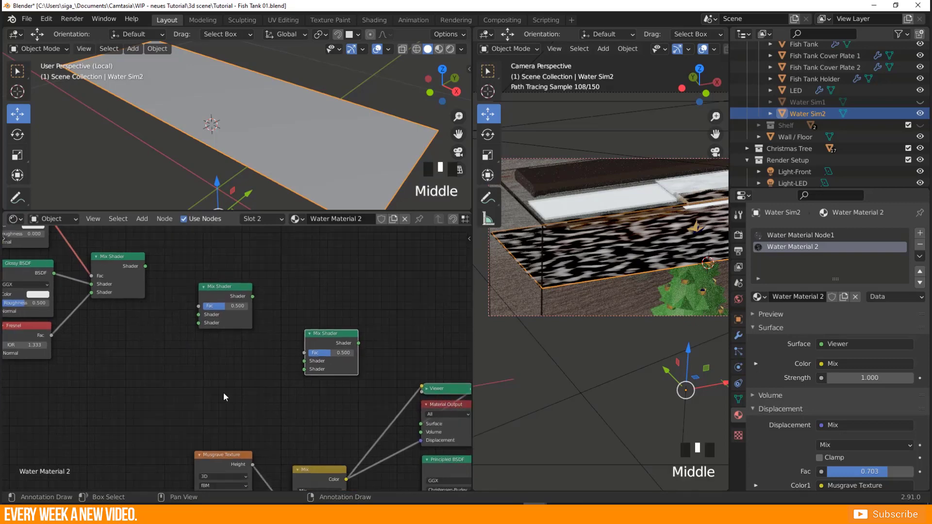
left_click_drag(359, 344, 421, 425)
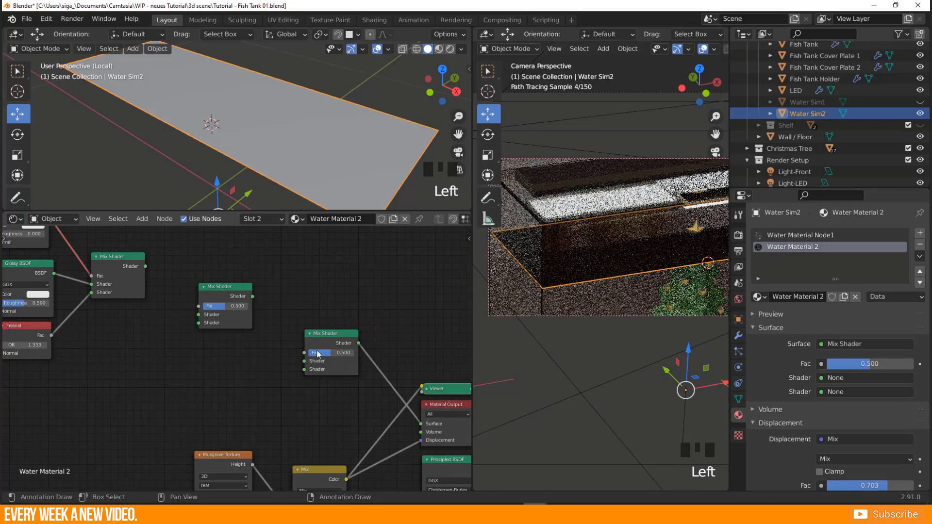
middle_click_drag(371, 385, 339, 358)
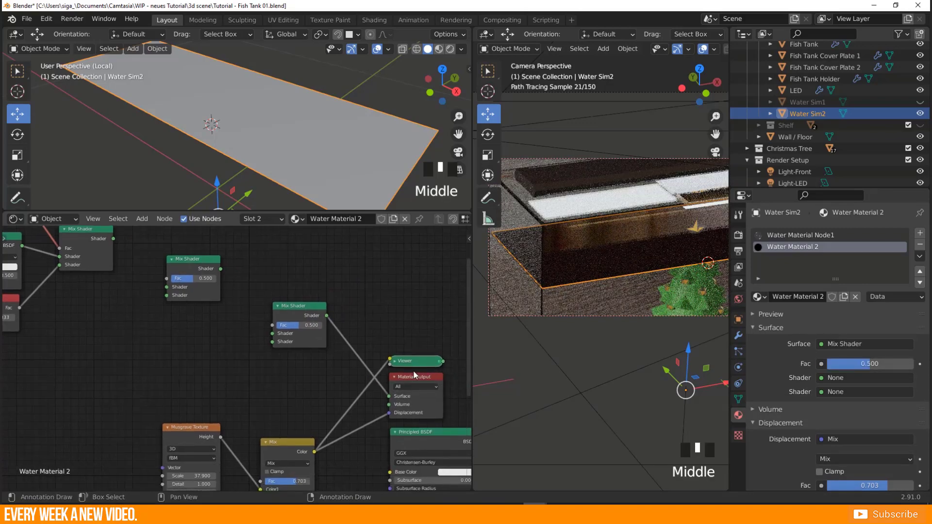
left_click(316, 309, "ctrl+shift")
middle_click_drag(222, 277, 266, 306)
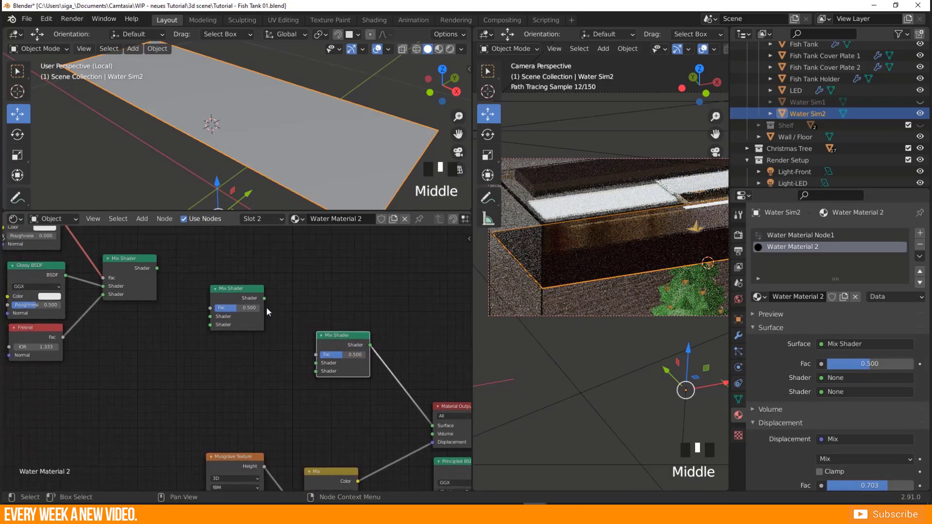
left_click_drag(264, 297, 316, 365)
middle_click_drag(154, 268, 197, 272)
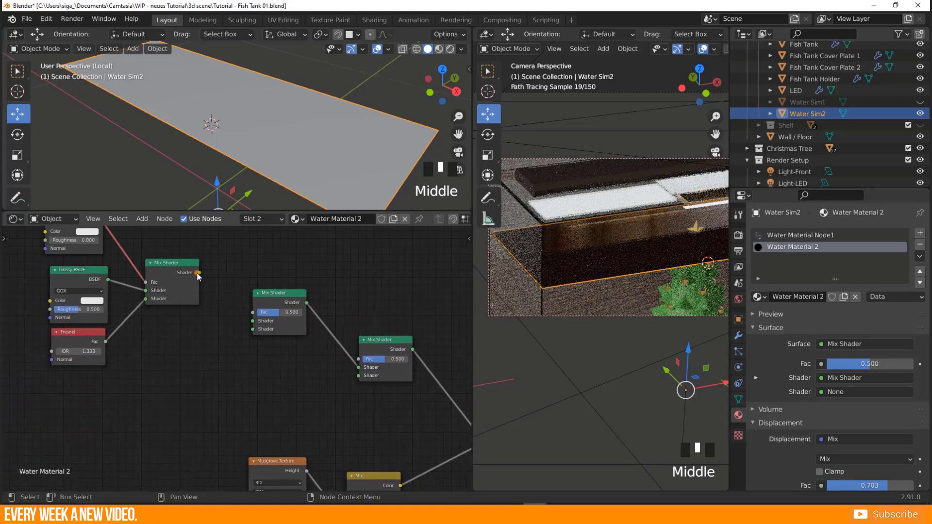
left_click_drag(199, 272, 208, 285)
left_click_drag(248, 325, 251, 330)
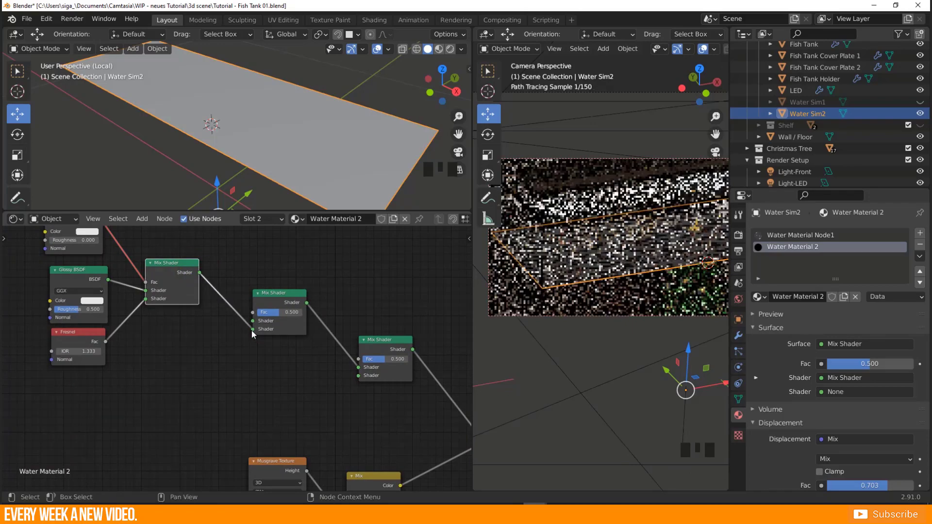
middle_click_drag(222, 296, 210, 284)
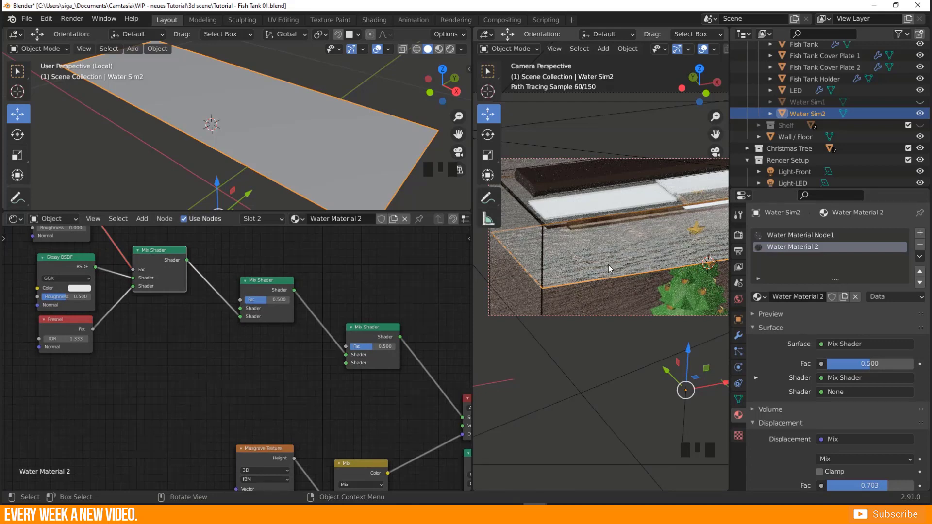
Pan across the node tree to check the Material Output, Musgrave and Mix Shader nodes.
middle_click_drag(305, 361, 235, 359)
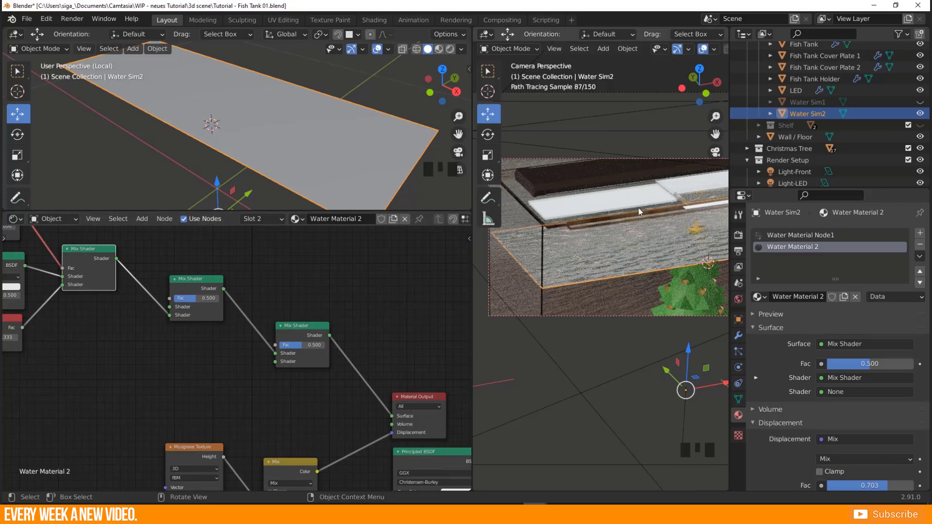
middle_click_drag(234, 490, 193, 431)
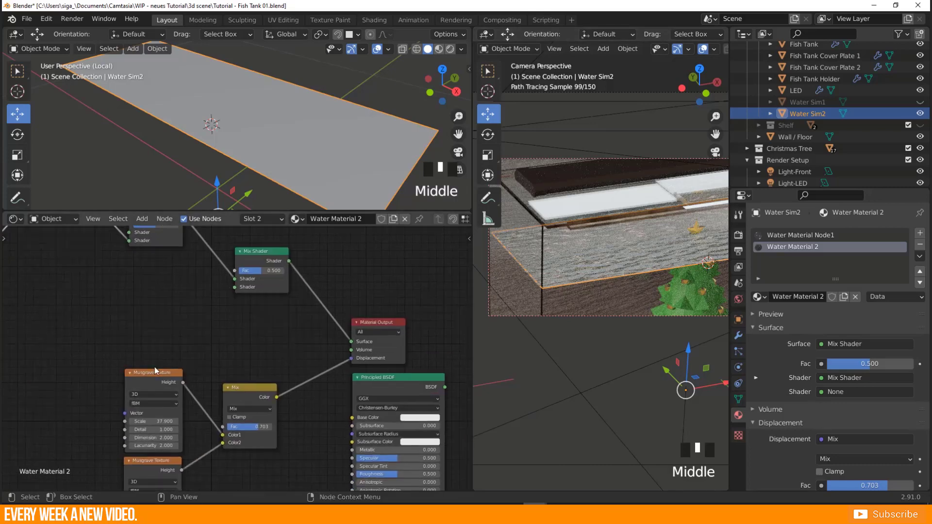
middle_click_drag(236, 362, 213, 379)
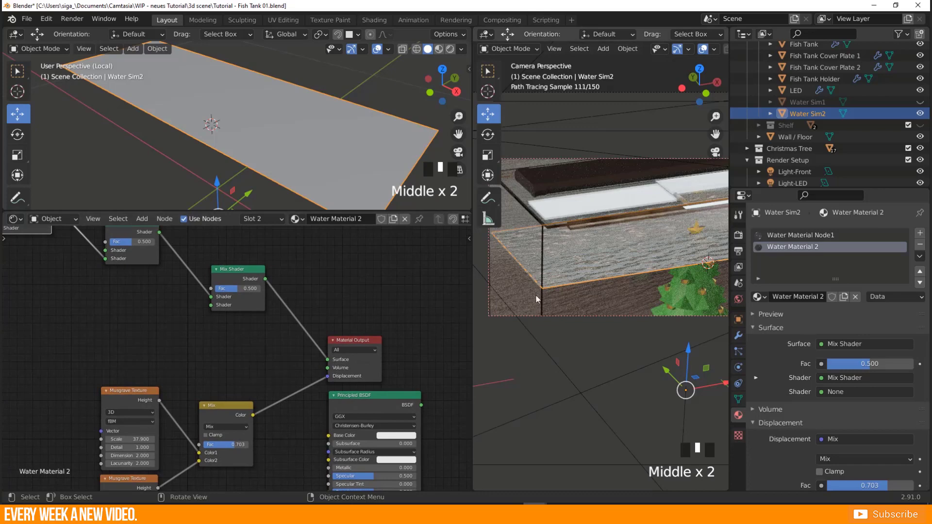
middle_click_drag(228, 335, 353, 382)
Set the Fac of both the middle and last Mix Shaders to 0.2.
left_click(246, 284)
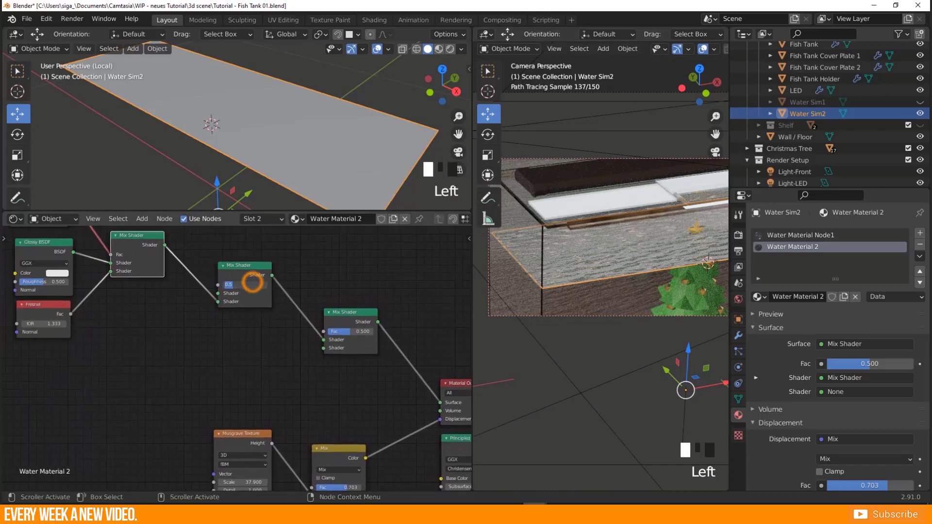
left_click(339, 332)
type("0.2")
key("Return")
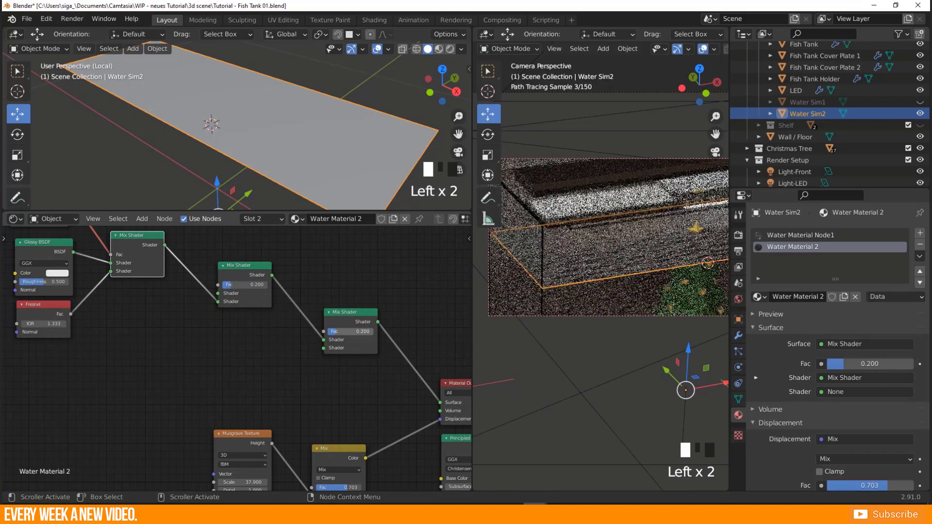
middle_click_drag(183, 316, 221, 312)
left_click(229, 348)
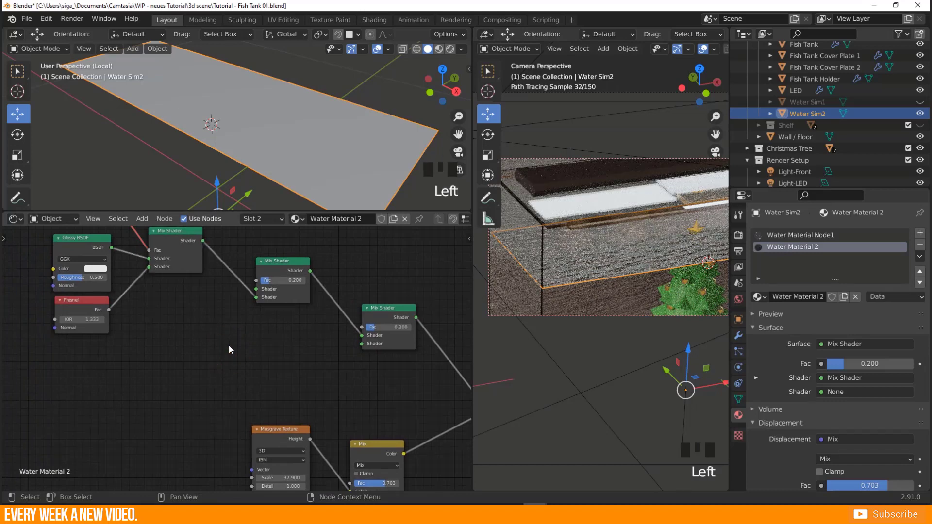
Add a Glass BSDF beside the Fresnel node and connect it to the middle Mix Shader.
key("shift+a")
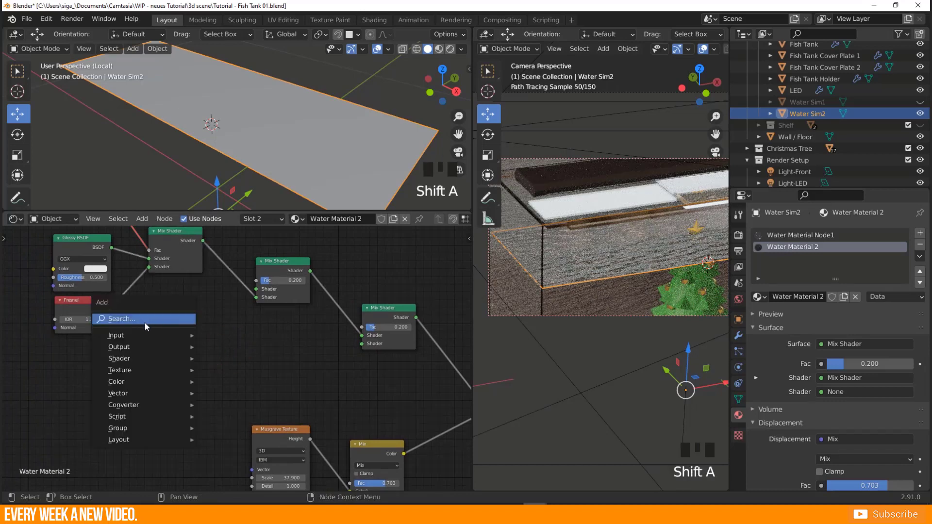
left_click(145, 322)
key("BackSpace")
type("glass")
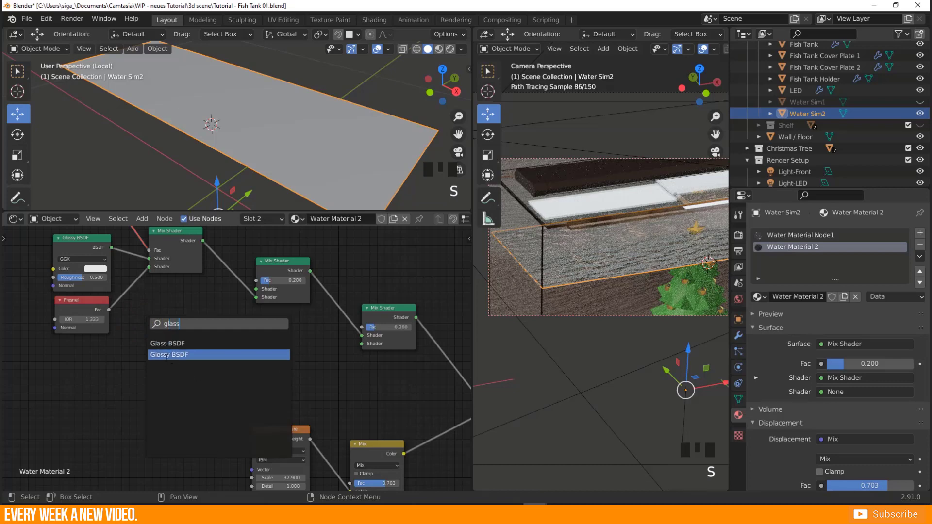
left_click(168, 343)
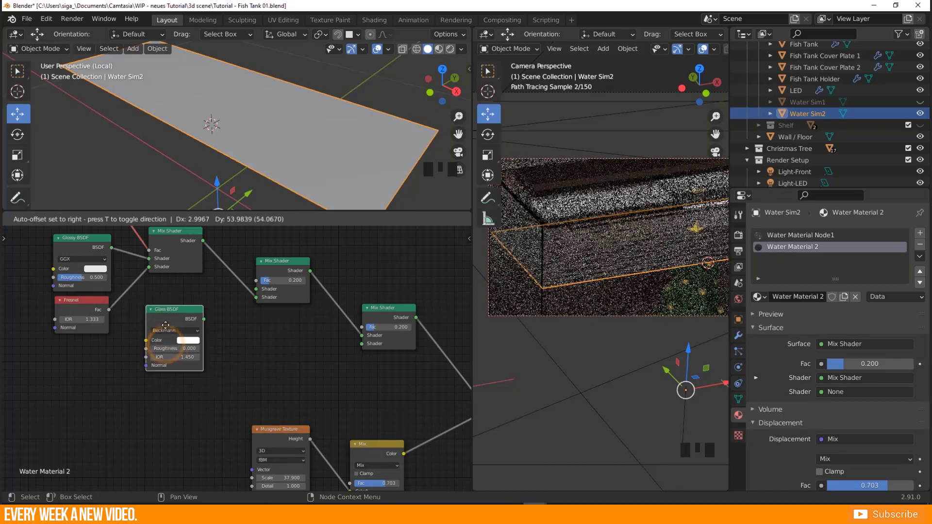
left_click(168, 322)
left_click_drag(208, 317, 256, 290)
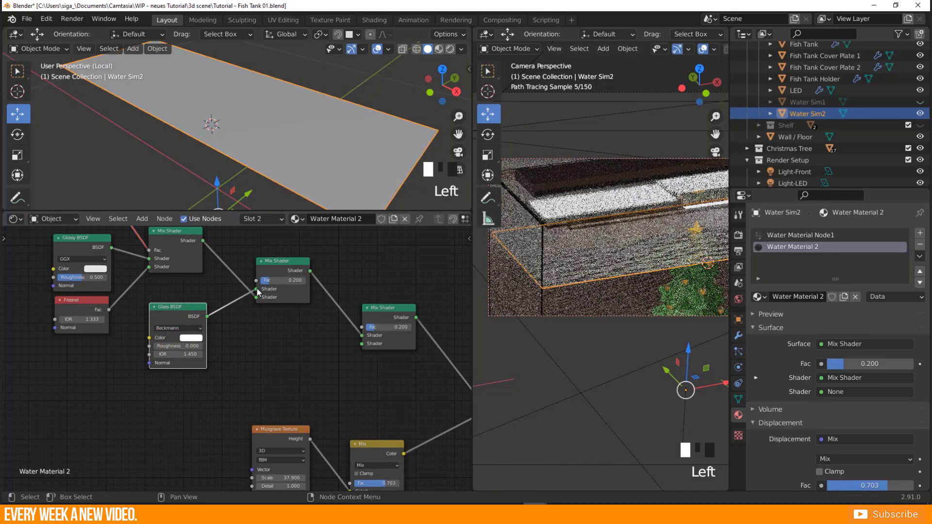
Set the Glass BSDF's IOR to 1.333.
left_click(178, 353)
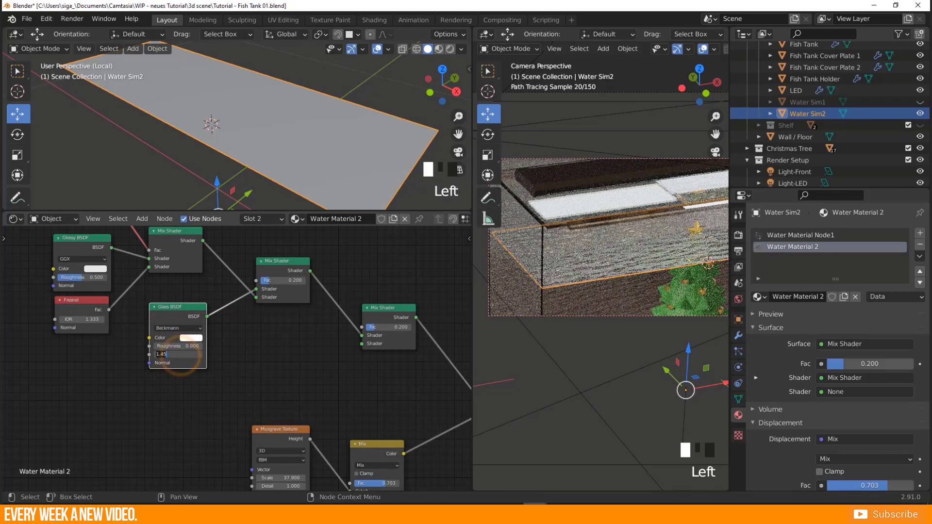
type("1.333")
key("Return")
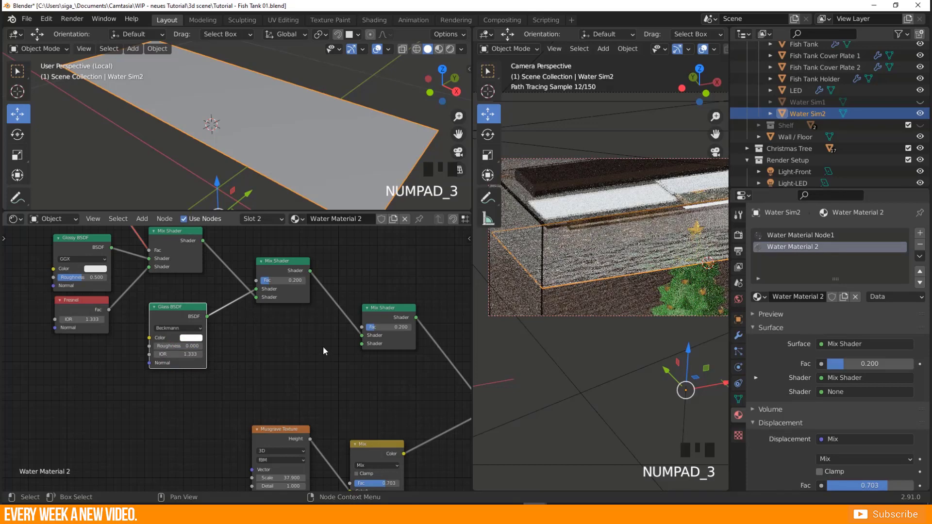
middle_click_drag(235, 370, 205, 364)
left_click(254, 356)
Add a Transparent BSDF and connect it to the last Mix Shader's second shader input.
key("shift+a")
type("tran")
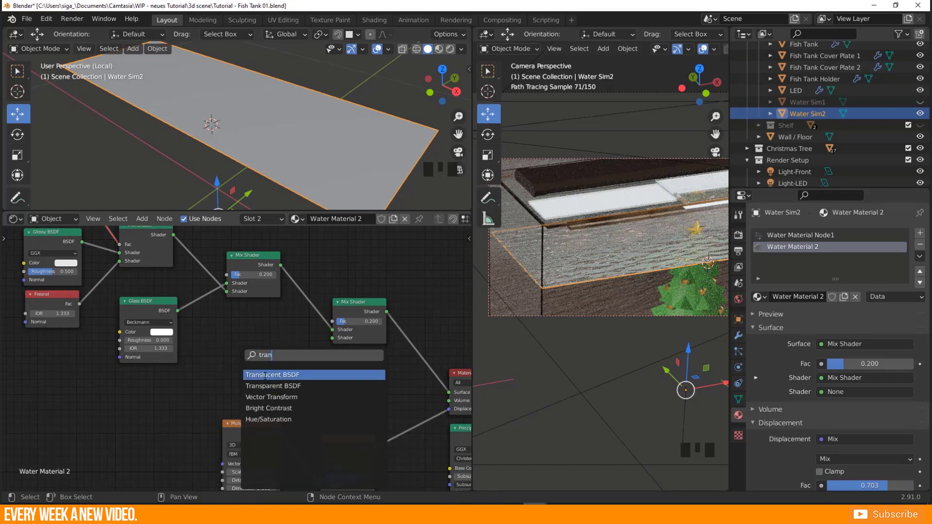
left_click(290, 387)
left_click(284, 344)
left_click_drag(288, 338, 333, 339)
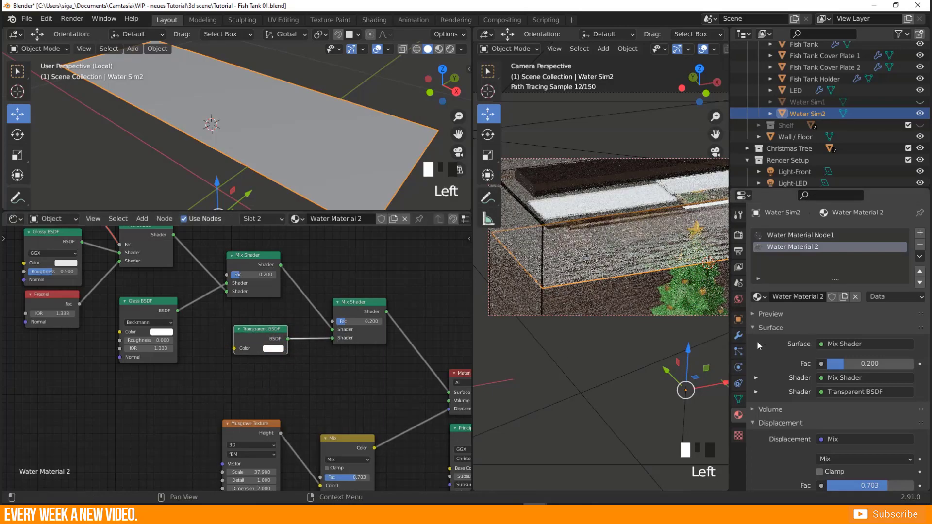
left_click_drag(264, 344, 253, 350)
scroll(330, 400, "down", 2)
middle_click_drag(379, 376, 321, 371)
scroll(328, 404, "down", 7)
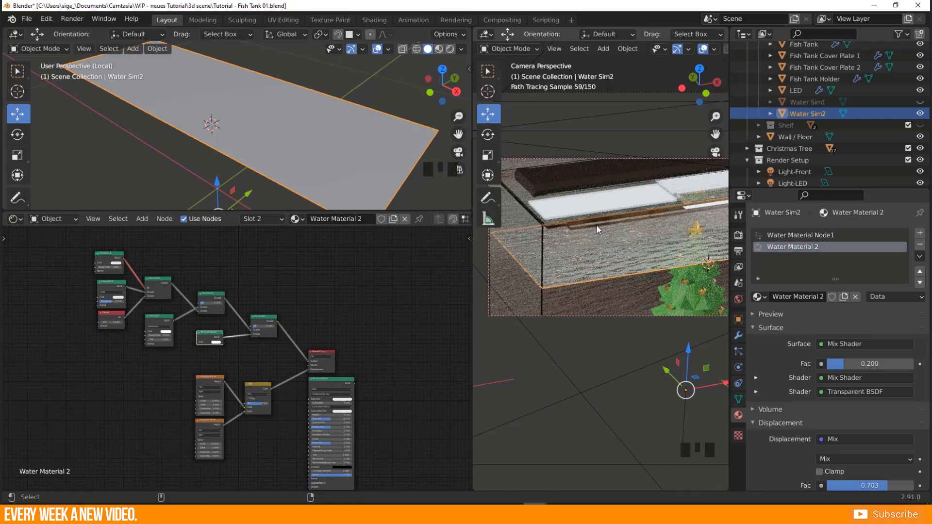
Clear the old render border, redraw it around the camera view, and render the final image.
key("ctrl+alt+b")
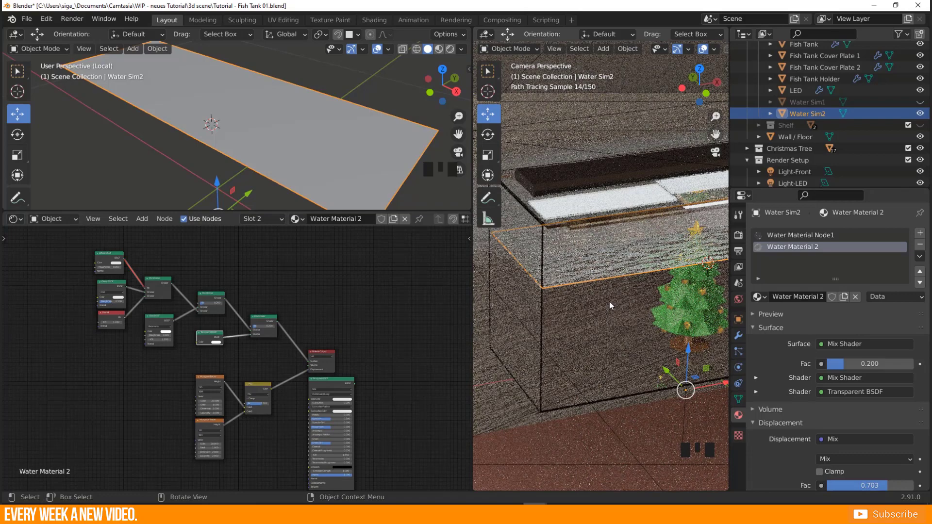
key("ctrl+b")
left_click_drag(510, 154, 723, 394)
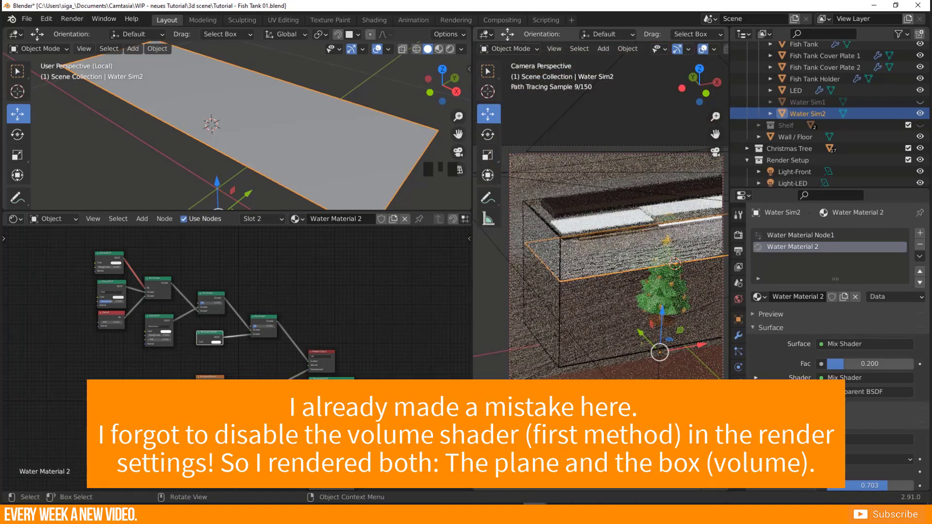
left_click(72, 19)
left_click(86, 30)
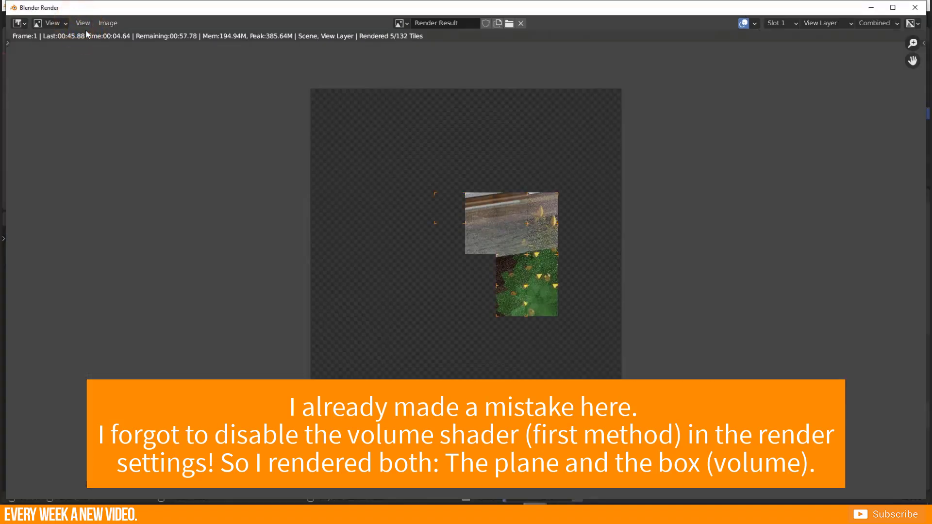
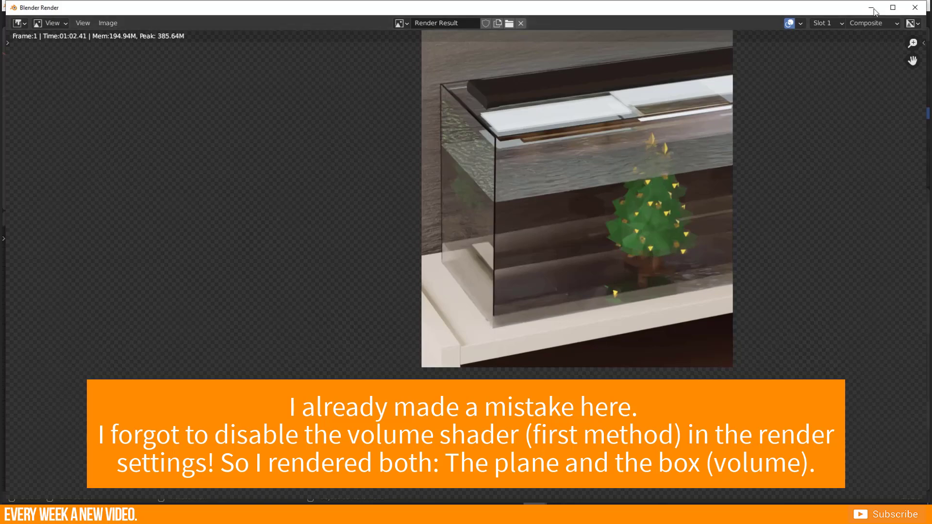
Close the Blender Render result window to return to the fish-tank scene.
left_click(913, 7)
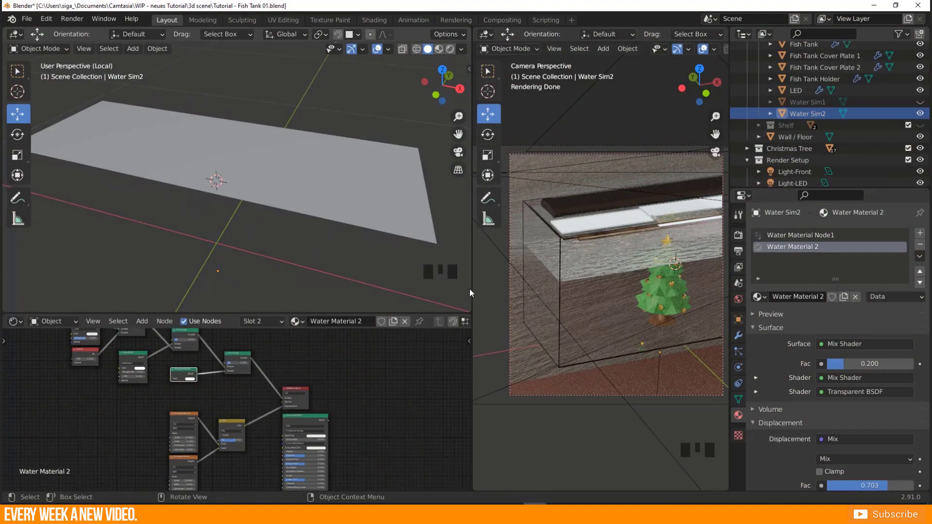
Pause the camera-view render and enlarge the left 3D viewport over the camera view and node editor.
left_click_drag(470, 289, 326, 214)
left_click(718, 49)
left_click_drag(325, 270, 687, 269)
left_click_drag(477, 314, 468, 453)
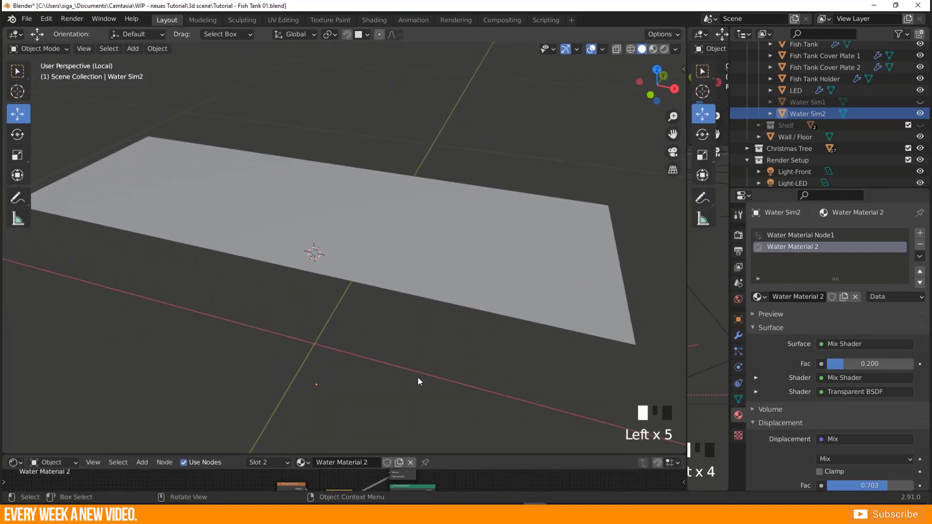
Select the water plane and orbit around it until it appears as a long strip.
middle_click_drag(240, 210, 251, 289)
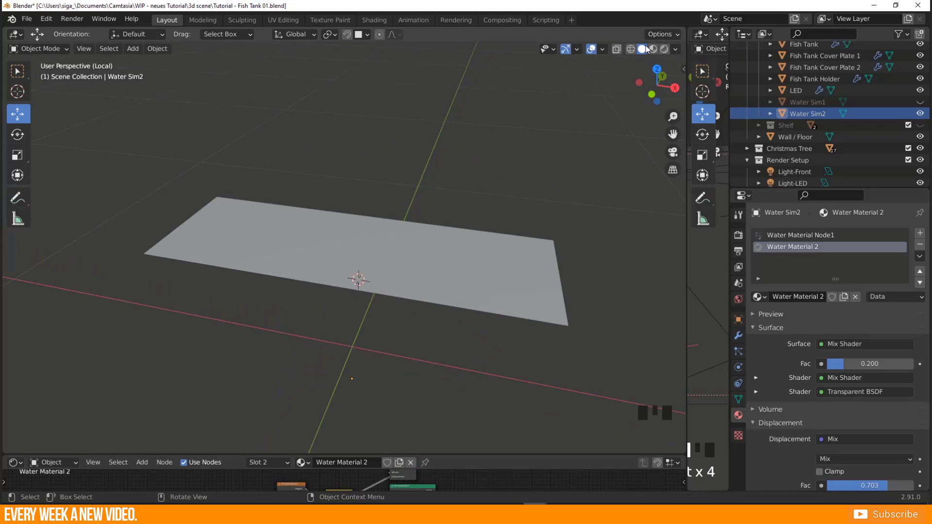
middle_click_drag(339, 274, 440, 257)
key("Tab")
key("Tab")
left_click(287, 240)
mouse_move(365, 271)
middle_mouse_down()
mouse_move(358, 254)
mouse_move(353, 261)
middle_mouse_up()
middle_click_drag(478, 310, 245, 273)
middle_click_drag(298, 264, 501, 290)
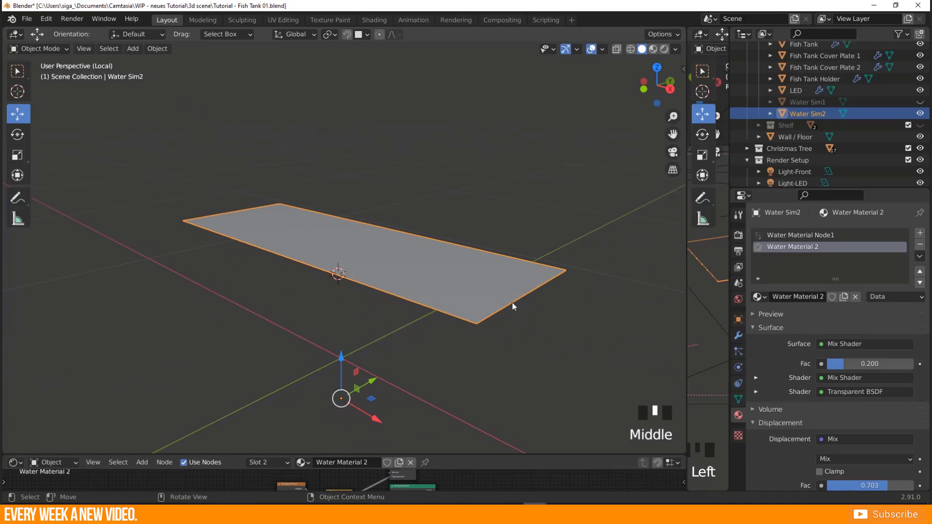
middle_click_drag(399, 265, 369, 306)
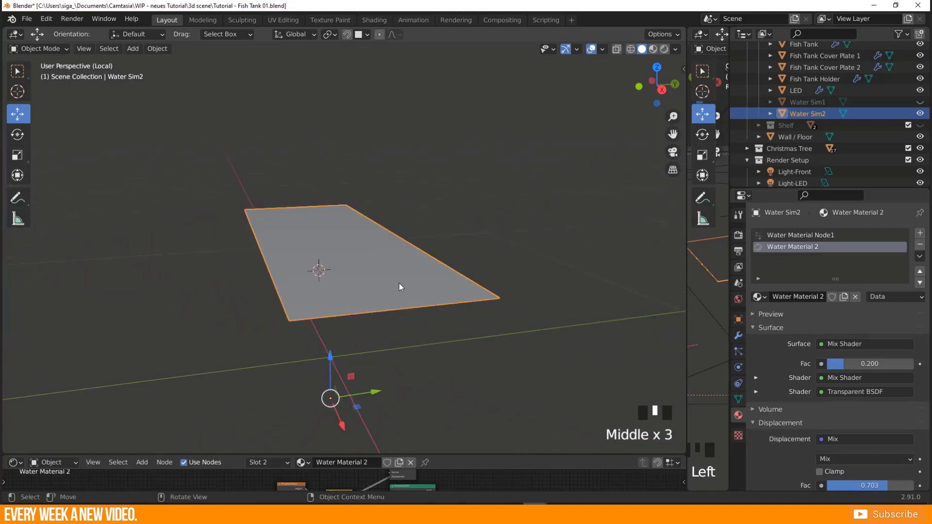
middle_click_drag(358, 252, 439, 242)
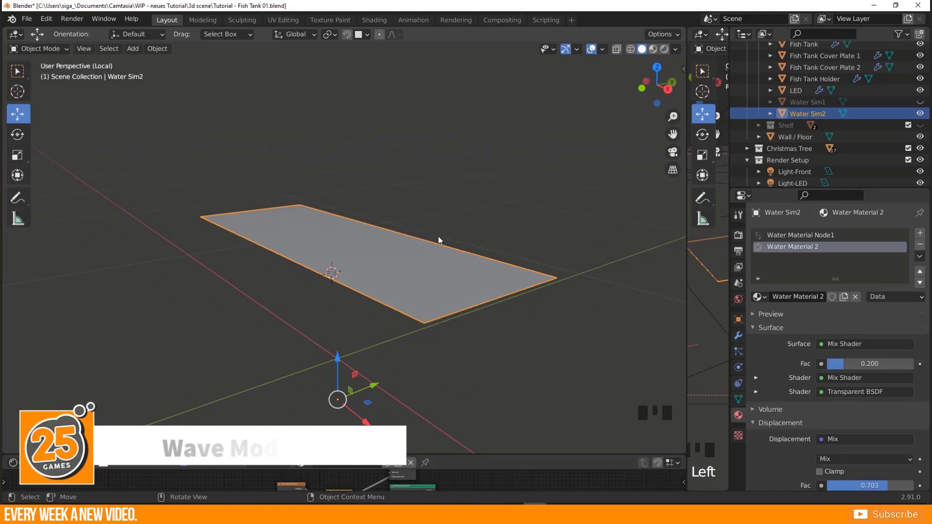
middle_click_drag(396, 295, 423, 288)
middle_click_drag(475, 266, 468, 270, "shift")
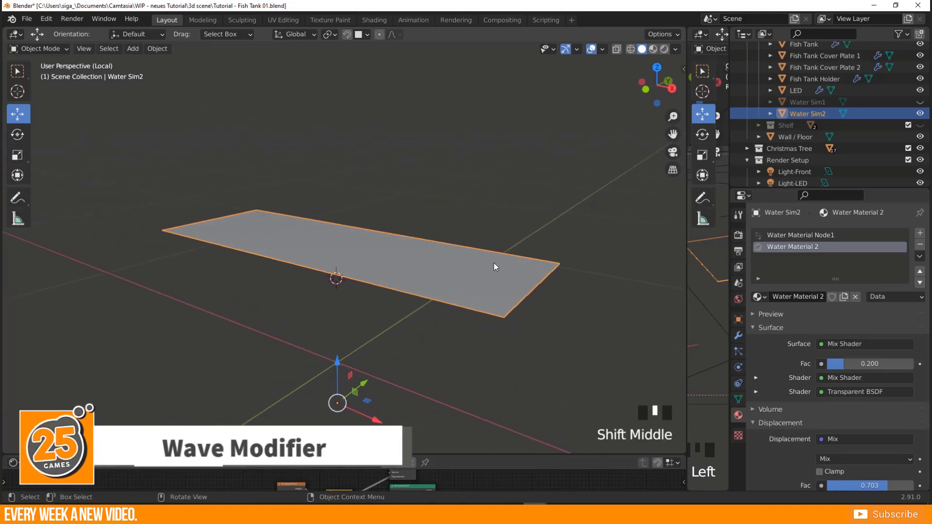
Add a Deform > Wave modifier to the Water Sim2 plane.
left_click(738, 335)
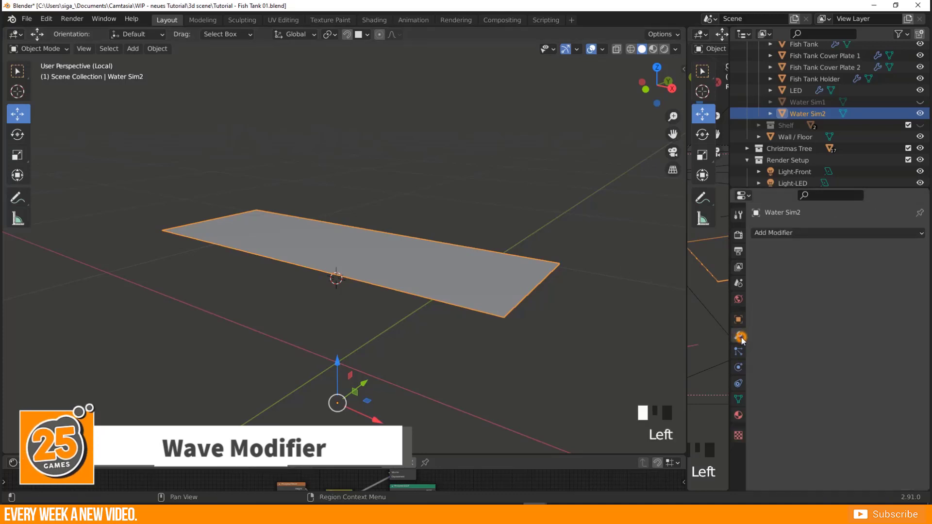
left_click(779, 233)
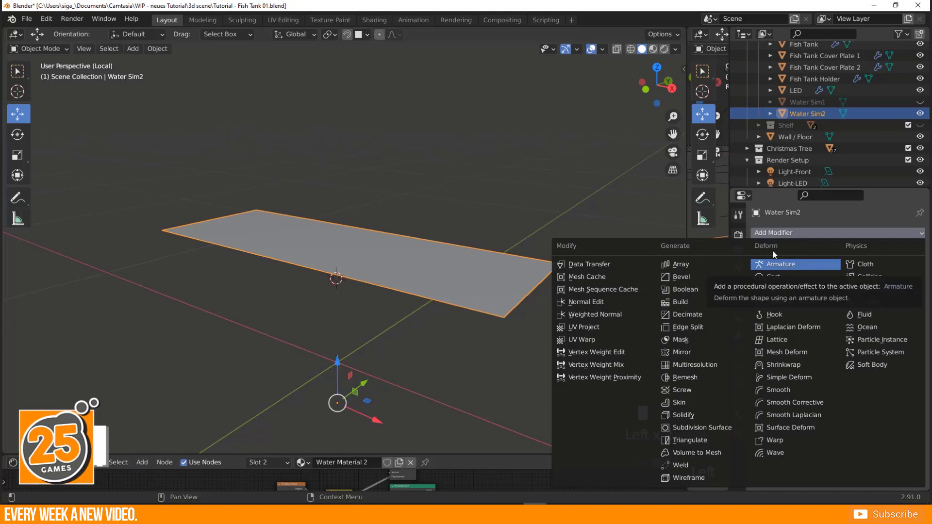
left_click(777, 453)
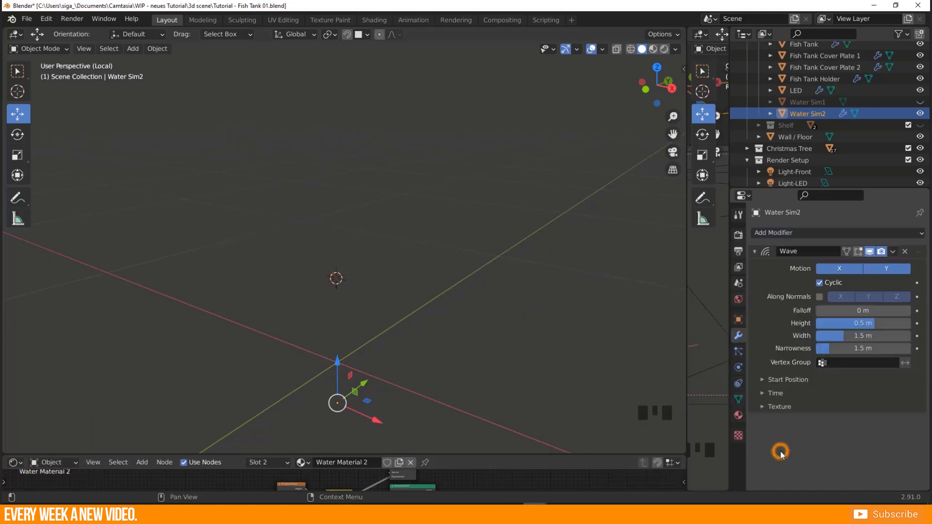
scroll(412, 291, "down", 5)
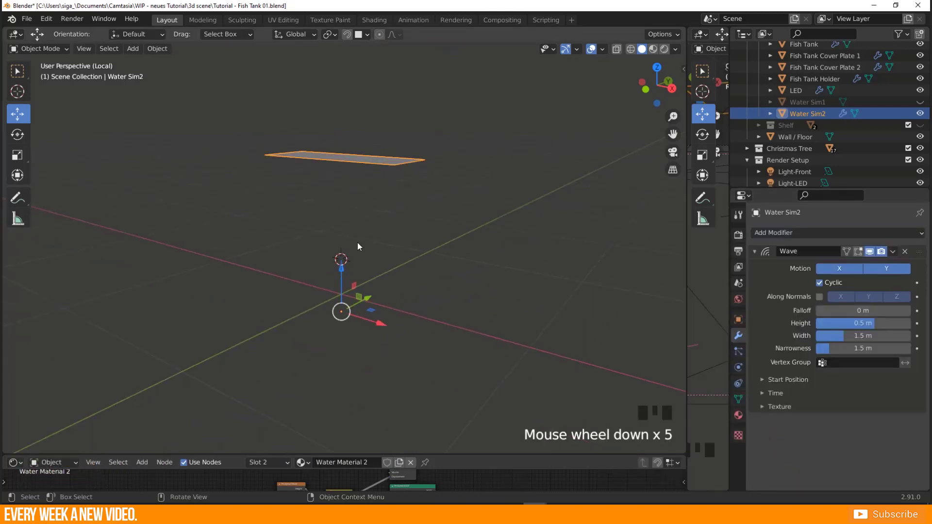
scroll(346, 230, "up", 3)
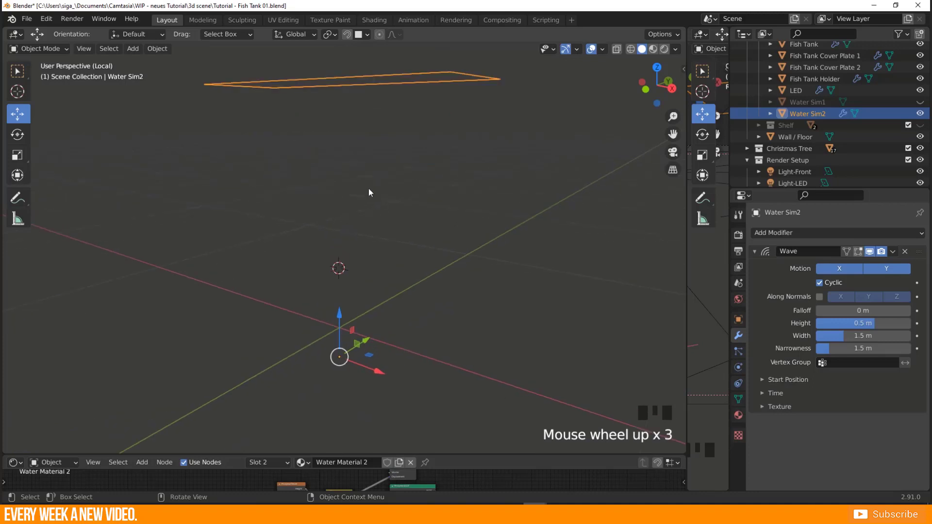
Check the wave edge-on in and out of Edit Mode, then split a new area below the 3D view.
middle_click_drag(331, 158, 368, 206, "shift")
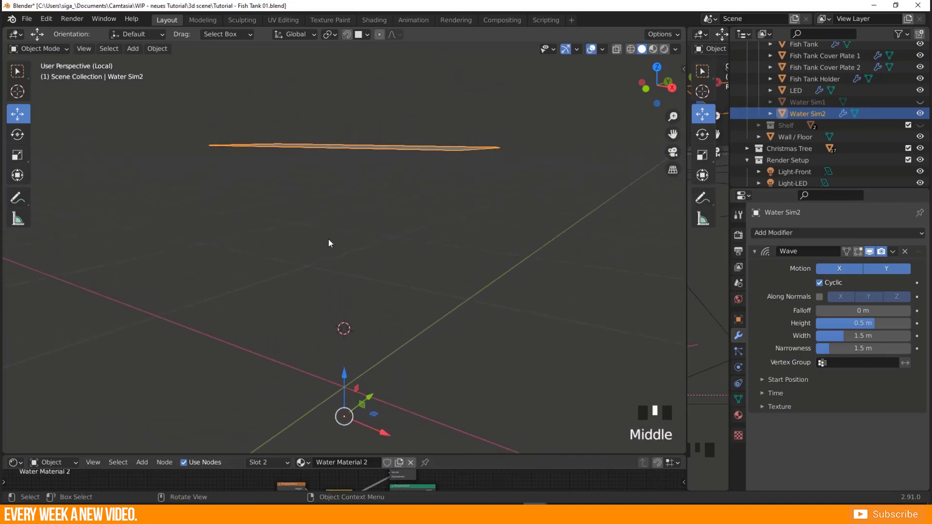
key("Tab")
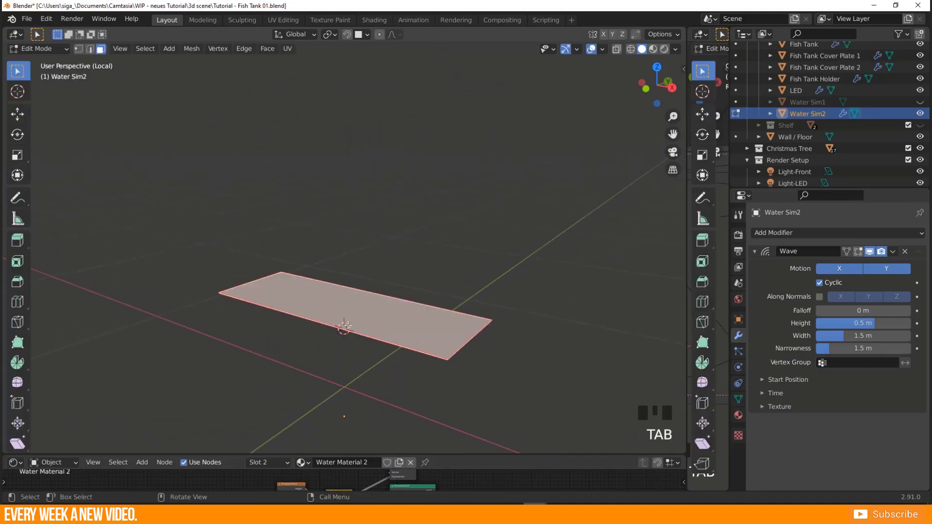
key("Tab")
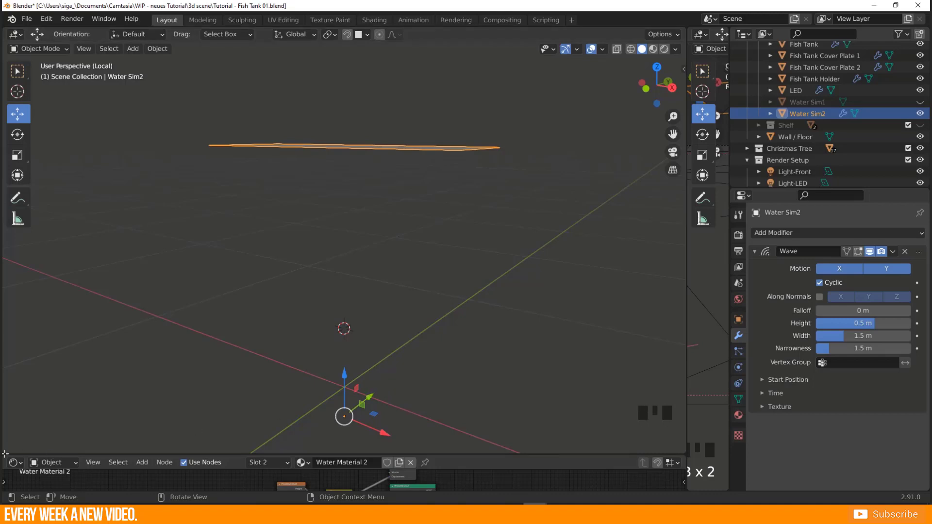
left_click_drag(10, 438, 16, 407)
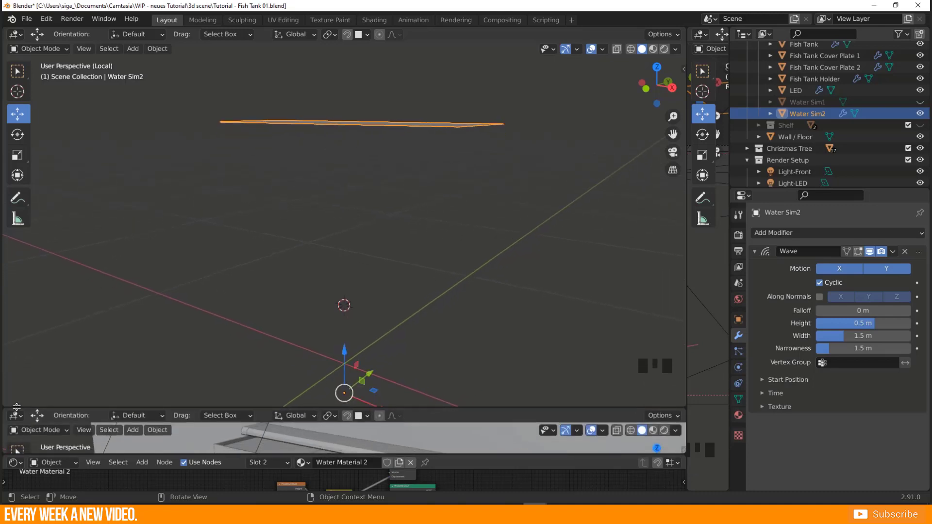
left_click(15, 416)
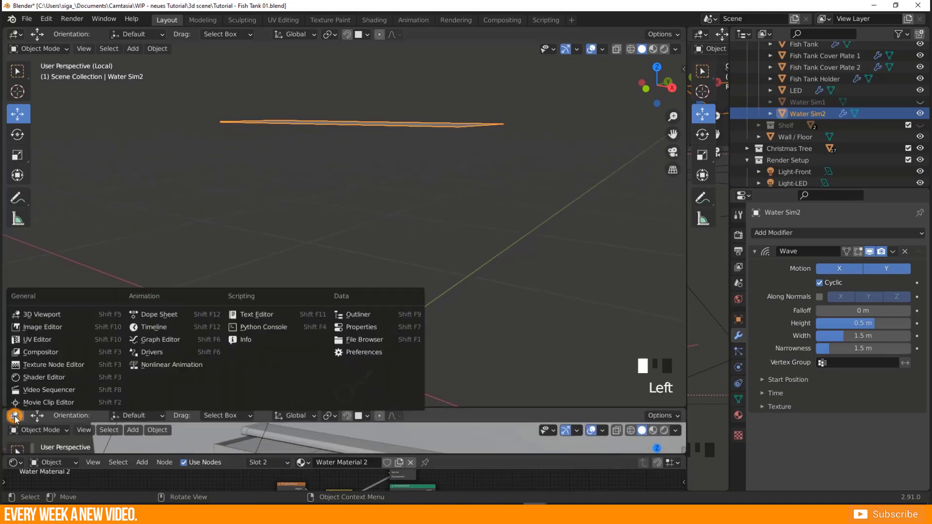
Make the new area a Timeline and play then pause the wave animation.
left_click(167, 329)
left_click(355, 416)
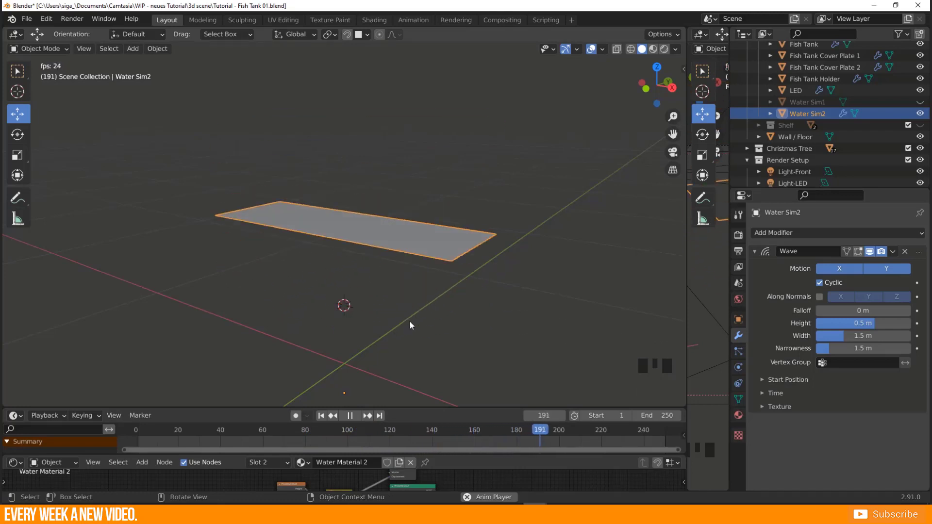
left_click(350, 416)
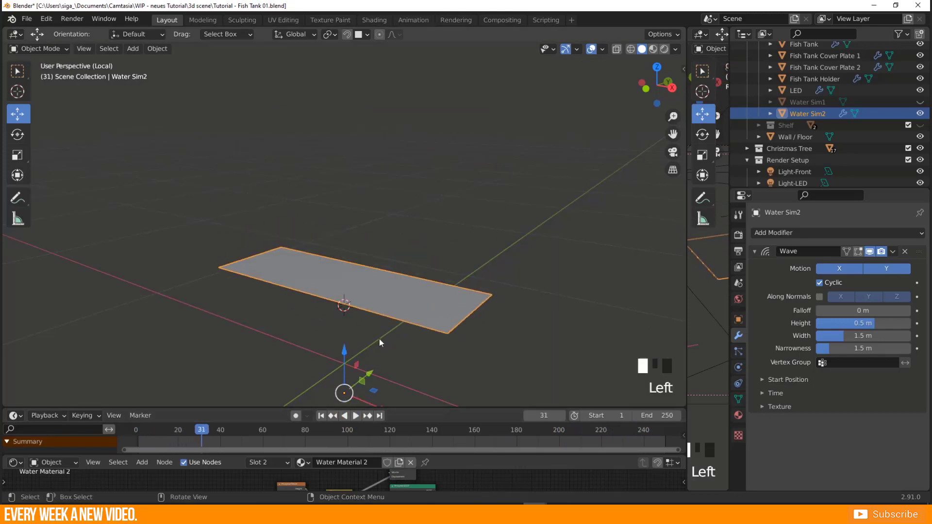
Orbit around the water plane and switch it into Edit Mode.
middle_click_drag(370, 382, 334, 332)
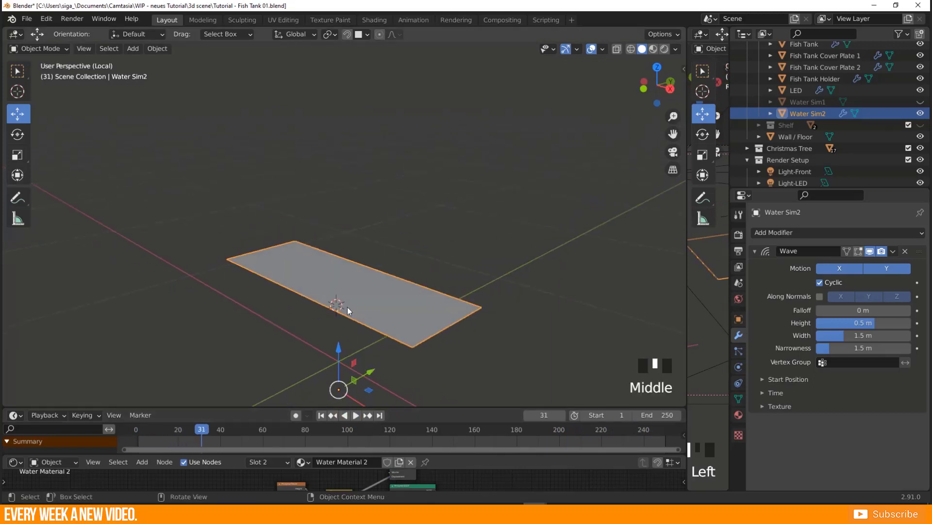
middle_click_drag(401, 323, 410, 325)
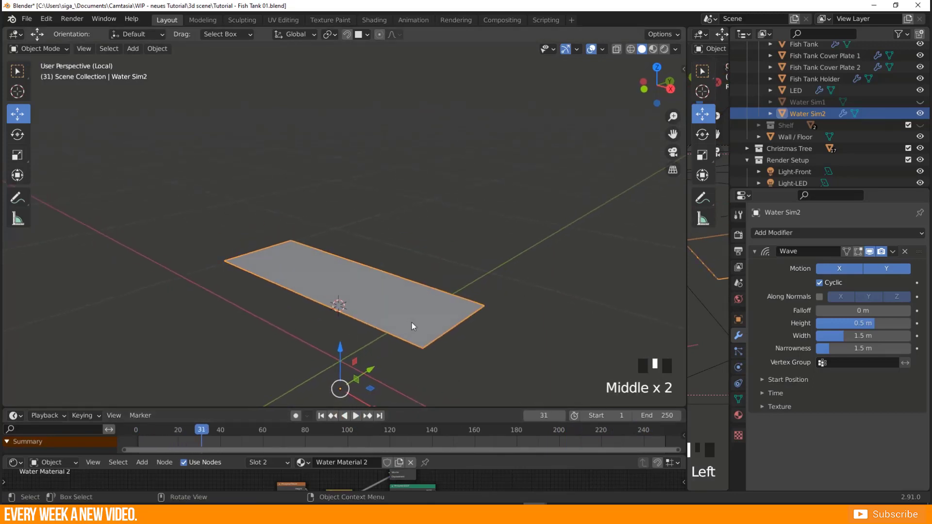
key("Tab")
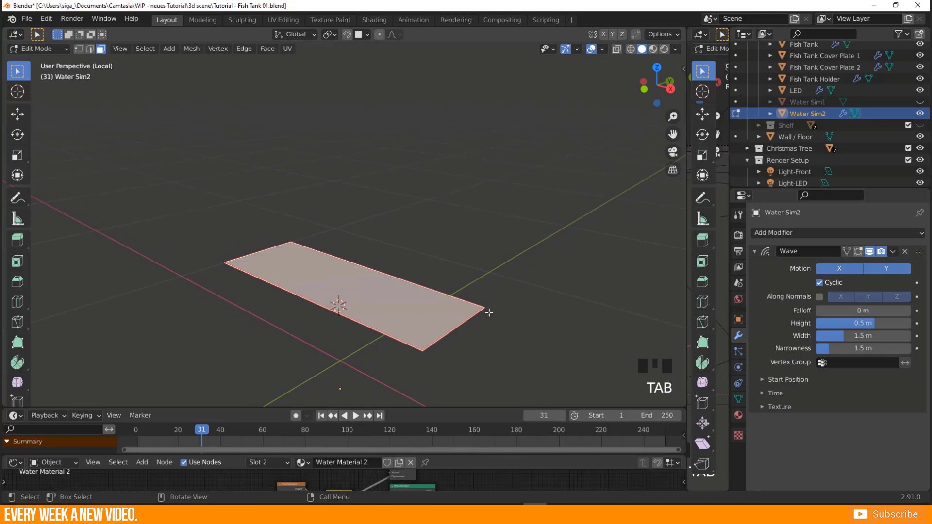
middle_click_drag(272, 303, 282, 309)
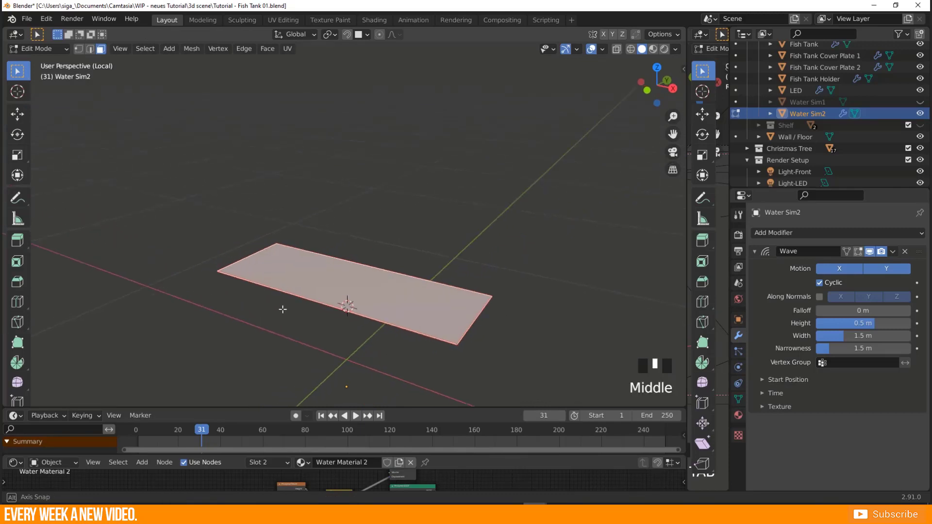
Subdivide the water plane's face with 100 cuts.
right_click(365, 285)
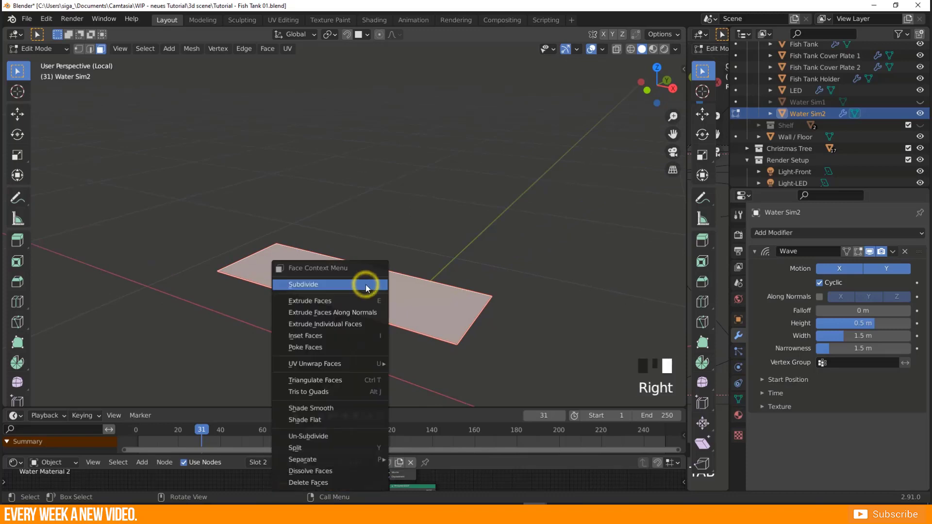
left_click(364, 285)
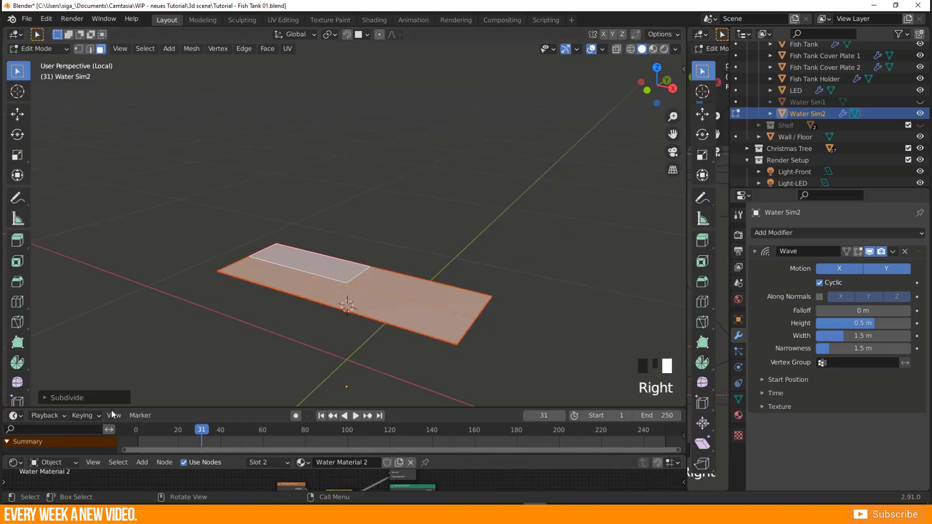
left_click(46, 397)
left_click(142, 319)
type("0")
key("Return")
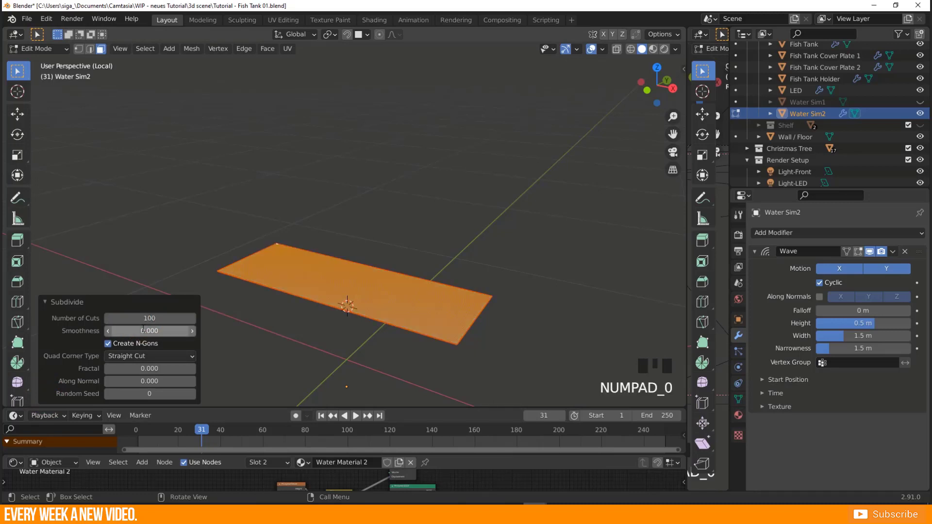
Inspect the dense subdivided mesh and start the wave playback.
middle_click_drag(233, 252, 252, 219)
middle_click_drag(413, 326, 404, 346)
scroll(330, 357, "up", 3)
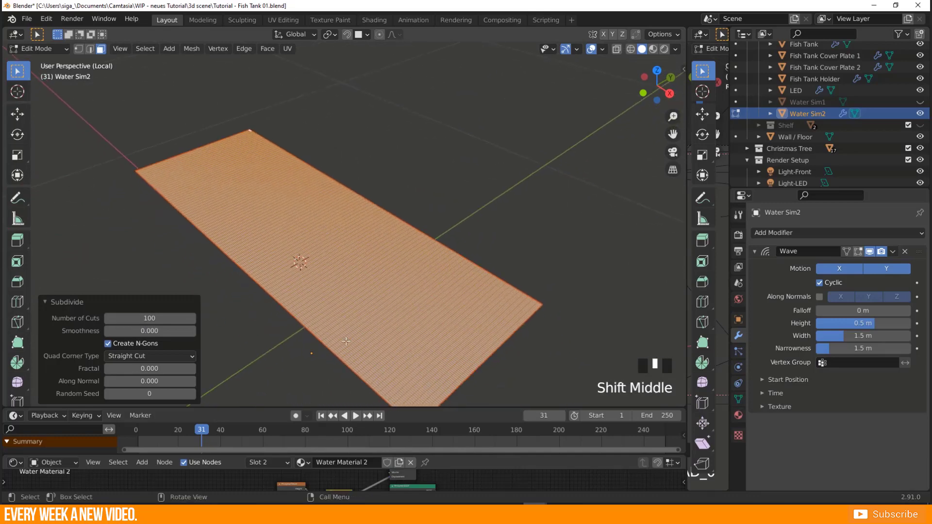
middle_click_drag(207, 195, 272, 213)
scroll(243, 209, "down", 2)
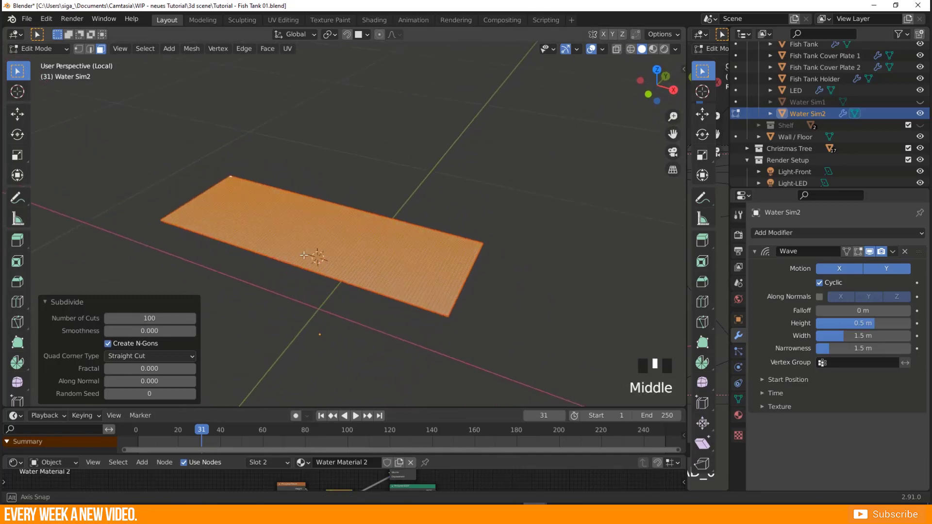
left_click(356, 418)
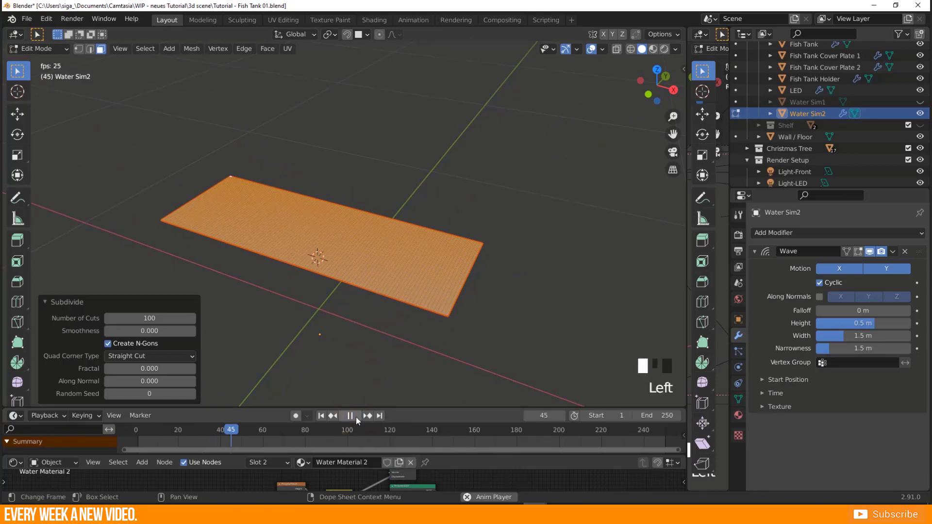
Return the plane to Object Mode and restart the wave playback.
left_click(356, 417)
key("Tab")
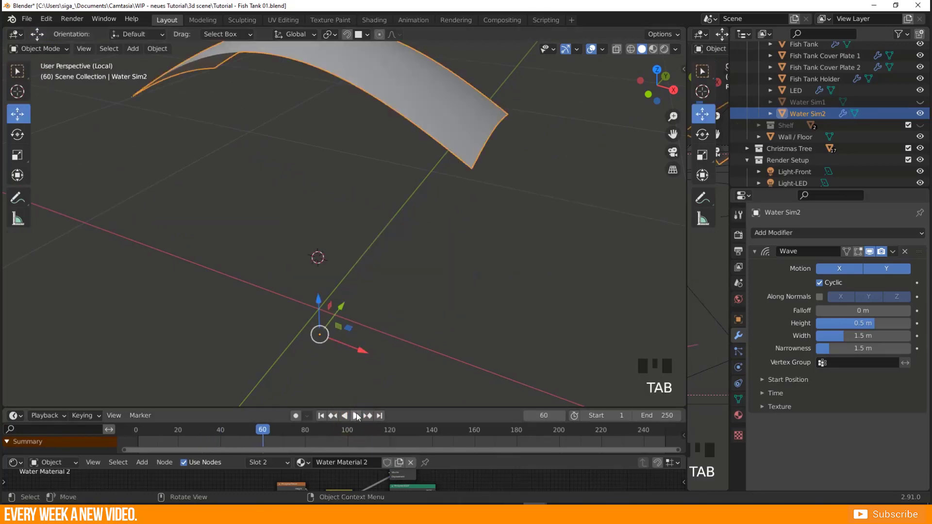
left_click(356, 416)
scroll(353, 232, "down", 2)
Set the Wave Height to -0.47 m and Narrowness to 2.6 m.
middle_click_drag(353, 229, 370, 138)
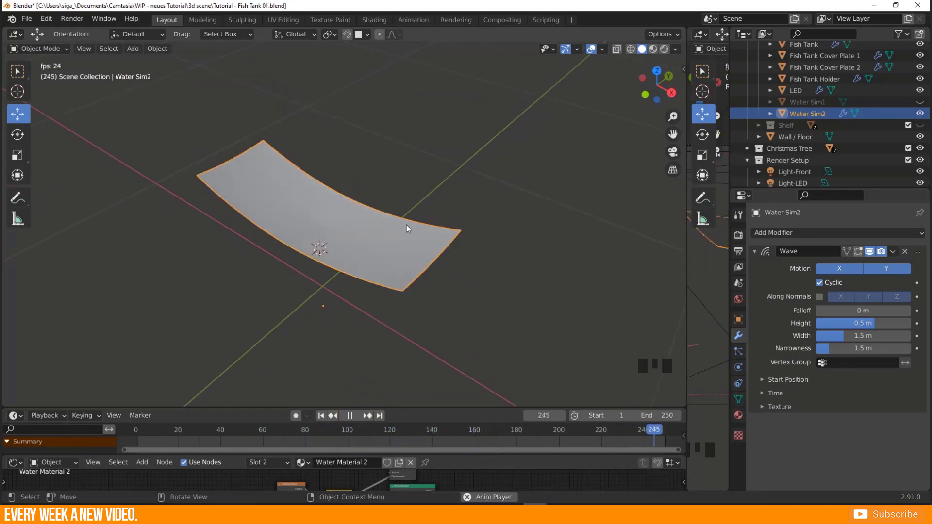
middle_click_drag(359, 262, 281, 227)
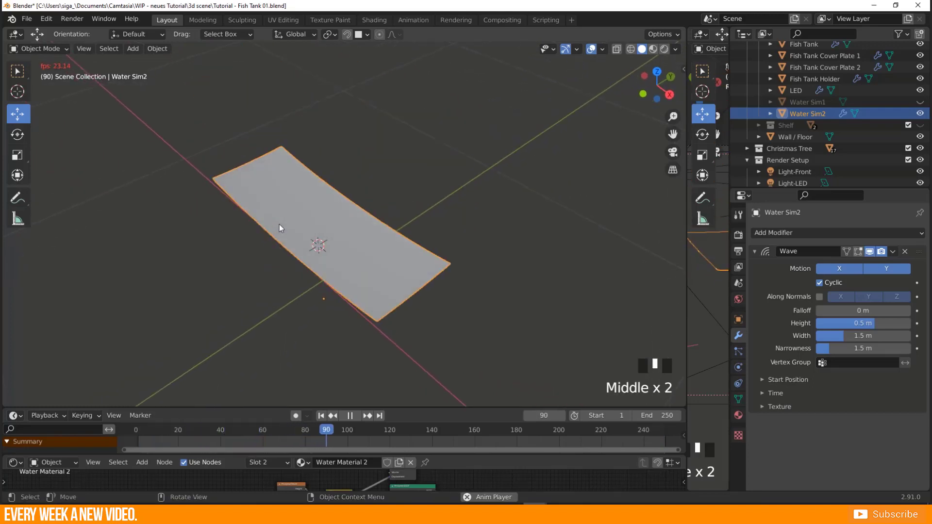
middle_click_drag(433, 290, 441, 292)
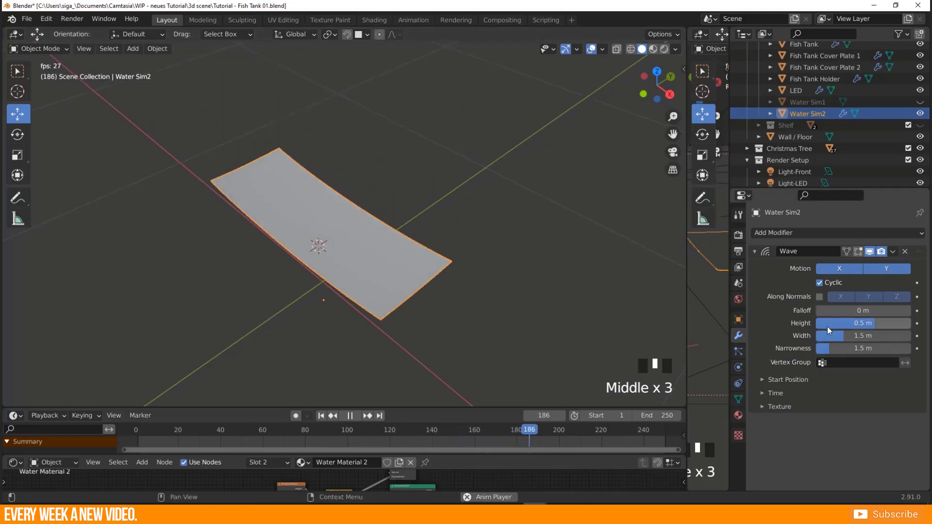
left_click_drag(867, 325, 827, 348)
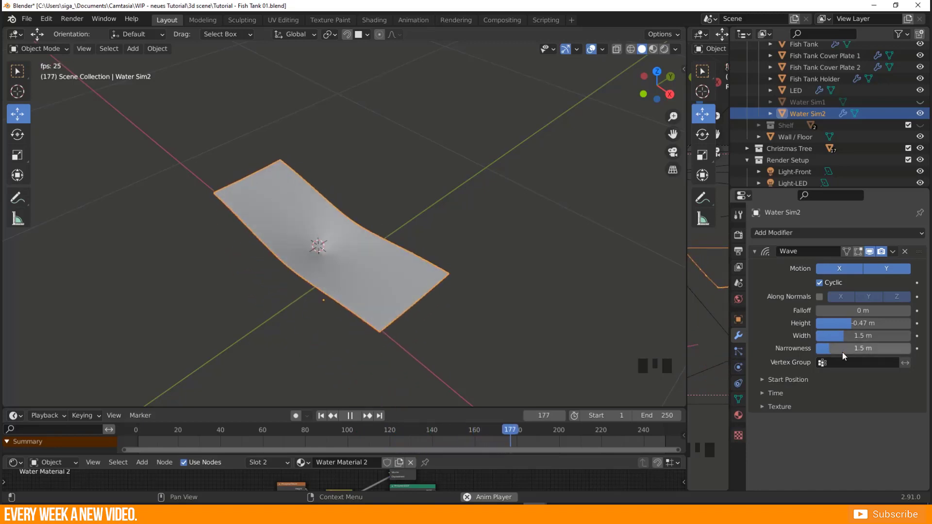
left_click_drag(831, 349, 835, 348)
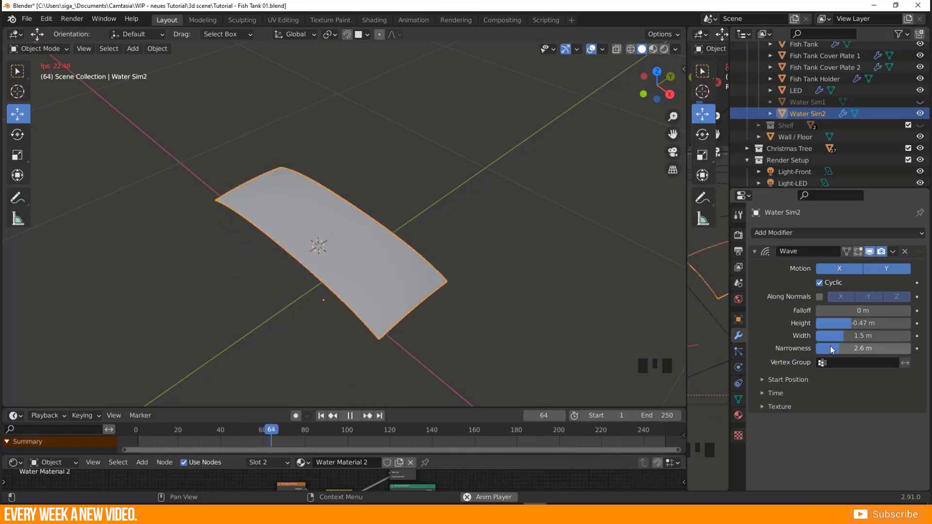
Set the wave Falloff to 0.5 m.
left_click(843, 311)
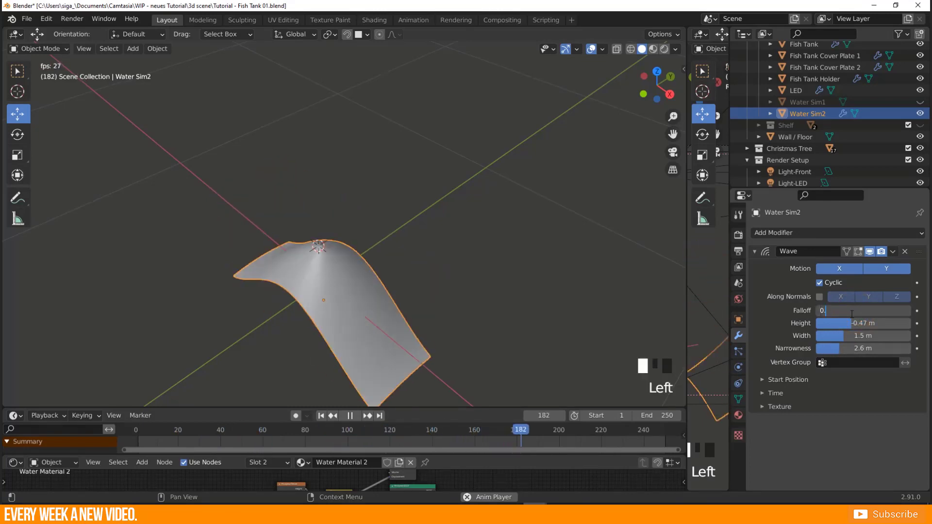
type("0.5")
key("Return")
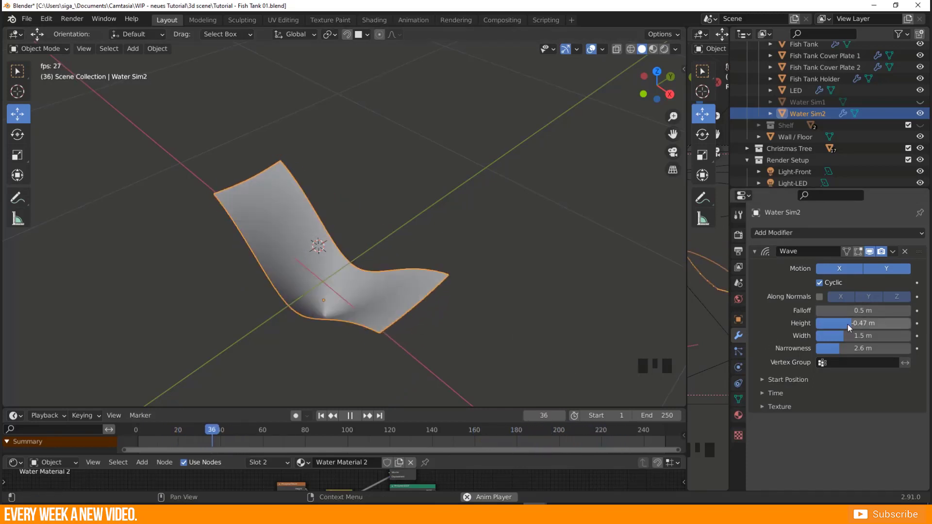
Toggle wave Motion X and Y off and back on, then show the Start Position settings.
left_click(845, 267)
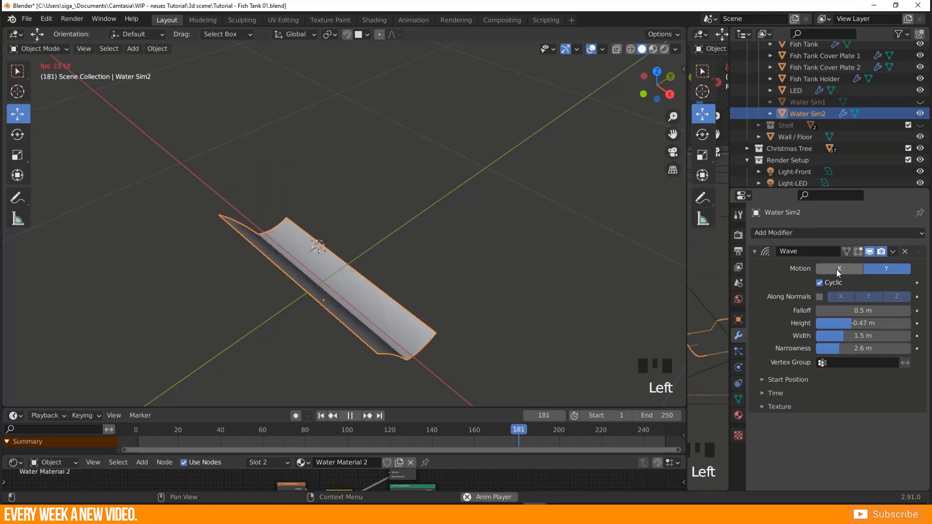
left_click(843, 270)
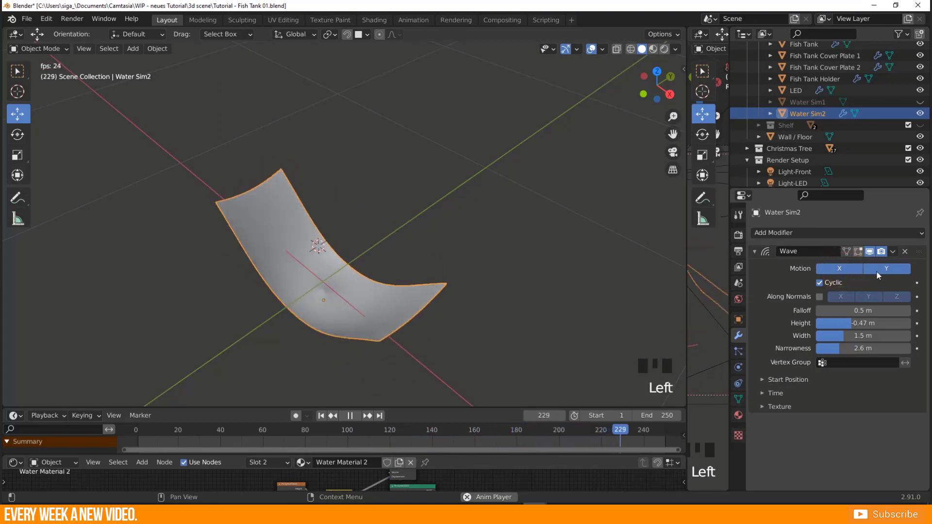
left_click(886, 269)
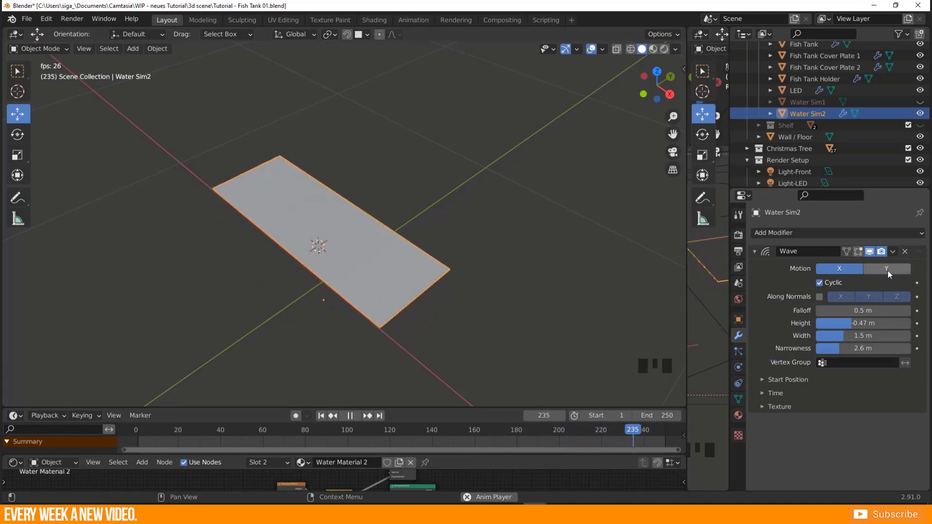
left_click(891, 269)
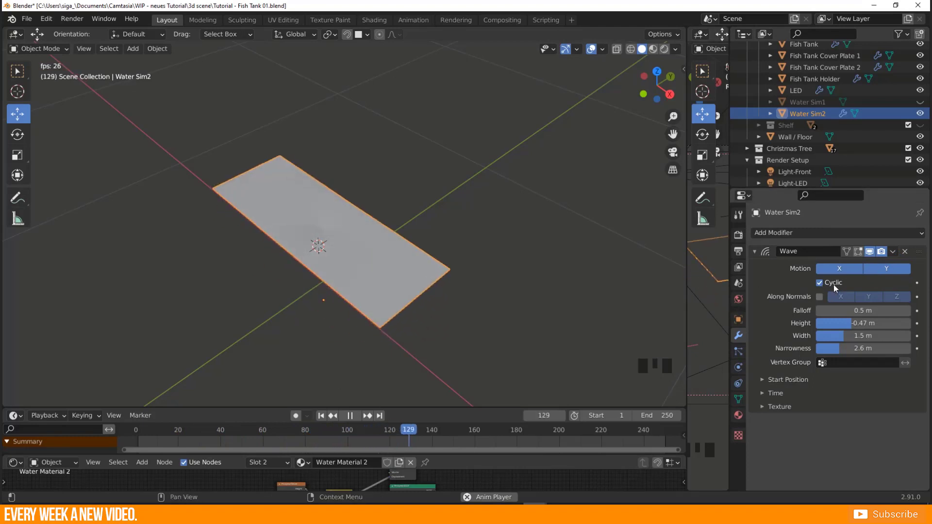
middle_click_drag(302, 284, 334, 259)
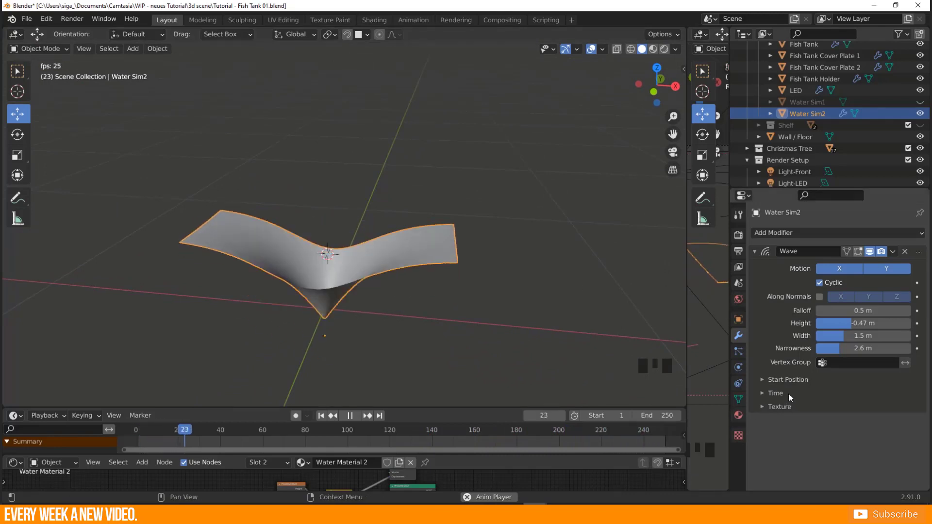
left_click(781, 379)
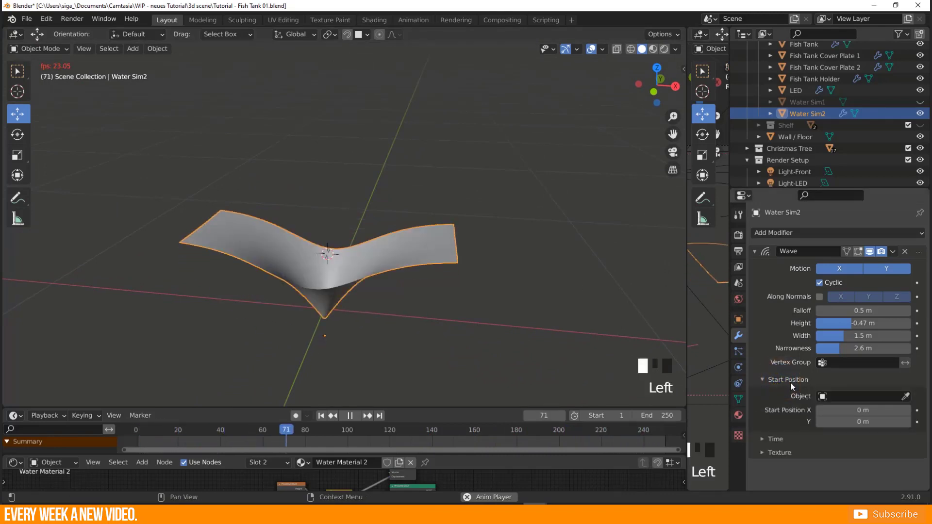
Set the wave Speed to 0.12 in the Time settings and adjust Start Position X.
left_click(774, 439)
scroll(773, 437, "down", 3)
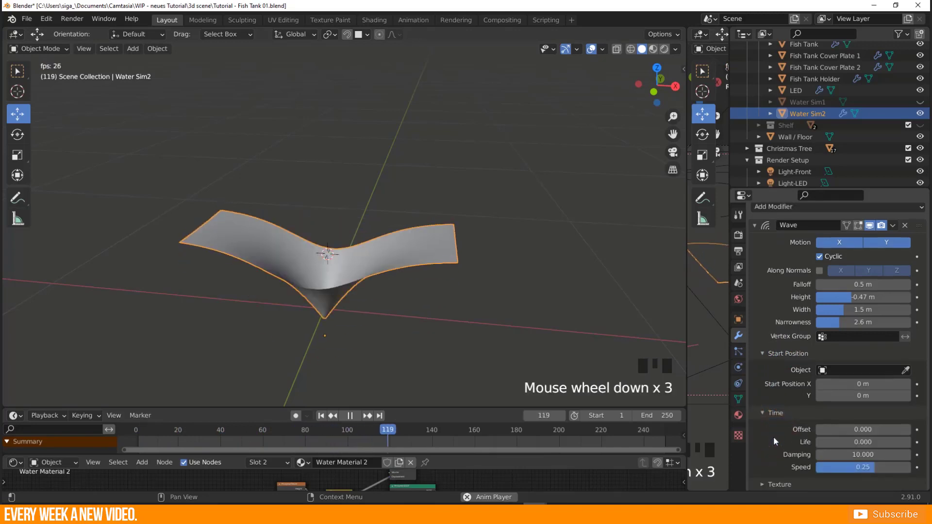
left_click_drag(855, 471, 869, 471)
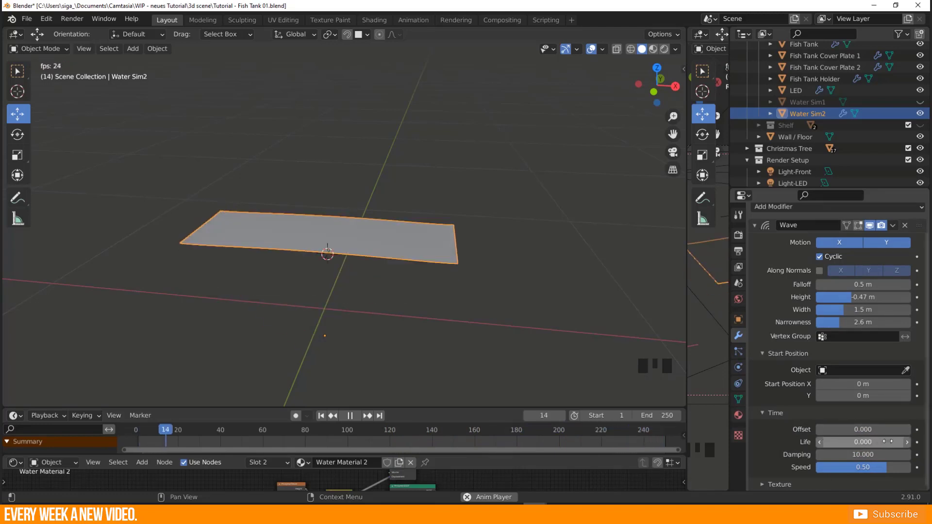
left_click_drag(852, 452, 863, 458)
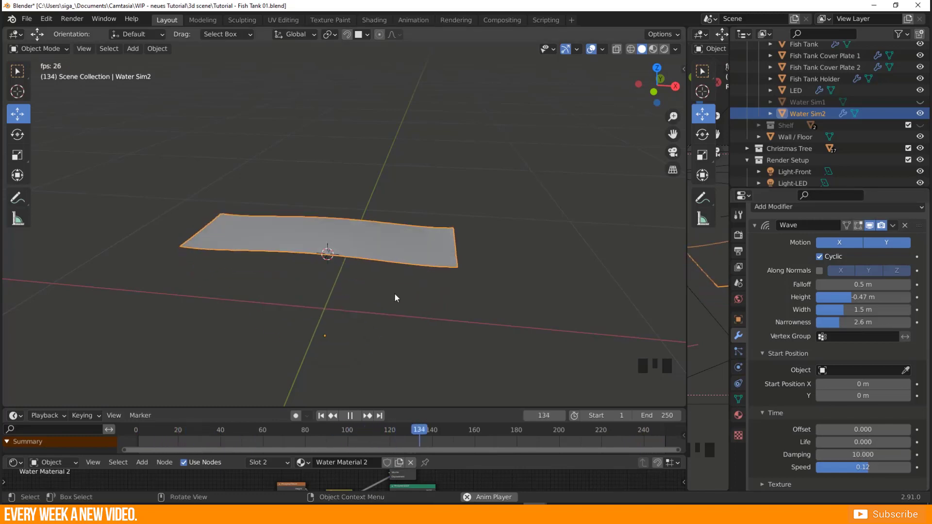
middle_click_drag(490, 310, 478, 297)
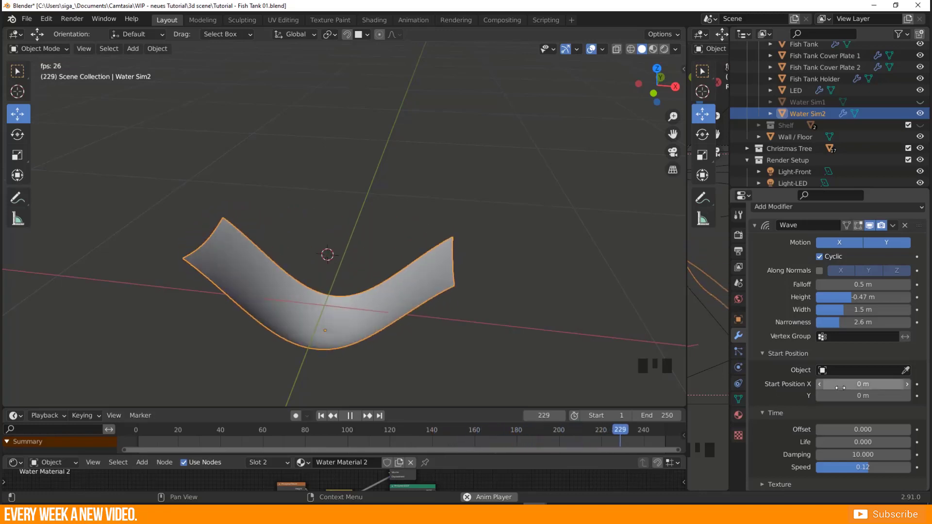
left_click_drag(840, 387, 839, 388)
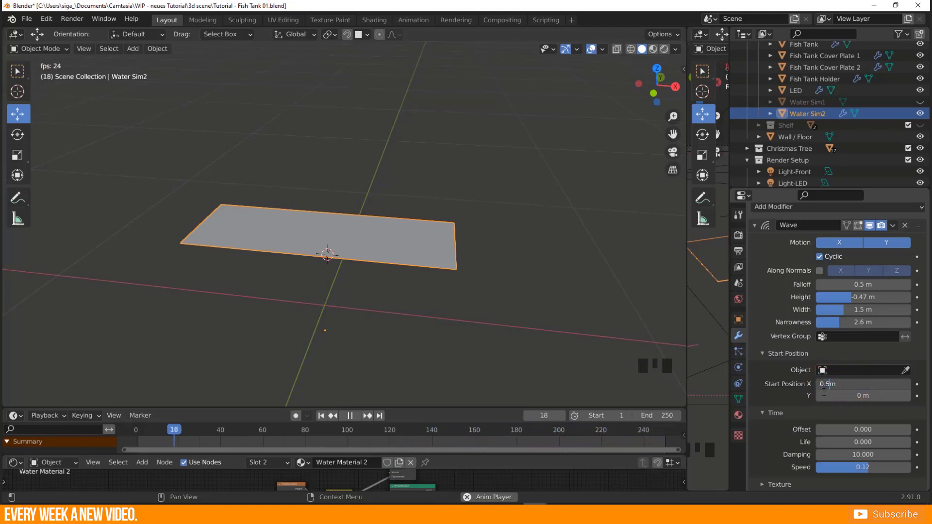
Confirm Start Position X of 0.5 m and set the wave Falloff to 0.7 m.
key("Return")
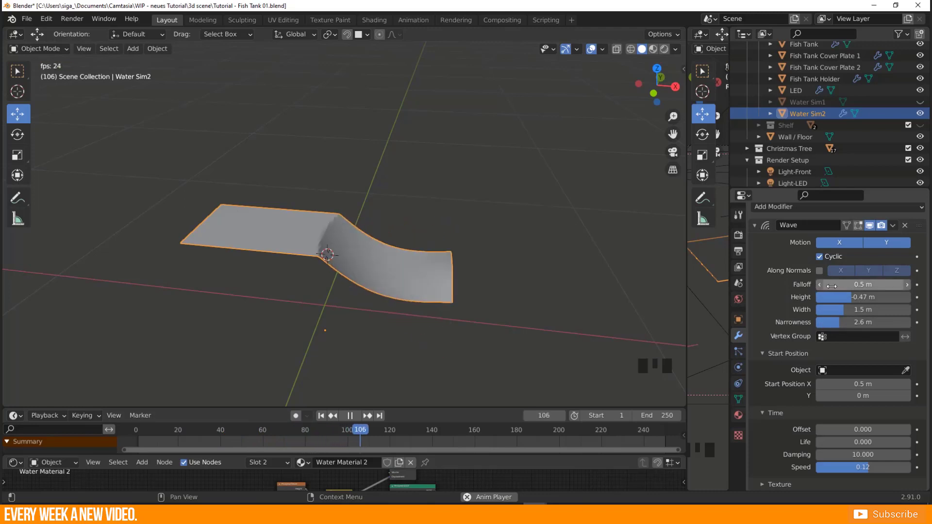
left_click(907, 284)
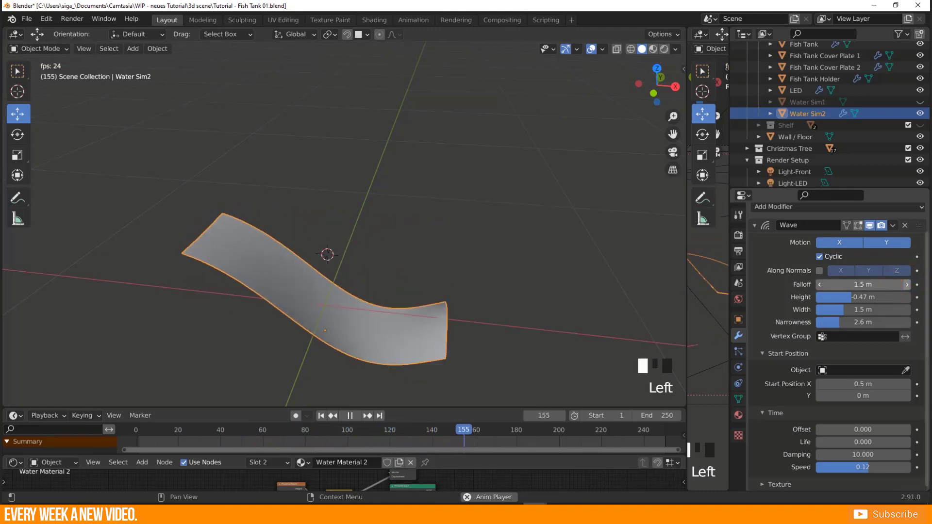
mouse_move(857, 297)
left_mouse_down()
mouse_move(868, 300)
mouse_move(852, 302)
left_mouse_up()
left_click(864, 285)
type("0.5 m")
double_click(860, 287)
type("0.7 m")
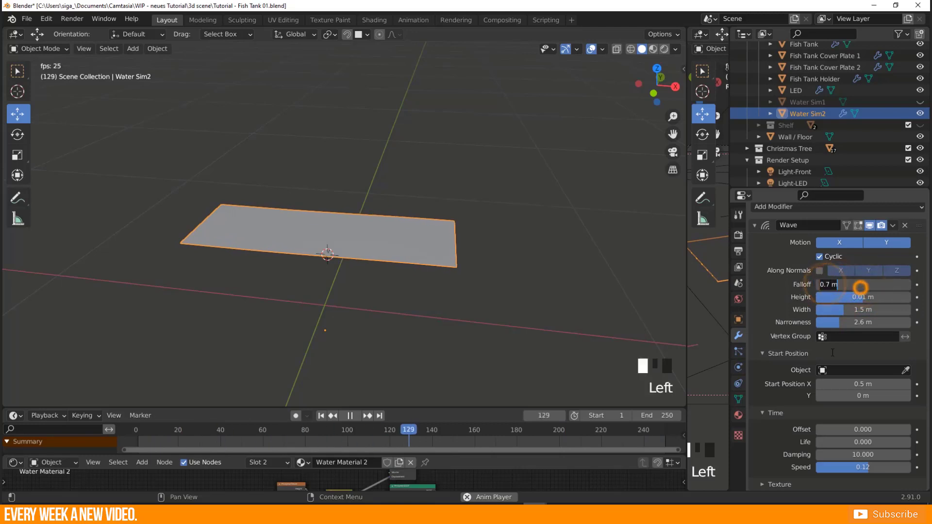
Set Height 0.12 m, Width 0.37 m, Narrowness 2 m, Speed 0.66 and Start X 0.4 m.
left_click_drag(856, 324, 874, 323)
left_click_drag(859, 310, 830, 322)
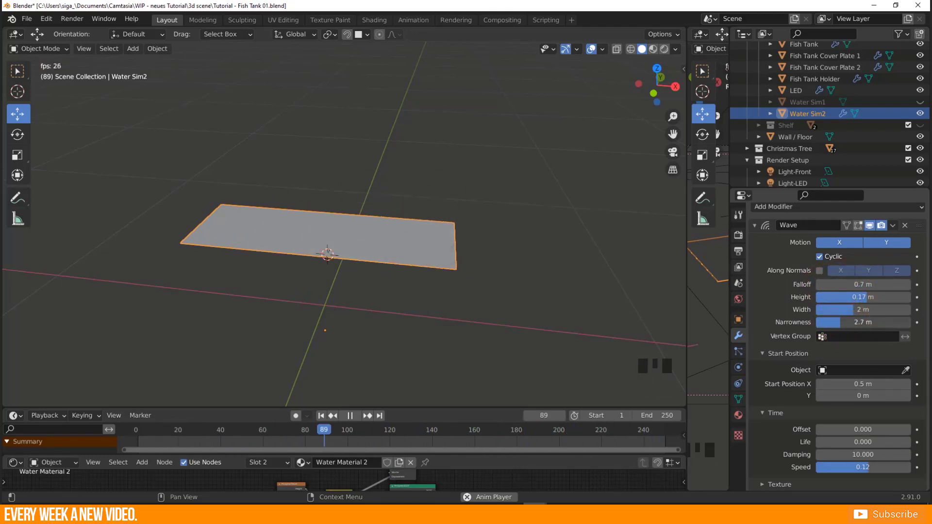
left_click_drag(870, 466, 885, 467)
type("1")
key("Return")
left_click_drag(854, 297, 839, 324)
left_click(349, 415)
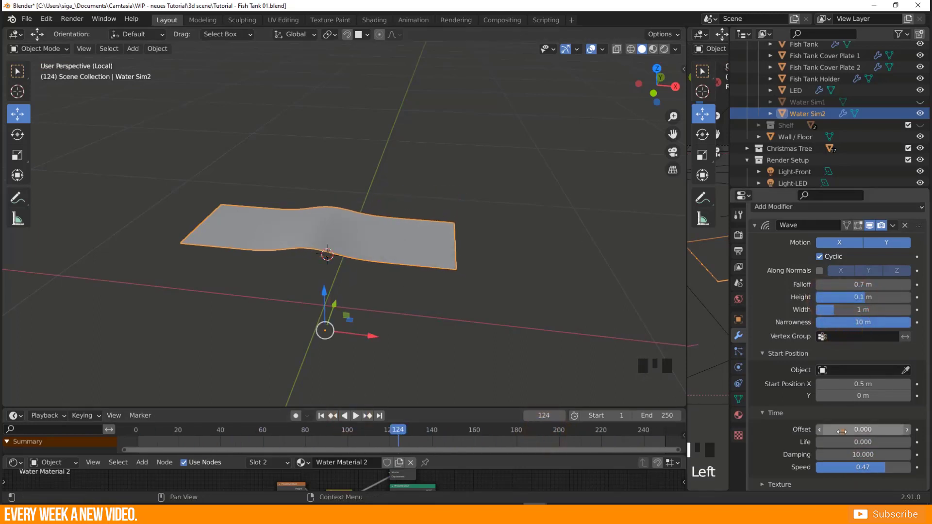
left_click_drag(887, 321, 899, 323)
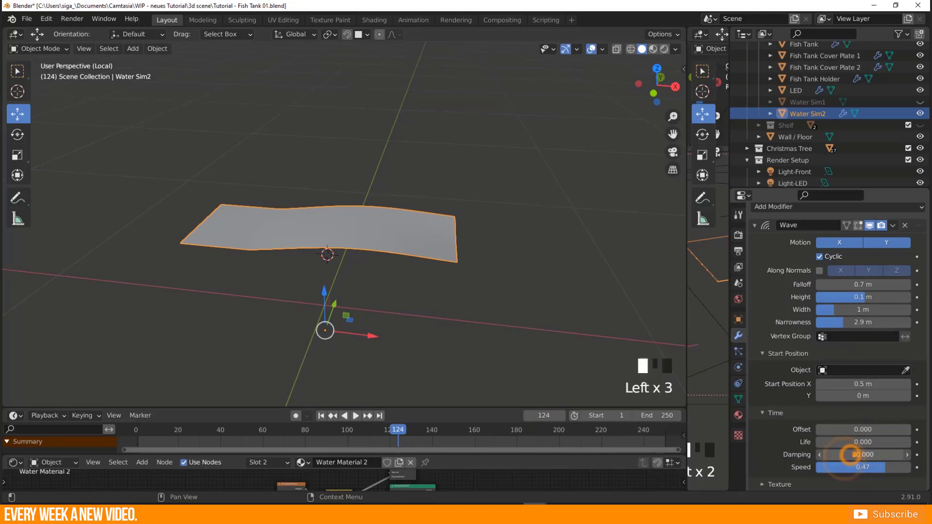
left_click(830, 384)
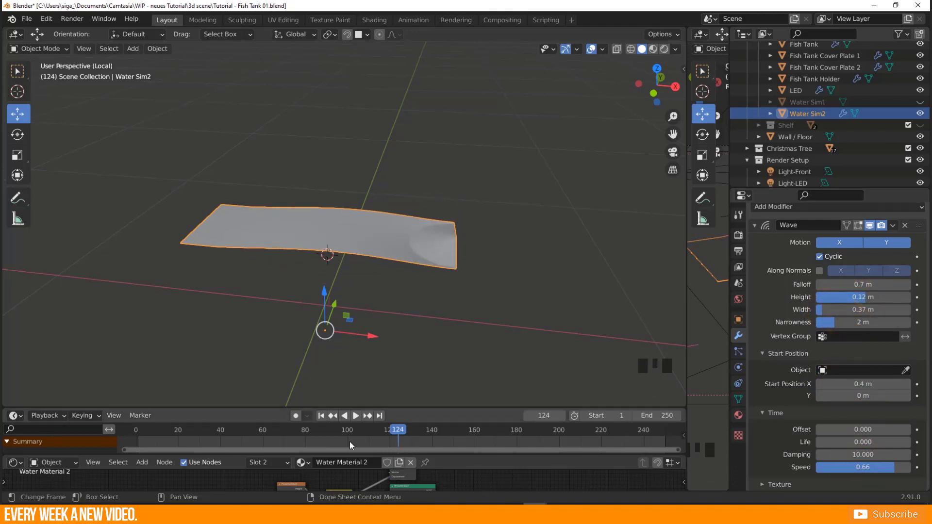
Rewind to frame 105, replay the ripples, and raise the wave Speed to 1.00.
left_click(355, 415)
left_click(357, 429)
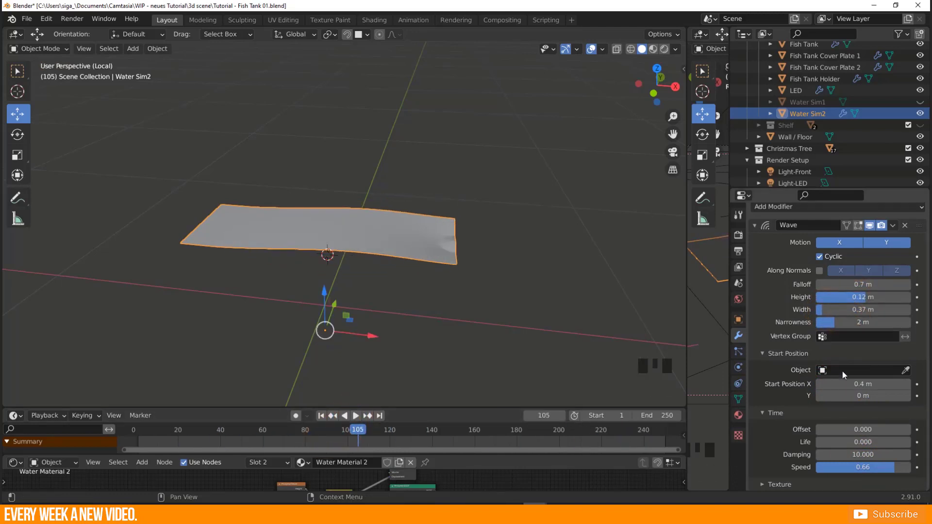
left_click(355, 416)
left_click_drag(888, 467, 912, 466)
left_click_drag(854, 297, 847, 300)
key("Escape")
key("Left")
key("Left")
key("Left")
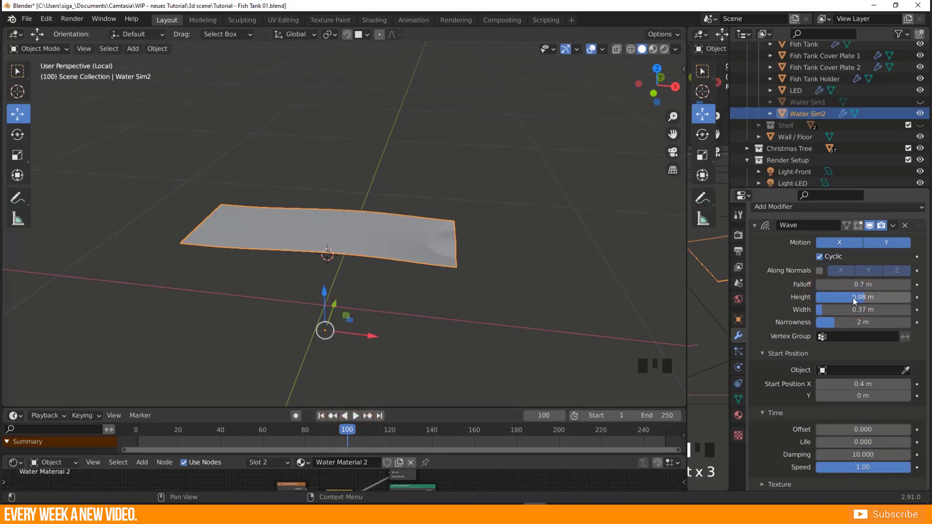
key("Return")
Try wave Width 0.8 m and Height 0.05 m while previewing the animation.
left_click(827, 309)
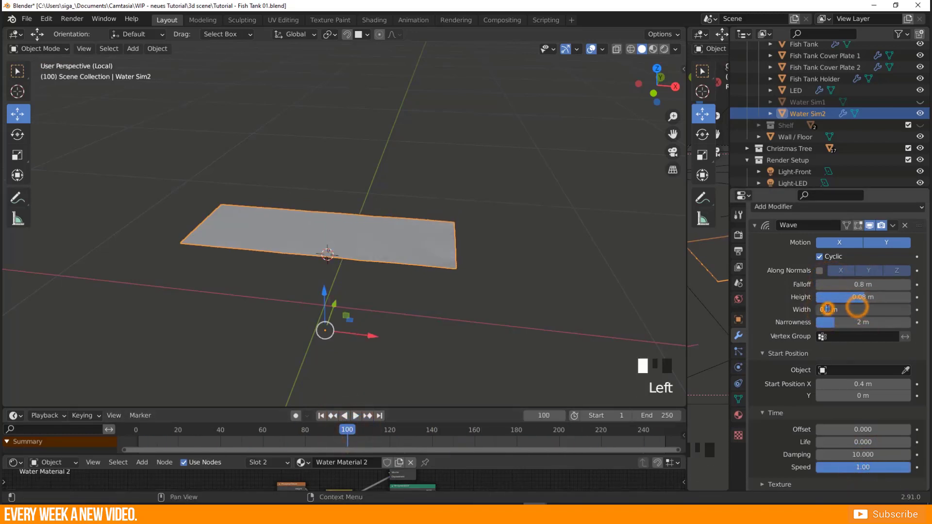
key("space")
left_click_drag(847, 309, 825, 309)
left_click(833, 284)
left_click(846, 309)
type("0.8")
key("Return")
left_click(855, 297)
type("0.05")
key("Return")
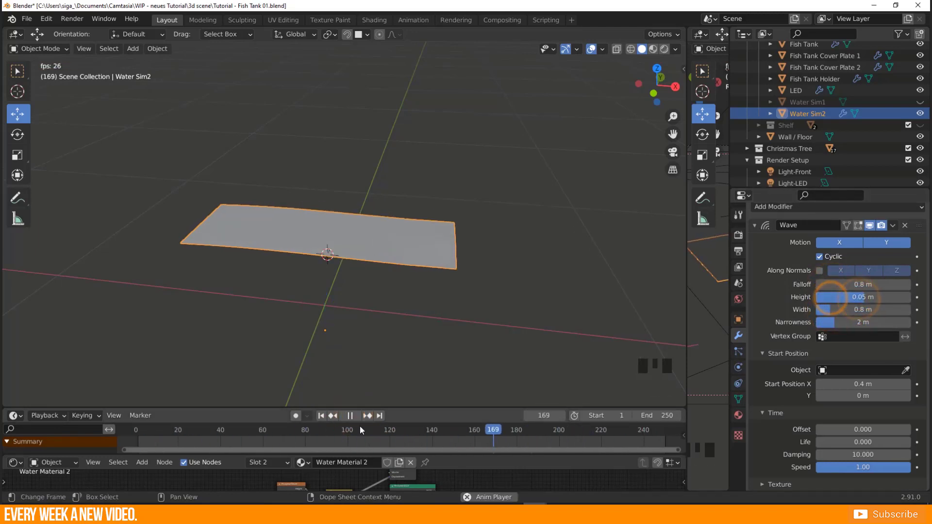
left_click(349, 415)
mouse_move(854, 297)
left_mouse_down()
mouse_move(869, 305)
mouse_move(854, 310)
left_mouse_up()
Raise the wave Height to 0.2 m and set the Width to 0.05 m.
left_click(400, 430)
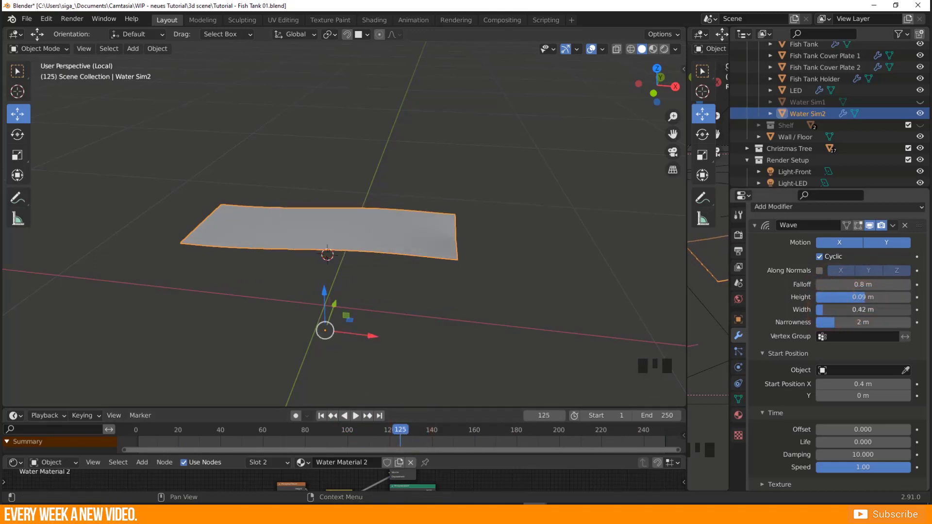
left_click(354, 415)
double_click(857, 297)
type("0.2")
key("Return")
left_click(354, 416)
double_click(859, 310)
type("0.05")
key("Return")
Raise the Height to 0.3 m and Narrowness to 2.7 m, replaying the wave to check.
left_click(354, 415)
left_click(354, 416)
mouse_move(825, 297)
left_mouse_down()
mouse_move(854, 297)
mouse_move(825, 322)
mouse_move(909, 320)
left_mouse_up()
left_click(354, 415)
left_click(355, 416)
left_click_drag(844, 310, 857, 313)
left_click(355, 415)
left_click(355, 415)
Set the wave Falloff to 1 m and nudge width and narrowness up slightly.
left_click(832, 310)
left_click(354, 415)
left_click(354, 415)
left_click(831, 317)
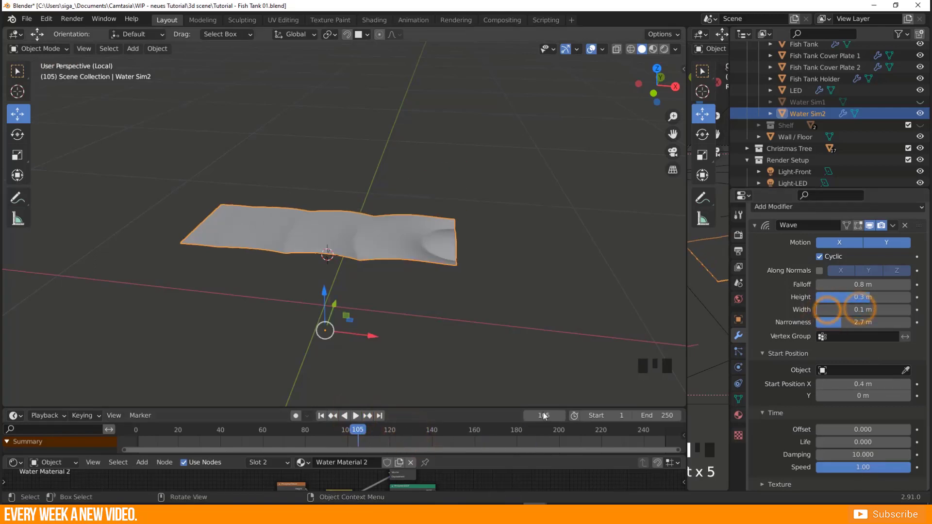
type("1")
key("Return")
mouse_move(837, 309)
left_mouse_down()
mouse_move(859, 310)
mouse_move(820, 307)
left_mouse_up()
left_click(354, 415)
left_click(829, 307)
left_click(854, 467)
Set the wave speed to 5 and orbit around the water plane to watch it ripple.
type("5")
key("Return")
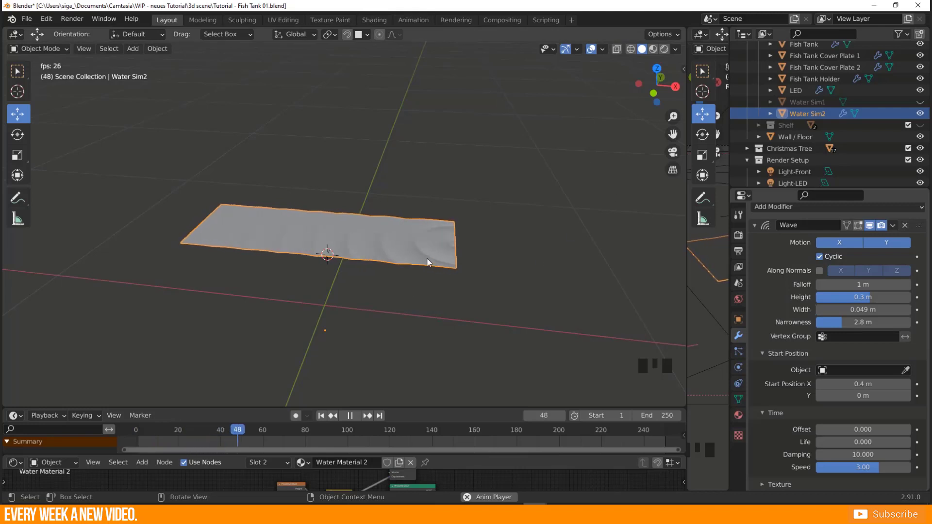
middle_click_drag(348, 265, 409, 266)
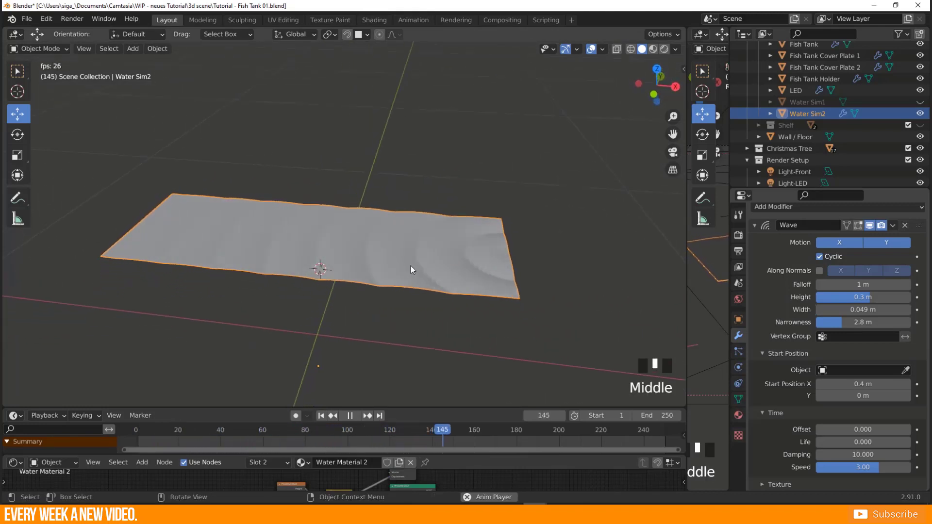
middle_click_drag(464, 294, 480, 289)
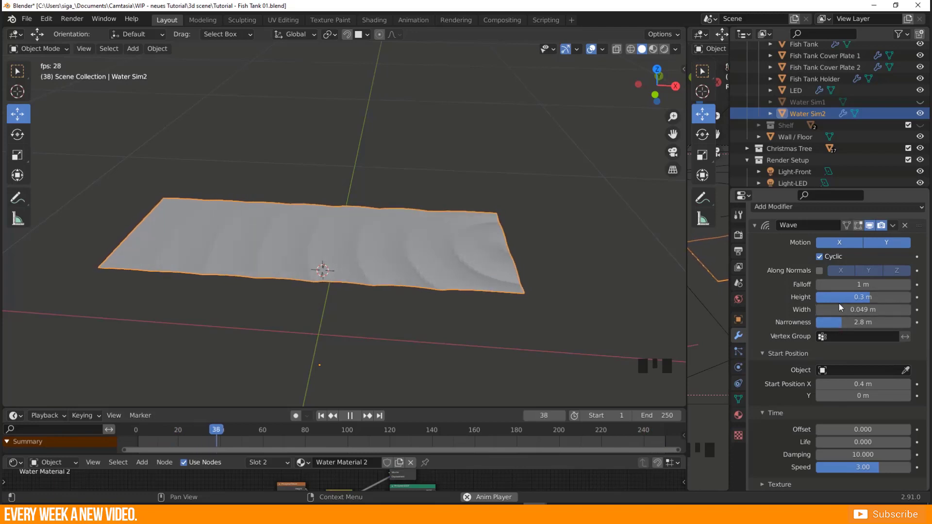
middle_click_drag(432, 281, 482, 290)
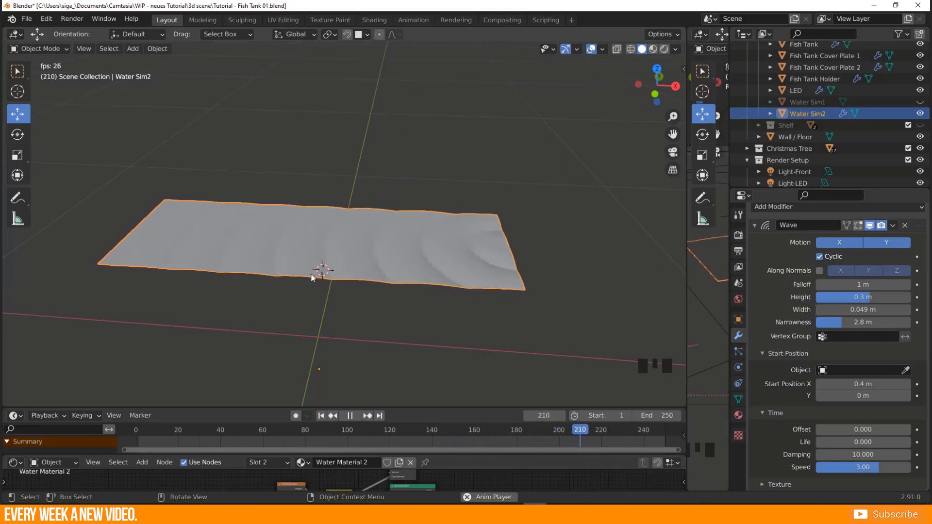
scroll(417, 296, "down", 2)
View the waves from several more angles, then stop playback at frame 152.
middle_click_drag(427, 284, 342, 288)
middle_click_drag(241, 211, 258, 192)
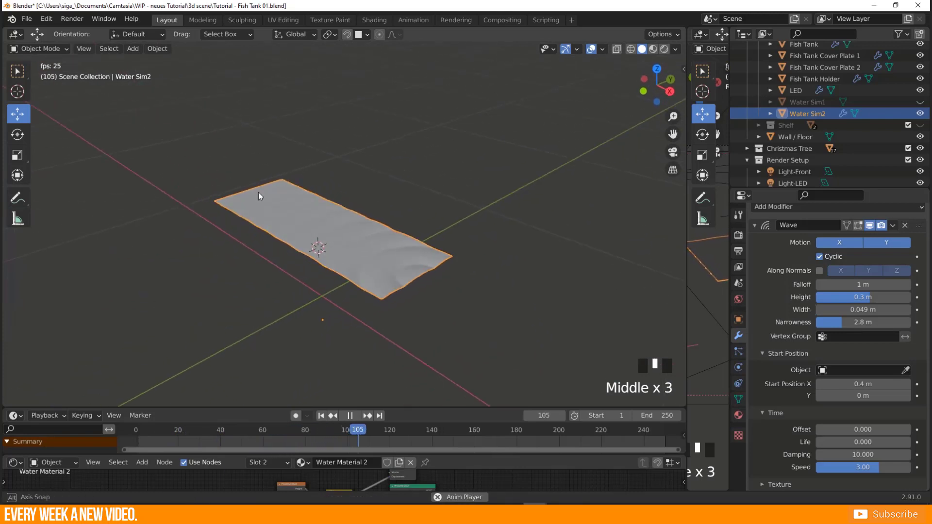
middle_click_drag(284, 232, 319, 260)
scroll(383, 282, "up", 3)
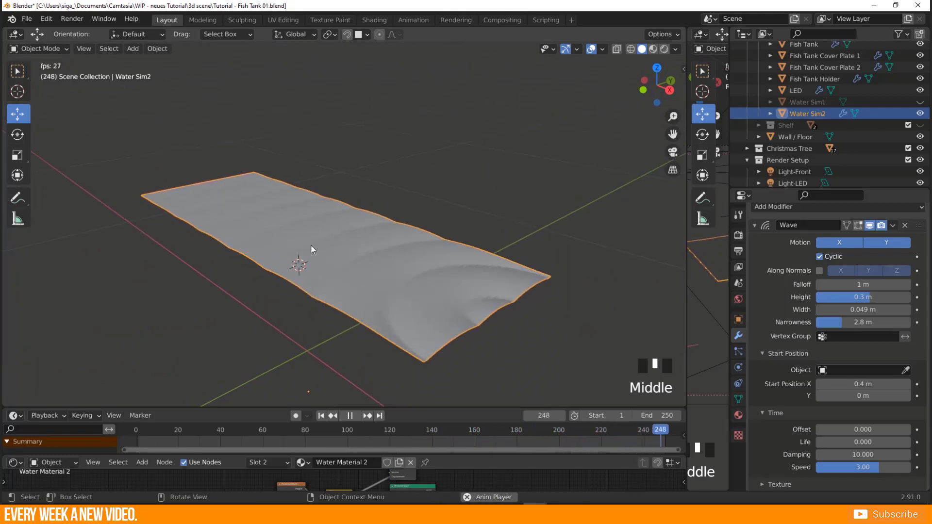
middle_click_drag(299, 260, 493, 316)
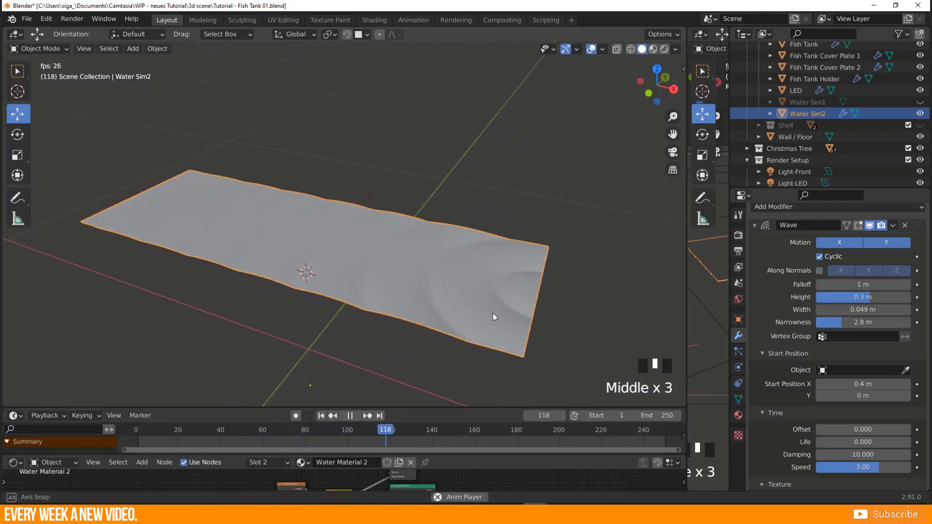
left_click(350, 416)
middle_click_drag(272, 233, 308, 263)
Apply Shade Smooth to the water plane's faces in Edit Mode, then inspect it in Object Mode.
key("Tab")
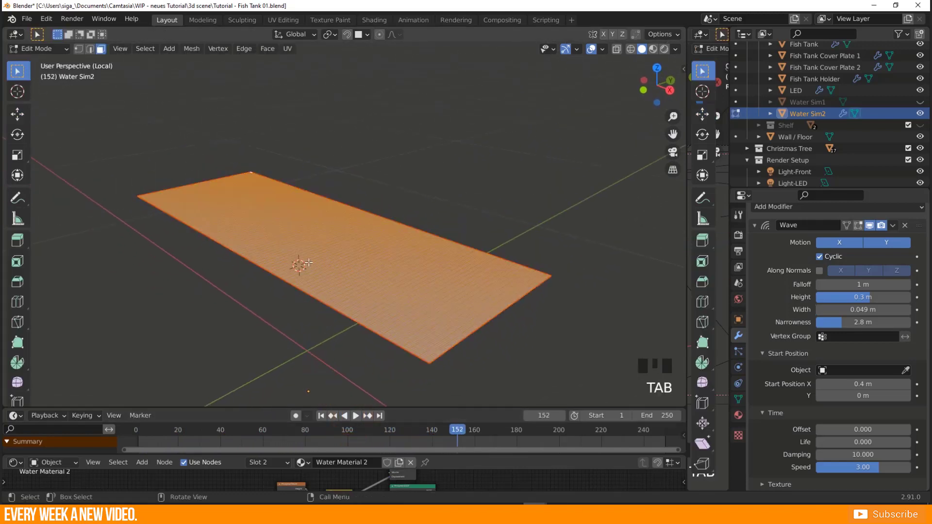
right_click(274, 219)
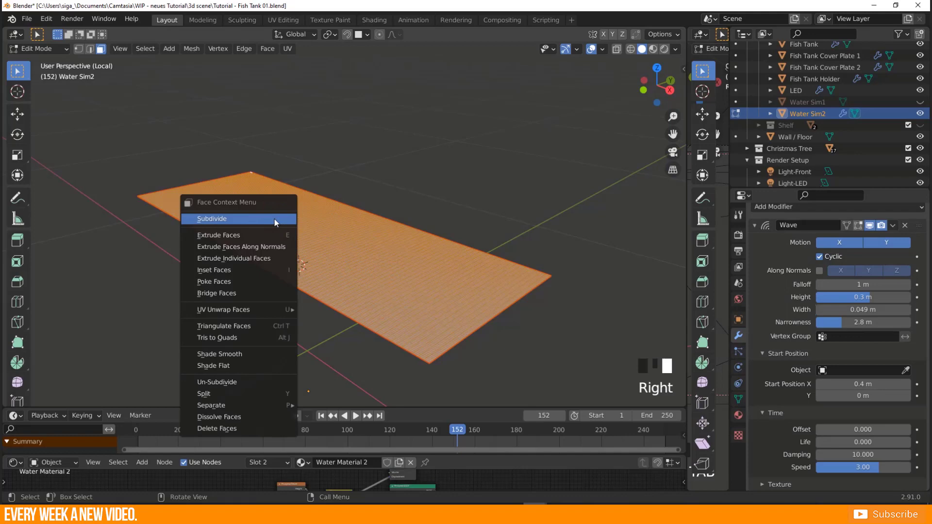
left_click(253, 356)
key("Tab")
middle_click_drag(372, 318, 356, 348)
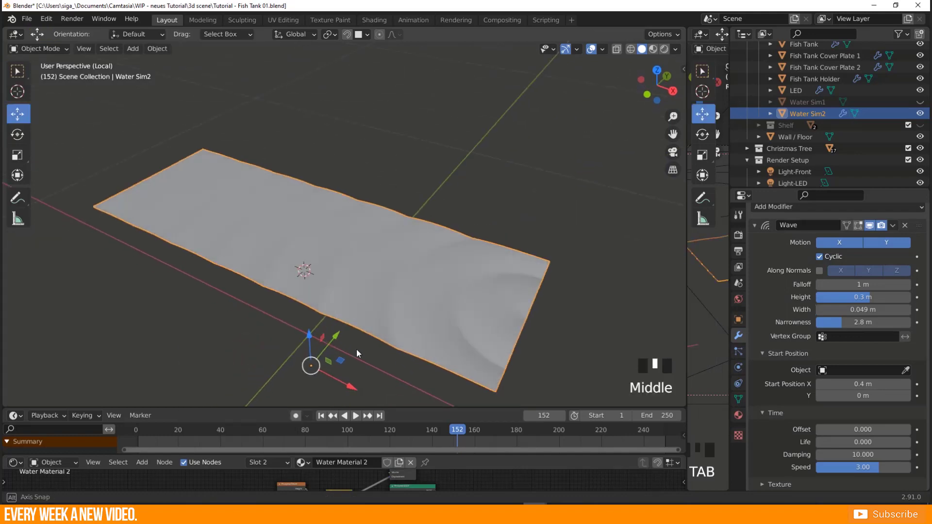
scroll(356, 348, "up", 3)
middle_click_drag(445, 337, 466, 301)
mouse_move(406, 295)
middle_mouse_down()
mouse_move(385, 283)
mouse_move(419, 290)
middle_mouse_up()
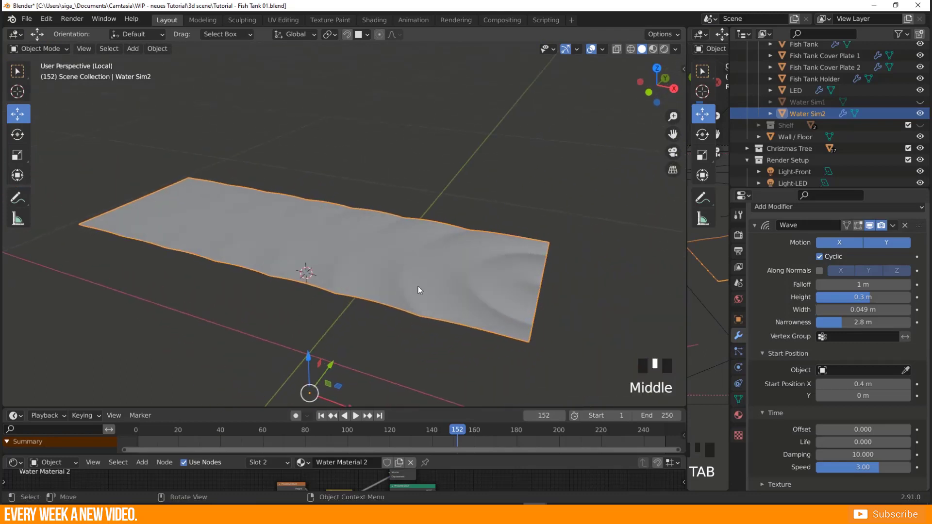
scroll(503, 325, "down", 1)
mouse_move(499, 326)
middle_mouse_down()
mouse_move(461, 310)
mouse_move(482, 327)
middle_mouse_up()
Briefly toggle Edit Mode, then raise the Wave Narrowness to 3.4 m.
key("Tab")
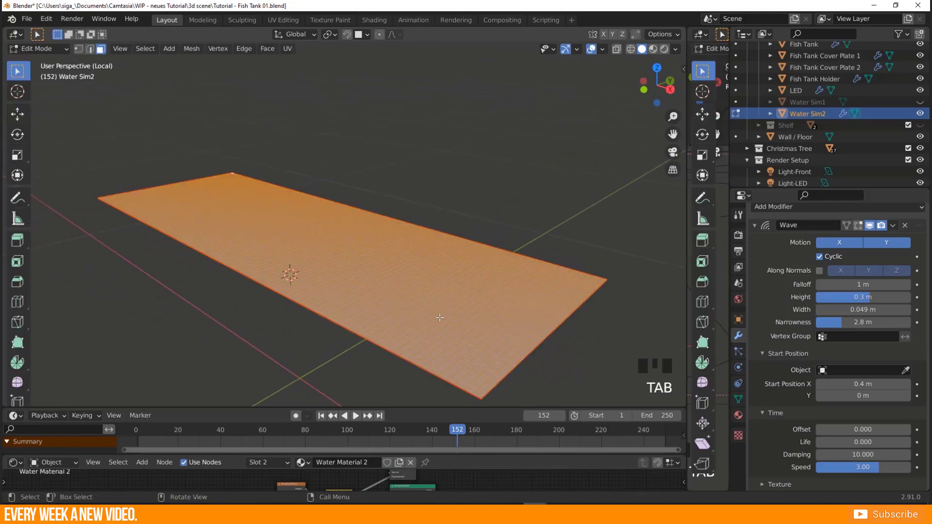
key("Tab")
middle_click_drag(447, 273, 655, 324)
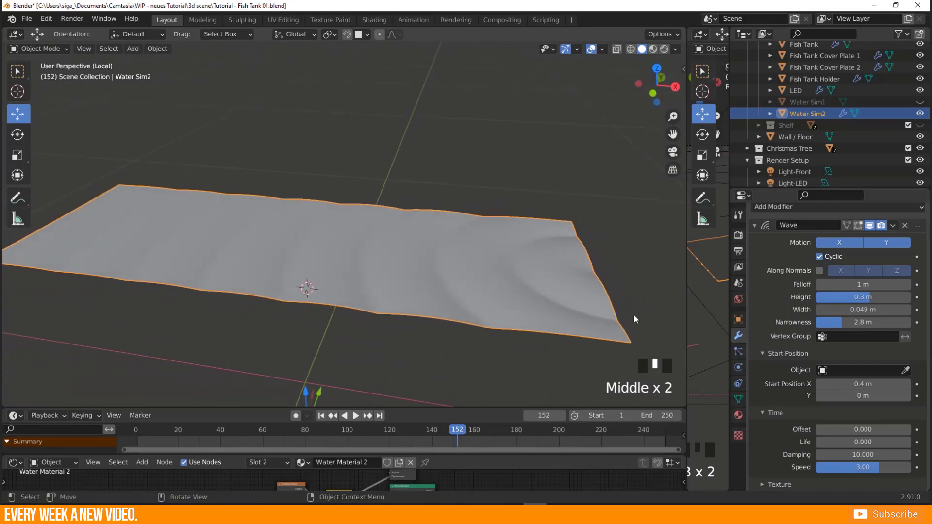
mouse_move(841, 322)
left_mouse_down()
mouse_move(868, 322)
mouse_move(842, 322)
mouse_move(853, 322)
left_mouse_up()
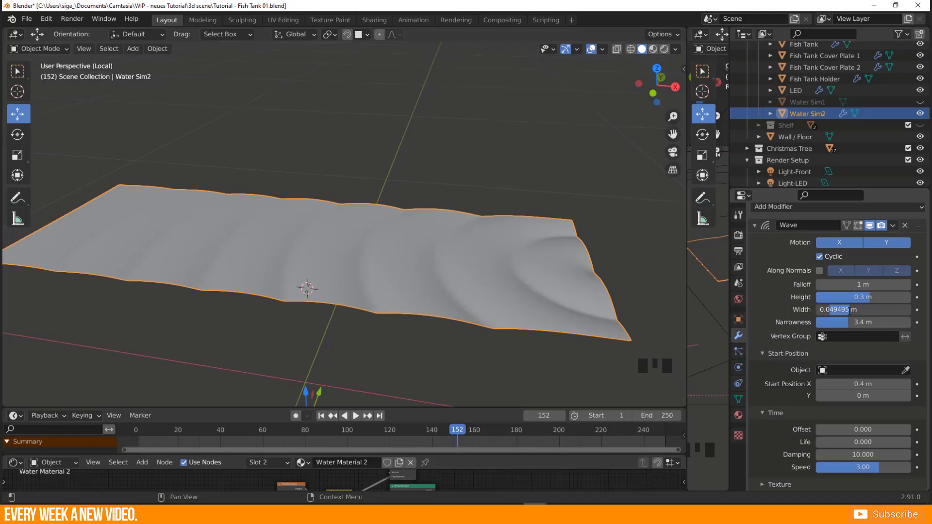
Set the wave Width to 0.04 m and Speed to 0.50 while previewing playback.
key("Return")
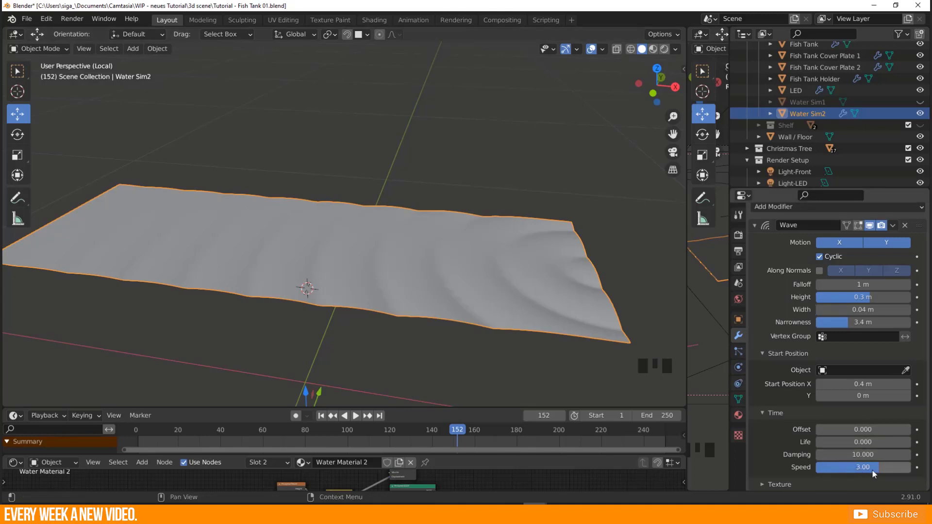
left_click(357, 415)
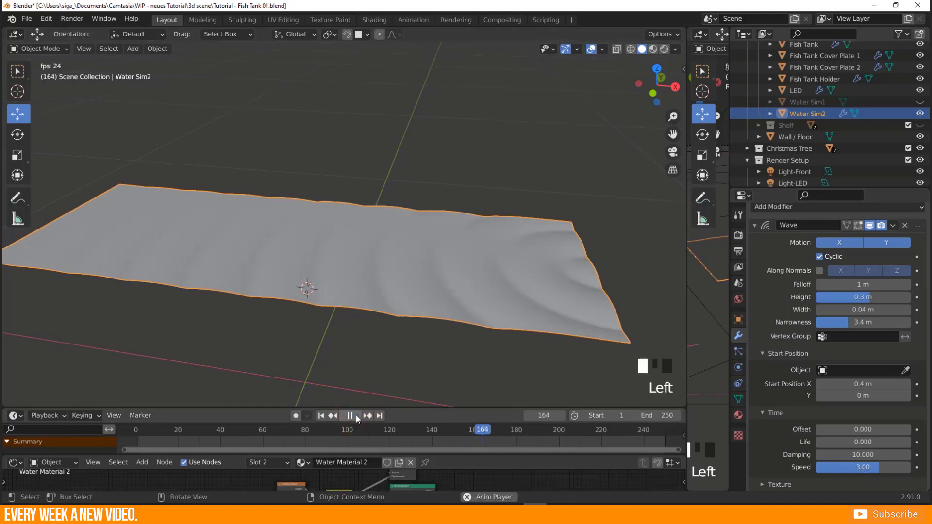
double_click(868, 466)
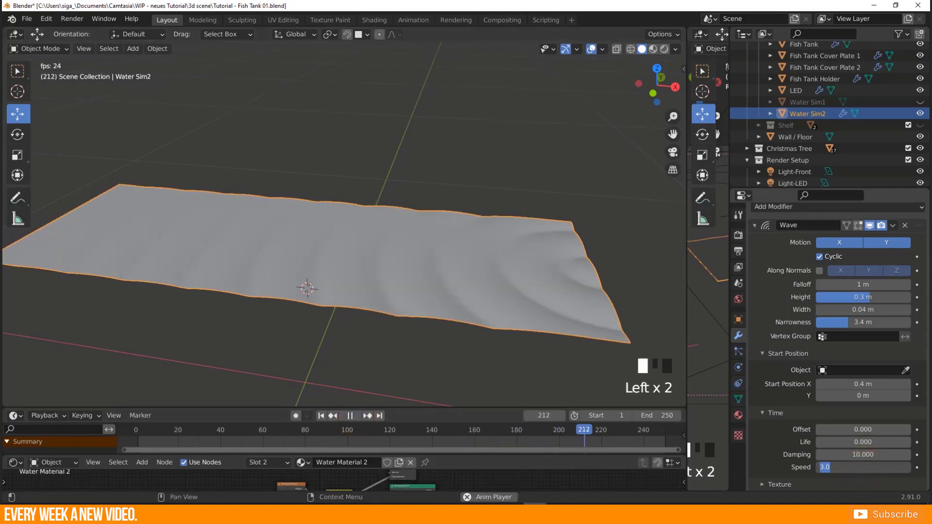
type("1")
key("Return")
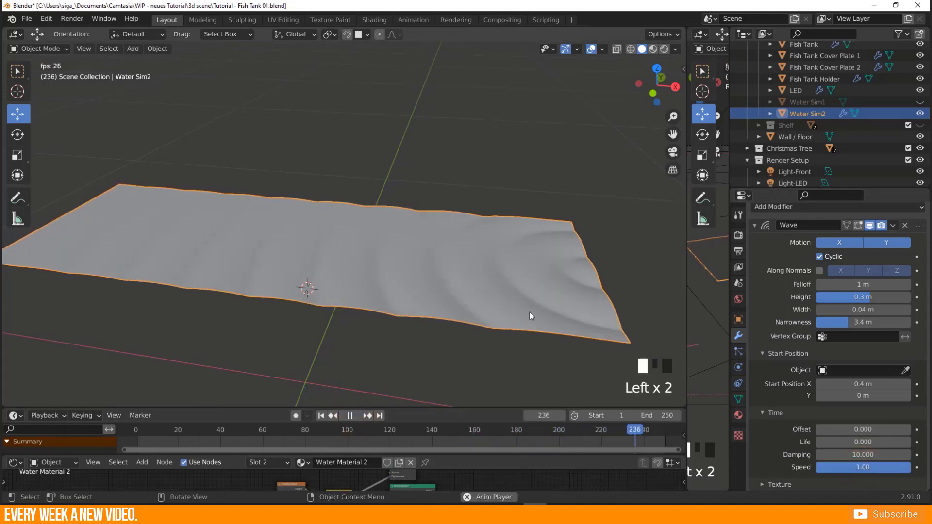
left_click(860, 465)
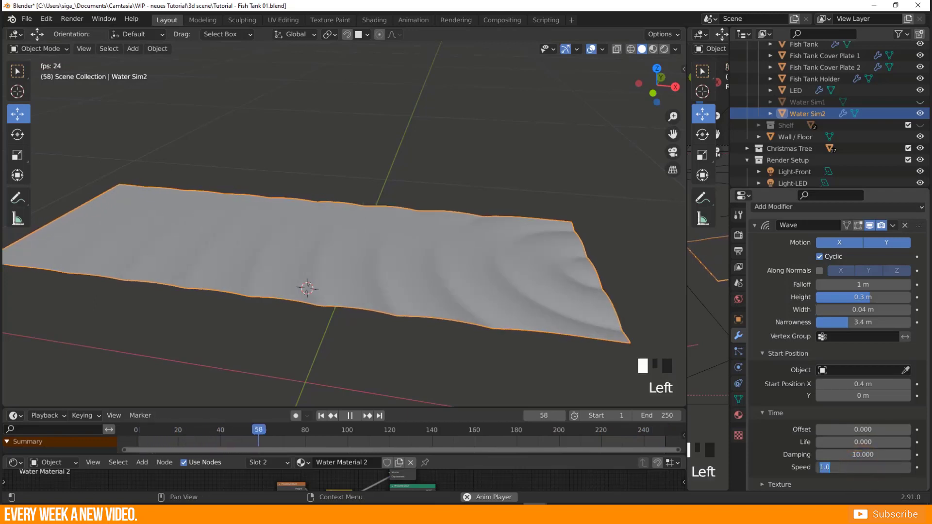
type("0.5")
key("Return")
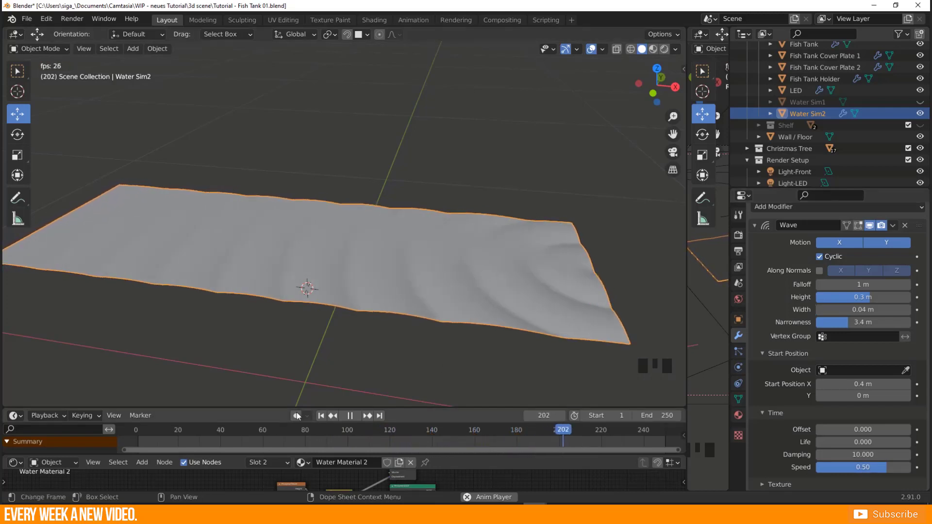
Stop playback, recentre the plane, and widen the rendered camera view area.
left_click(350, 415)
middle_click_drag(357, 296, 438, 307)
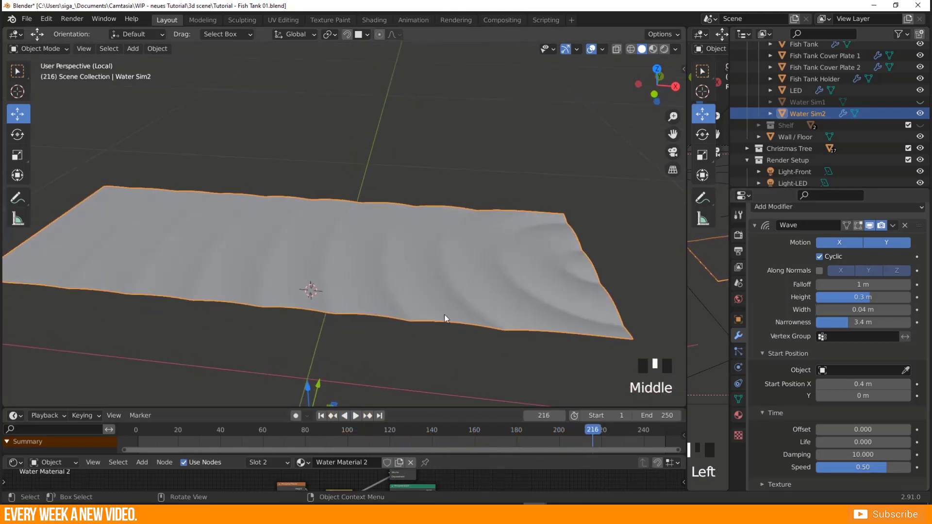
middle_click_drag(377, 243, 397, 276)
scroll(356, 245, "down", 2)
middle_click_drag(355, 244, 385, 259, "shift")
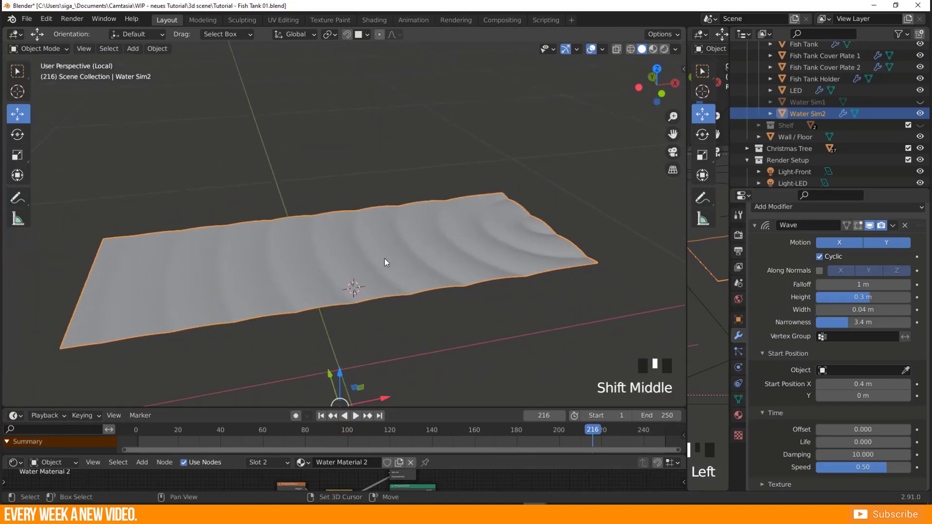
middle_click_drag(493, 266, 515, 291)
left_click_drag(687, 359, 393, 351)
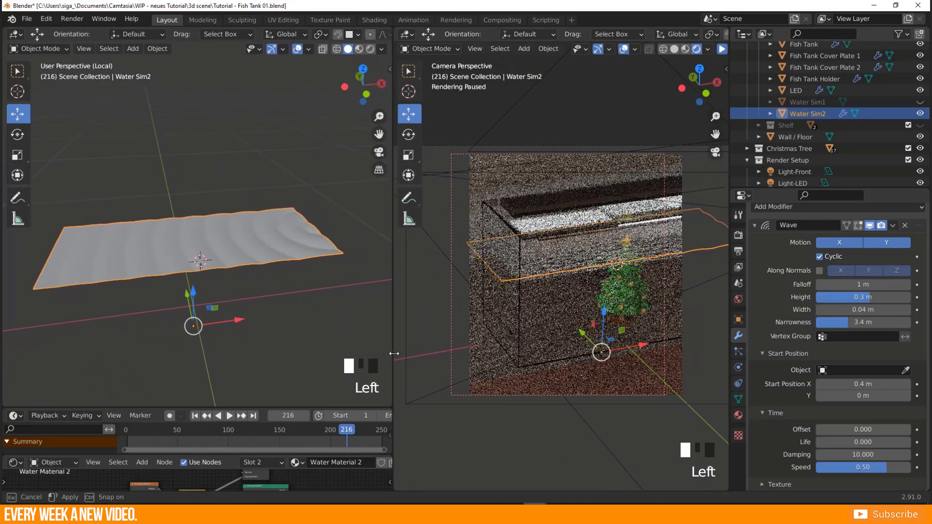
Resume the rendered preview and limit it with Ctrl+B to a border around the tank.
left_click(722, 49)
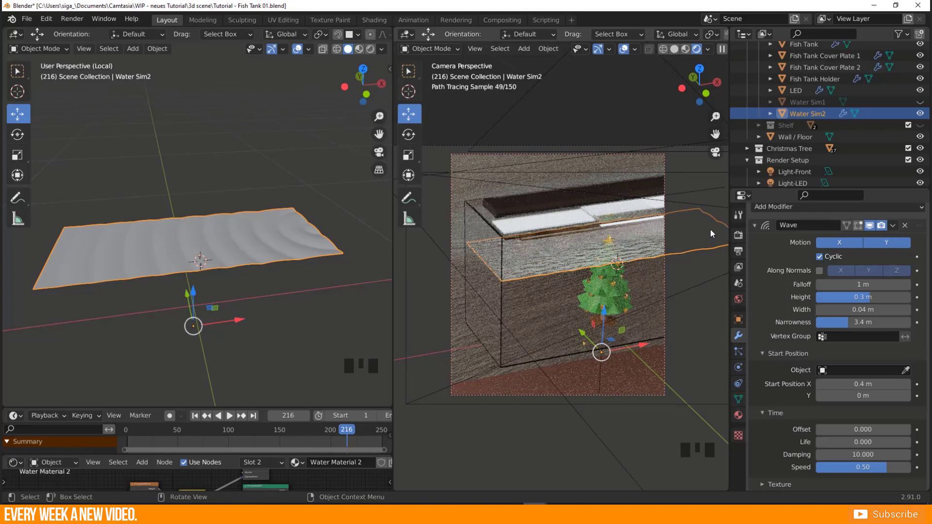
middle_click_drag(510, 288, 483, 293, "shift")
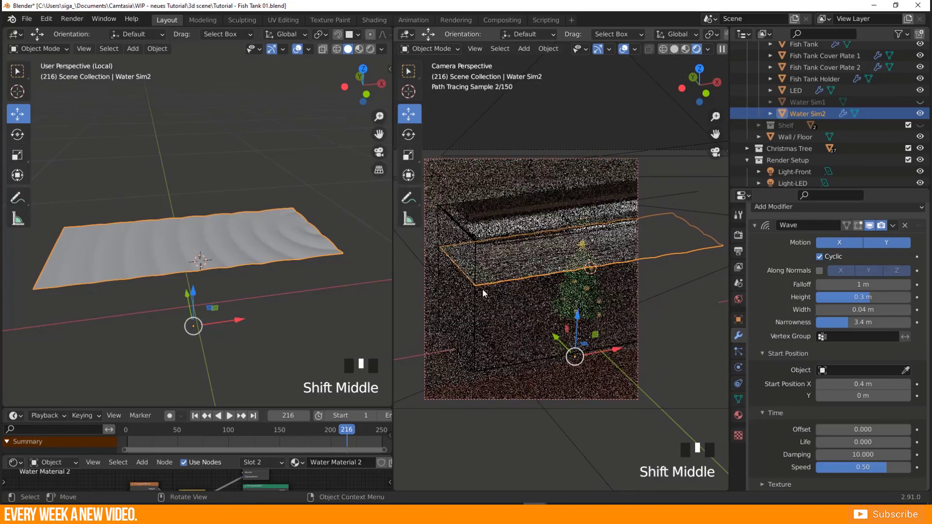
key("ctrl+b")
left_click_drag(422, 162, 727, 302)
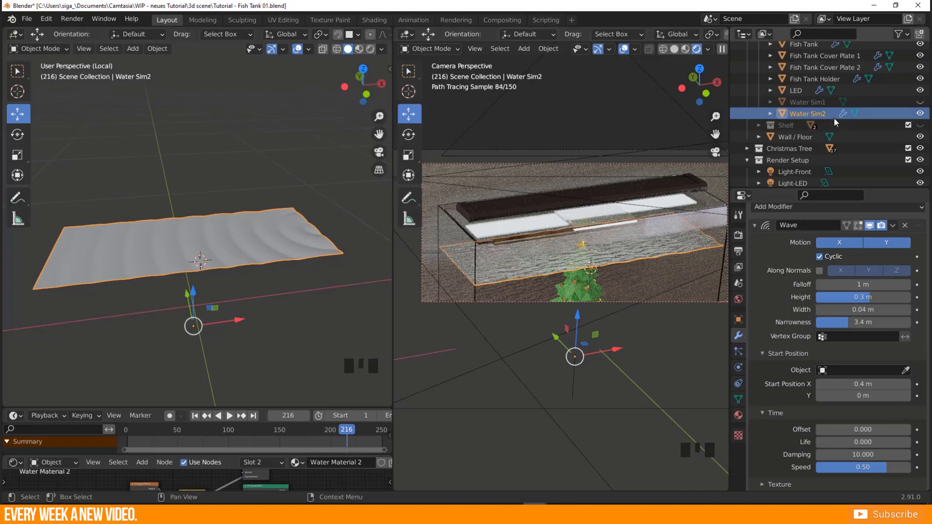
Show Water Sim1 for comparison, hide it again, and level the view.
left_click(920, 102)
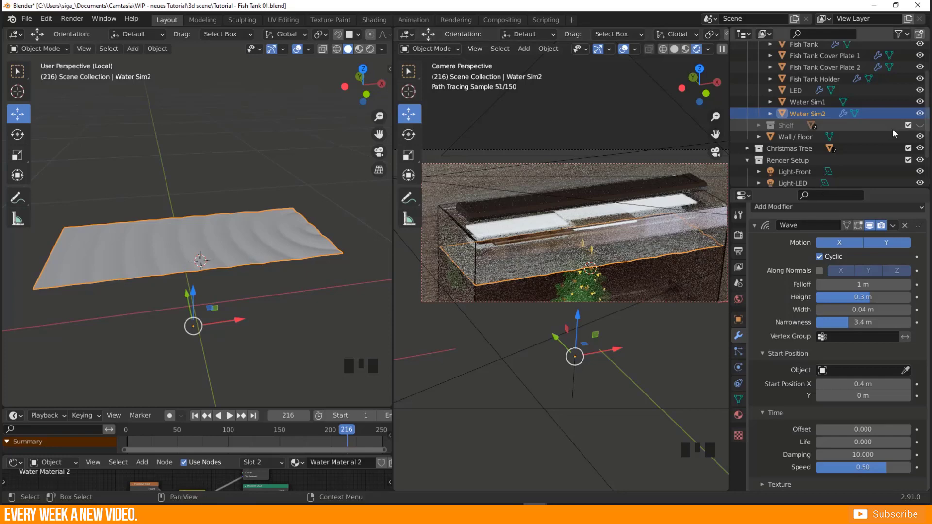
left_click(920, 102)
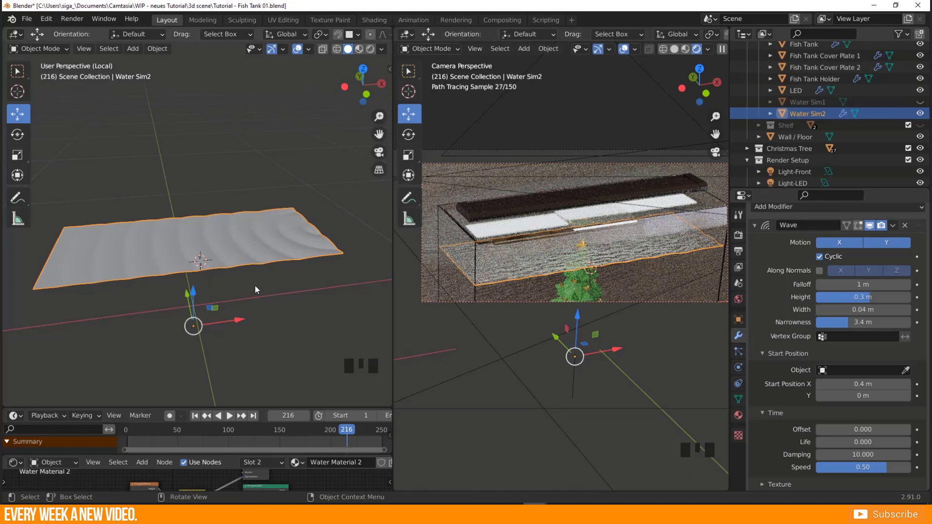
middle_click_drag(199, 261, 212, 234)
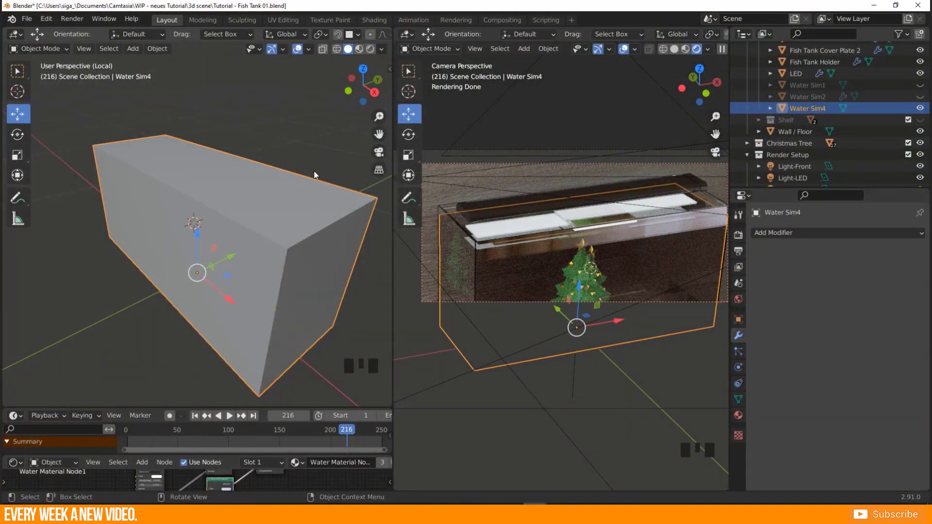
In Edit Mode, select the whole box and subdivide it with 100 cuts.
middle_click_drag(232, 244, 53, 268)
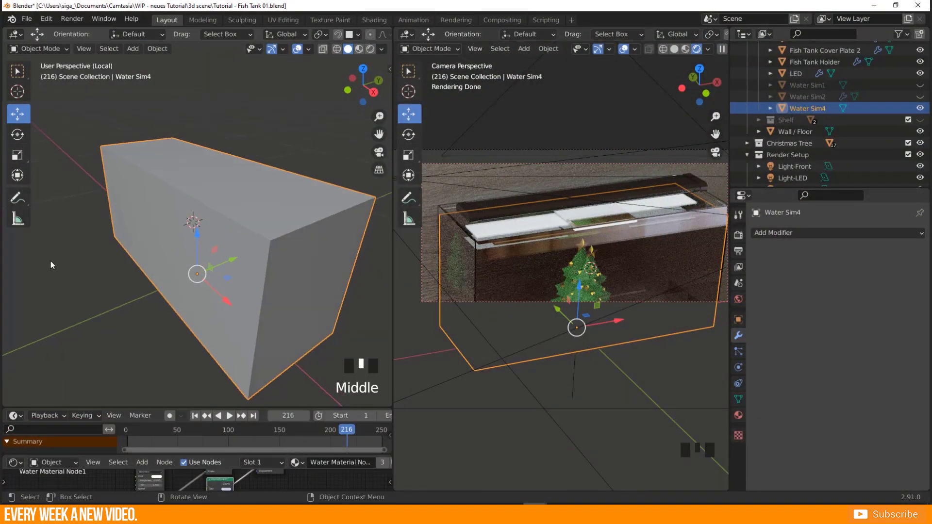
middle_click_drag(148, 265, 164, 278)
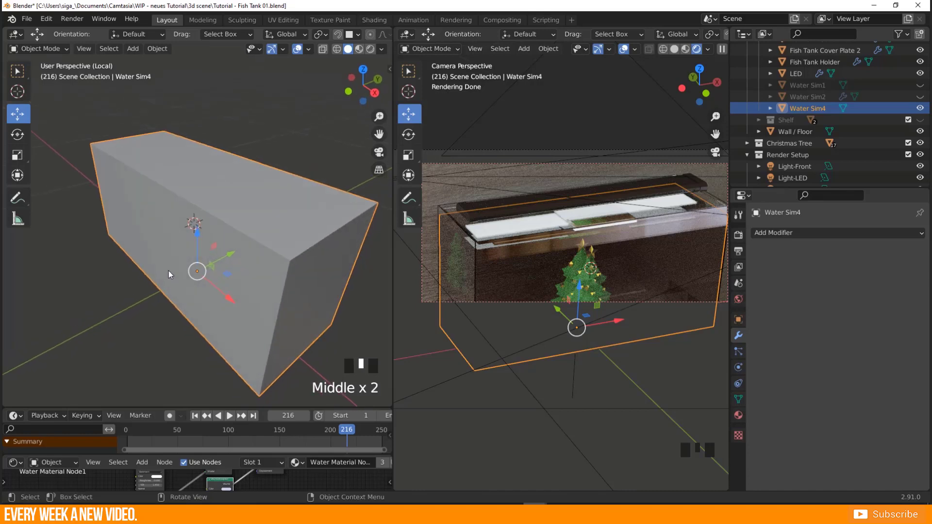
key("Tab")
key("a")
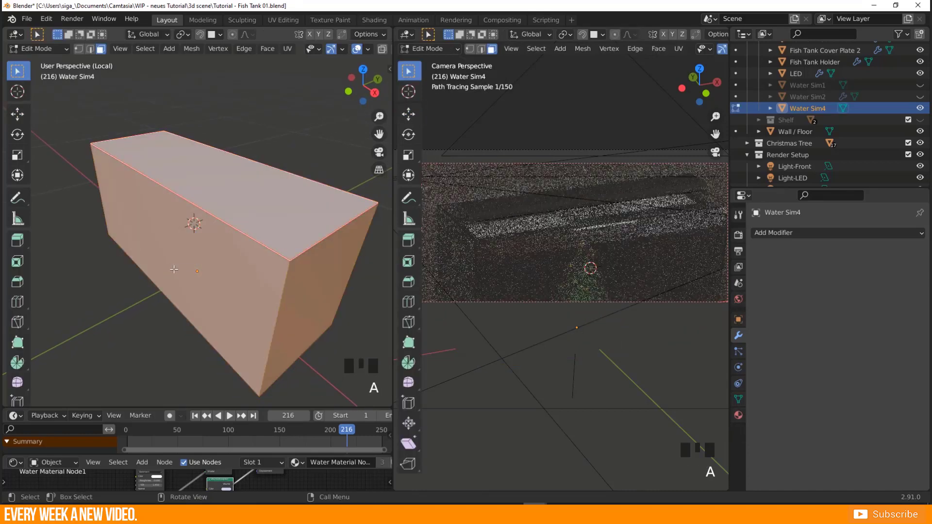
right_click_drag(264, 250, 225, 80)
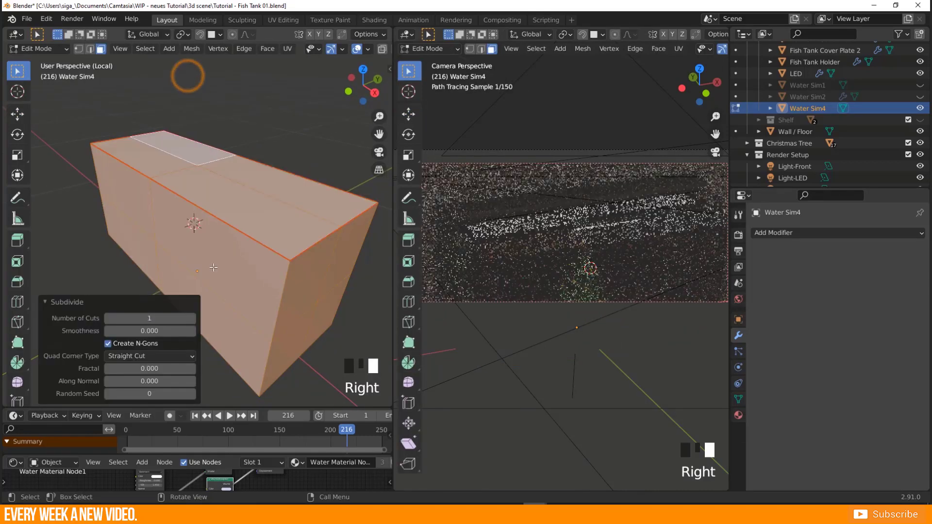
left_click(136, 317)
type("100")
key("Return")
scroll(249, 278, "up", 5)
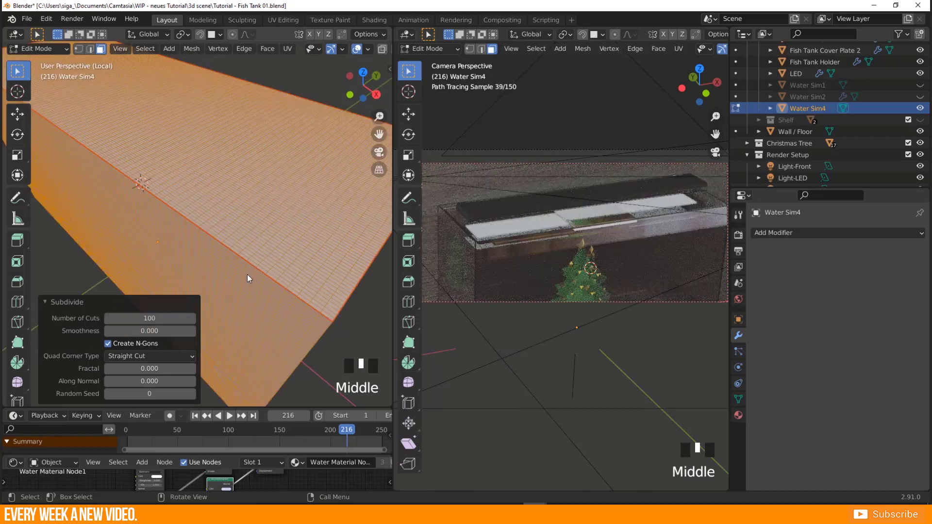
middle_click_drag(231, 282, 225, 277)
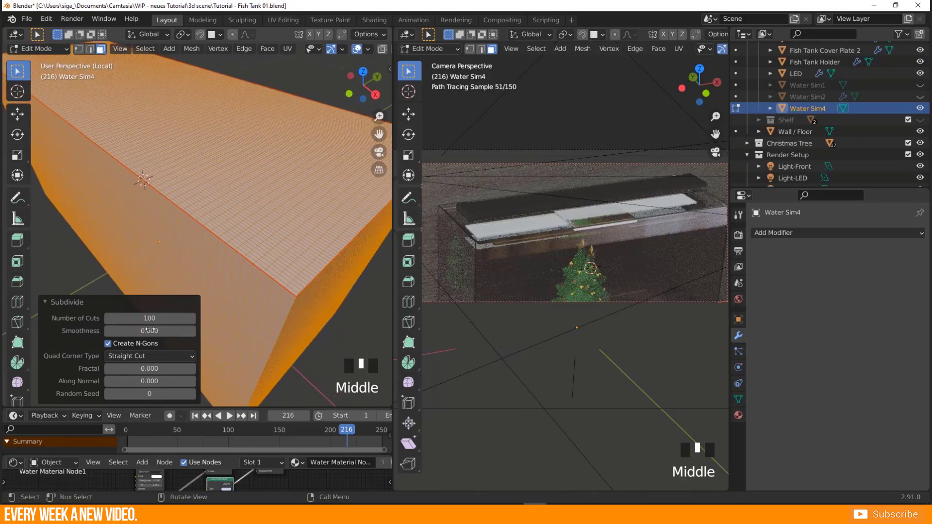
Reselect all faces and subdivide them again with 2 cuts.
left_click(289, 240)
key("a")
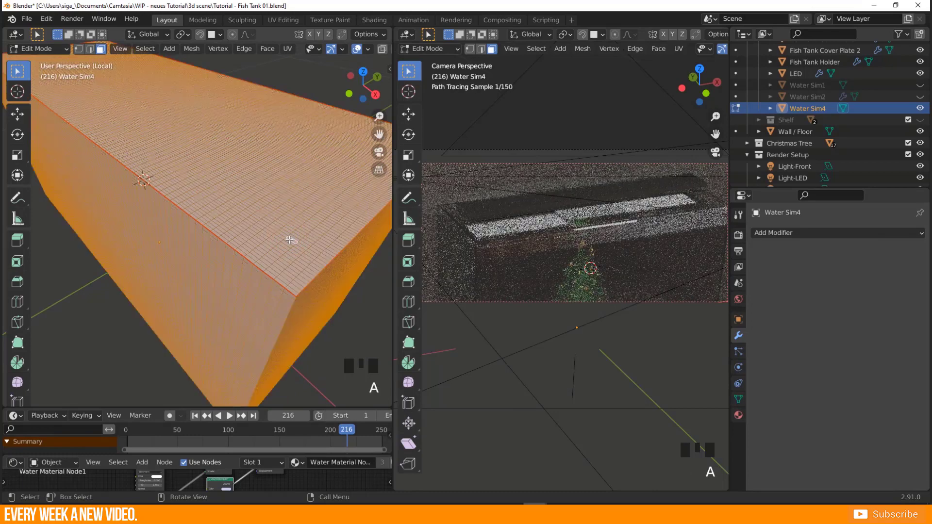
right_click(289, 240)
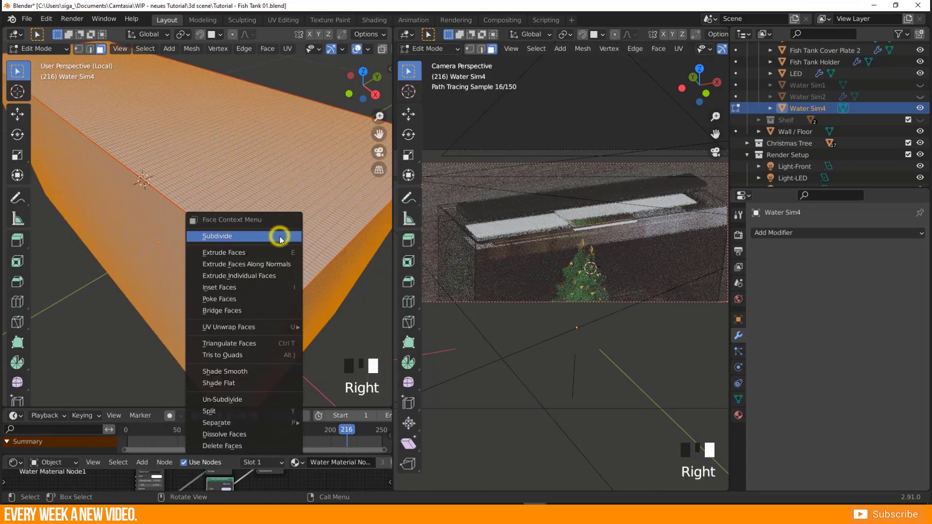
left_click(254, 237)
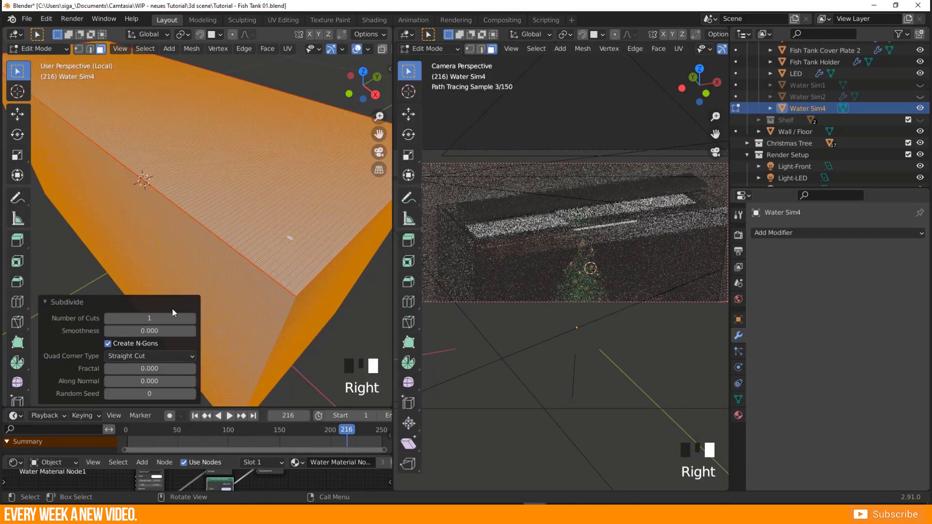
left_click(150, 318)
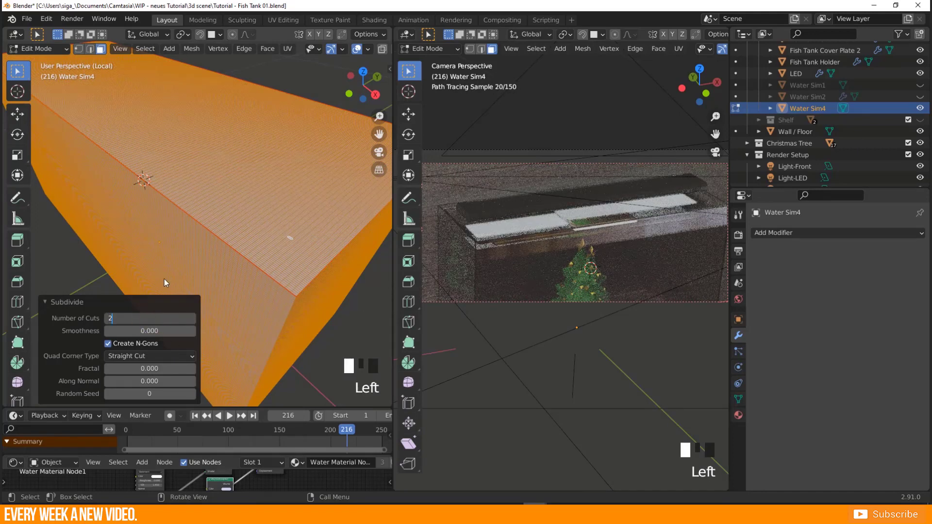
key("Return")
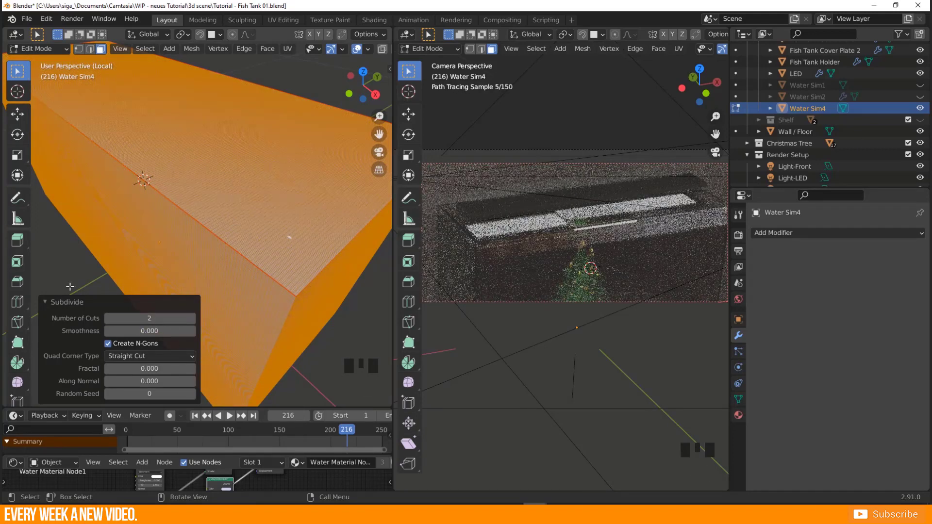
left_click(45, 302)
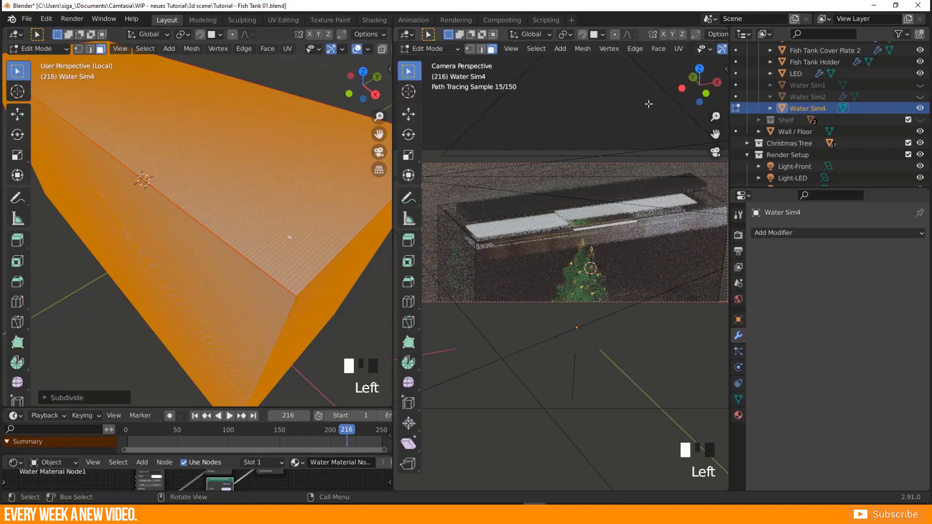
Pause the rendered preview, widen the modelling view to fill most of the screen, and exit Edit Mode.
left_click_drag(392, 220, 313, 196)
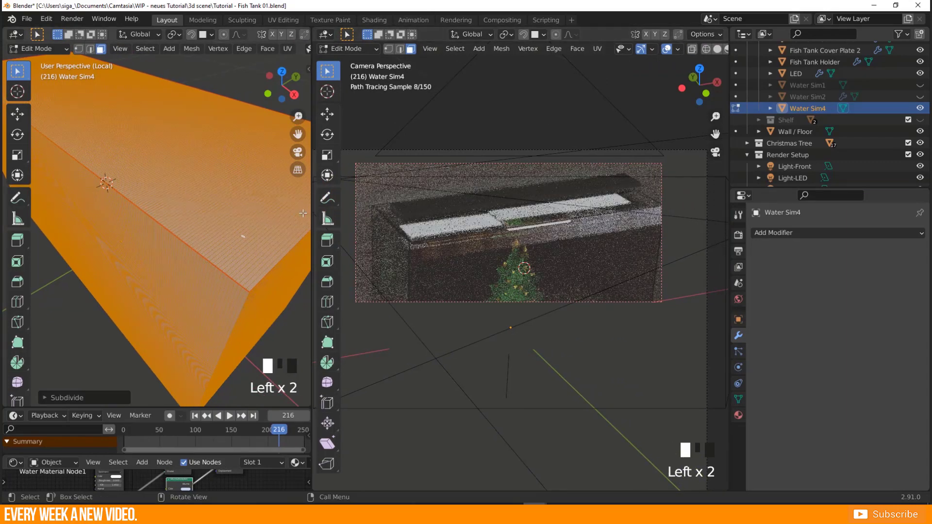
left_click_drag(313, 199, 270, 199)
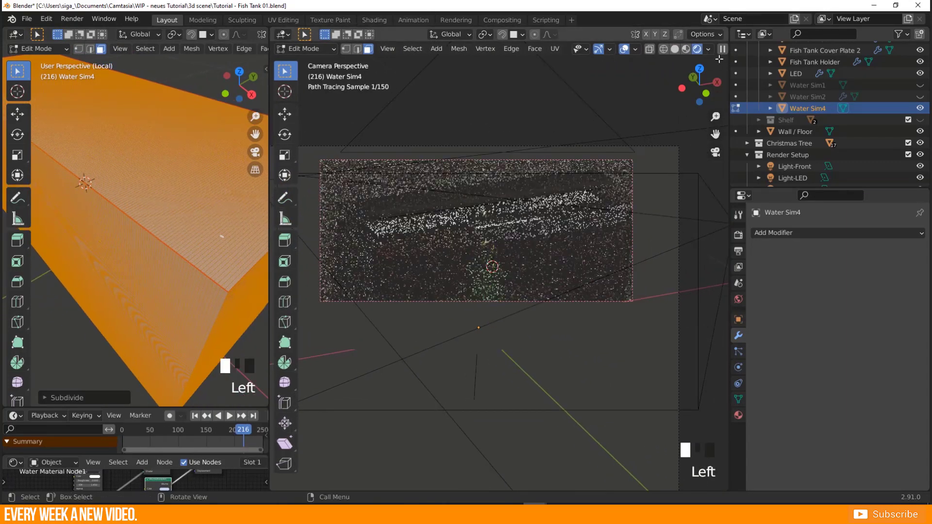
left_click(718, 48)
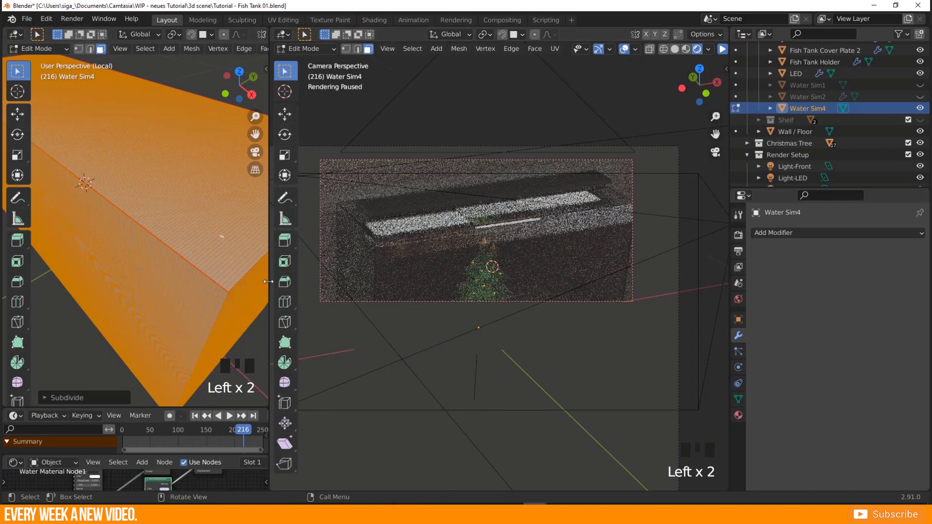
left_click_drag(268, 281, 695, 271)
scroll(311, 204, "down", 5)
middle_click_drag(310, 194, 340, 225)
scroll(302, 152, "up", 3)
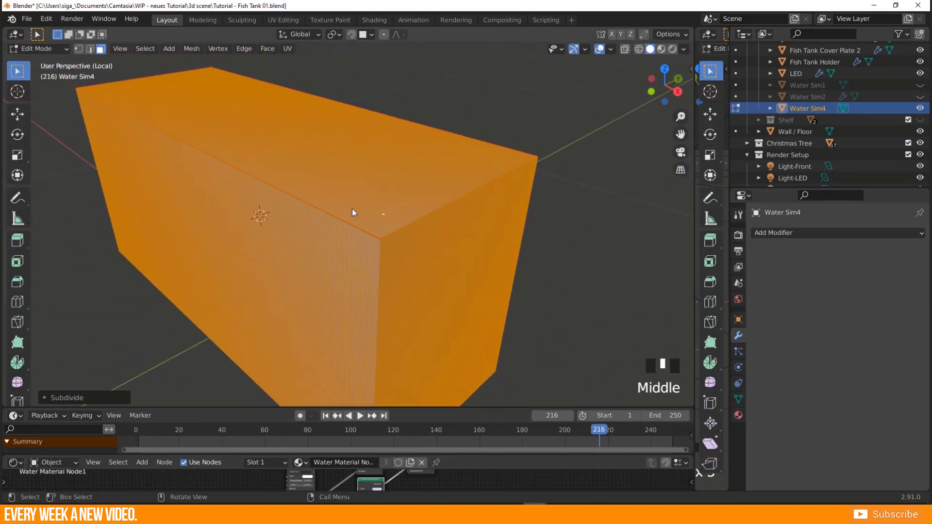
key("Tab")
Add a Physics > Ocean modifier to Water Sim4 and orbit around the generated ocean surface.
mouse_move(372, 197)
middle_mouse_down()
mouse_move(374, 205)
mouse_move(381, 197)
middle_mouse_up()
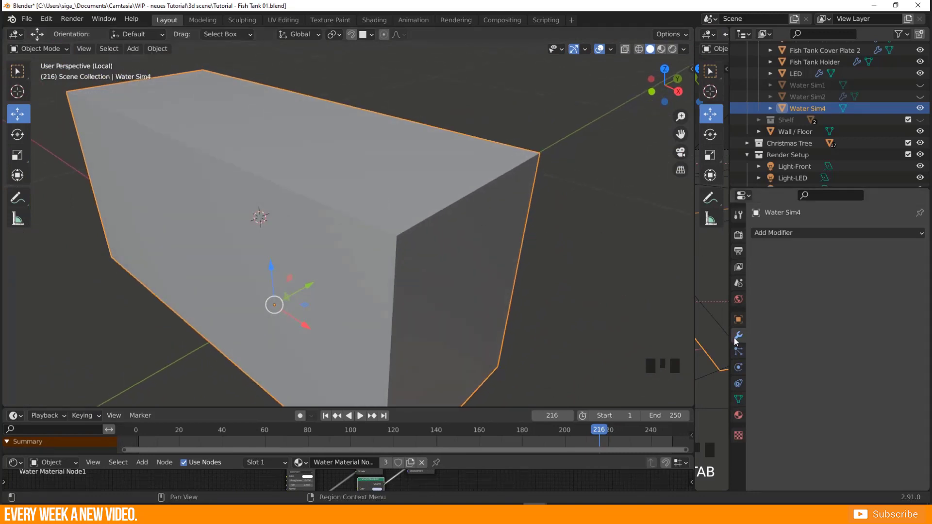
left_click(789, 231)
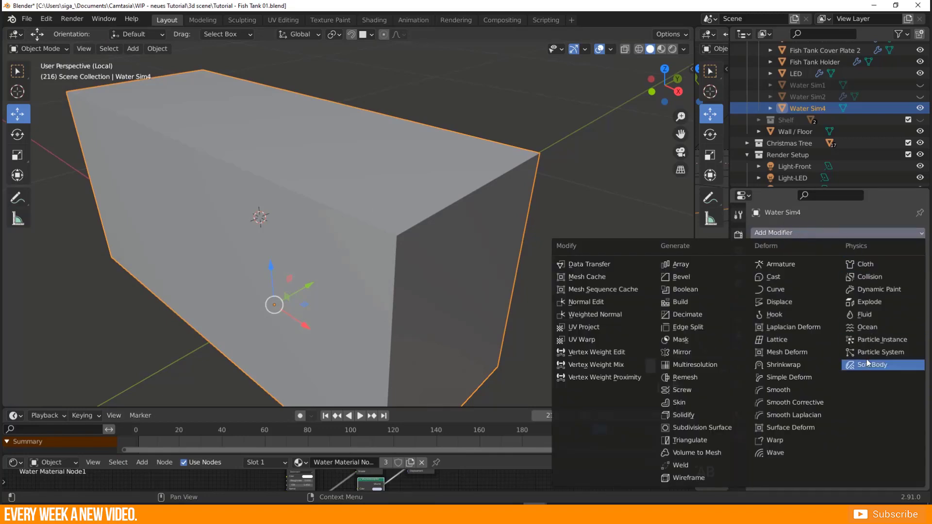
left_click(870, 327)
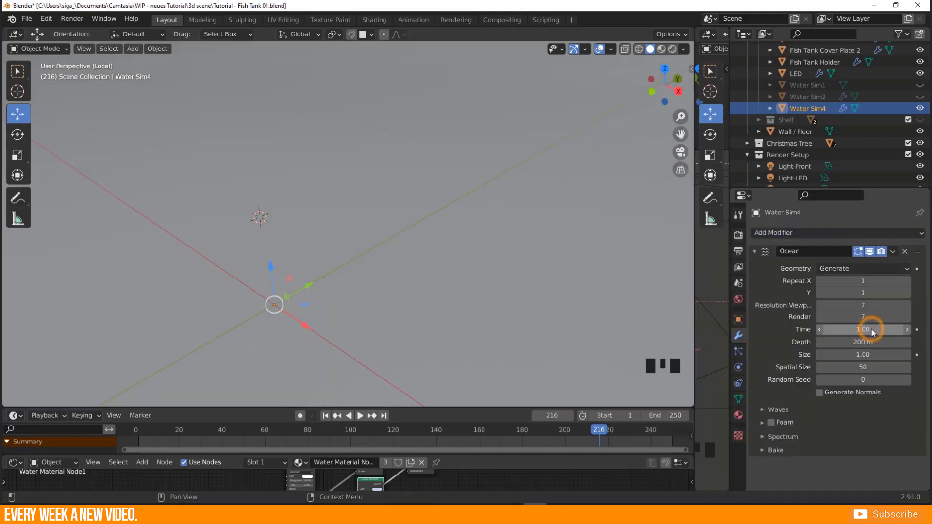
scroll(395, 231, "down", 16)
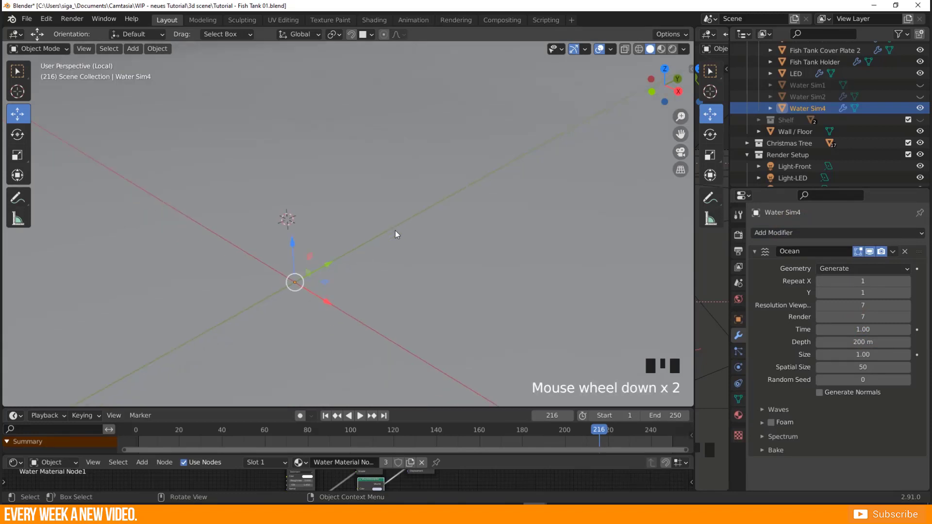
scroll(392, 228, "down", 9)
middle_click_drag(392, 228, 254, 196)
middle_click_drag(424, 314, 208, 294)
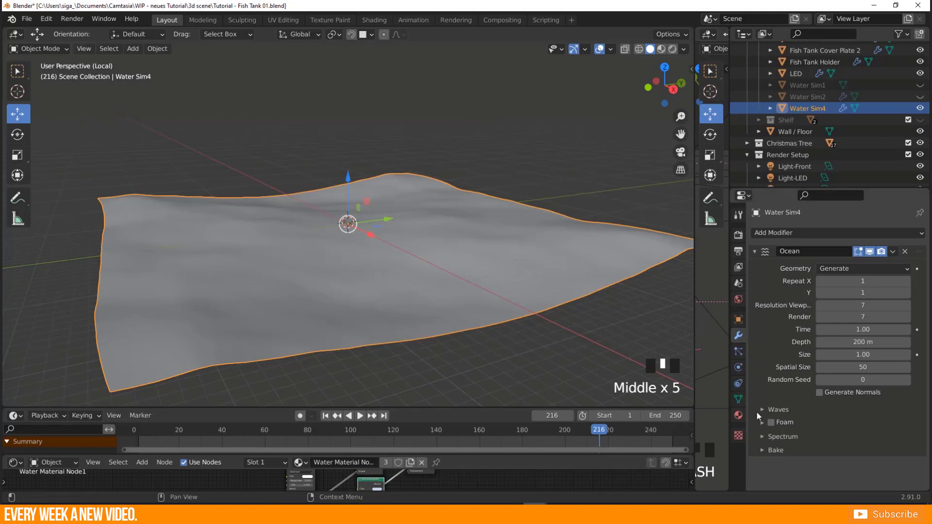
left_click(777, 409)
At the first frame, set wave Scale to 0.700 and Smallest Wave to 0 m.
scroll(788, 388, "down", 5)
scroll(790, 393, "down", 1)
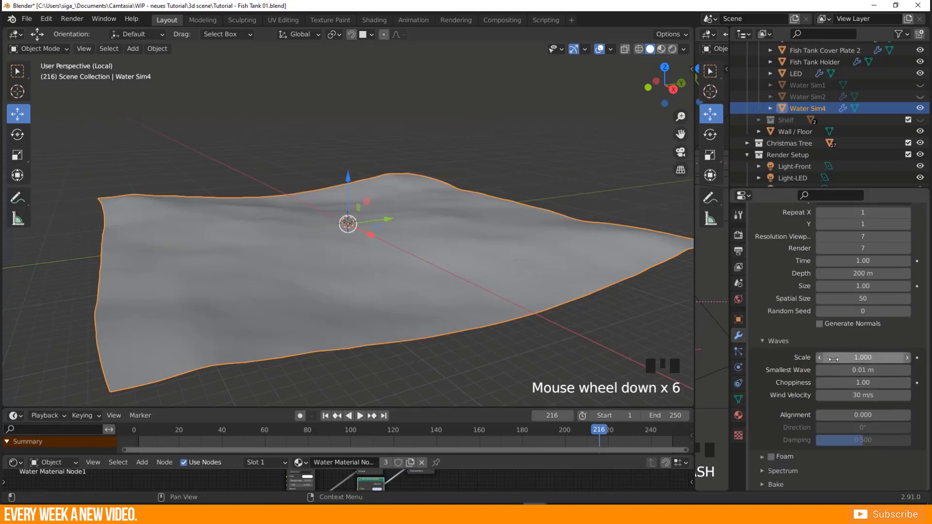
mouse_move(843, 358)
left_mouse_down()
mouse_move(910, 357)
mouse_move(827, 358)
mouse_move(873, 371)
mouse_move(854, 357)
left_mouse_up()
key("shift+Left")
left_click(820, 369)
middle_click_drag(413, 278, 207, 207)
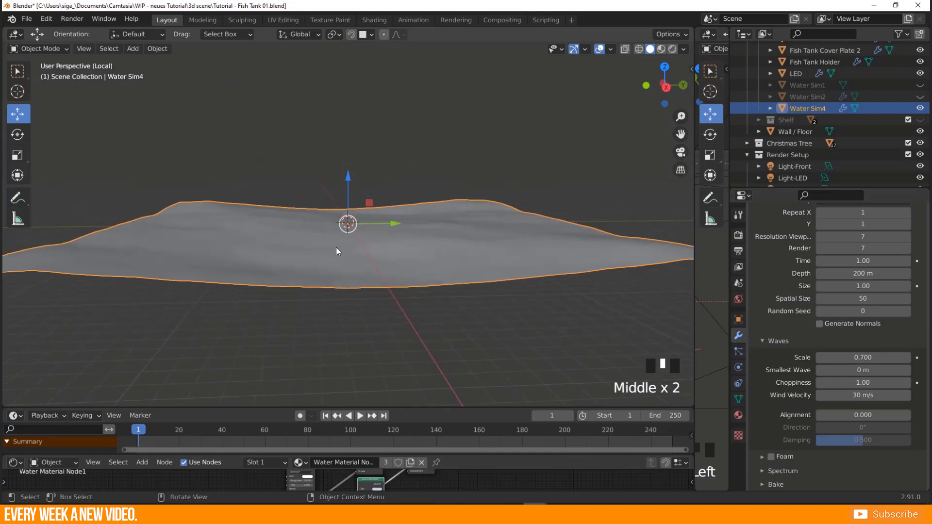
middle_click_drag(305, 228, 306, 238)
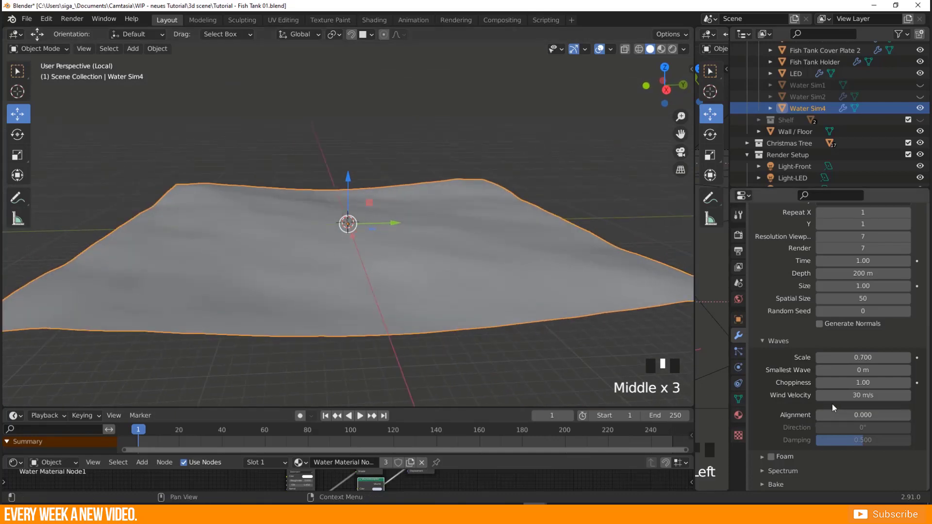
Set Wind Velocity to -7.4 m/s, Choppiness to 3.04 and viewport Resolution to 10.
left_click_drag(862, 395, 888, 383)
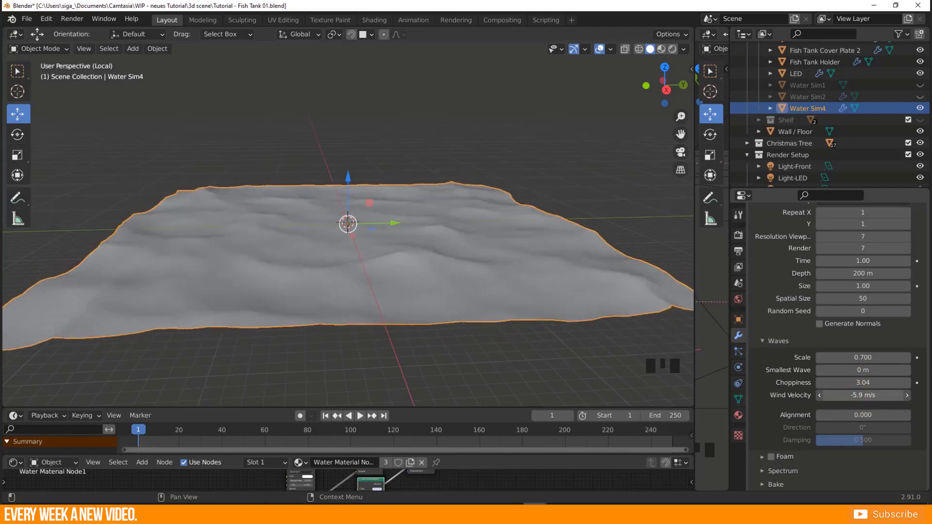
middle_click_drag(369, 284, 404, 282)
left_click_drag(869, 396, 857, 392)
scroll(893, 340, "up", 3)
left_click(907, 293)
left_click(907, 294)
left_click(907, 293)
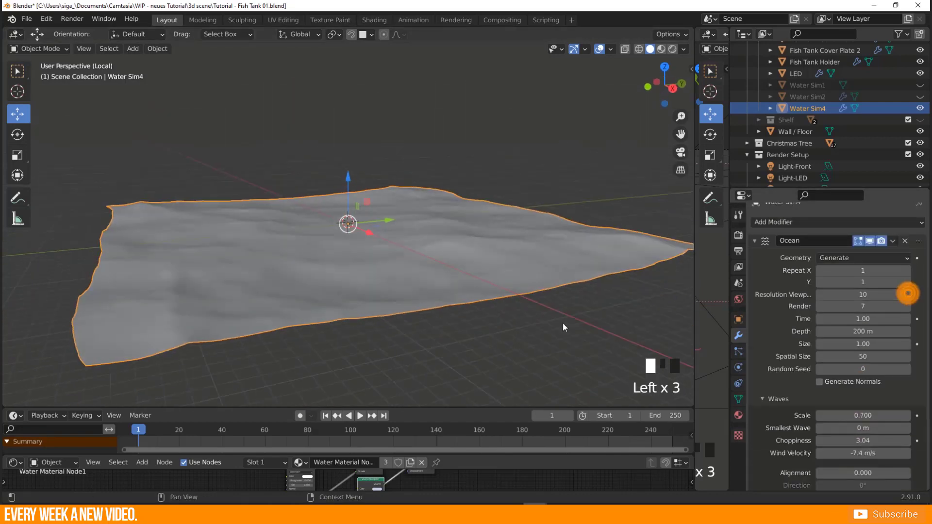
key("KP_Decimal")
Raise the ocean Time value to 12.03.
left_click_drag(893, 318, 869, 319)
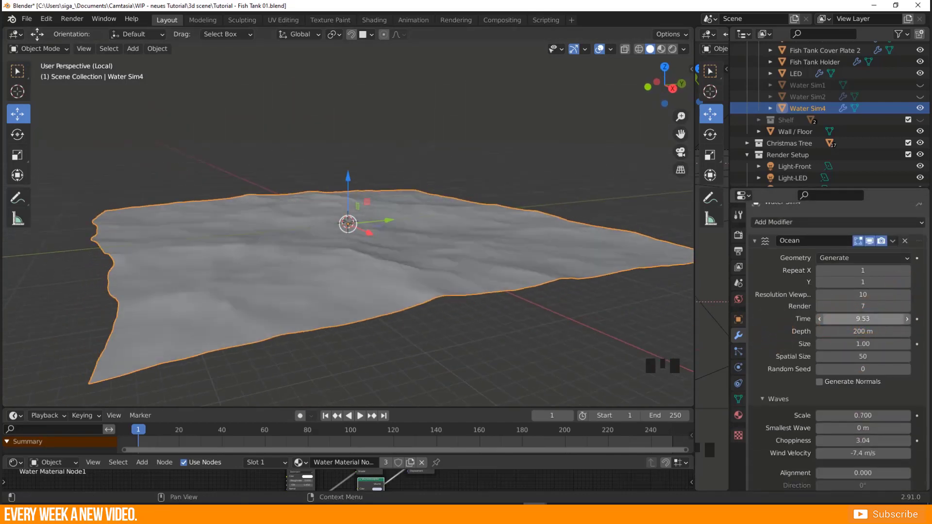
middle_click_drag(436, 315, 466, 306)
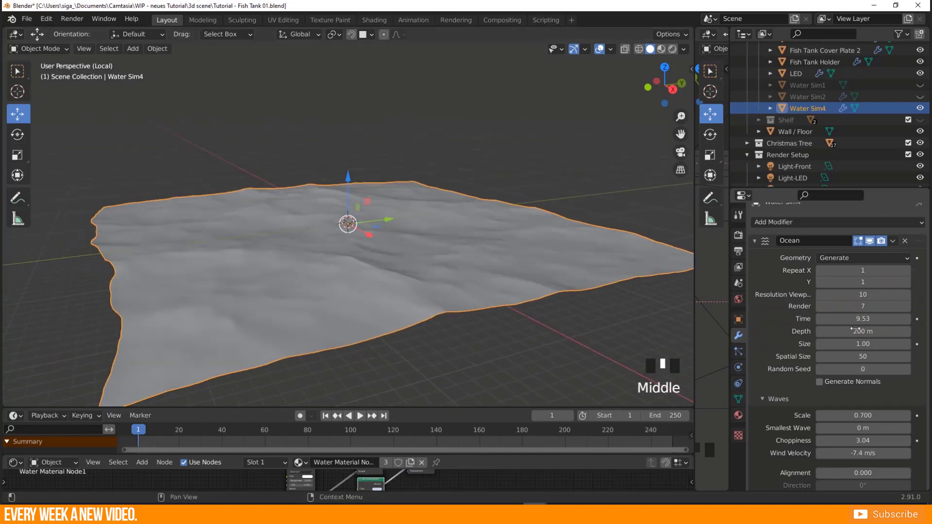
left_click(840, 320)
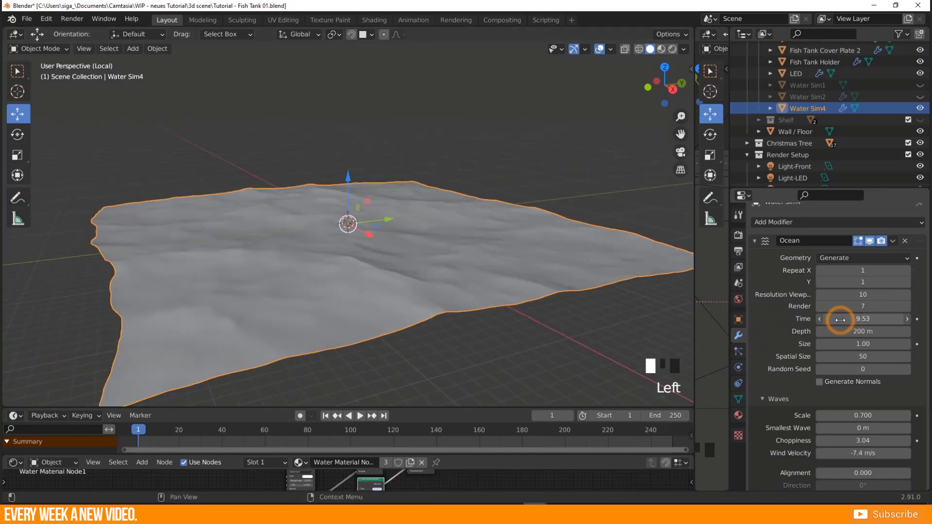
left_click_drag(839, 320, 898, 320)
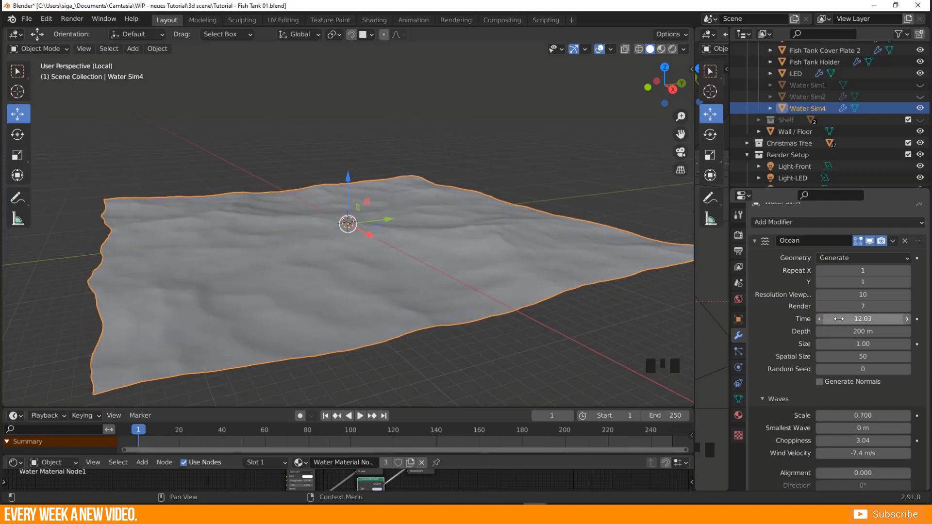
left_click(841, 319)
Keyframe the ocean Time at the current frame, then keyframe Time 1.00 at frame 220.
key("i")
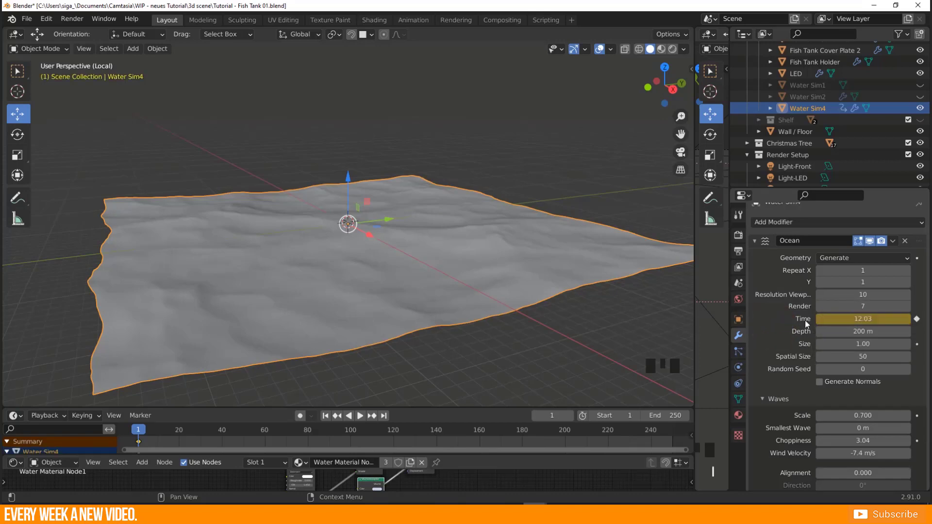
key("space")
left_click(607, 430)
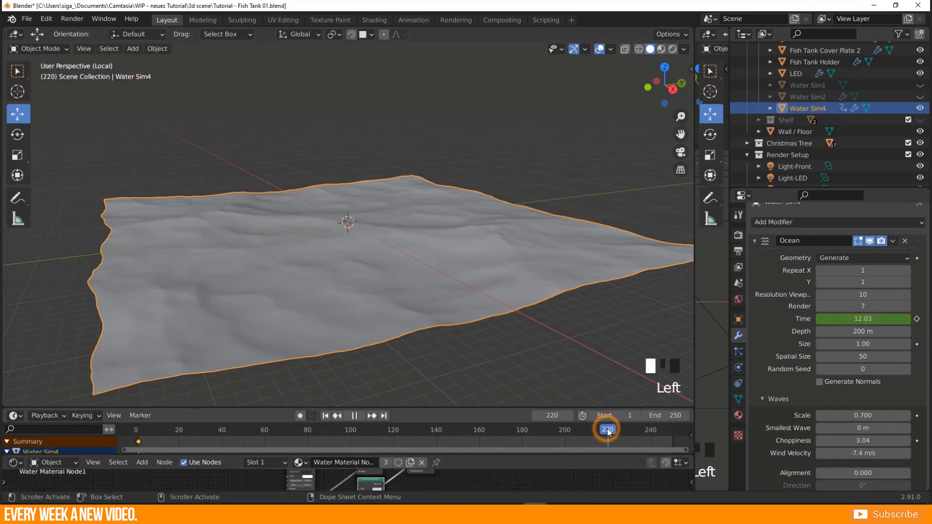
key("space")
left_click_drag(868, 322, 830, 322)
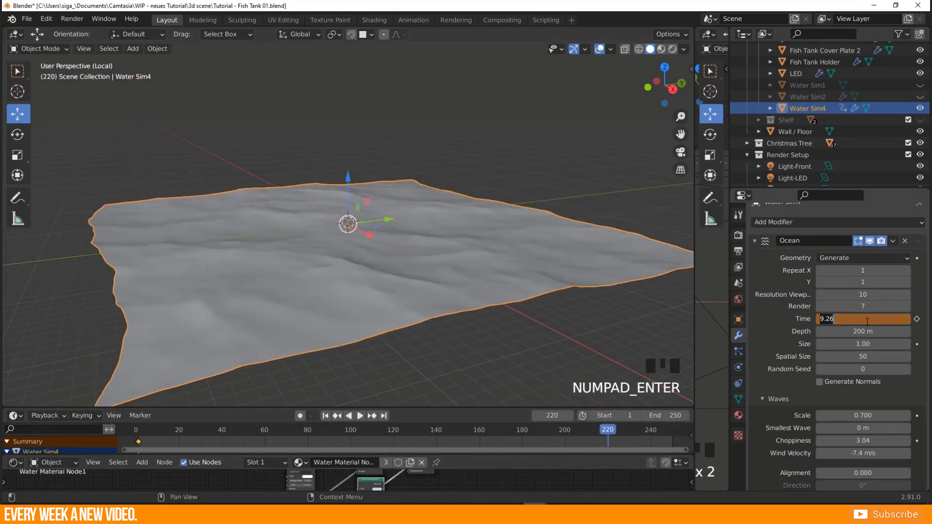
key("KP_Enter")
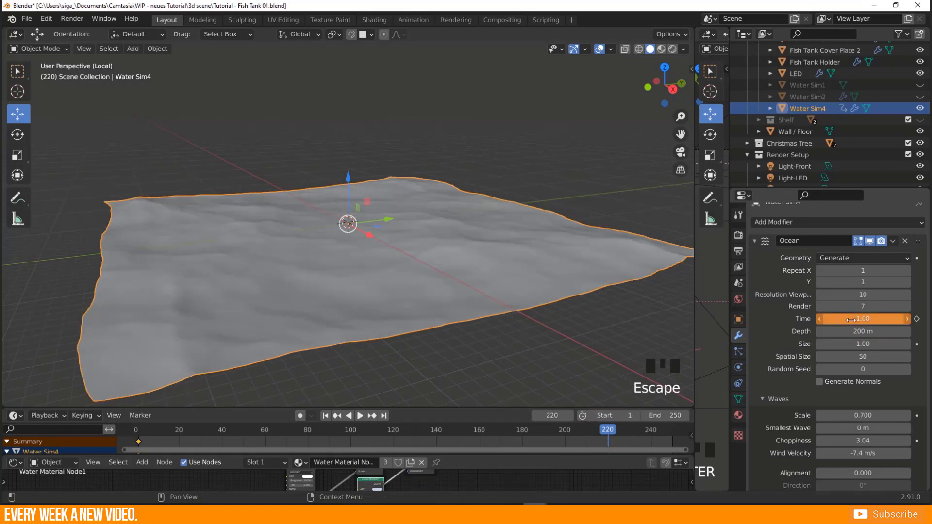
key("i")
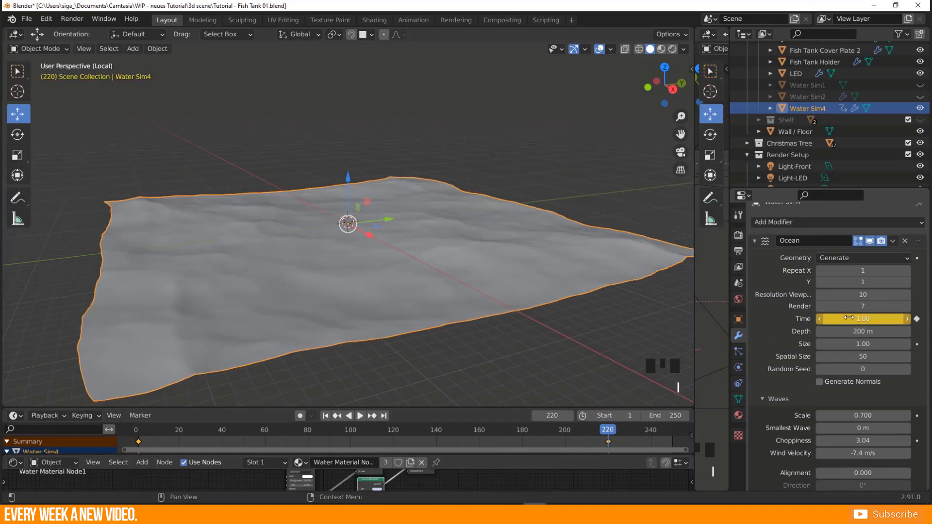
Return to frame 0 and play the animation to preview the moving waves.
key("space")
left_click(136, 431)
left_click_drag(137, 431, 135, 431)
key("space")
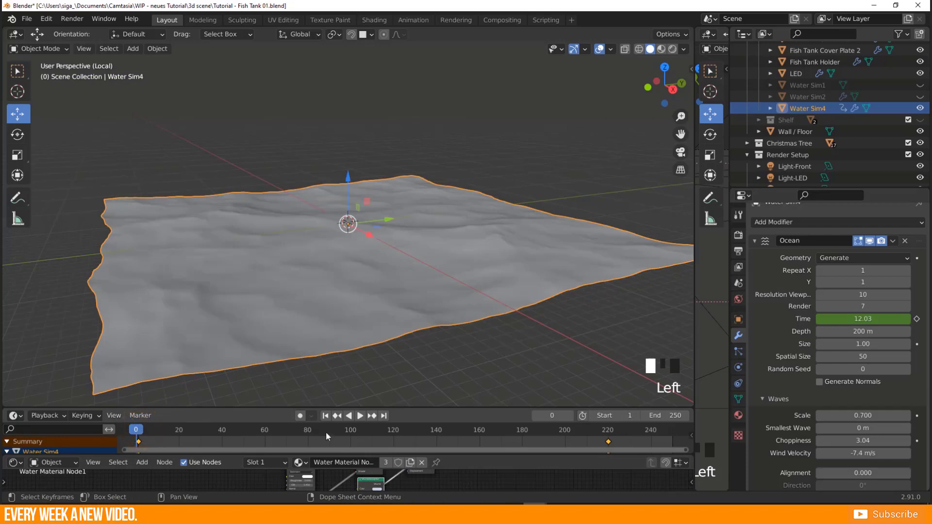
left_click(359, 415)
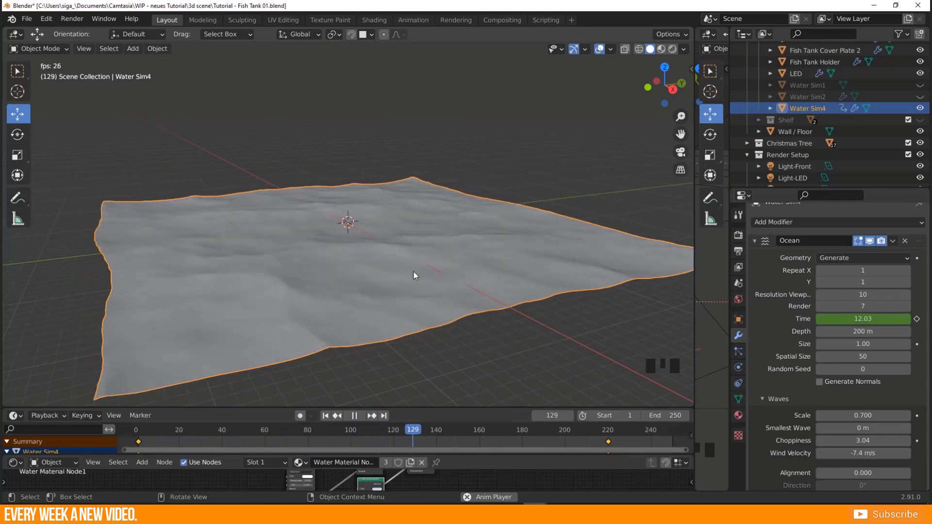
left_click(354, 415)
Raise the ocean Waves Scale to 1.200 for larger waves.
middle_click_drag(346, 345, 126, 328)
mouse_move(329, 295)
middle_mouse_down()
mouse_move(322, 305)
mouse_move(337, 303)
middle_mouse_up()
scroll(824, 417, "down", 2)
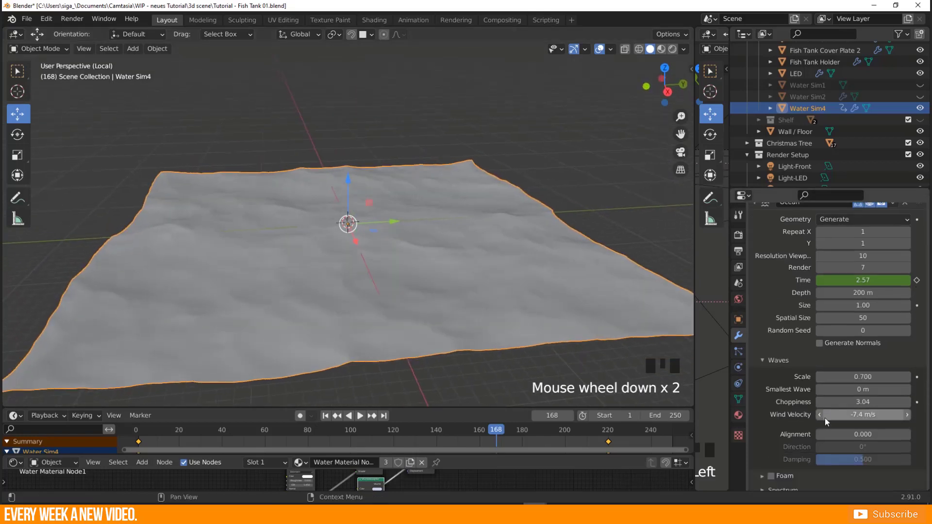
scroll(824, 417, "down", 1)
mouse_move(856, 358)
left_mouse_down()
mouse_move(879, 357)
mouse_move(844, 358)
left_mouse_up()
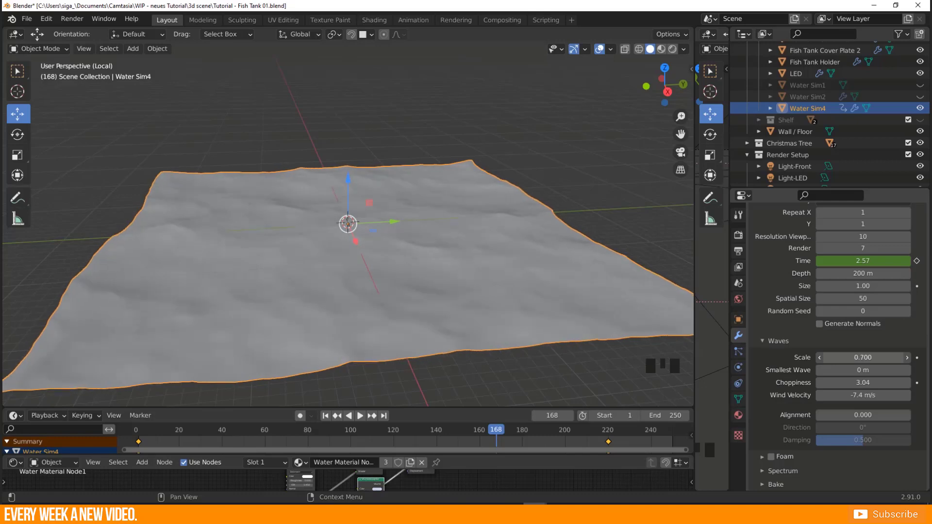
Apply the Ocean modifier on Water Sim4 and leave Local view to see the whole scene.
scroll(406, 205, "down", 5)
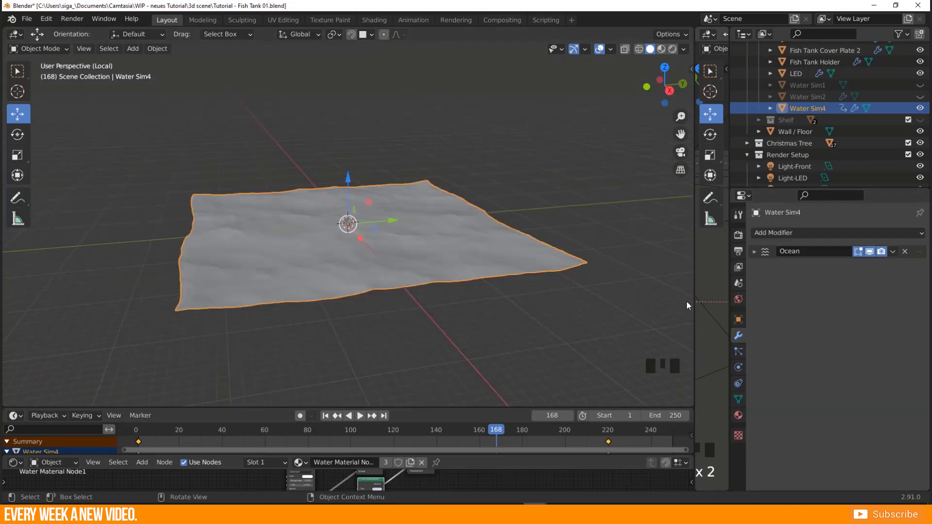
mouse_move(421, 256)
middle_mouse_down()
mouse_move(418, 269)
mouse_move(409, 255)
mouse_move(436, 249)
middle_mouse_up()
middle_click_drag(474, 279, 487, 273)
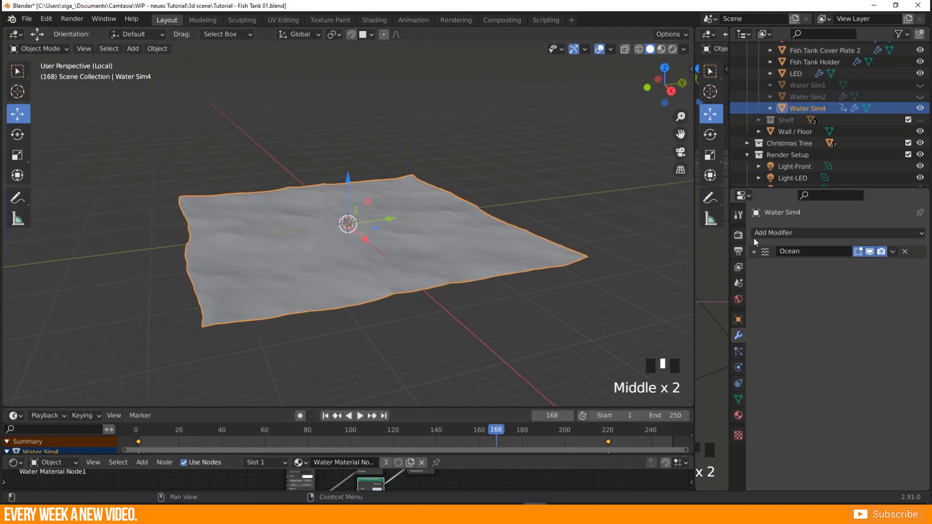
key("ctrl+a")
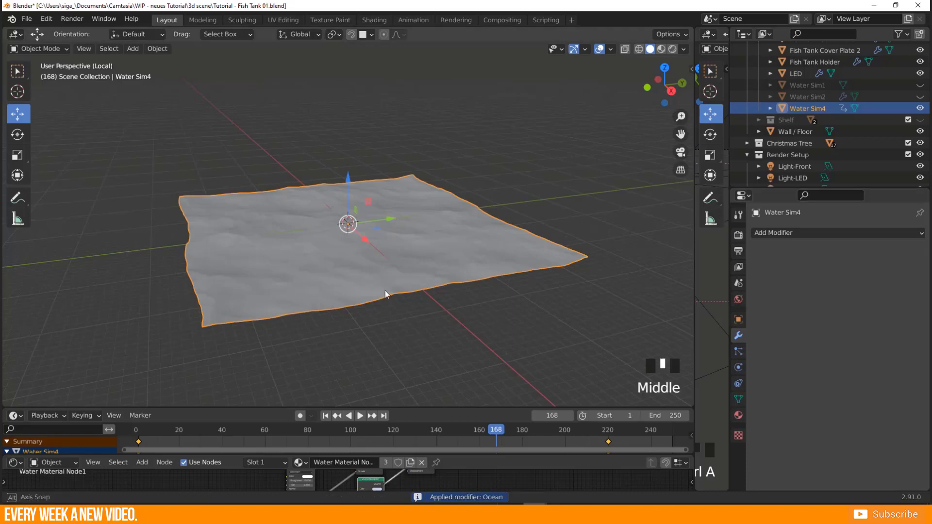
middle_click_drag(383, 290, 389, 299)
key("KP_Divide")
Scale the water plane down toward the fish tank's size.
middle_click_drag(340, 234, 295, 221)
scroll(330, 231, "up", 20)
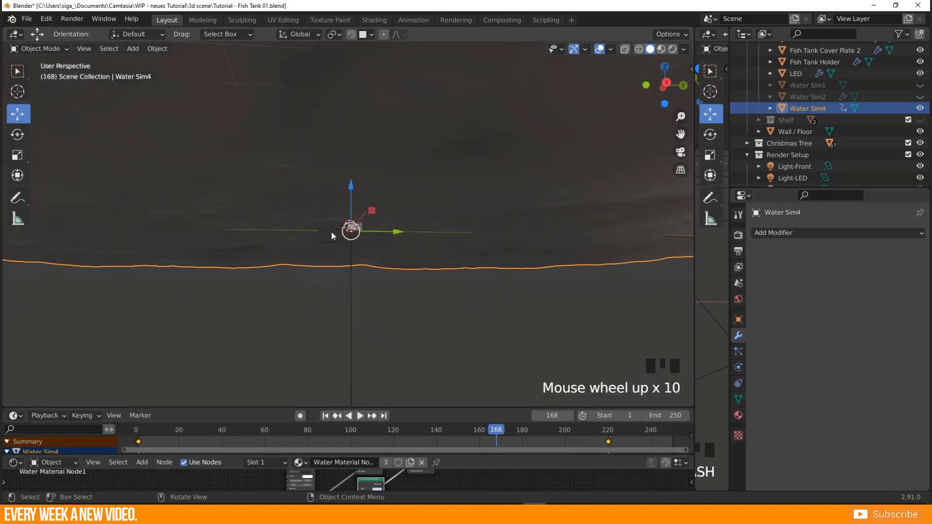
scroll(353, 236, "down", 15)
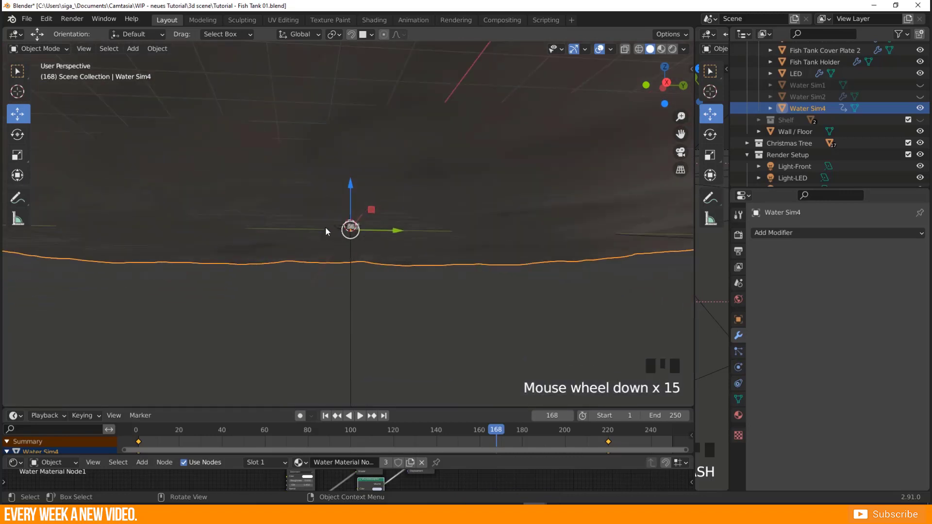
scroll(314, 263, "down", 2)
left_click(529, 300)
key("s")
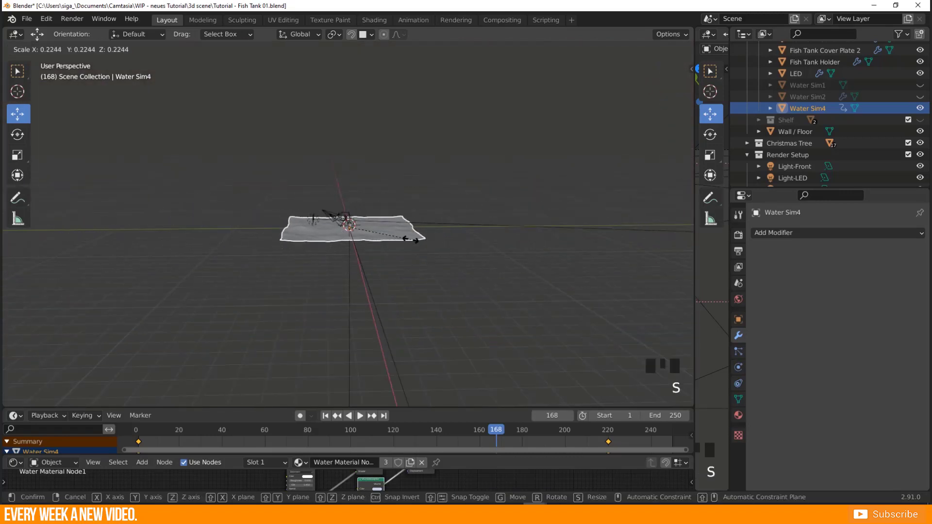
left_click(351, 258)
scroll(351, 258, "up", 4)
scroll(277, 263, "up", 7)
Move Water Sim4 so it sits over the fish tank.
middle_click_drag(276, 263, 406, 284)
key("g")
left_click(410, 254)
scroll(377, 249, "up", 3)
middle_click_drag(376, 250, 324, 252)
scroll(510, 304, "up", 3)
scroll(510, 305, "up", 5)
scroll(487, 290, "down", 4)
middle_click_drag(449, 292, 401, 285)
scroll(401, 285, "down", 4)
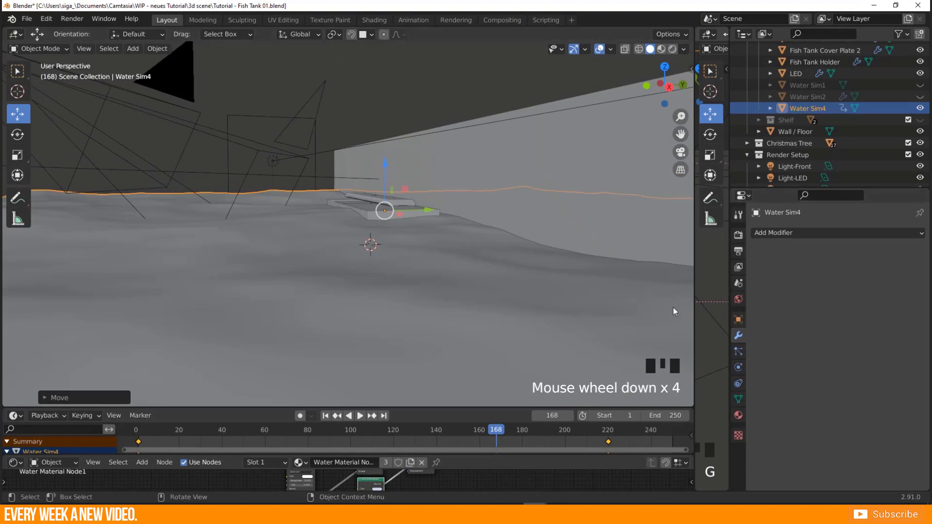
Resize the water surface to fit the tank.
key("s")
key("s")
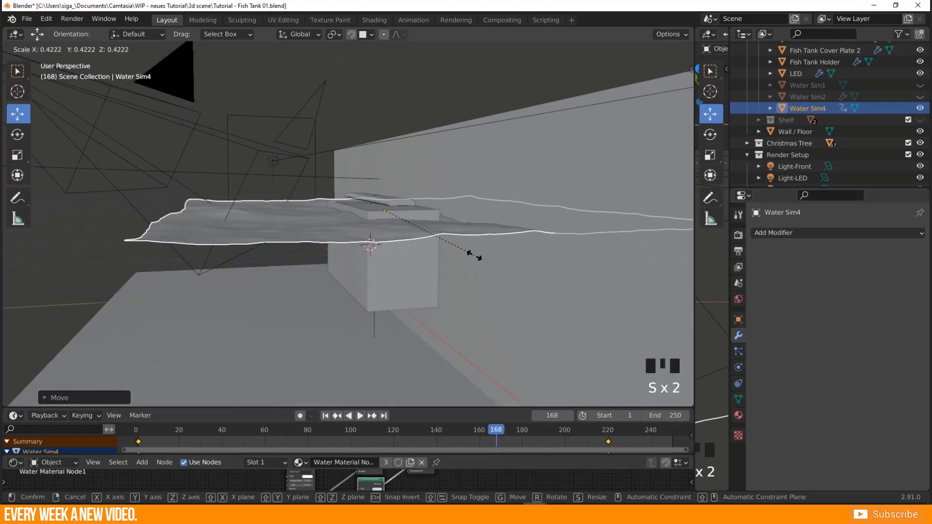
left_click(445, 232)
middle_click_drag(445, 232, 382, 252)
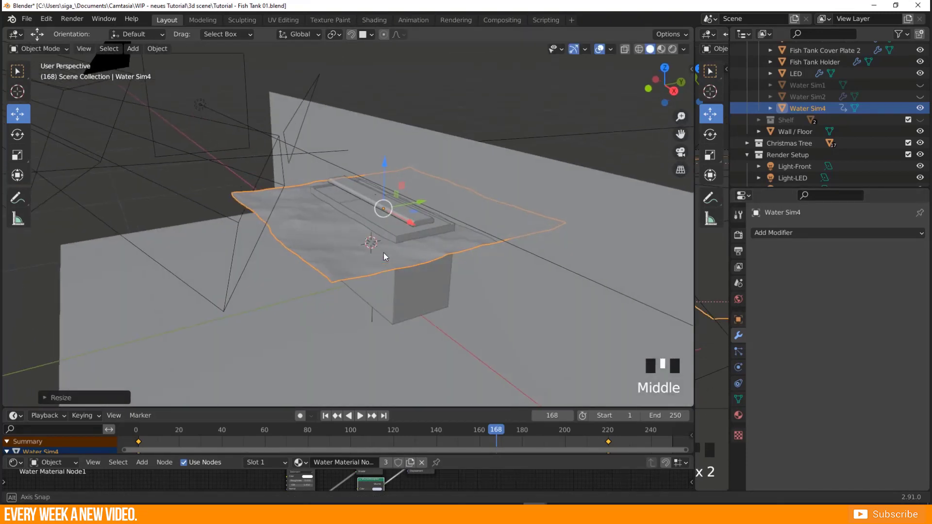
scroll(443, 280, "up", 4)
middle_click_drag(443, 279, 380, 260)
middle_click_drag(318, 231, 242, 301)
scroll(342, 253, "down", 4)
Enter Edit Mode on the water mesh and select its bottom border loop.
key("Tab")
scroll(194, 349, "up", 2)
left_click(172, 375, "alt")
In vertex mode, select all four border edge loops of the water surface.
key("1")
left_click(173, 373)
left_click(174, 365, "alt")
left_click(174, 357, "alt+shift")
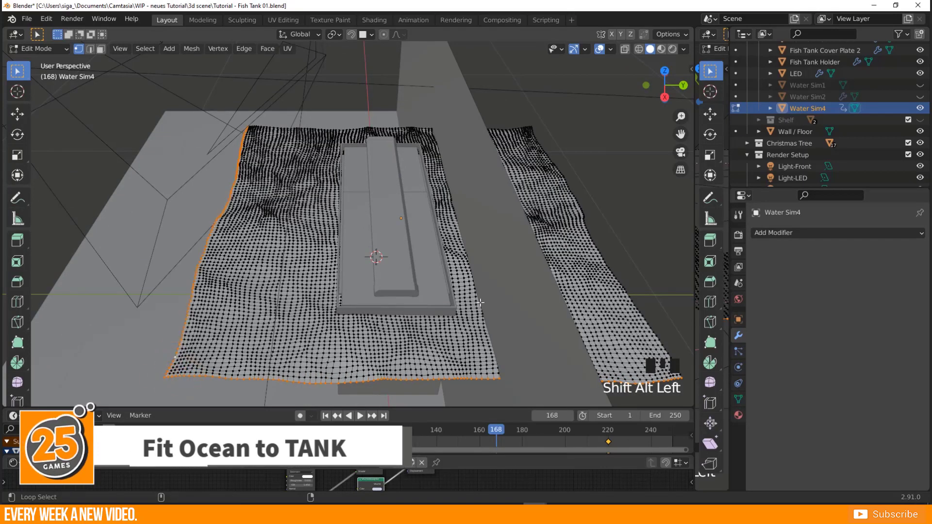
left_click(635, 302, "alt+shift")
middle_click_drag(635, 302, 218, 228)
left_click(160, 260, "alt+shift")
scroll(160, 260, "down", 2)
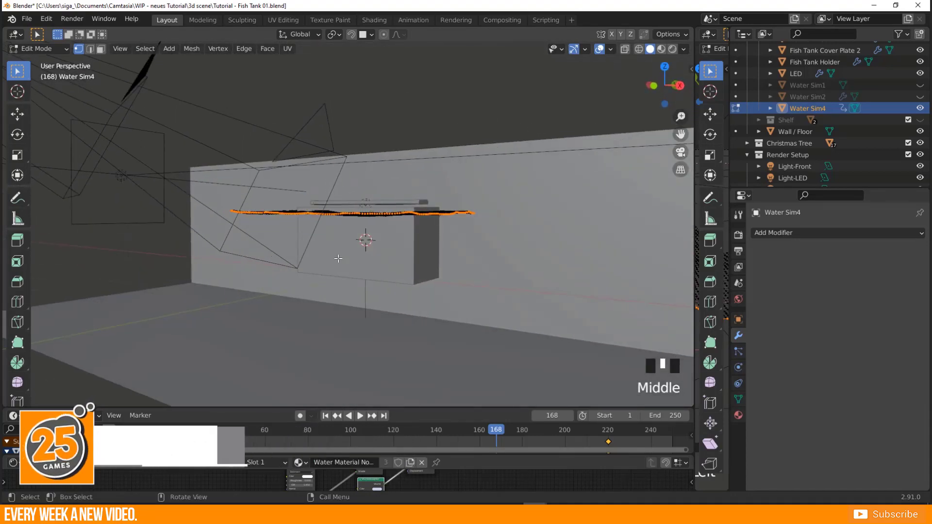
Extrude the border edges about 0.335 m down along Z, then return to Object Mode.
key("e")
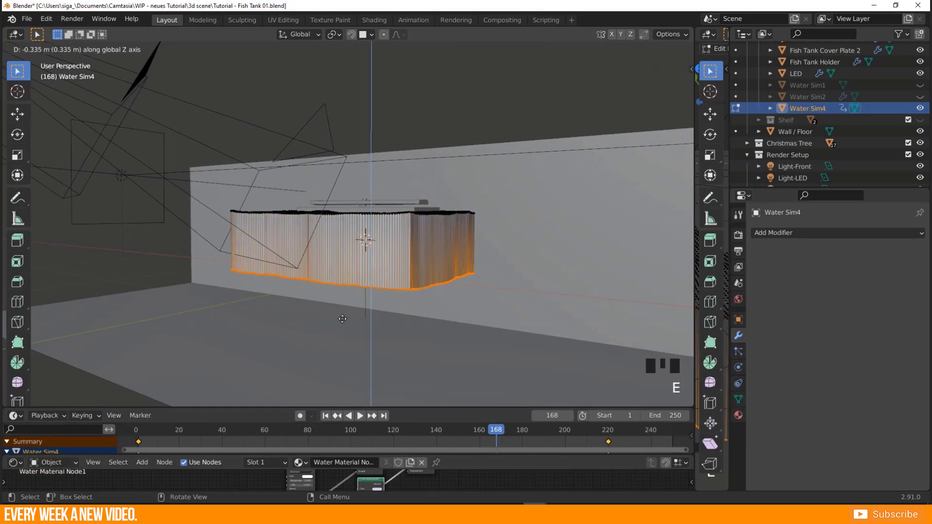
left_click(343, 340)
middle_click_drag(343, 340, 398, 286)
key("Tab")
scroll(374, 254, "up", 3)
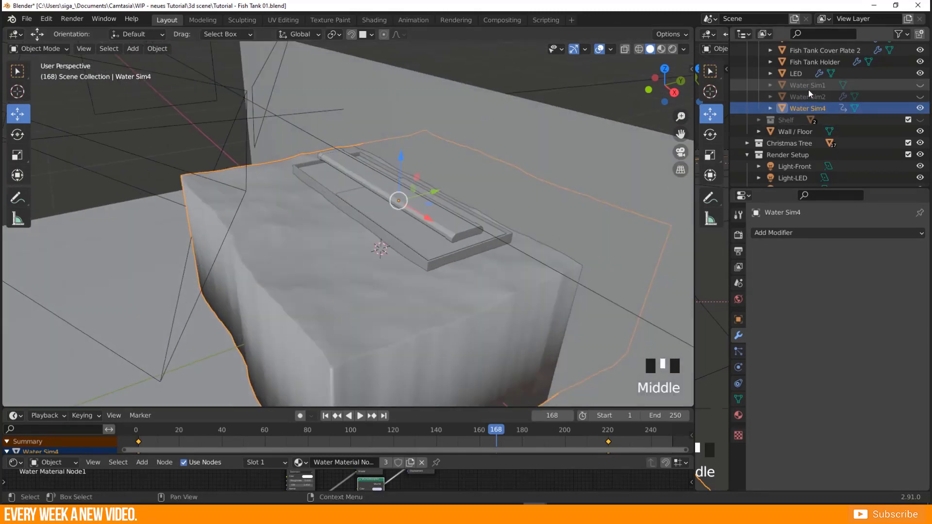
Duplicate Water Sim1 in place, hide the original, and rename the copy Domain.
left_click(918, 86)
left_click(351, 250)
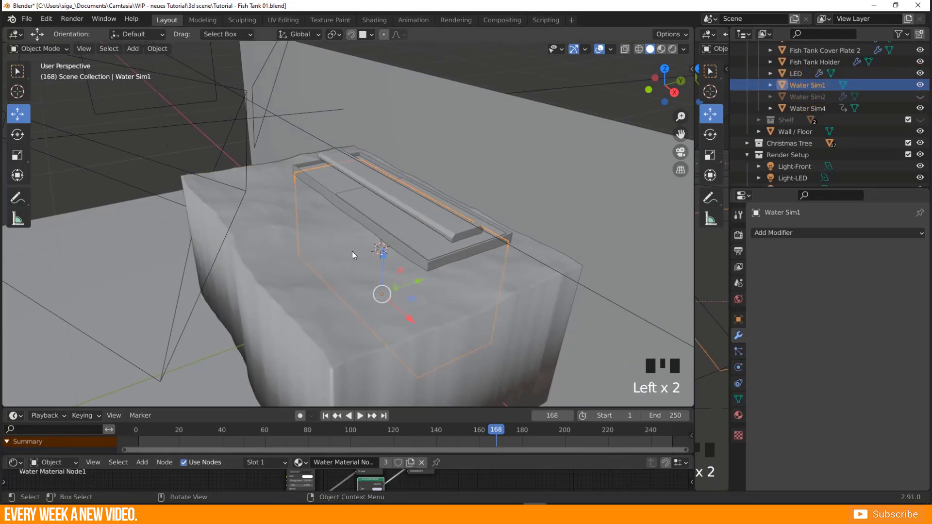
key("shift+d")
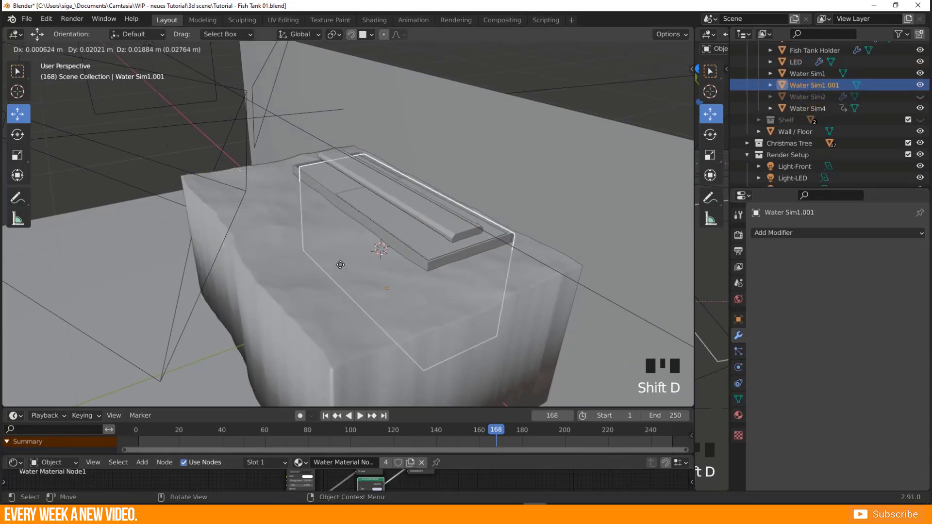
right_click(352, 274)
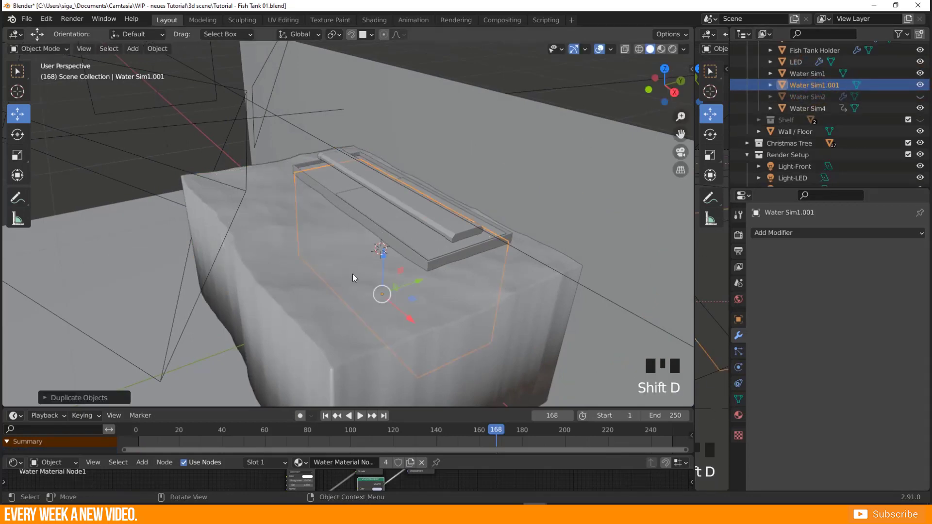
left_click(919, 73)
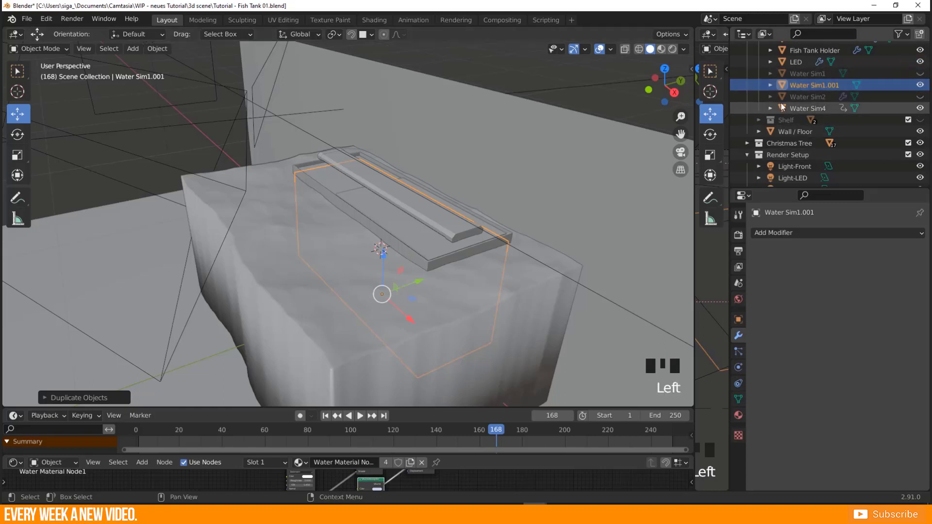
double_click(828, 86)
scroll(828, 85, "up", 2)
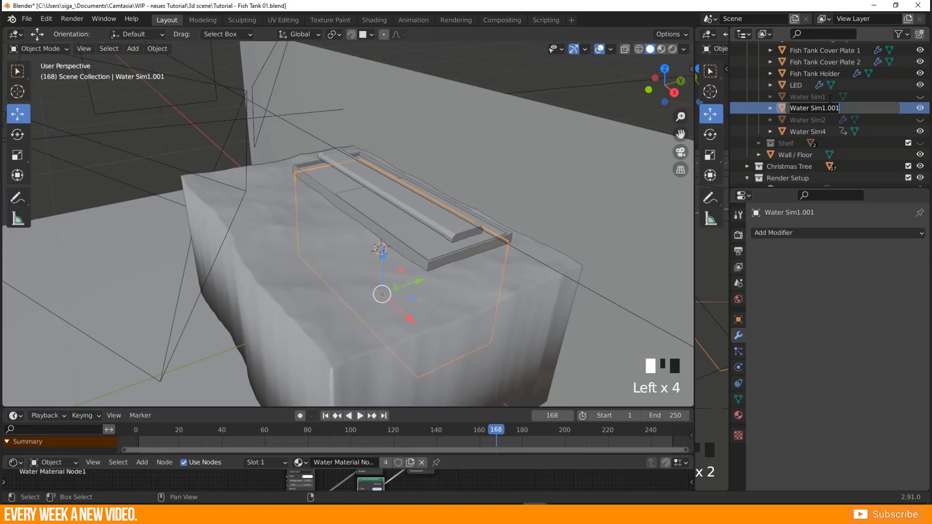
key("Return")
scroll(829, 99, "up", 2)
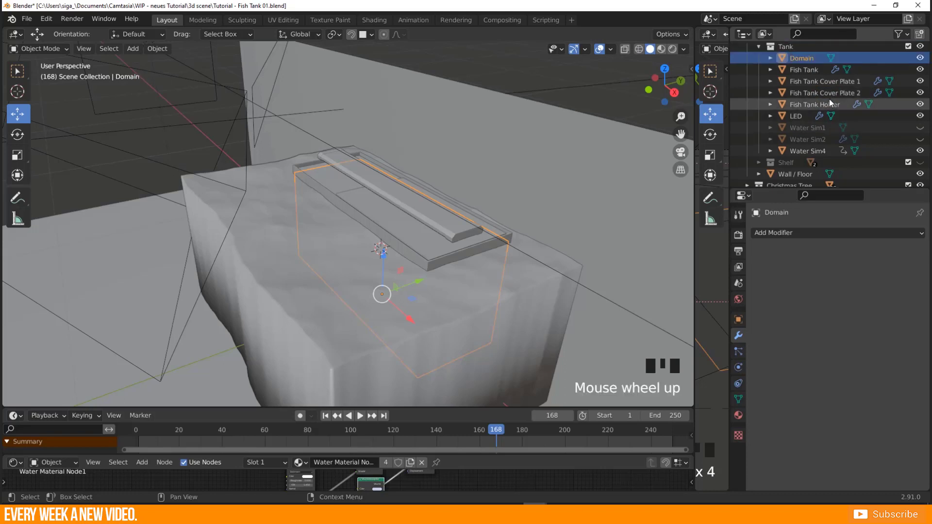
Lower Water Sim4 about 0.013 m along Z into the tank.
middle_click_drag(408, 297, 391, 243)
left_click(286, 266)
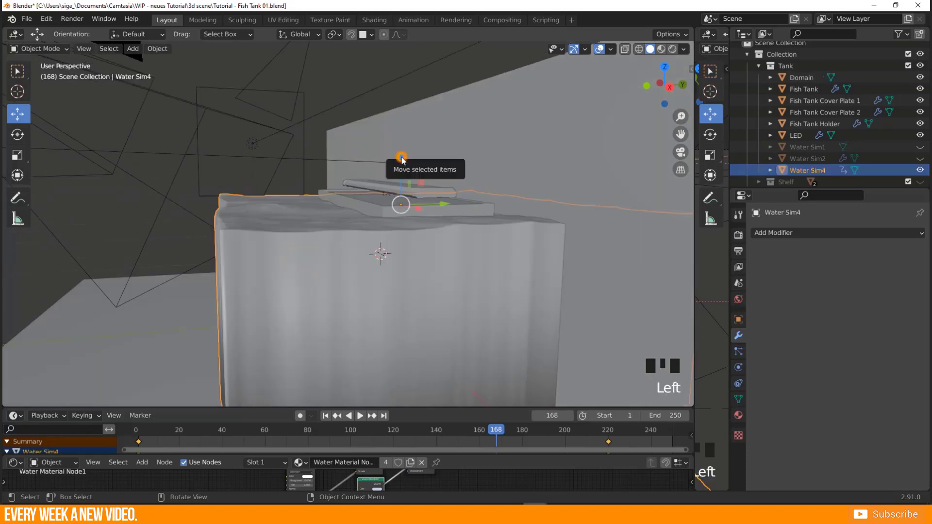
left_click_drag(402, 158, 401, 162)
middle_click_drag(401, 163, 422, 232)
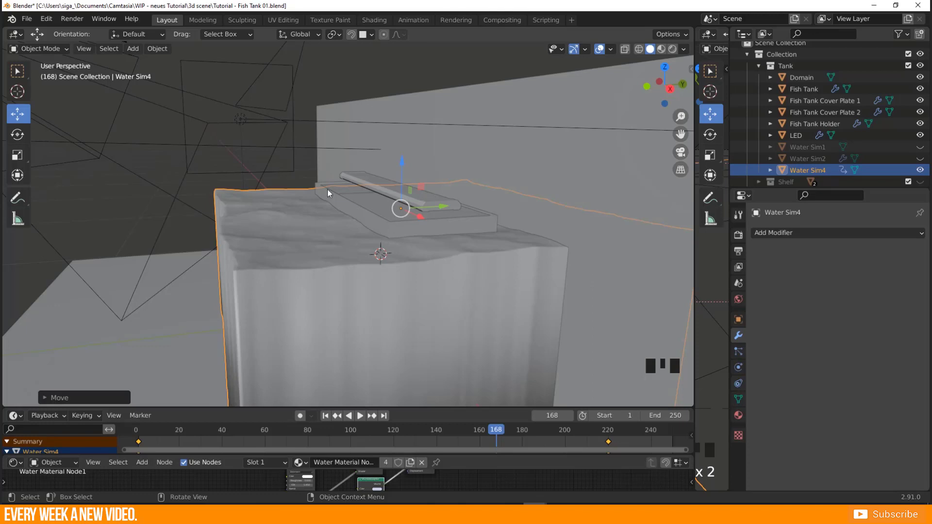
middle_click_drag(613, 262, 300, 293)
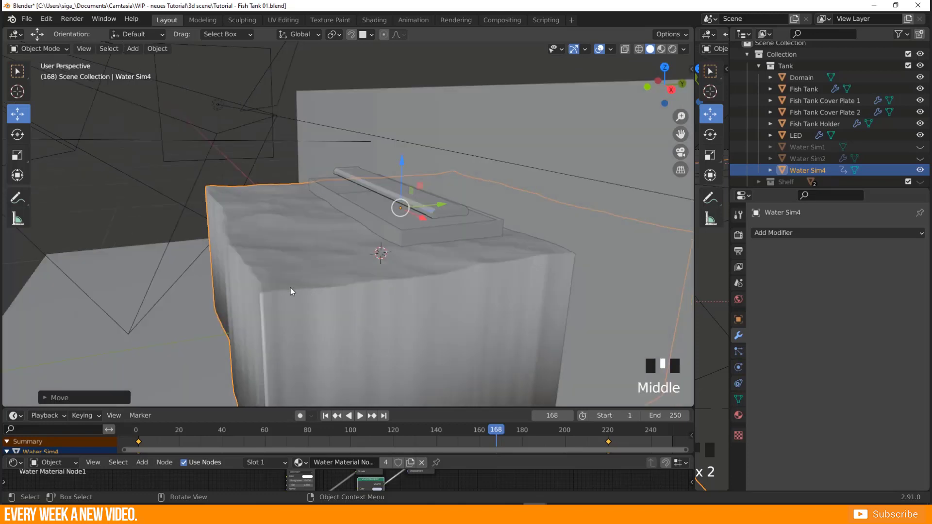
left_click(778, 234)
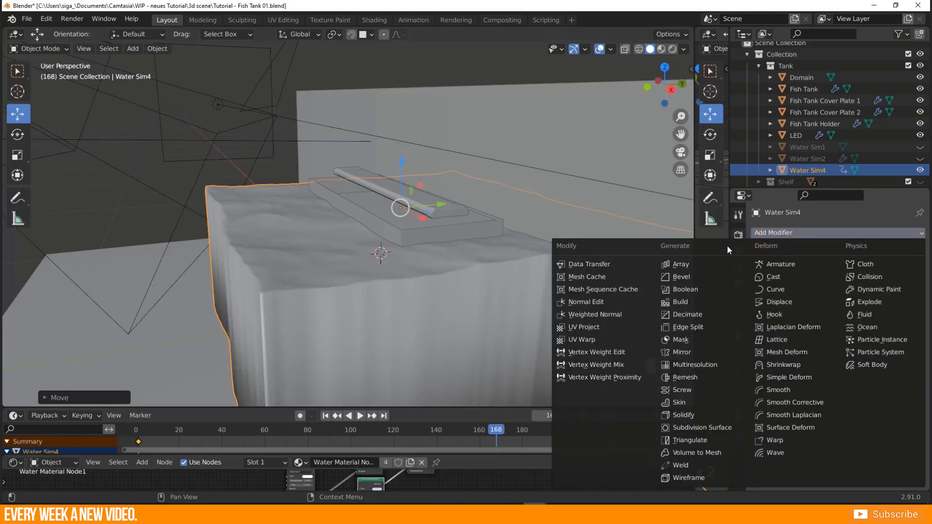
Add a Boolean modifier to Water Sim4 set to Intersect with Domain.
left_click(684, 290)
middle_click_drag(461, 257, 469, 275)
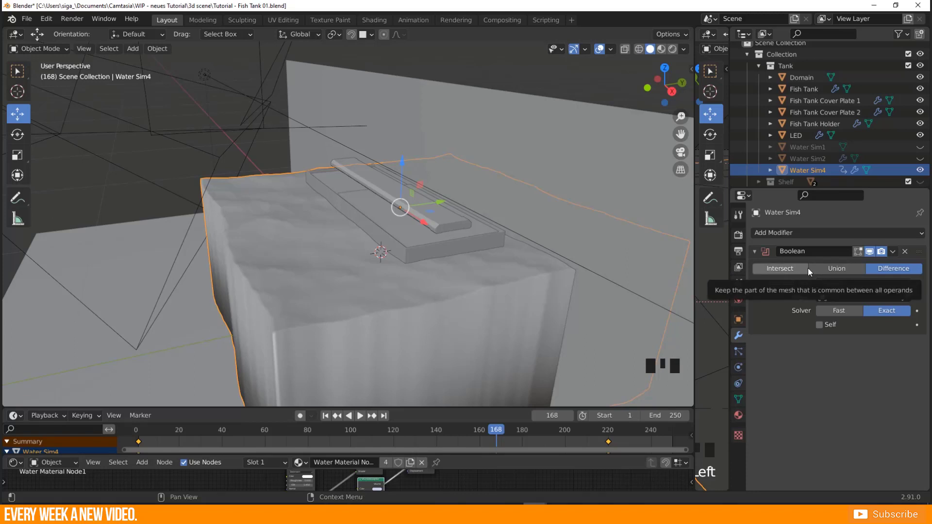
left_click(779, 270)
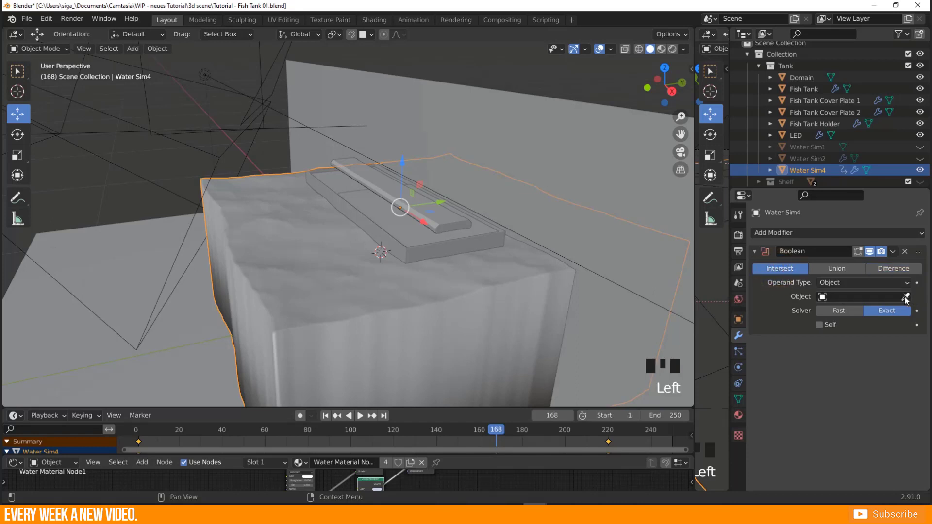
left_click(879, 297)
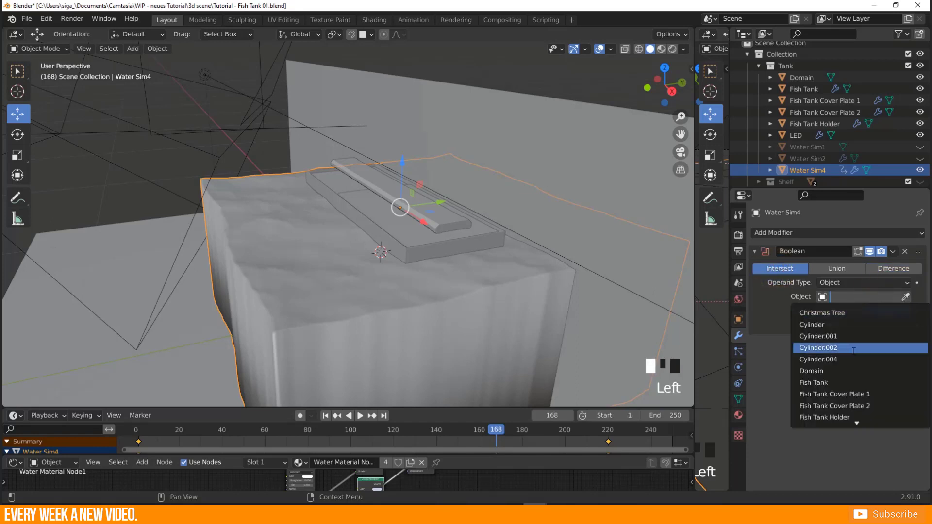
left_click(822, 373)
Hide the Fish Tank and Domain, leaving Water Sim4 selected.
mouse_move(287, 224)
middle_mouse_down()
mouse_move(341, 240)
mouse_move(305, 225)
middle_mouse_up()
middle_click_drag(488, 238, 399, 257)
left_click(450, 241)
key("h")
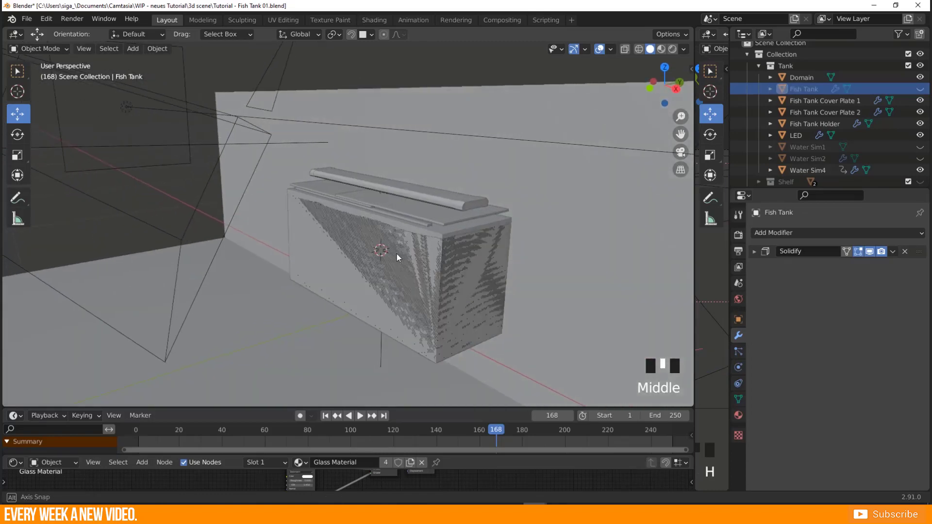
scroll(413, 248, "up", 4)
left_click(545, 235)
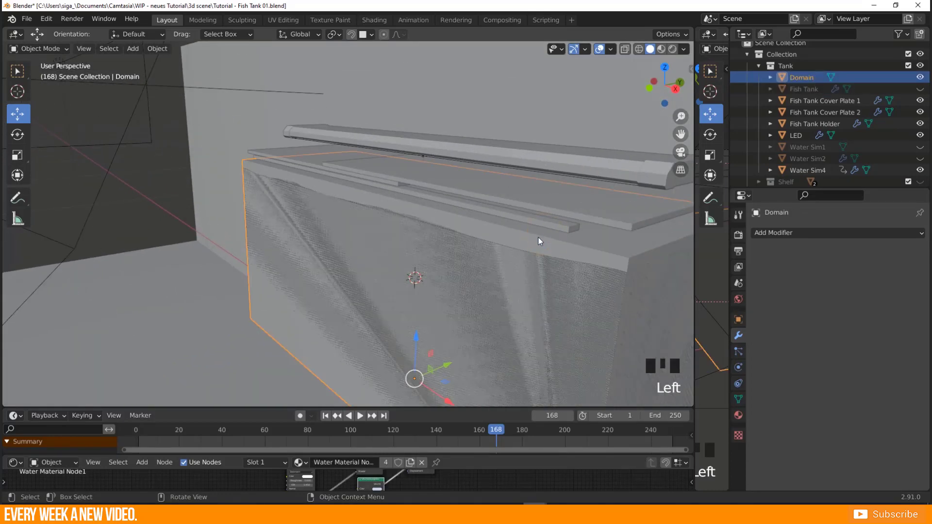
key("h")
scroll(537, 237, "down", 2)
left_click(429, 220)
Orbit around the tank to inspect the clipped water block.
middle_click_drag(492, 252, 319, 251)
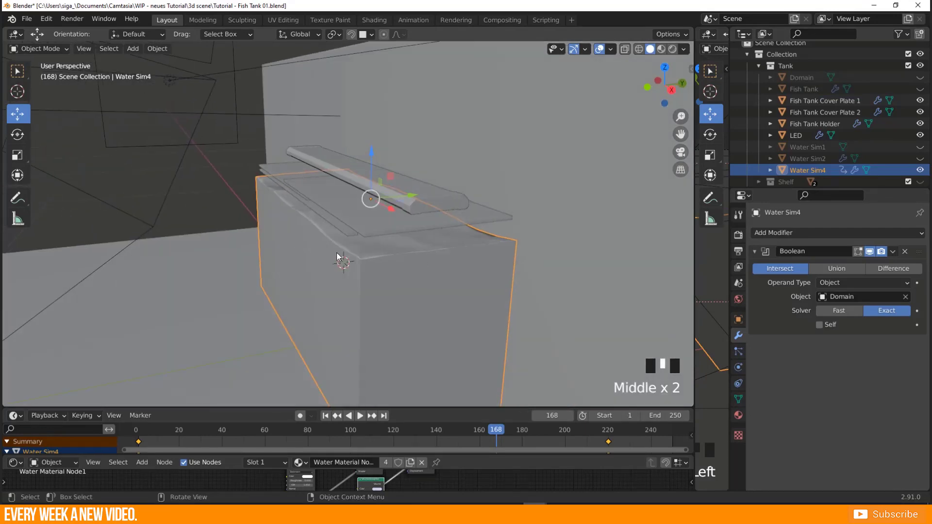
scroll(356, 298, "down", 3)
middle_click_drag(357, 298, 362, 287)
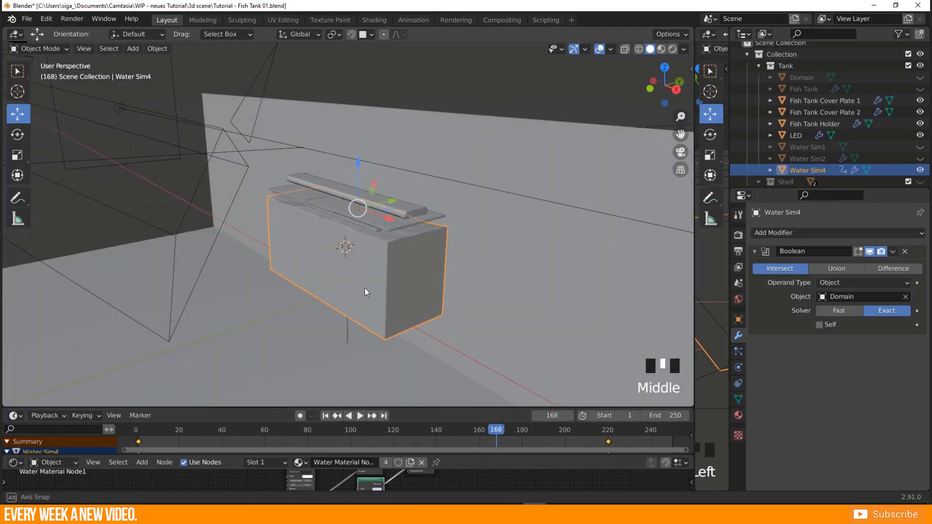
scroll(362, 254, "up", 3)
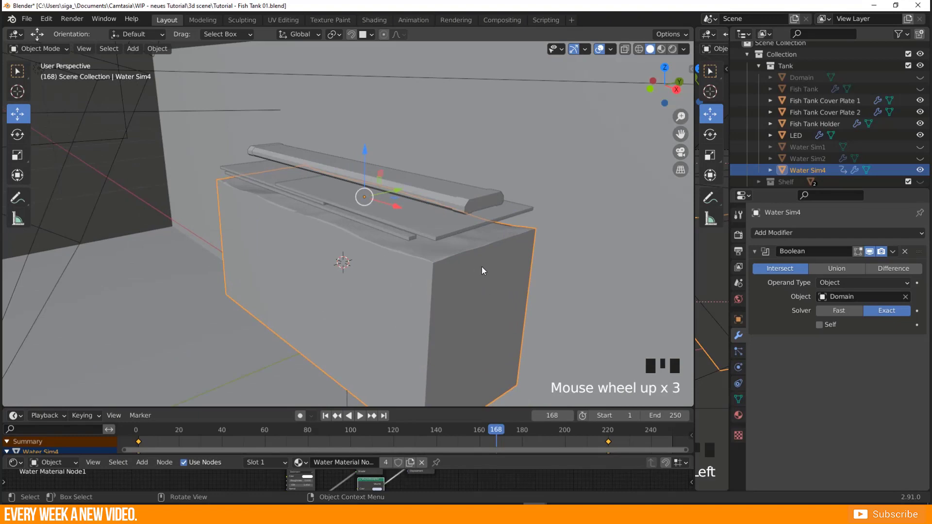
middle_click_drag(474, 272, 489, 261)
middle_click_drag(440, 374, 328, 258)
scroll(243, 220, "up", 3)
middle_click_drag(242, 219, 253, 225)
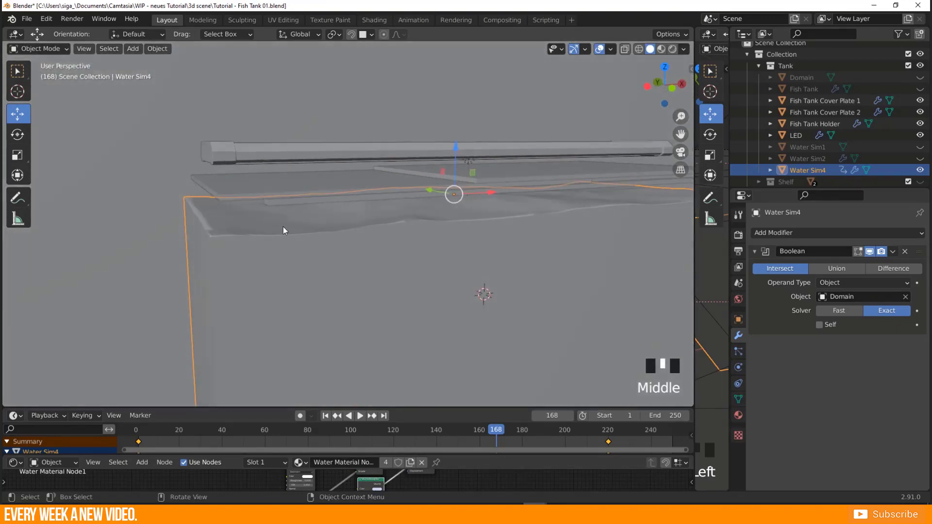
middle_click_drag(332, 232, 368, 263)
middle_click_drag(467, 255, 461, 298)
Apply the Boolean on Water Sim4 and check the mesh in Edit Mode.
key("ctrl+a")
left_click(469, 297)
left_click(491, 268)
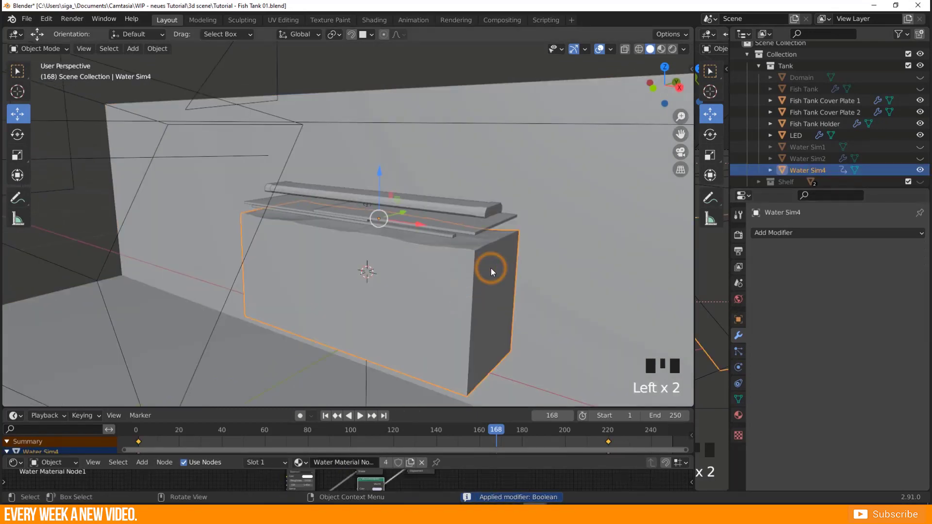
middle_click_drag(572, 265, 426, 289)
key("Tab")
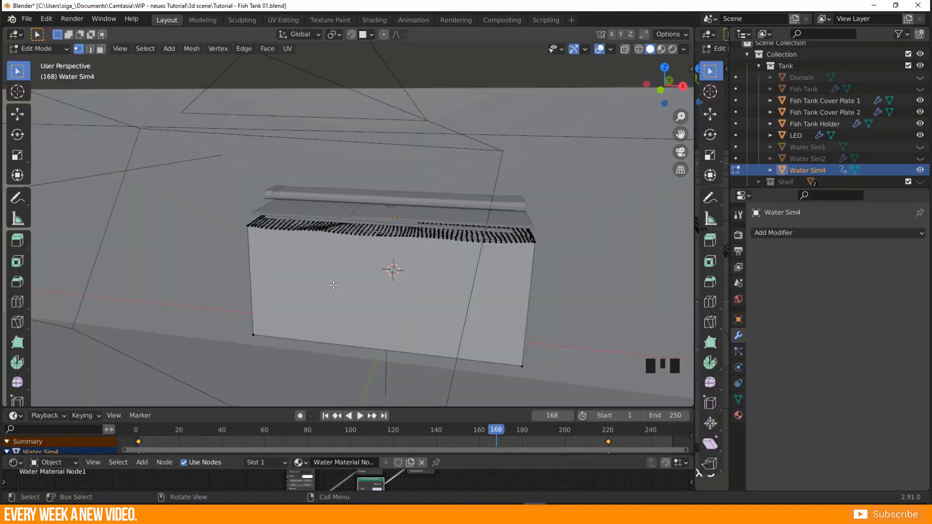
middle_click_drag(306, 281, 340, 284)
key("Tab")
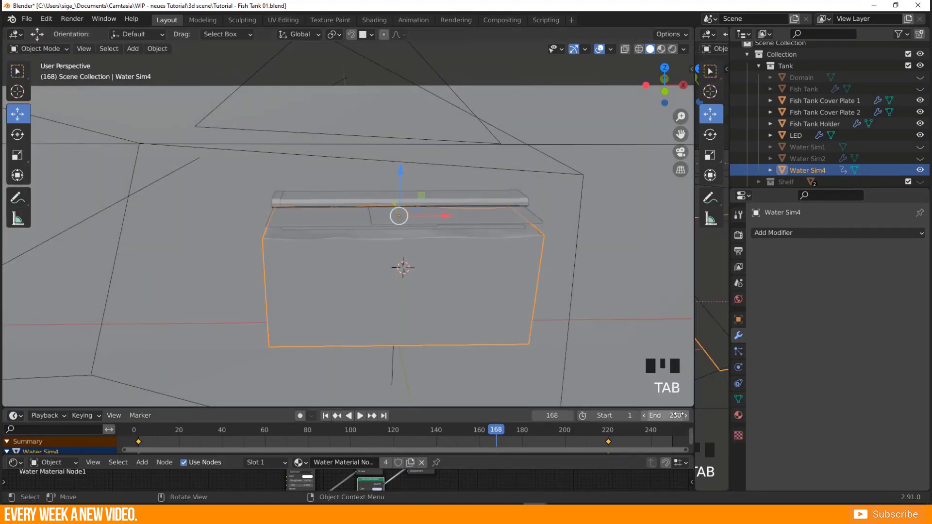
Enlarge the rendered camera view and resize the timeline and node editor areas.
left_click_drag(696, 401, 370, 401)
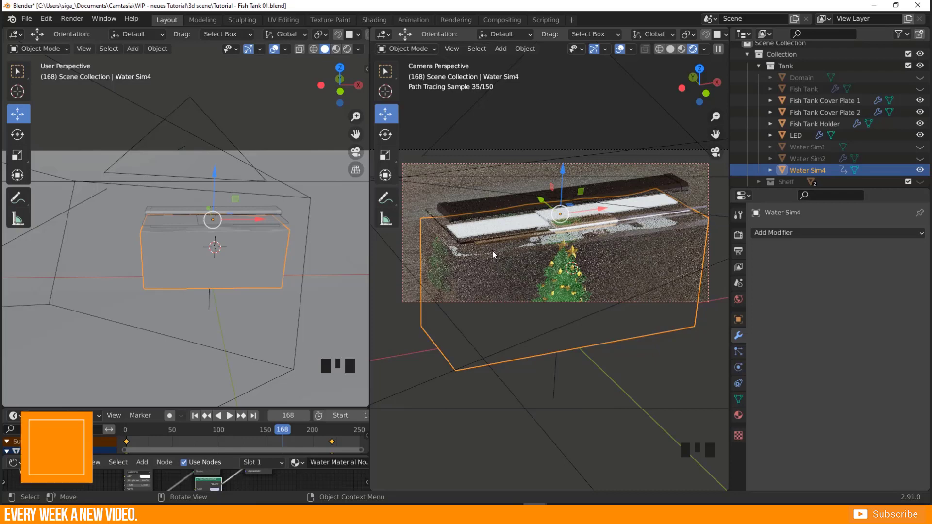
scroll(134, 245, "up", 3)
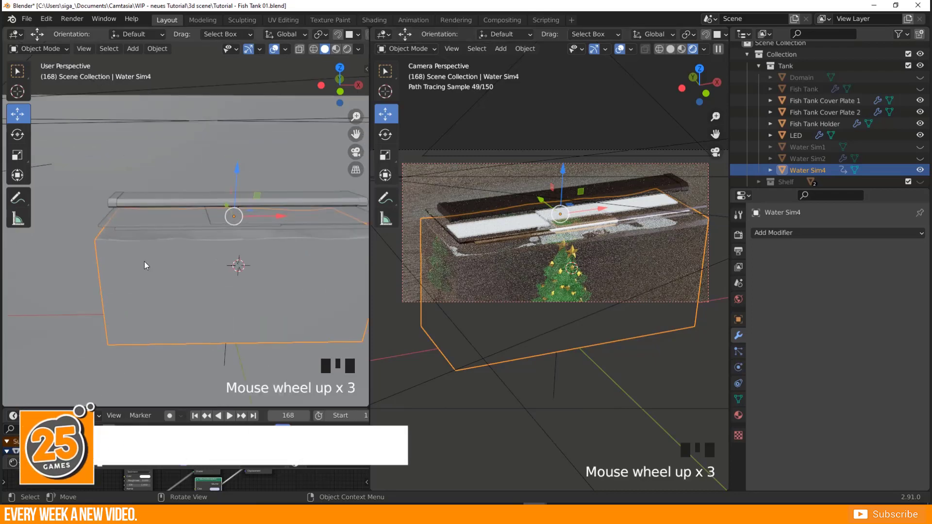
middle_click_drag(142, 258, 170, 258)
left_click_drag(213, 403, 213, 246)
left_click(7, 291)
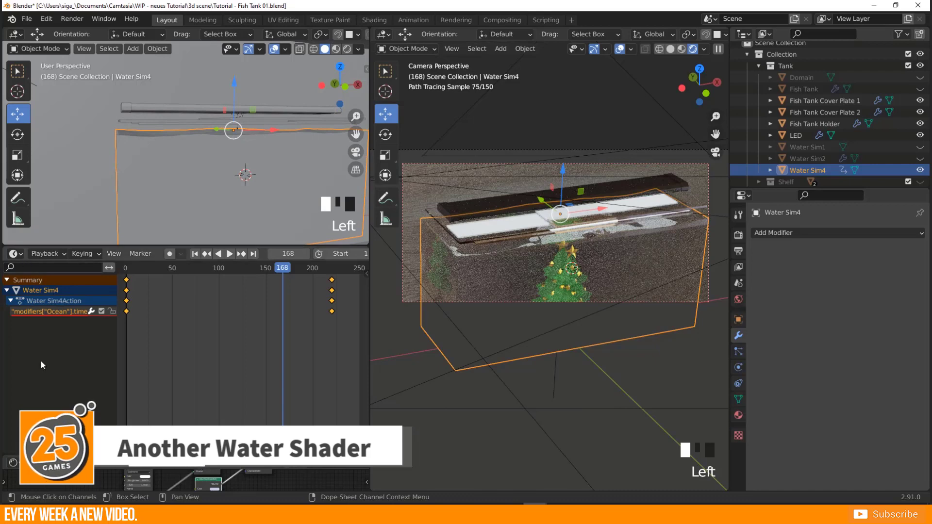
left_click_drag(71, 293, 71, 272)
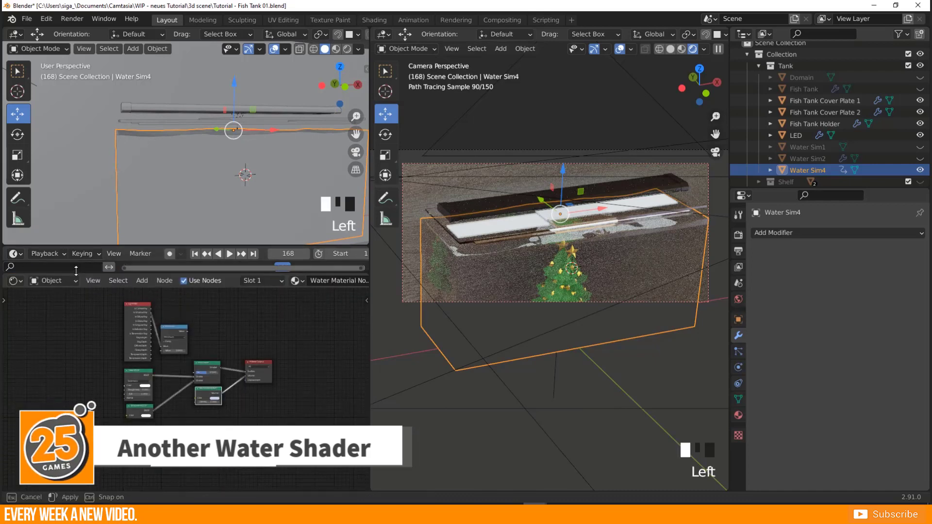
scroll(157, 406, "up", 3)
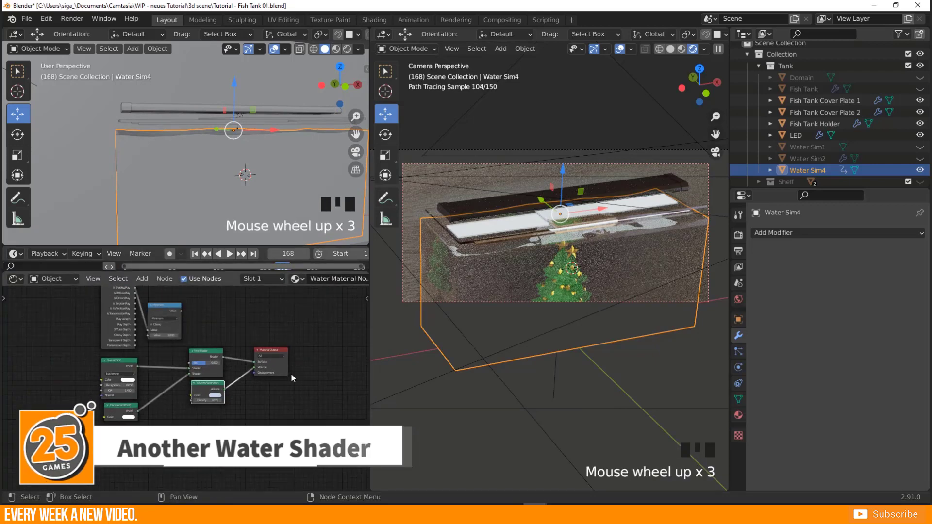
Add a second material slot on Water Sim4 with new material Material.002.
left_click(738, 415)
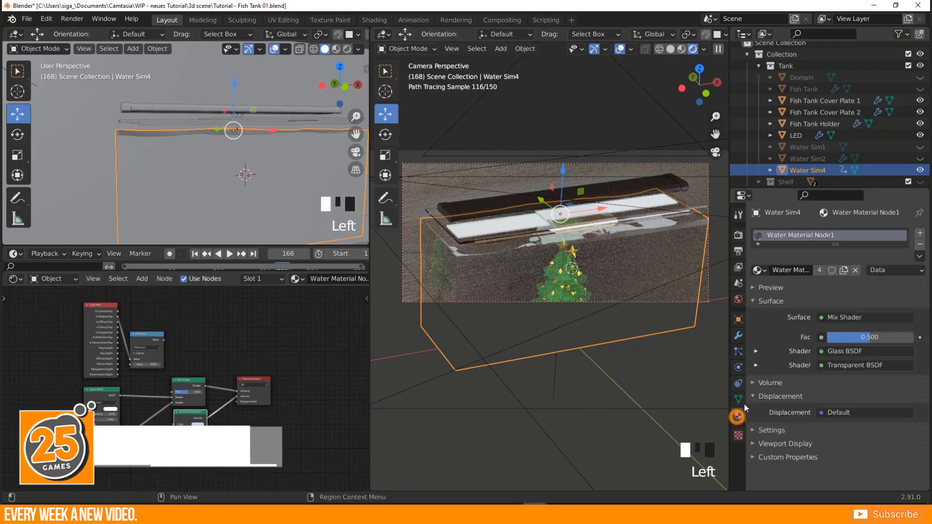
mouse_move(839, 244)
left_mouse_down()
mouse_move(836, 259)
mouse_move(836, 249)
left_mouse_up()
left_click(919, 233)
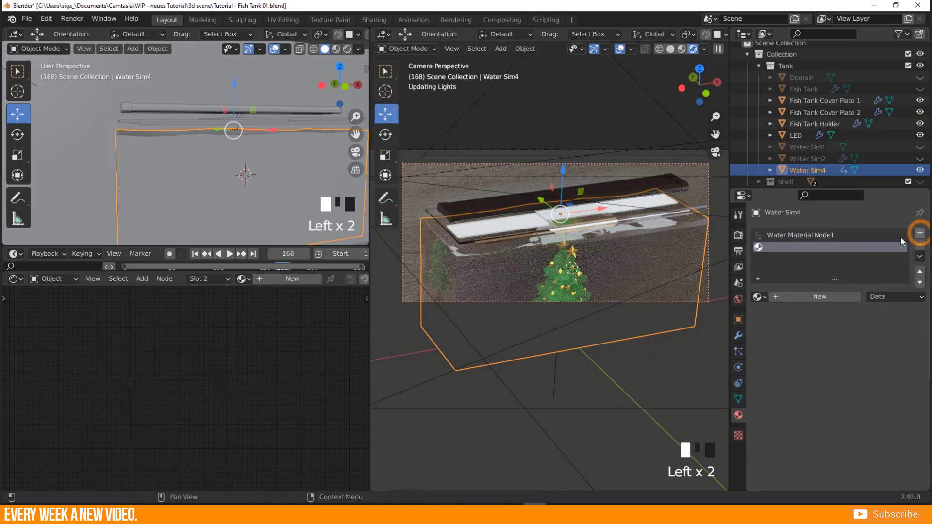
left_click(822, 295)
Create Material.002 and disconnect its Principled BSDF from the Material Output Surface.
left_click(822, 295)
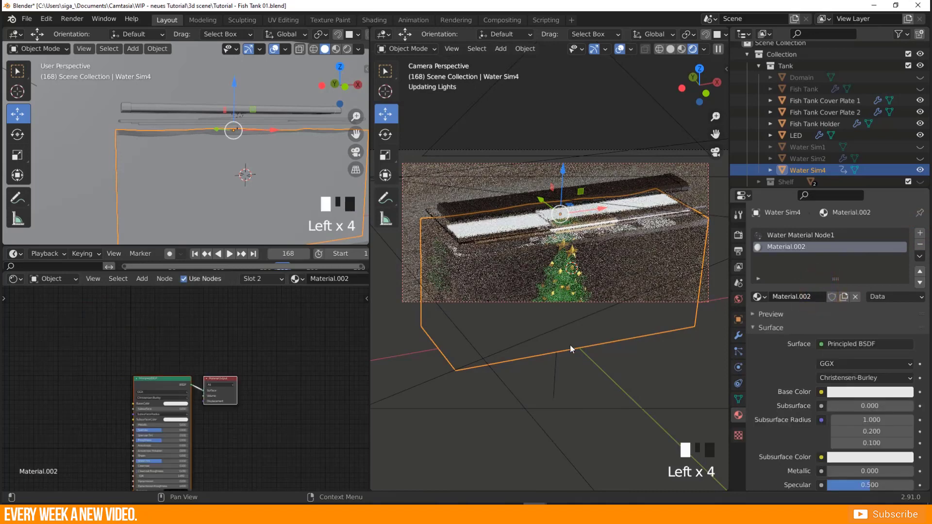
middle_click_drag(344, 415, 365, 351)
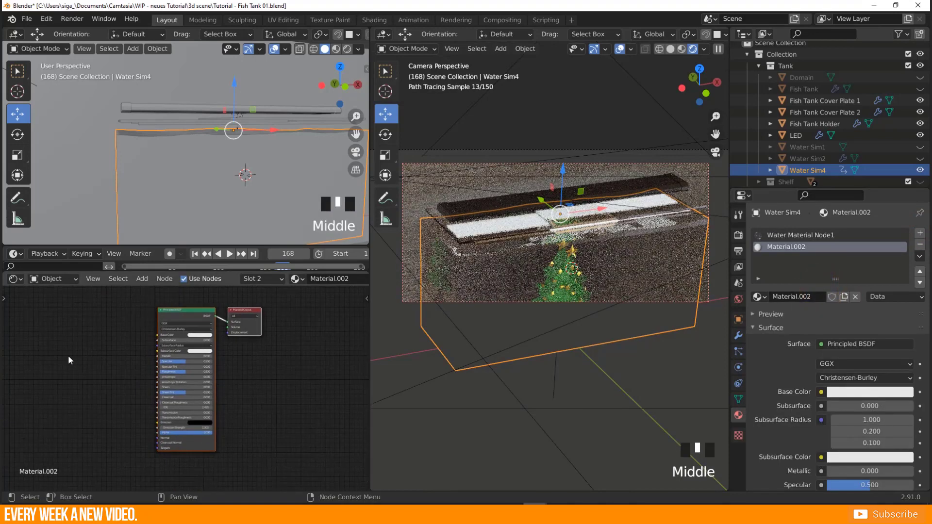
left_click(186, 307)
left_click_drag(185, 307, 179, 374)
left_click_drag(226, 322, 252, 374)
middle_click_drag(156, 336, 156, 370)
scroll(157, 367, "up", 3)
Add a Mix Shader node and connect its output to the Material Output Surface.
left_click(156, 370)
key("shift+a")
left_click(105, 369)
type("mix")
left_click(126, 384)
left_click(201, 359)
left_click_drag(201, 361, 232, 367)
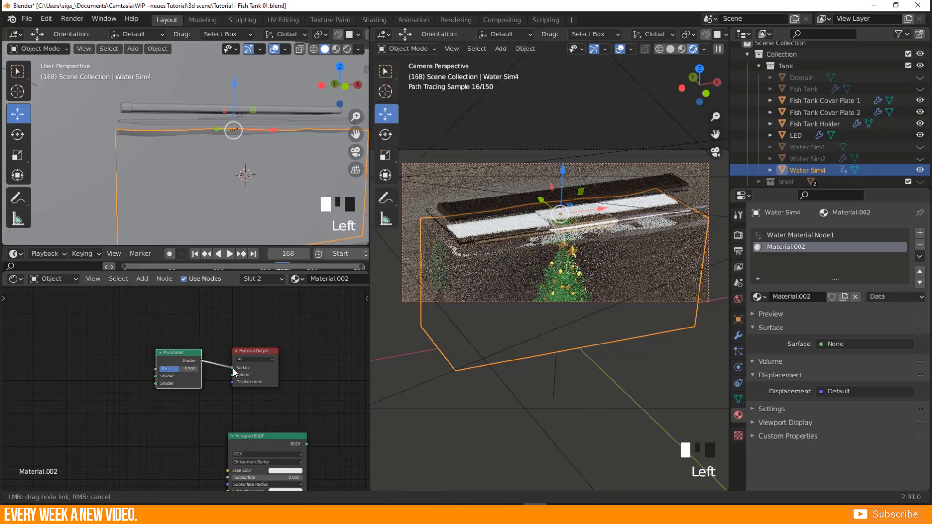
left_click_drag(178, 351, 194, 349)
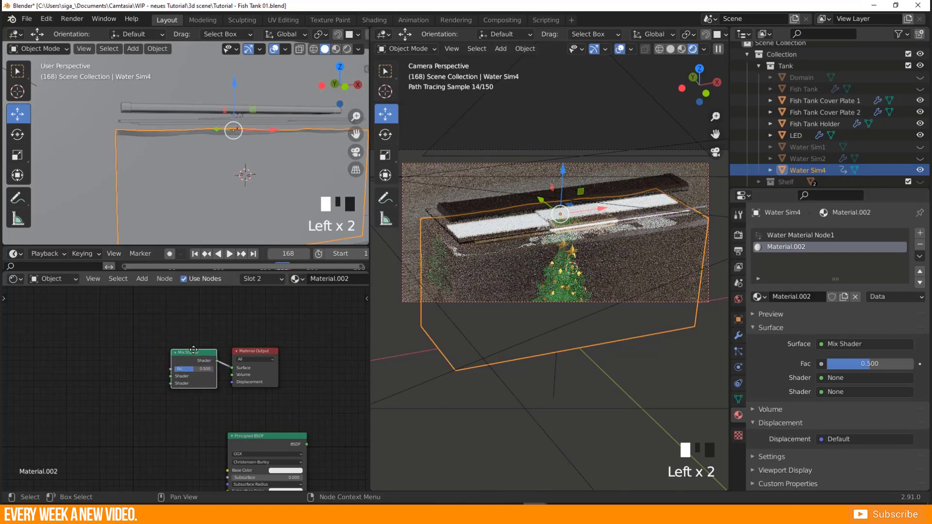
Add a Glossy BSDF and wire it into the Mix Shader's second input.
left_click(131, 370)
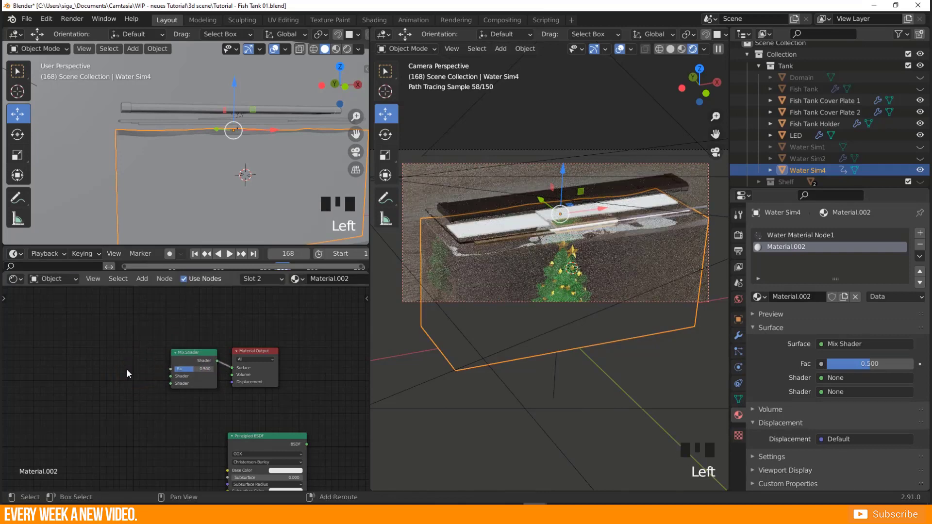
key("shift+a")
left_click(119, 369)
type("glo")
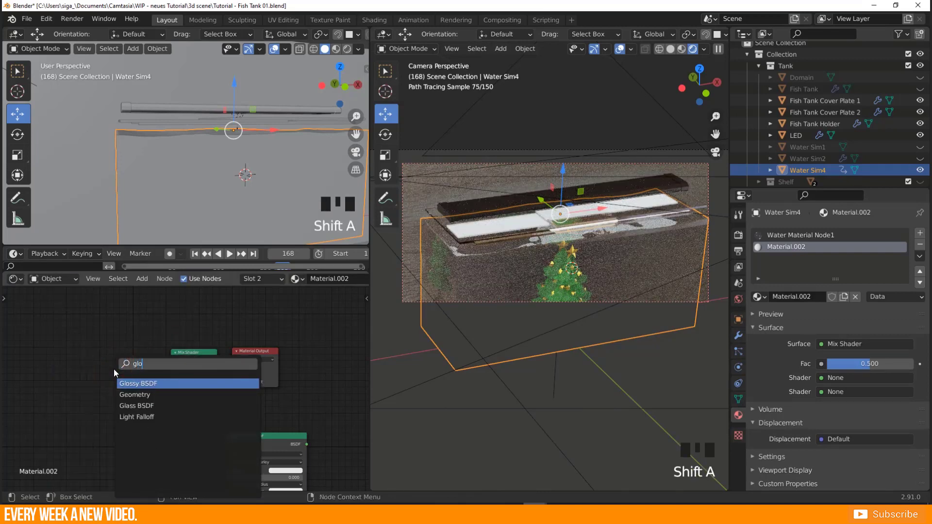
type("ss")
key("Return")
left_click(106, 393)
left_click_drag(138, 390, 169, 382)
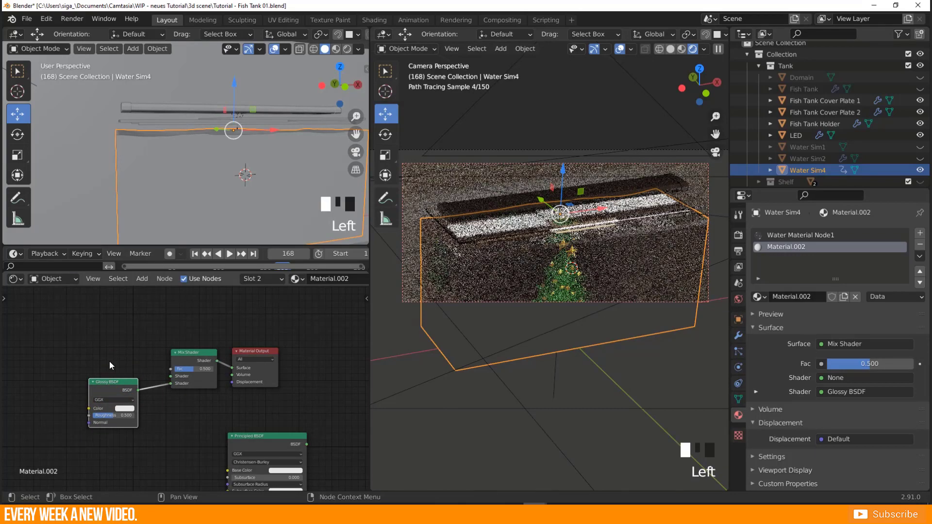
Add a Refraction BSDF and wire it into the Mix Shader's first input.
left_click(107, 359)
key("shift+a")
left_click(106, 358)
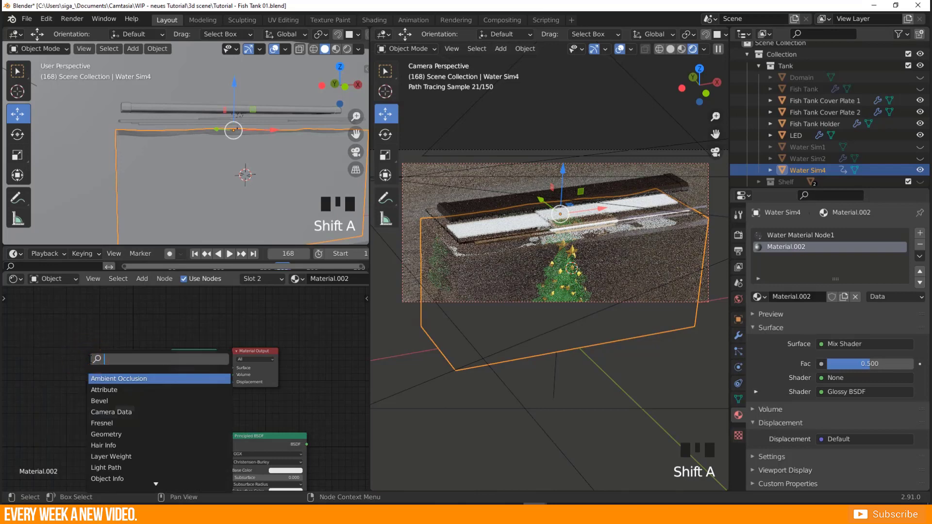
type("ref")
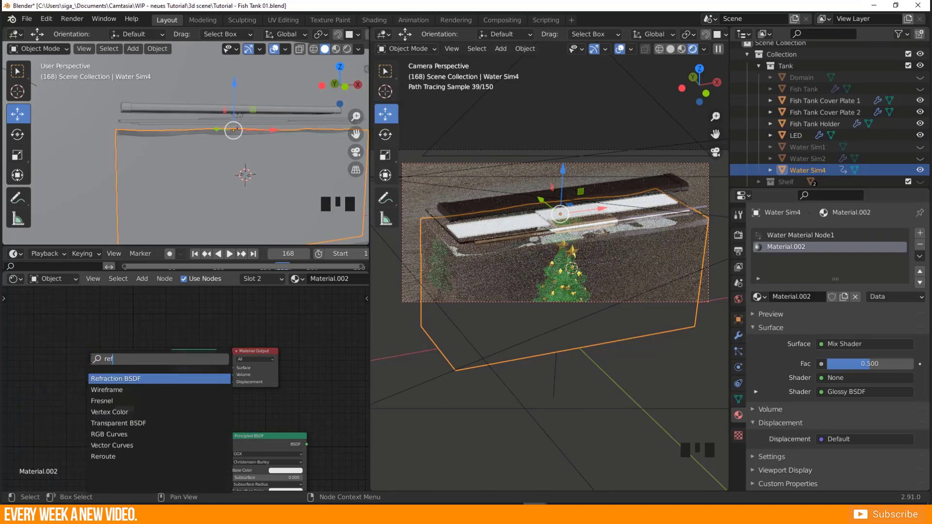
left_click(116, 378)
left_click(114, 340)
left_click_drag(137, 326, 170, 375)
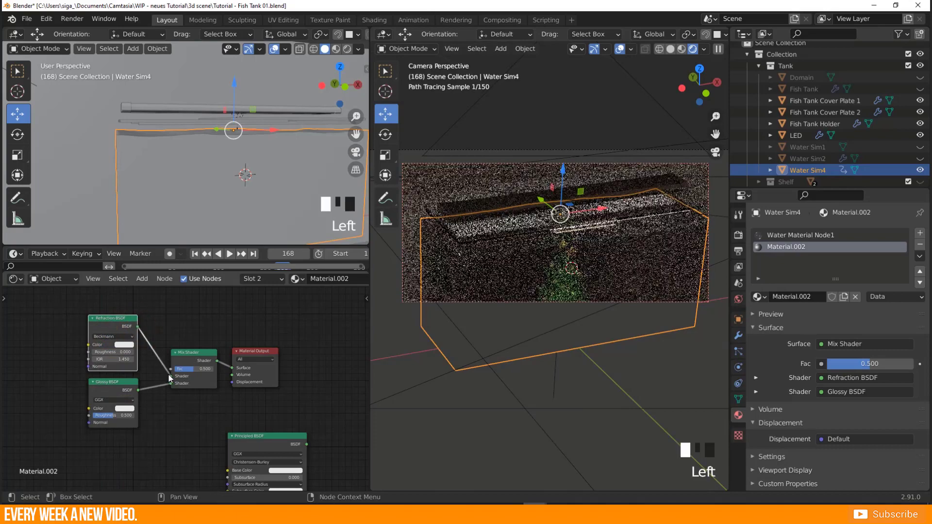
Set Glossy roughness to 0, Refraction IOR to 1.333 and Refraction roughness to 0.005.
left_click_drag(119, 417, 99, 416)
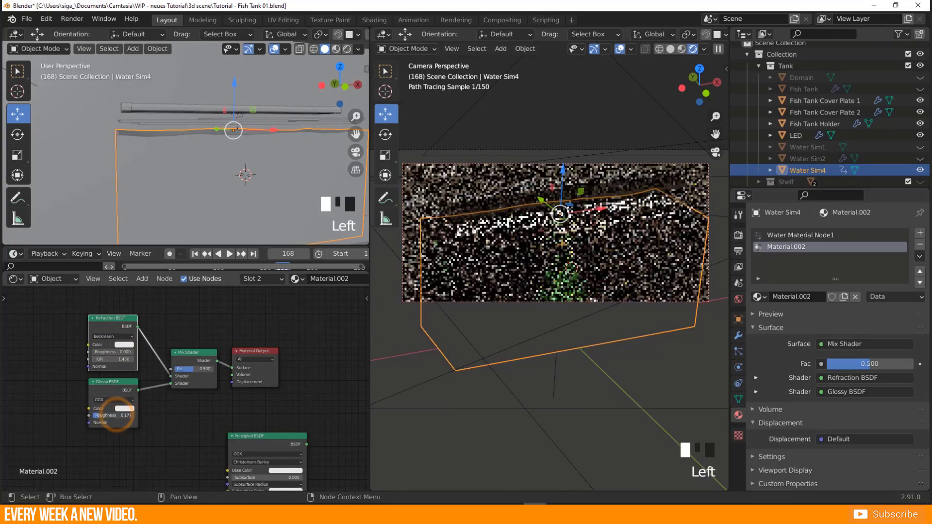
double_click(116, 357)
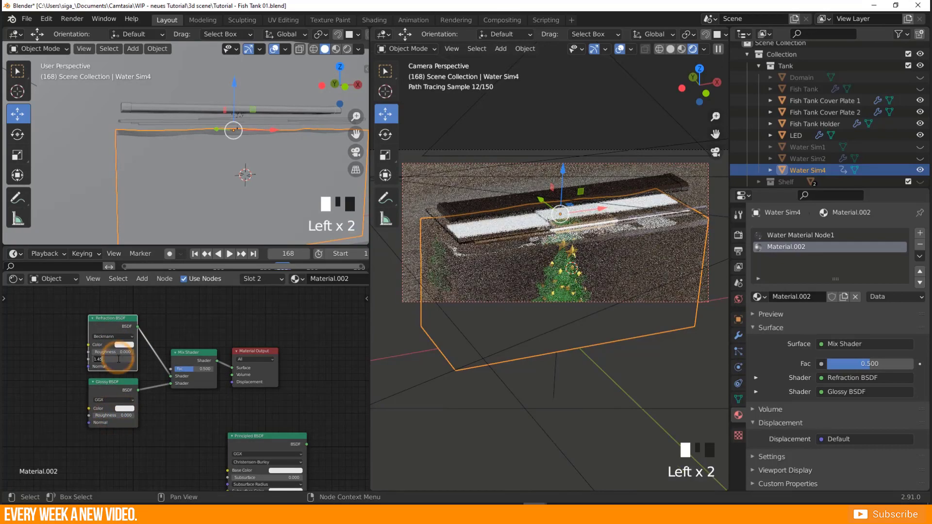
type("1.33")
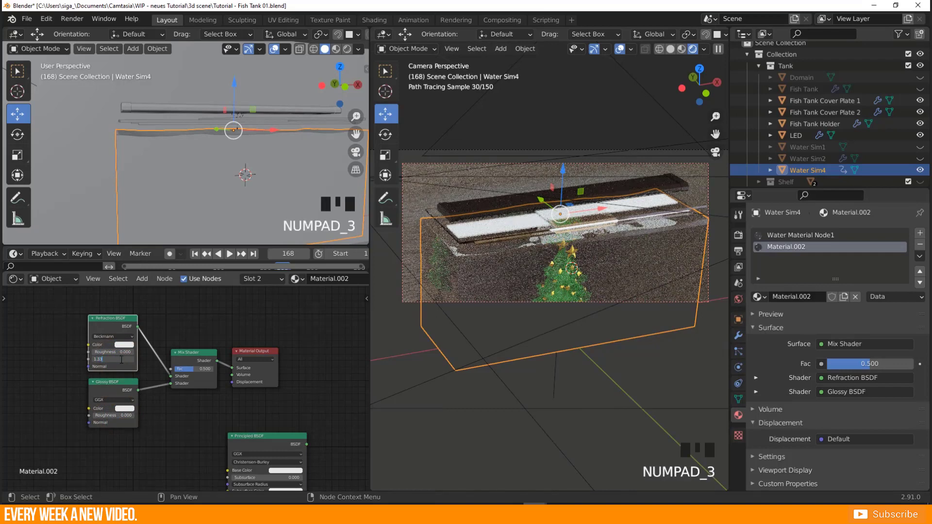
type("3")
key("Return")
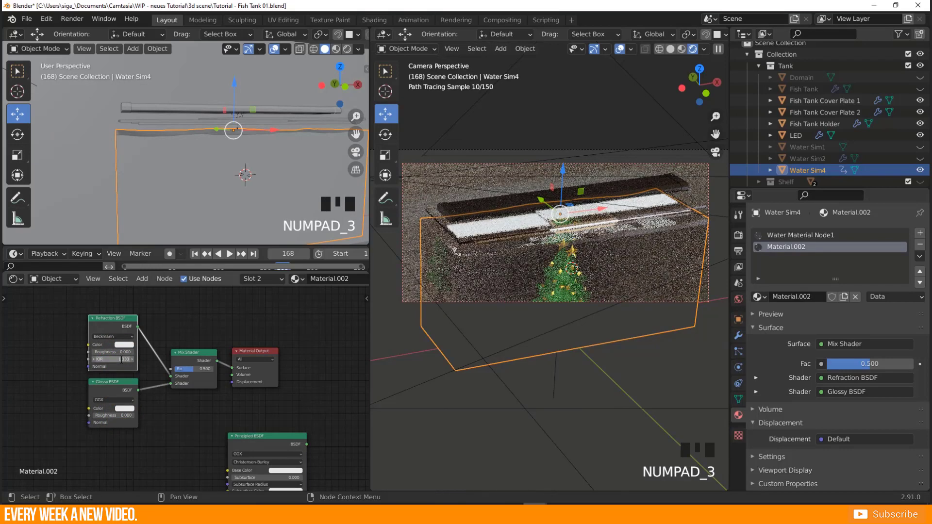
scroll(128, 358, "up", 7)
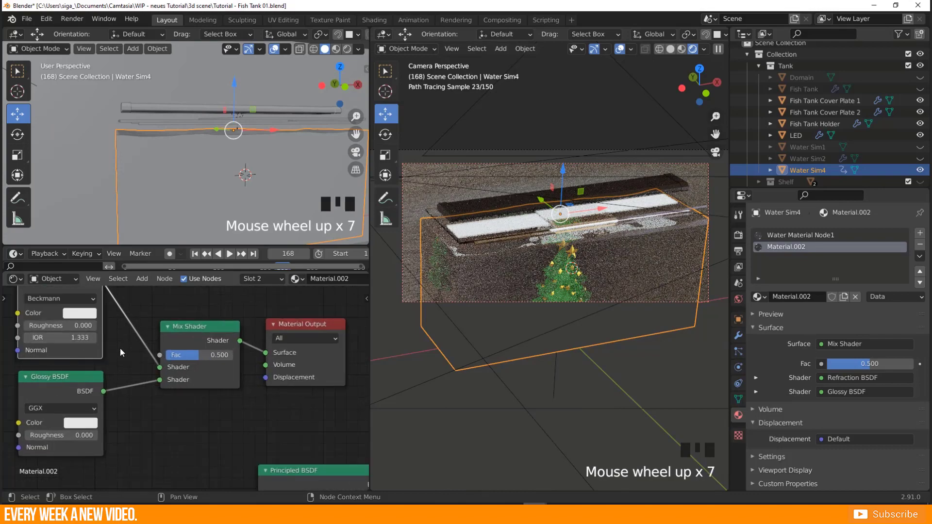
middle_click_drag(80, 345, 89, 347)
left_click(89, 341)
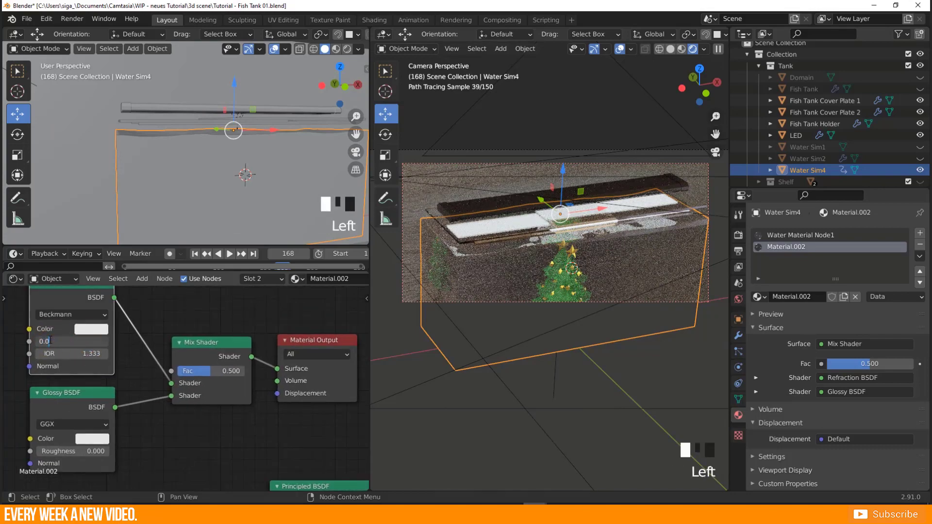
type("05")
key("Return")
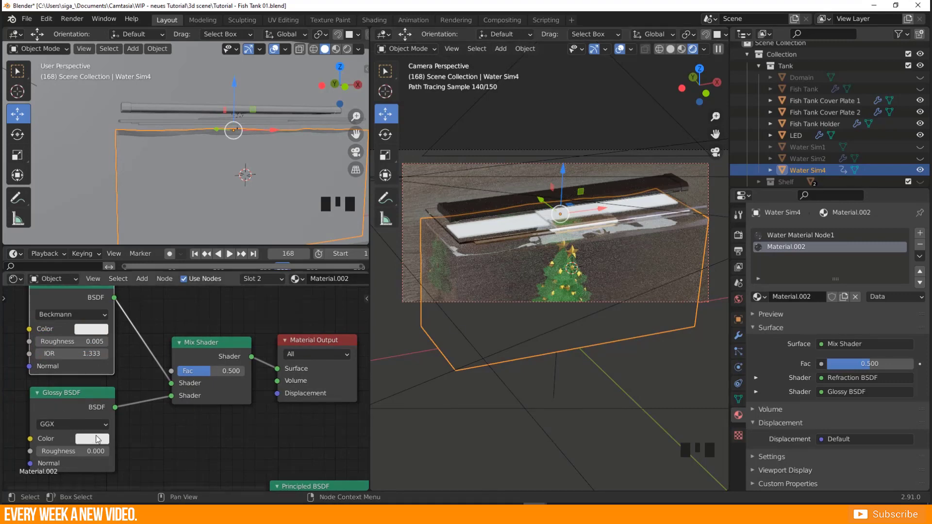
middle_click_drag(156, 433, 137, 372)
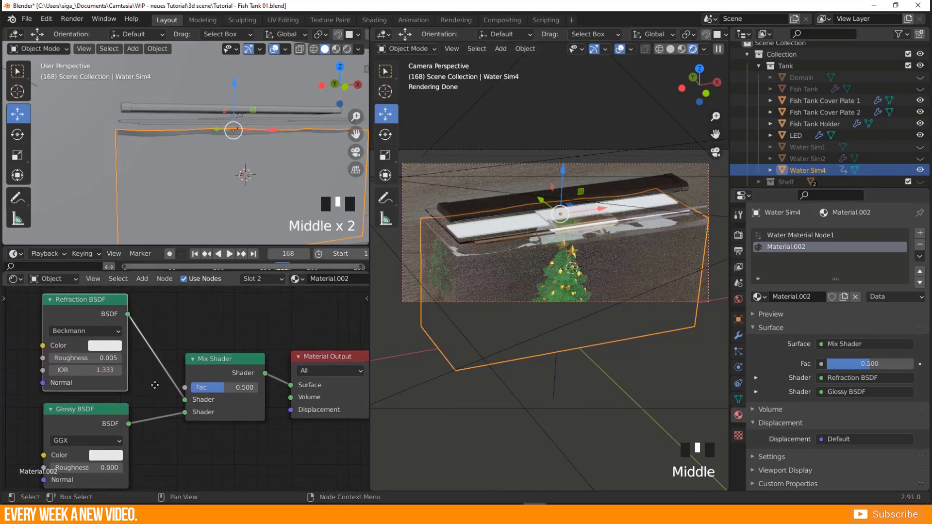
scroll(154, 383, "down", 2)
middle_click_drag(119, 447, 124, 430)
Give the Glossy BSDF colour a faint blue tint.
left_click(123, 429)
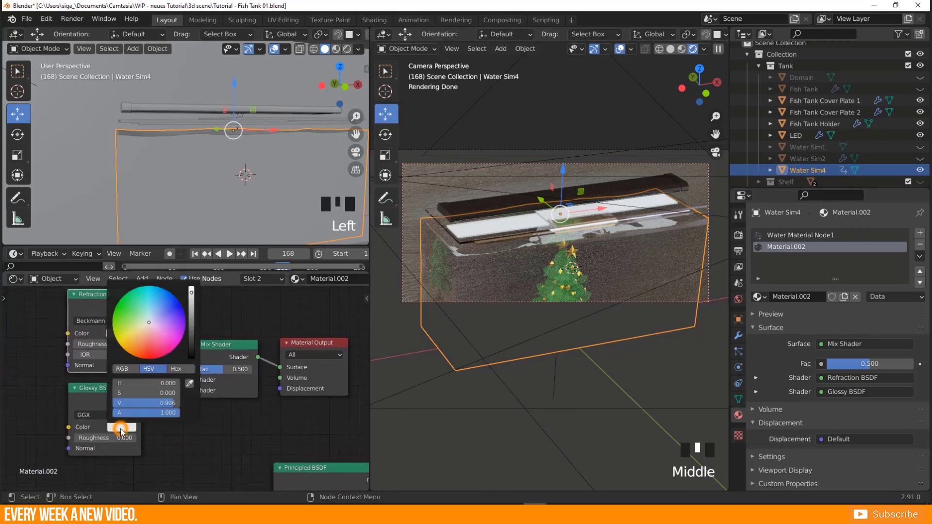
left_click(151, 322)
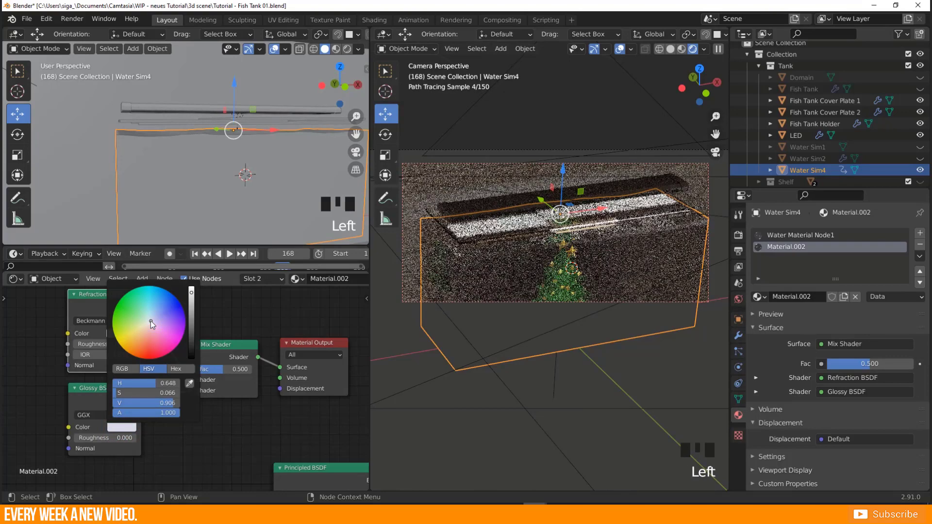
mouse_move(232, 435)
middle_mouse_down()
mouse_move(215, 429)
mouse_move(214, 438)
middle_mouse_up()
scroll(215, 429, "down", 4)
scroll(216, 429, "down", 3)
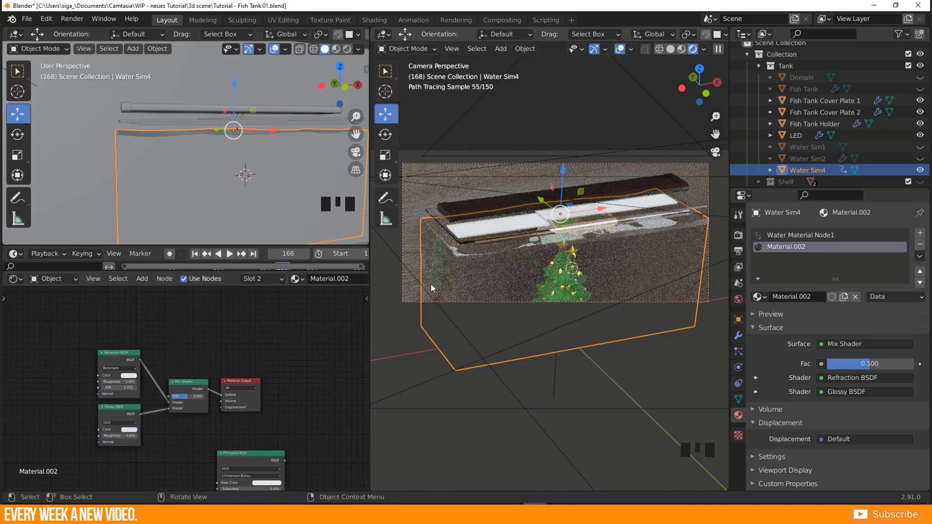
Draw a Ctrl+B render border around the fish tank in the camera view.
key("ctrl+b")
left_click_drag(412, 167, 669, 388)
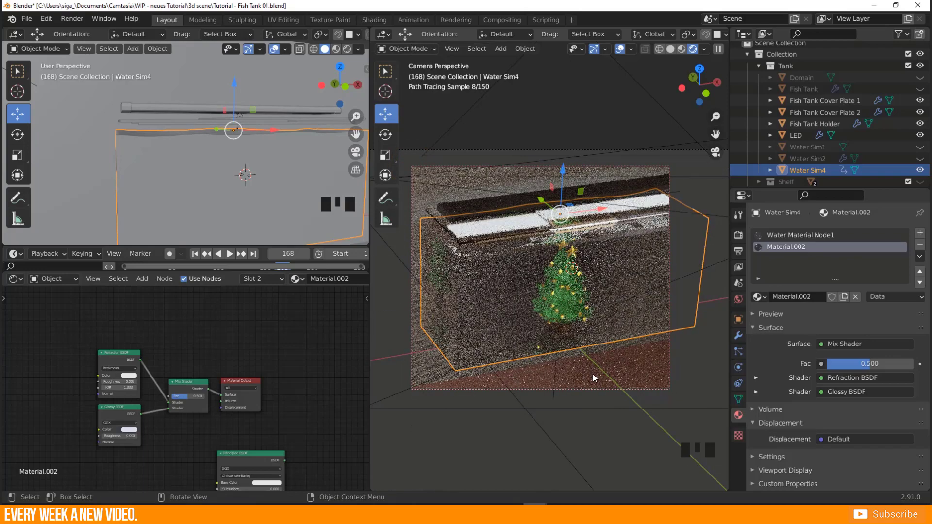
scroll(825, 94, "down", 4)
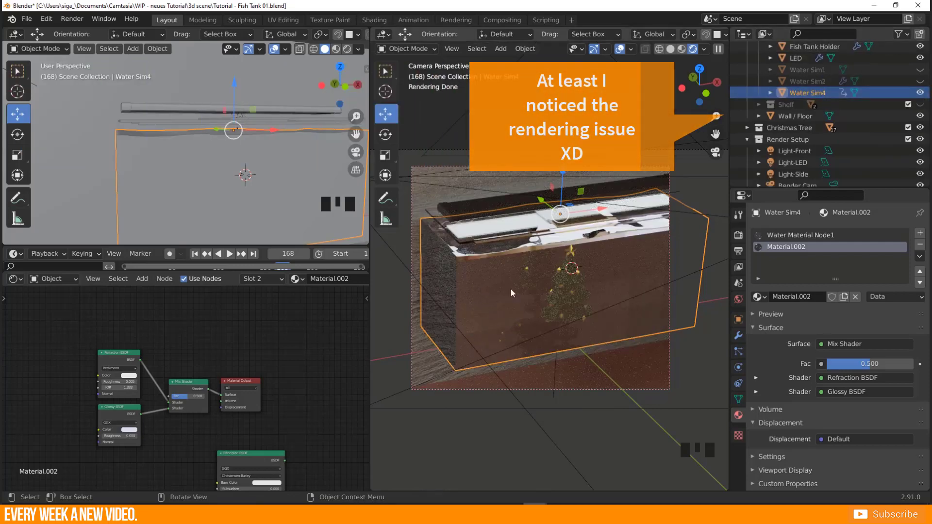
Open the Outliner's Filter popover to reach the restriction toggles.
left_click(901, 34)
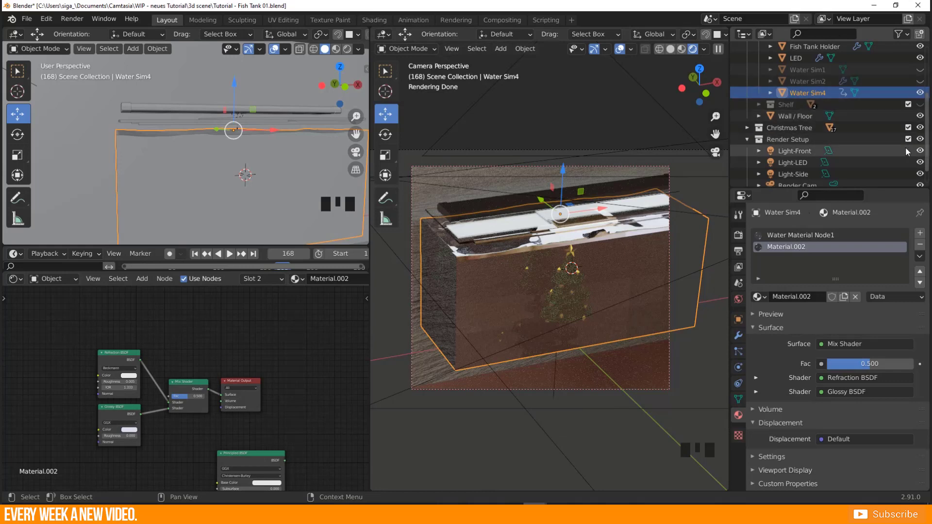
left_click(898, 34)
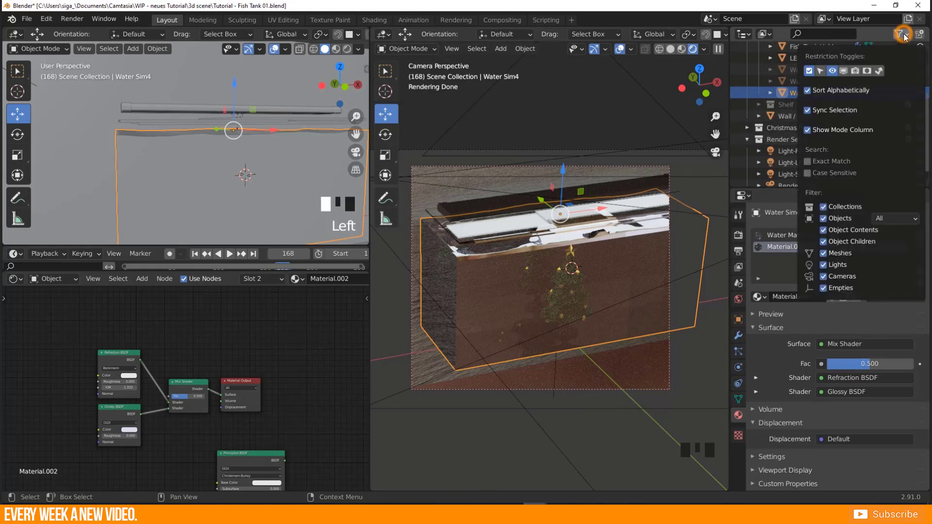
Show the Disable in Renders toggles and exclude Water Sim2 and Water Sim1 from rendering.
left_click(855, 72)
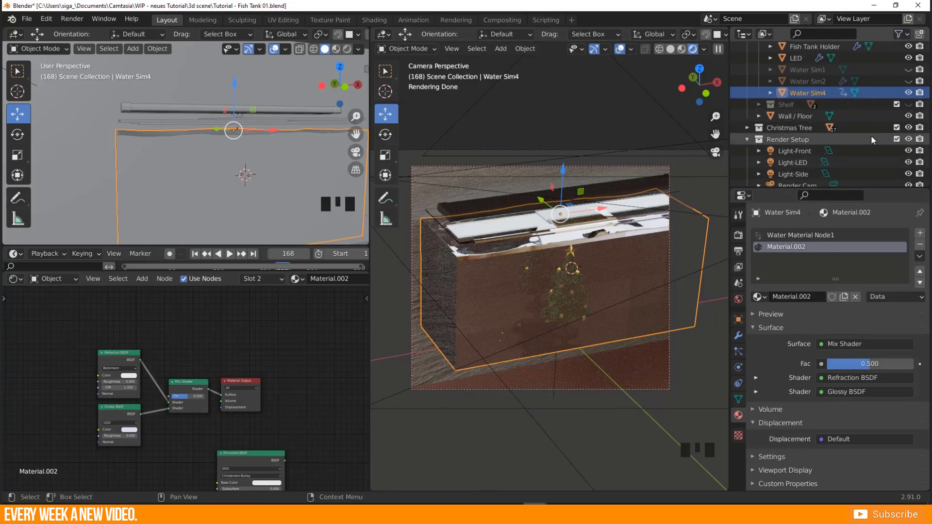
scroll(870, 141, "down", 2)
scroll(867, 144, "up", 3)
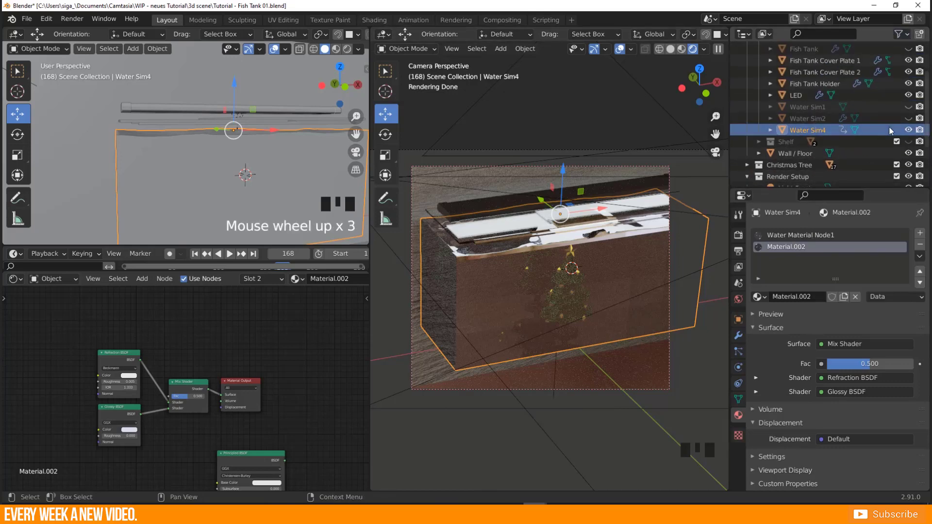
left_click(919, 119)
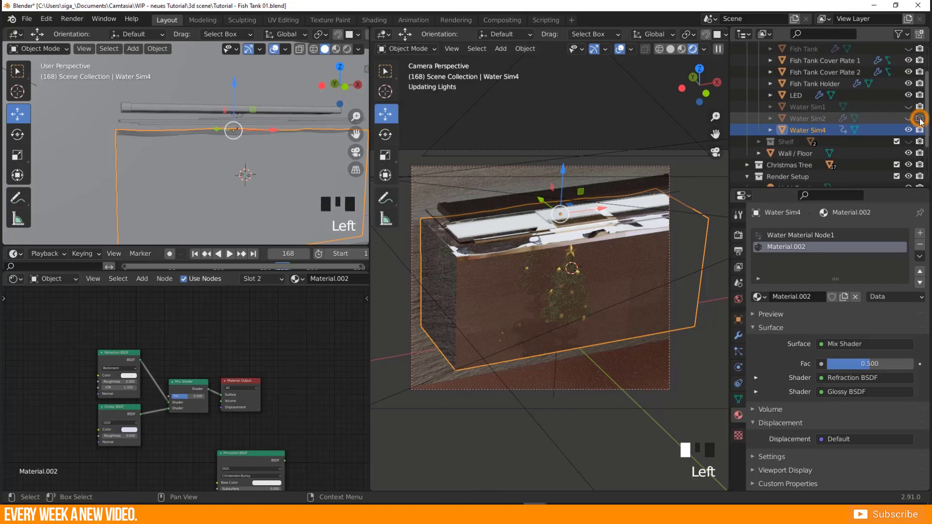
left_click(919, 107)
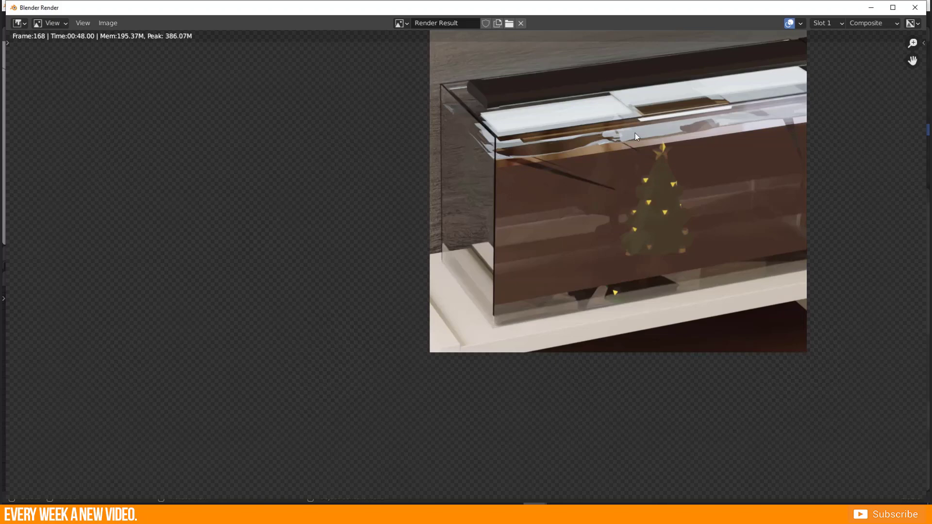
Close the render result and drag the area borders to enlarge the left 3D view.
key("Escape")
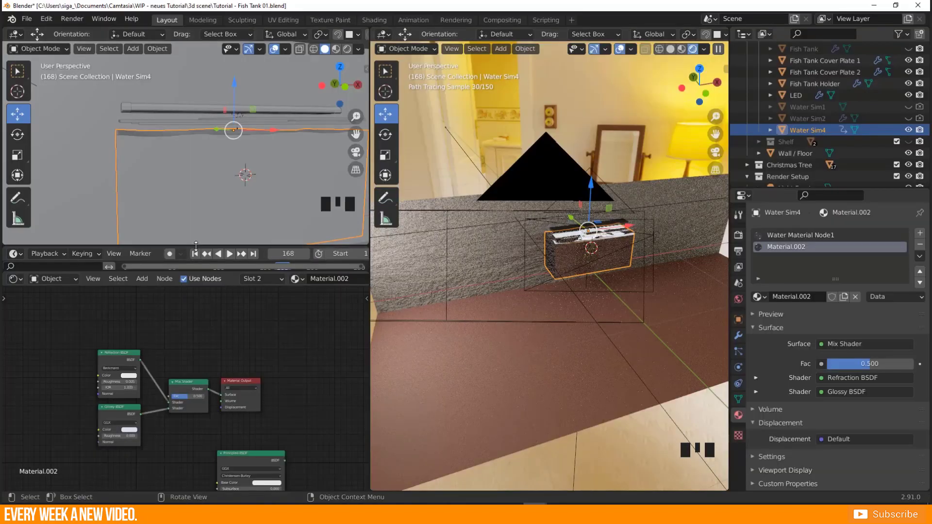
left_click_drag(199, 280, 210, 361)
left_click_drag(199, 270, 199, 381)
left_click_drag(204, 255, 209, 397)
mouse_move(219, 281)
middle_mouse_down()
mouse_move(221, 299)
mouse_move(191, 277)
mouse_move(256, 264)
mouse_move(151, 237)
mouse_move(145, 206)
mouse_move(195, 265)
mouse_move(187, 262)
mouse_move(267, 270)
mouse_move(165, 266)
mouse_move(136, 231)
mouse_move(228, 288)
middle_mouse_up()
Enter Edit Mode on Water Sim4 and select the water mesh's front face.
key("Tab")
left_click(199, 276)
scroll(178, 262, "up", 3)
middle_click_drag(180, 260, 146, 262)
scroll(233, 252, "down", 2)
middle_click_drag(232, 253, 183, 301, "shift")
scroll(296, 248, "up", 2)
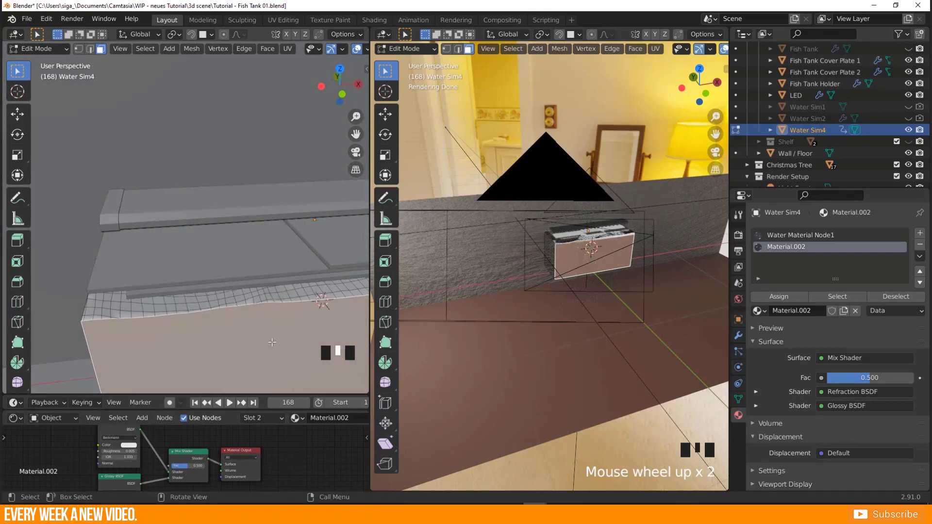
middle_click_drag(272, 342, 256, 296, "shift")
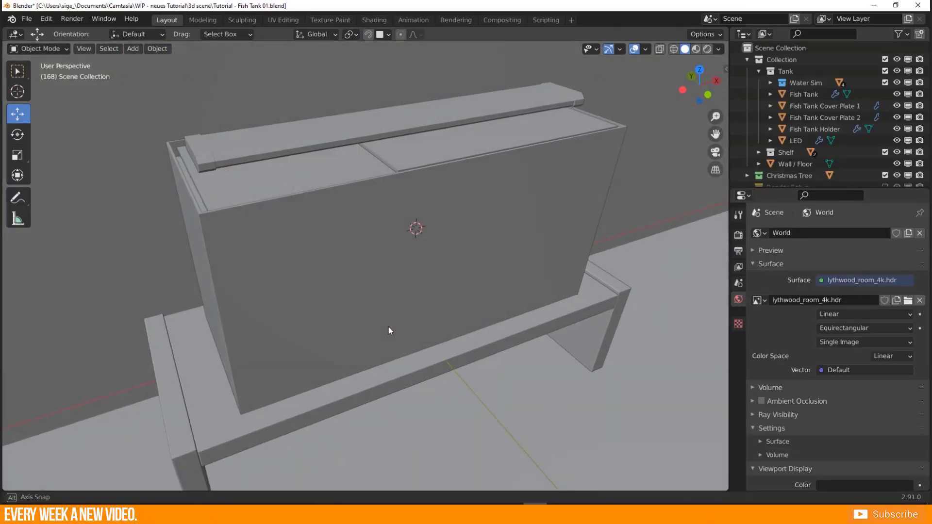
Select the Fish Tank glass object and hide it in the viewport.
middle_click_drag(388, 330, 276, 318)
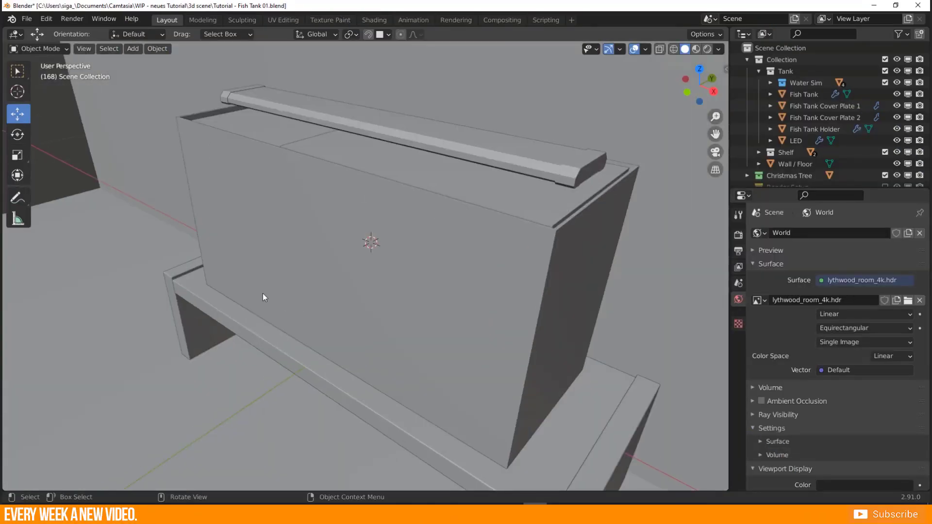
middle_click_drag(262, 282, 338, 290)
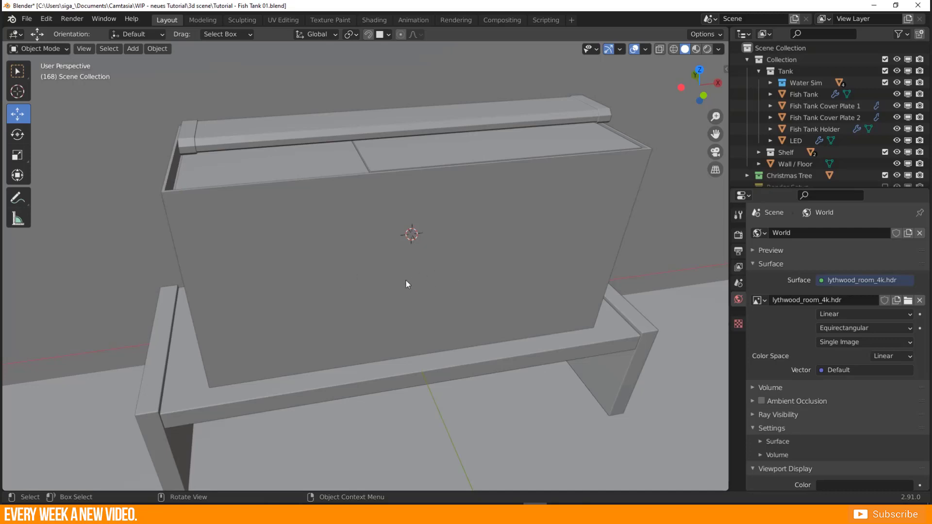
middle_click_drag(297, 282, 183, 231)
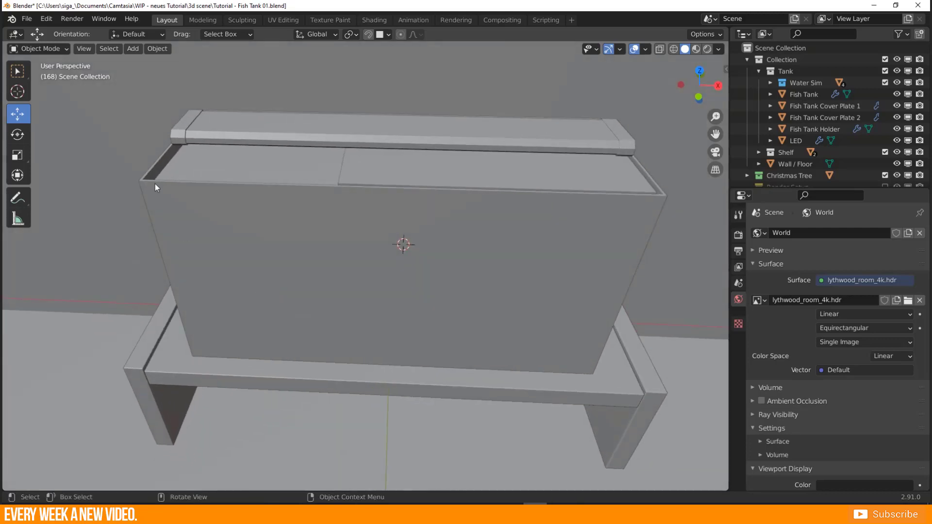
left_click(166, 218)
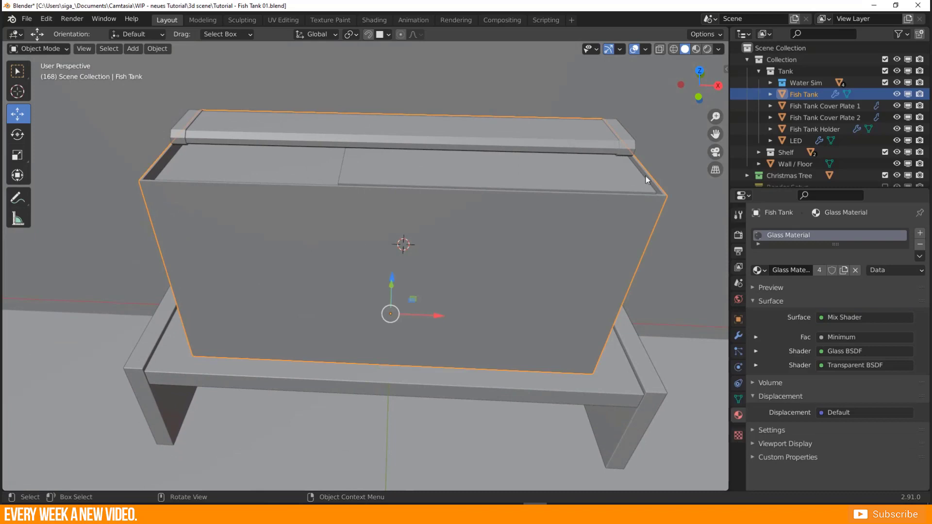
left_click(897, 95)
middle_click_drag(257, 325, 247, 304)
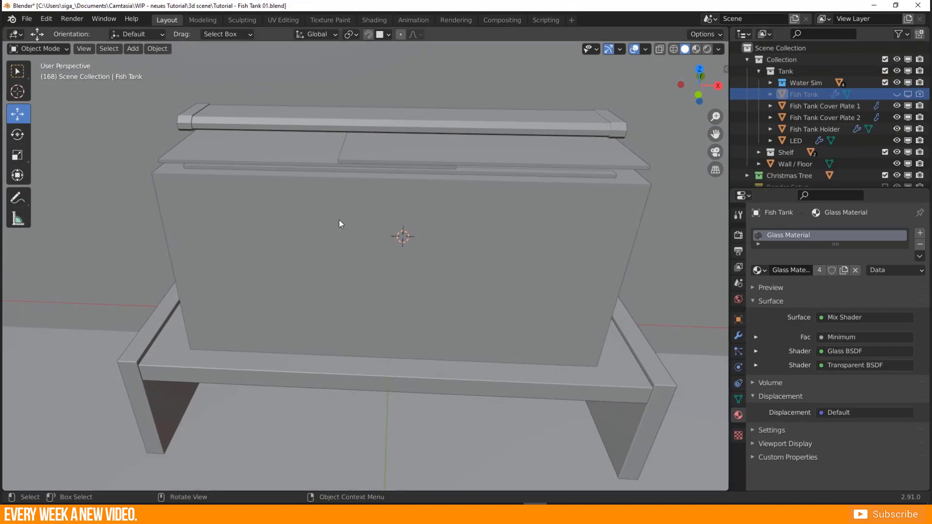
Select the Water Sim5 water mesh and expand the Water Sim collection.
left_click(243, 241)
middle_click_drag(390, 253, 476, 235)
middle_click_drag(200, 225, 176, 171)
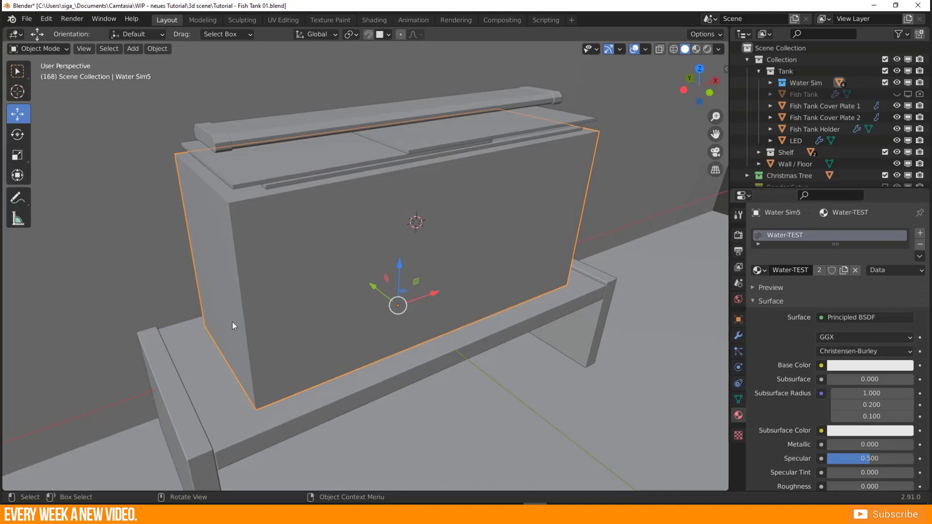
mouse_move(570, 181)
middle_mouse_down()
mouse_move(544, 193)
mouse_move(522, 184)
middle_mouse_up()
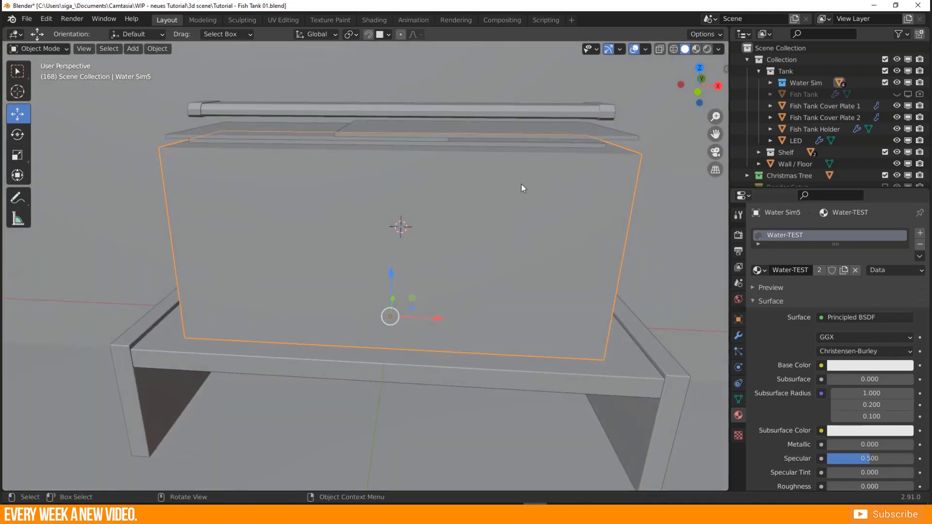
left_click(770, 82)
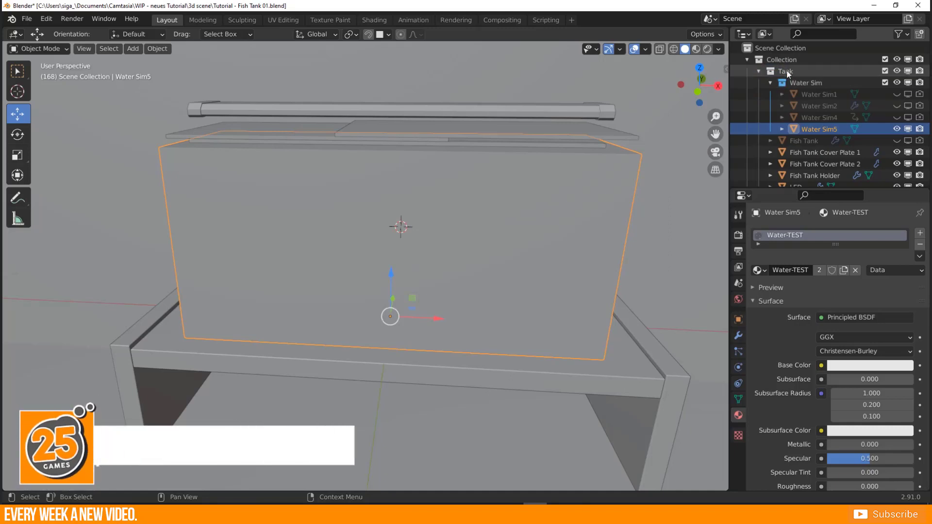
left_click(786, 72)
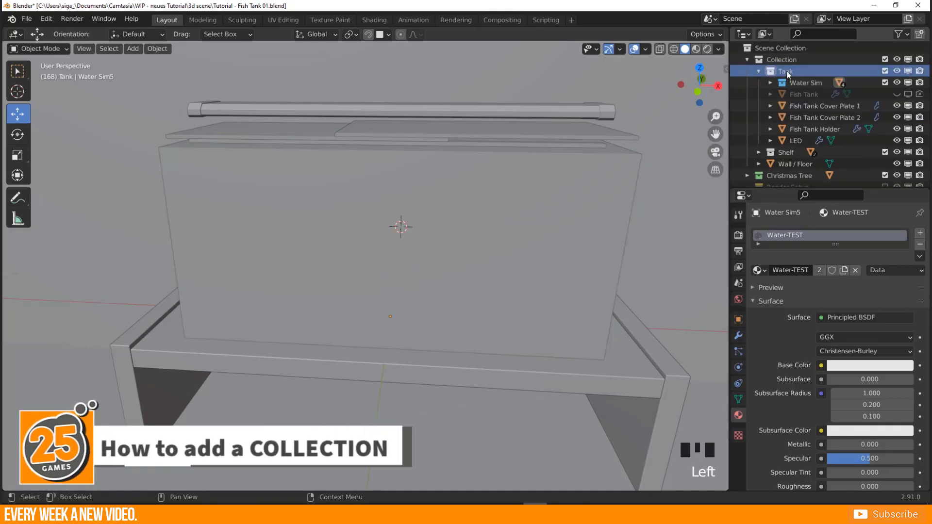
key("c")
key("c")
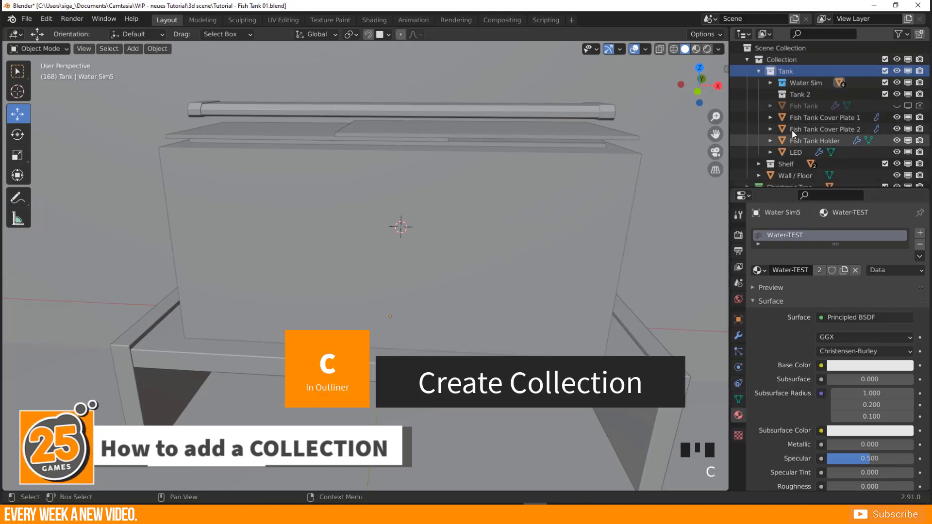
left_click(800, 93)
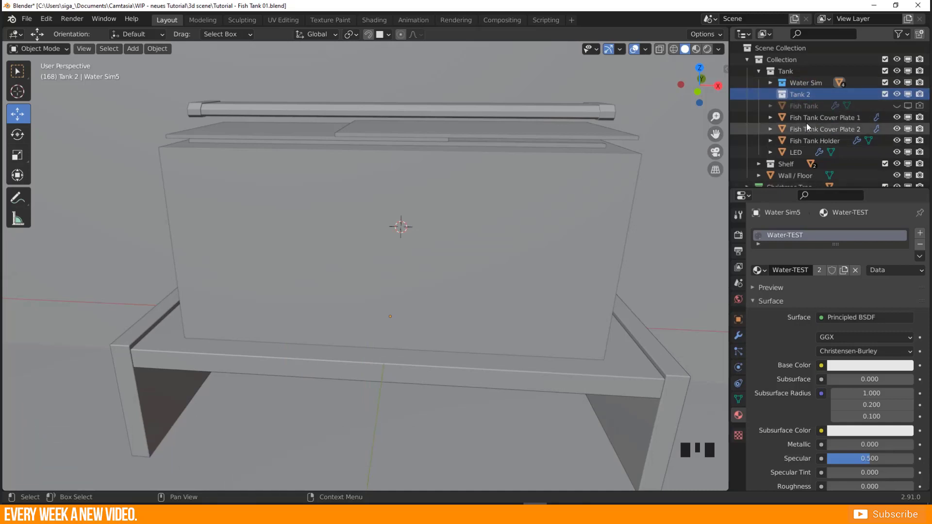
left_click(799, 98)
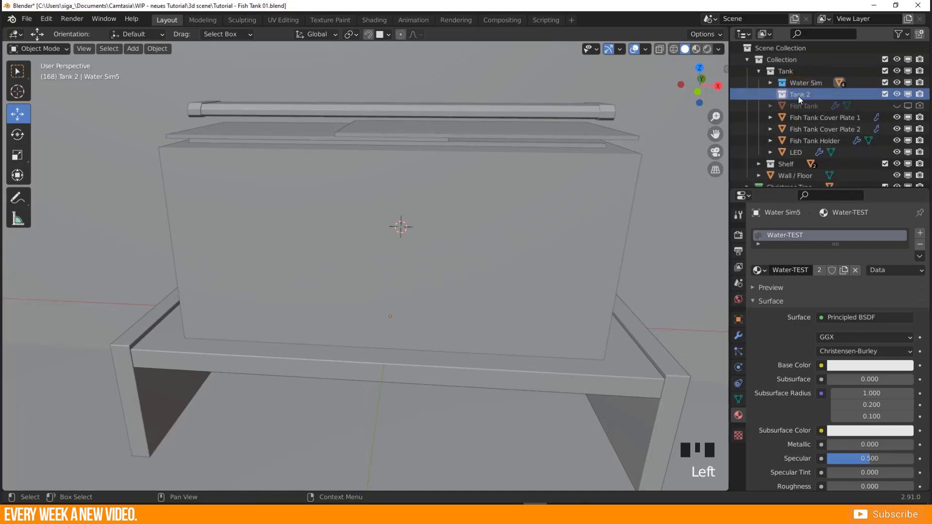
key("Delete")
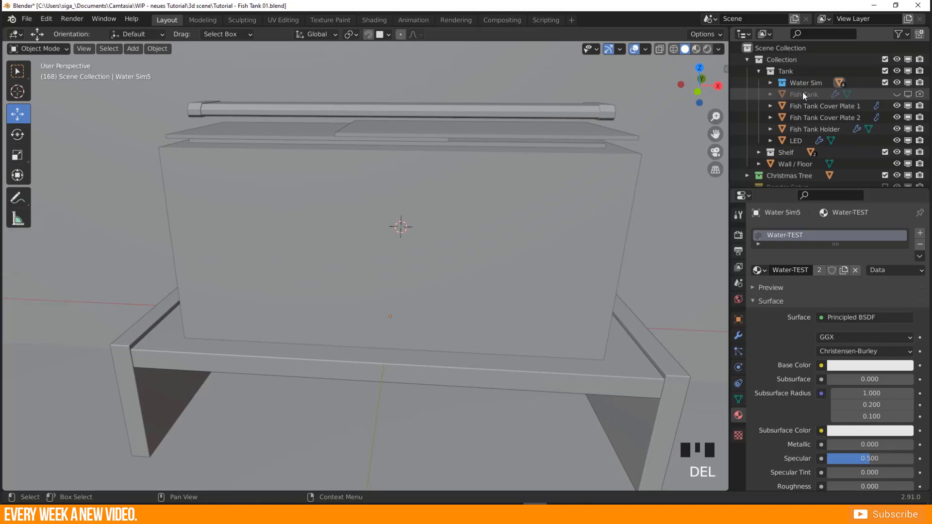
left_click(770, 83)
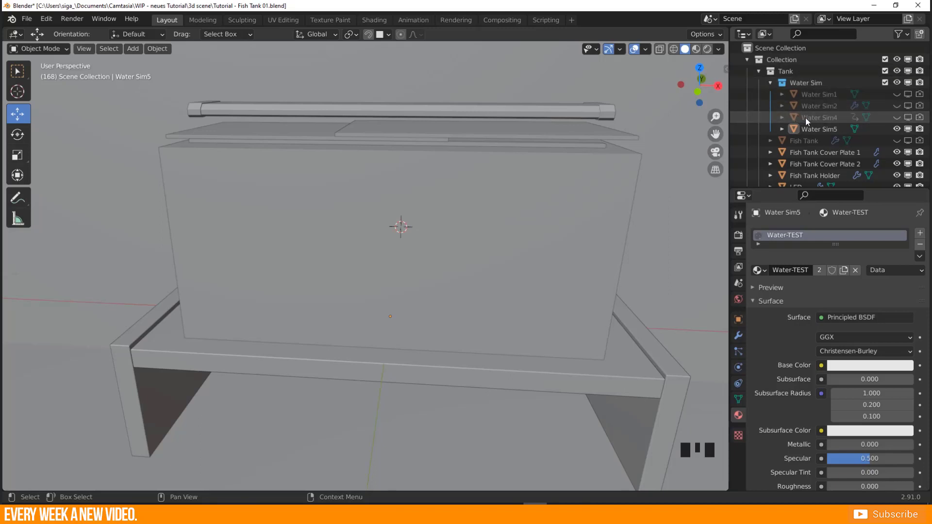
left_click(791, 81)
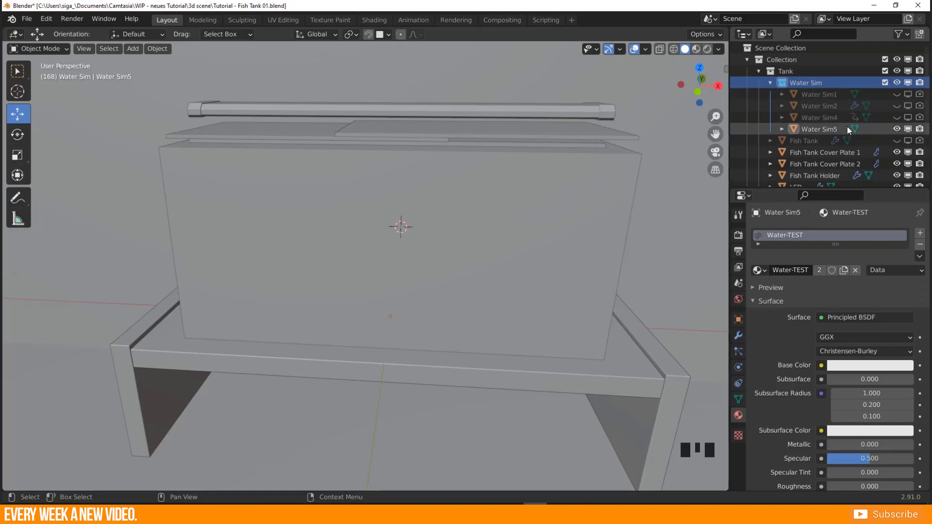
Rename Water Sim5 to 'Water Sim5 - Domain'.
left_click(815, 130)
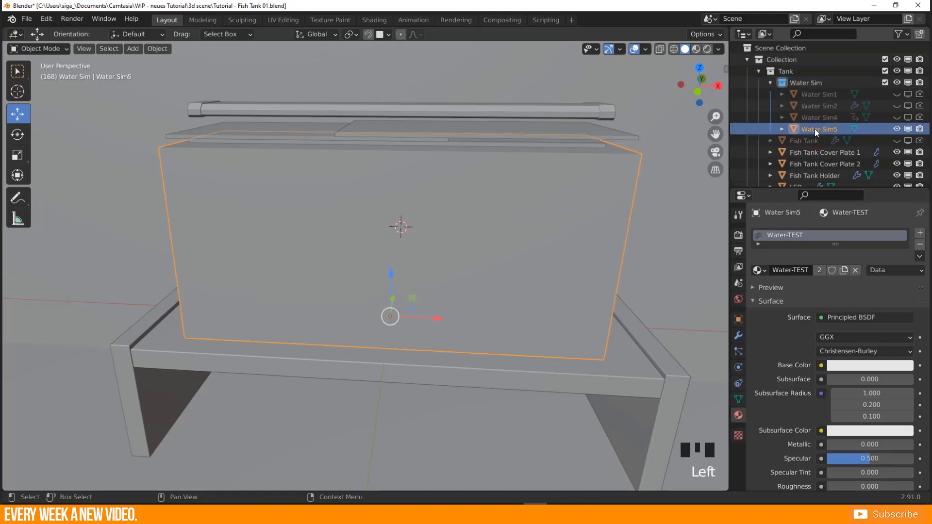
scroll(828, 129, "down", 1)
double_click(828, 108)
left_click(842, 108)
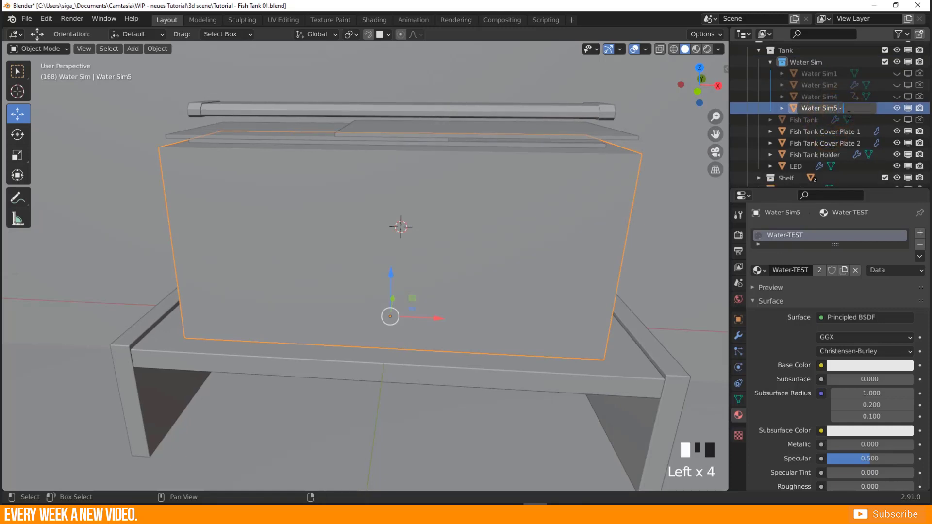
type("- Domain")
key("Return")
Duplicate the domain in place and hide the original Water Sim5 - Domain.
middle_click_drag(495, 199, 564, 234)
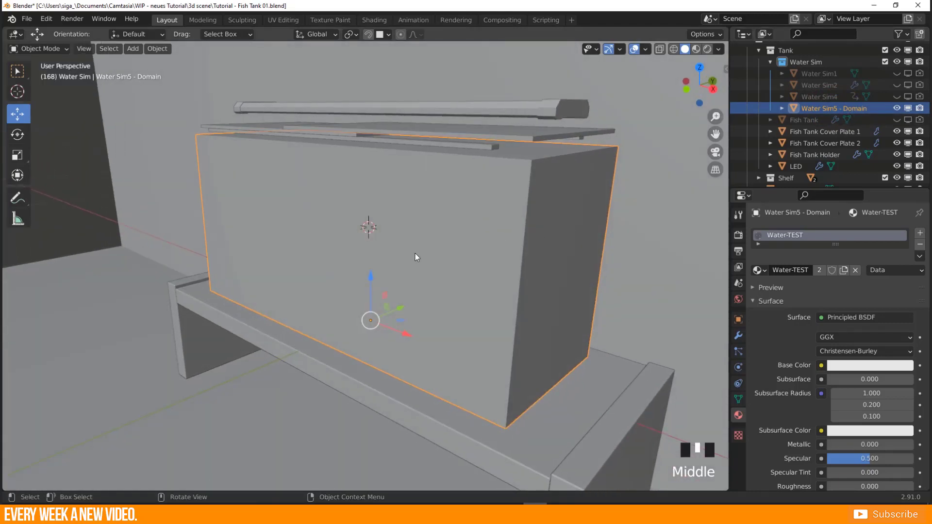
middle_click_drag(471, 302, 413, 299, "shift")
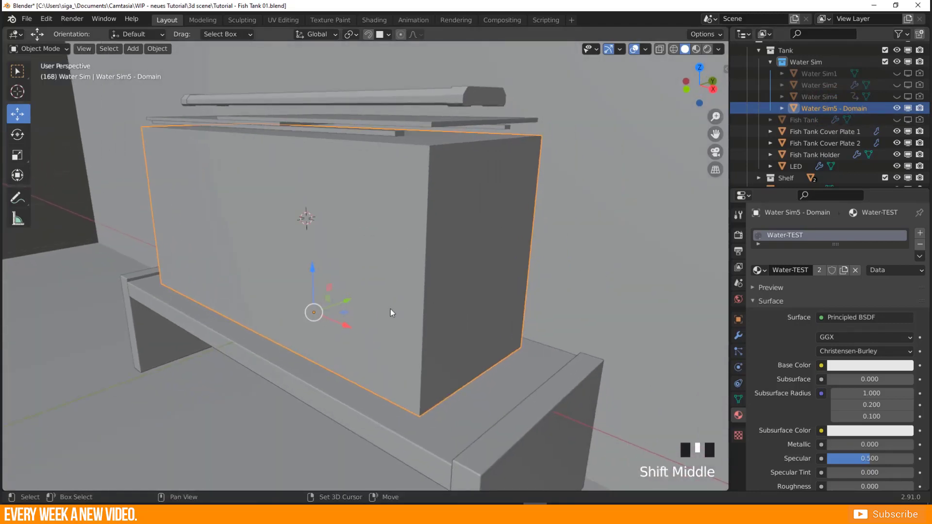
key("shift+d")
right_click(410, 301)
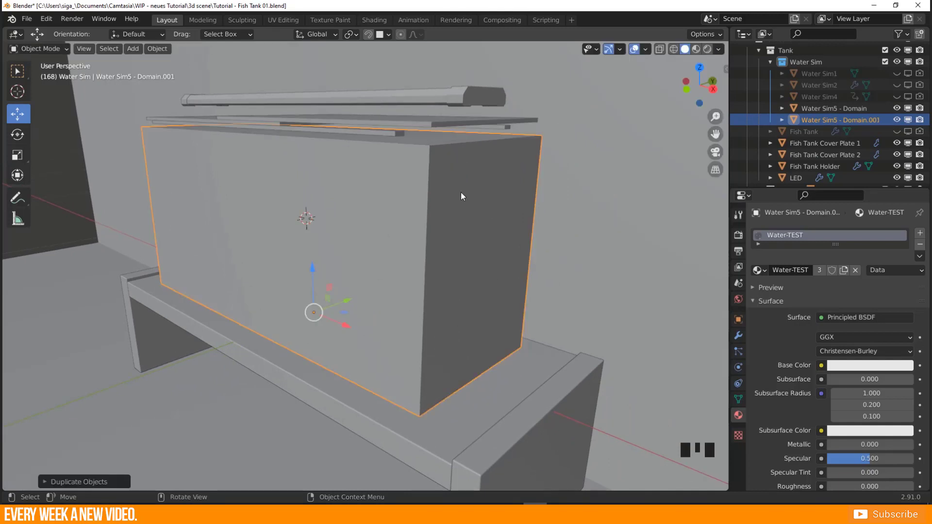
left_click(897, 108)
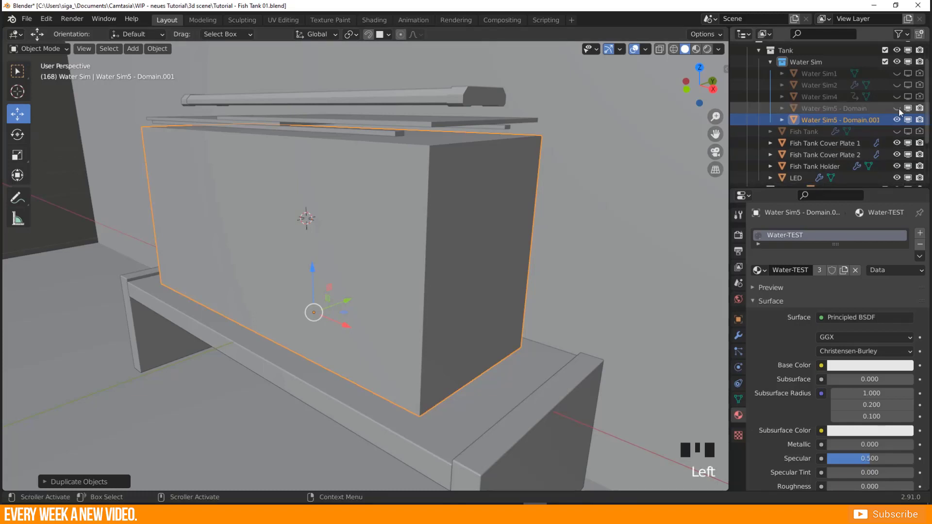
Rename the duplicate to 'Water Sim5 - Fluid'.
double_click(854, 120)
scroll(854, 116, "down", 1)
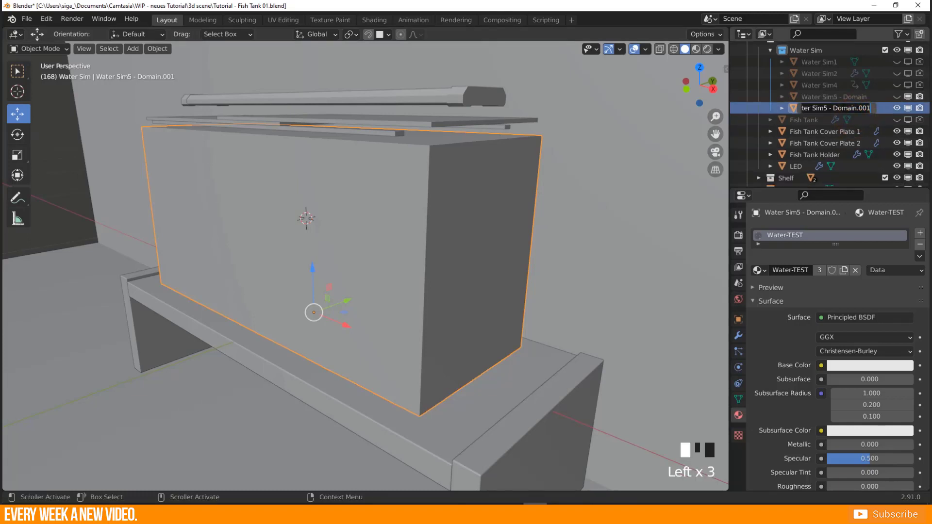
type("Fluid")
key("Return")
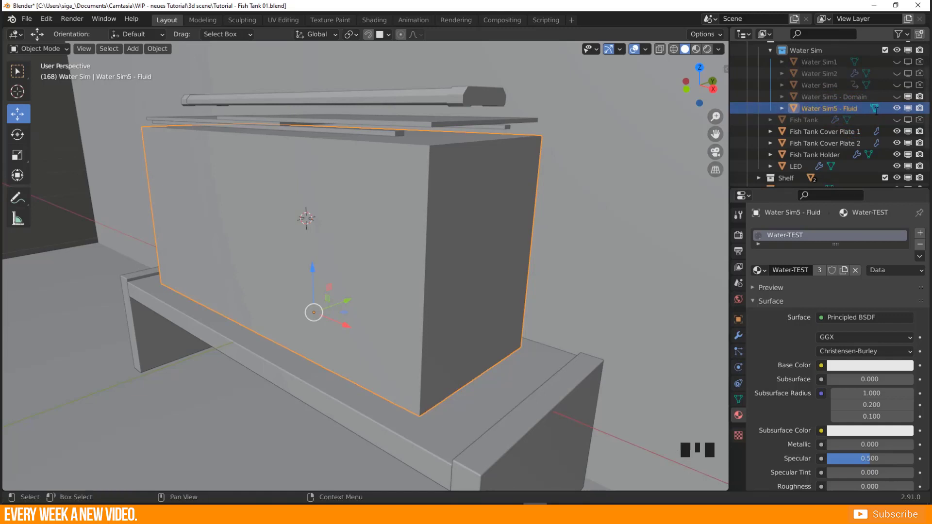
middle_click_drag(382, 117, 437, 164)
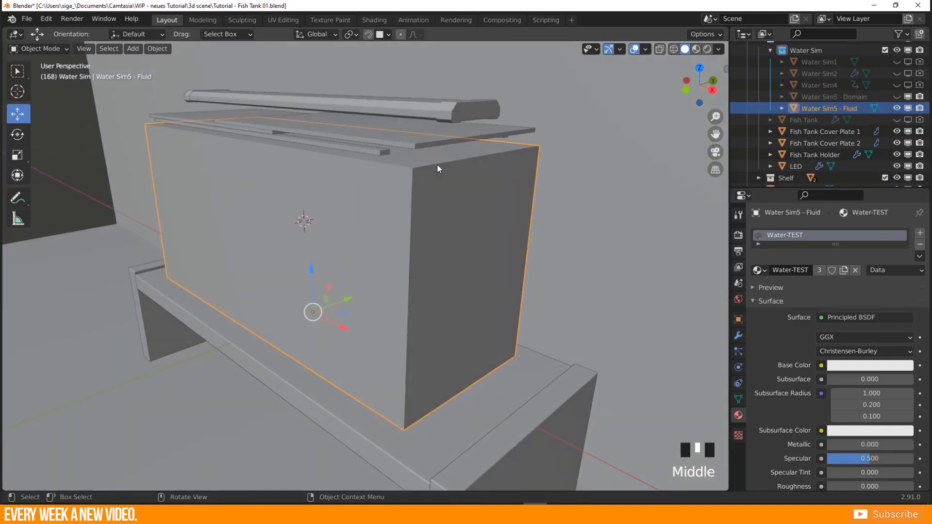
key("Tab")
Slide the Fluid mesh's top face down well below the rim, then return to Object Mode.
left_click(414, 164)
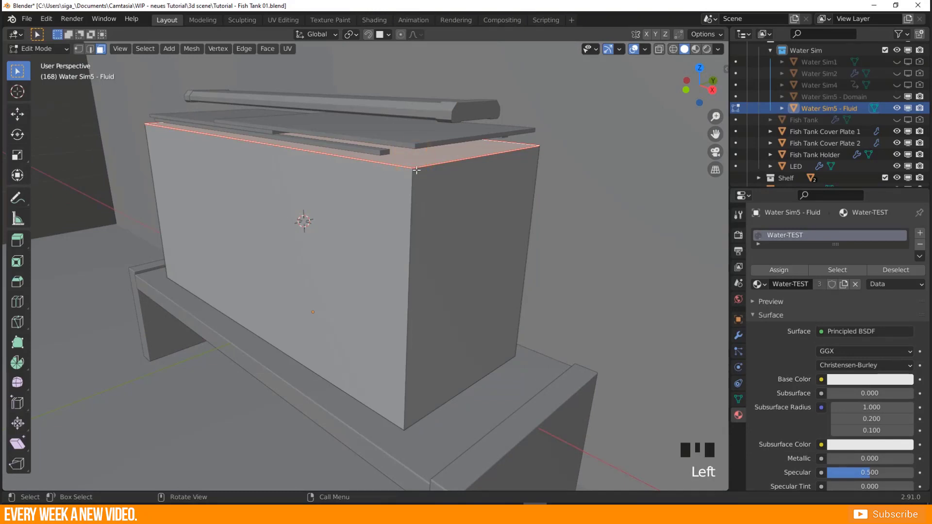
key("g")
key("g")
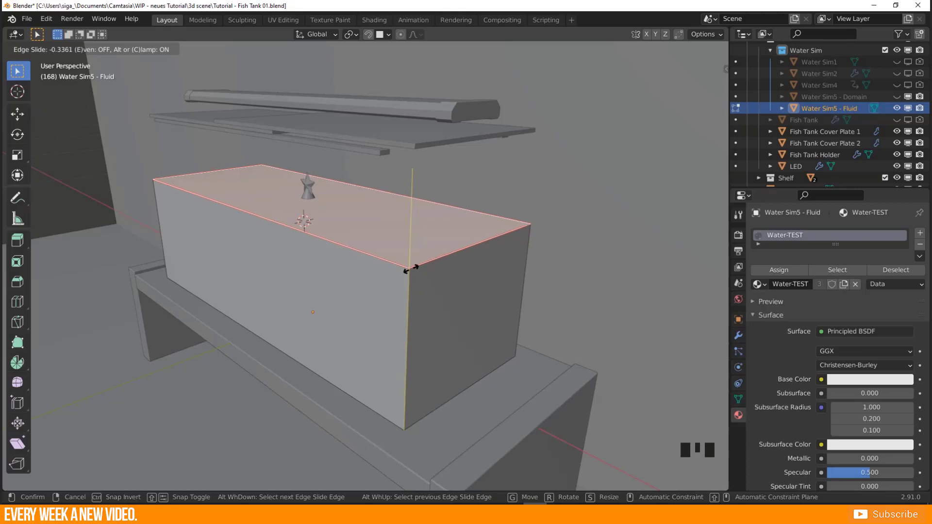
left_click(410, 268)
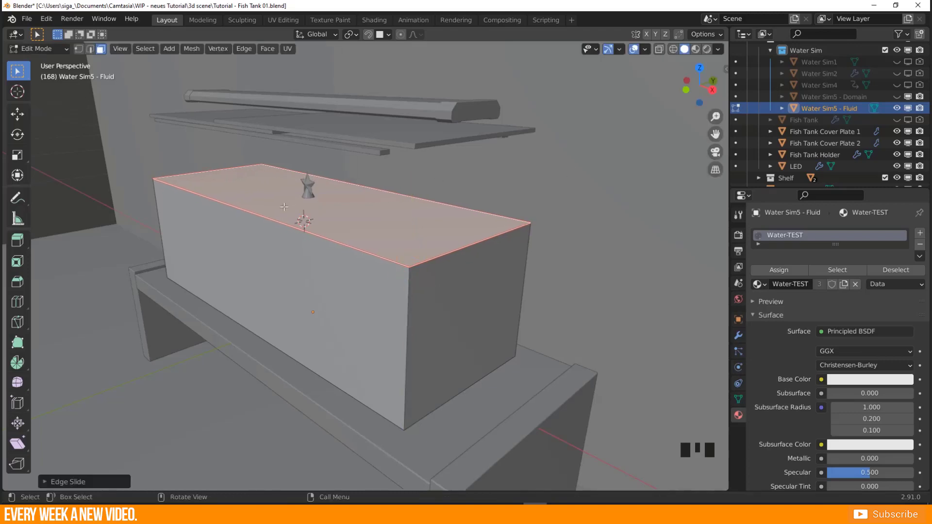
middle_click_drag(372, 191, 314, 194)
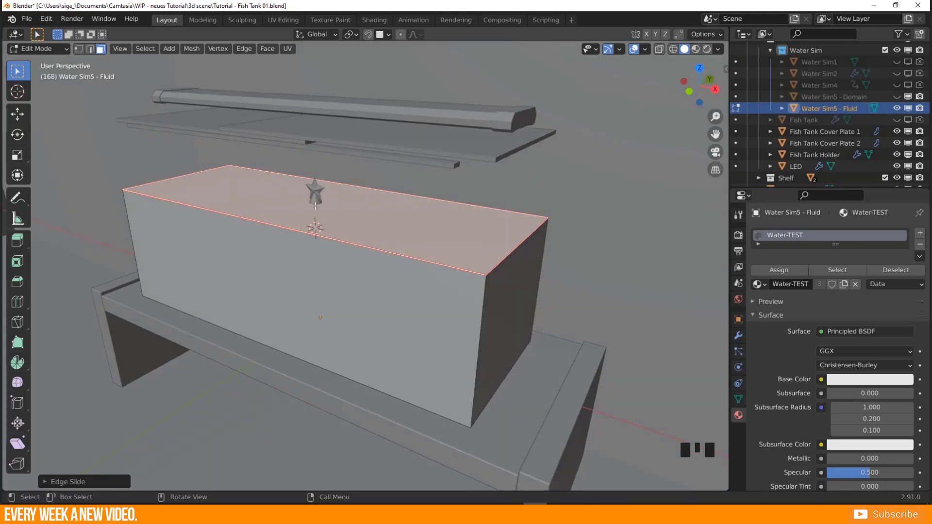
key("Tab")
middle_click_drag(416, 232, 491, 237)
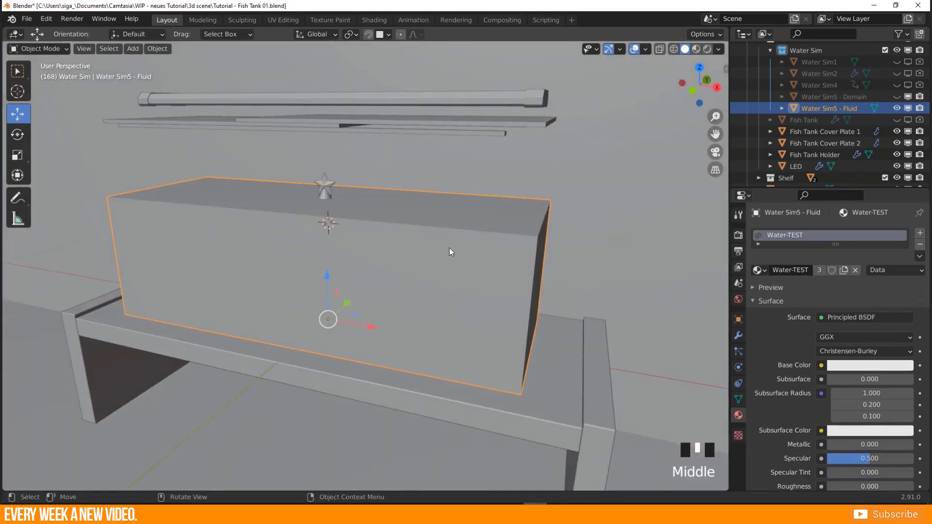
Unhide Water Sim5 - Domain and show the Fluid object's Modifier Properties and Add Modifier list.
left_click(896, 97)
middle_click_drag(385, 203, 326, 246)
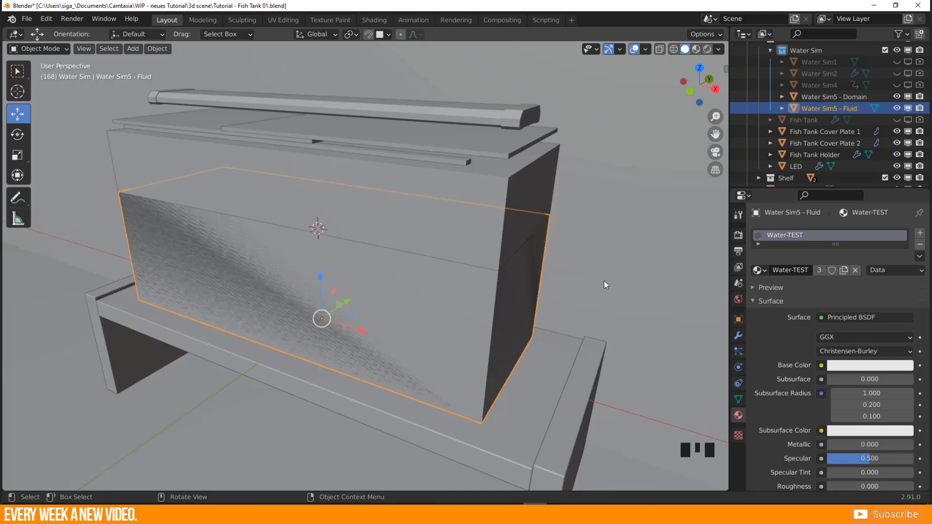
double_click(489, 299)
left_click(738, 335)
left_click(807, 233)
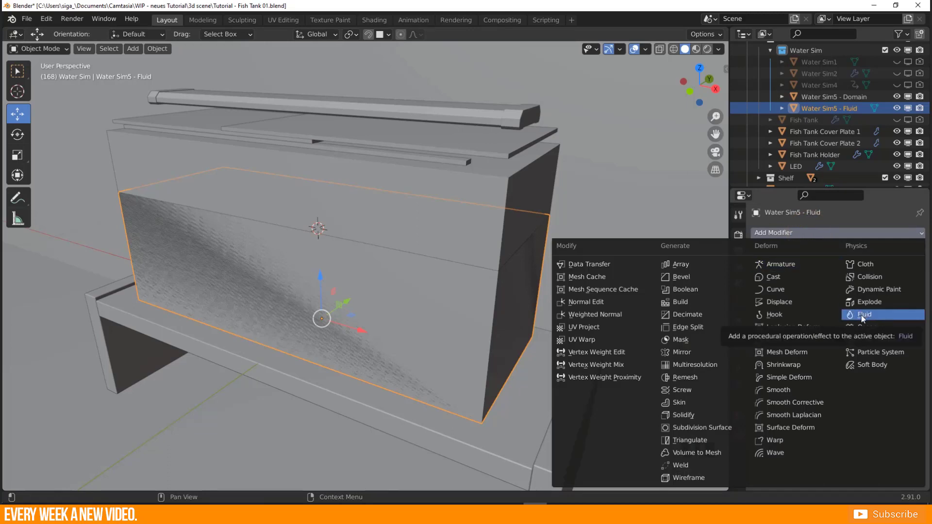
key("Escape")
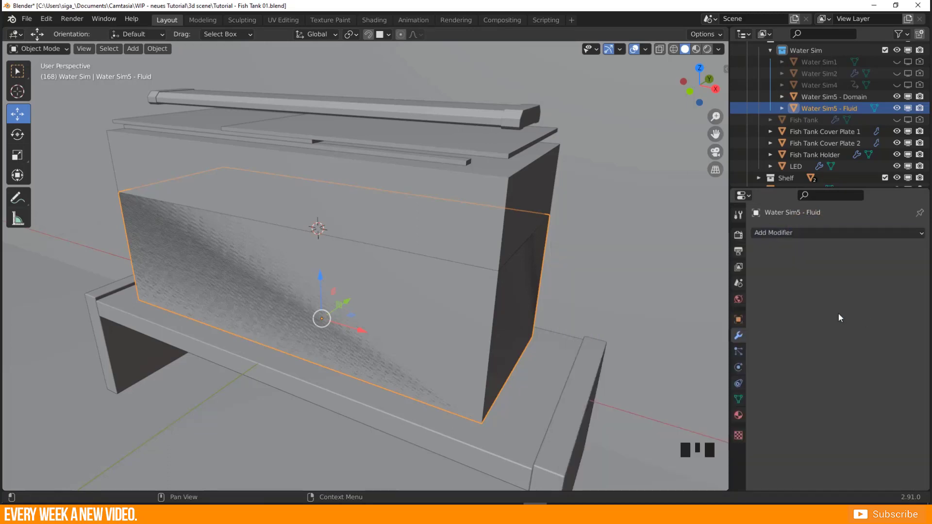
Enable Fluid physics on Water Sim5 - Fluid as a Flow of type Liquid.
left_click(738, 367)
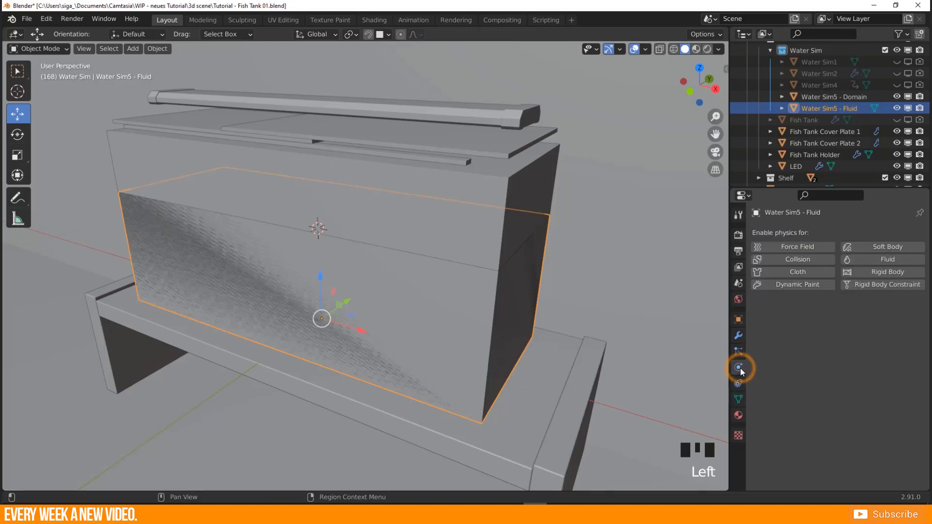
left_click(876, 260)
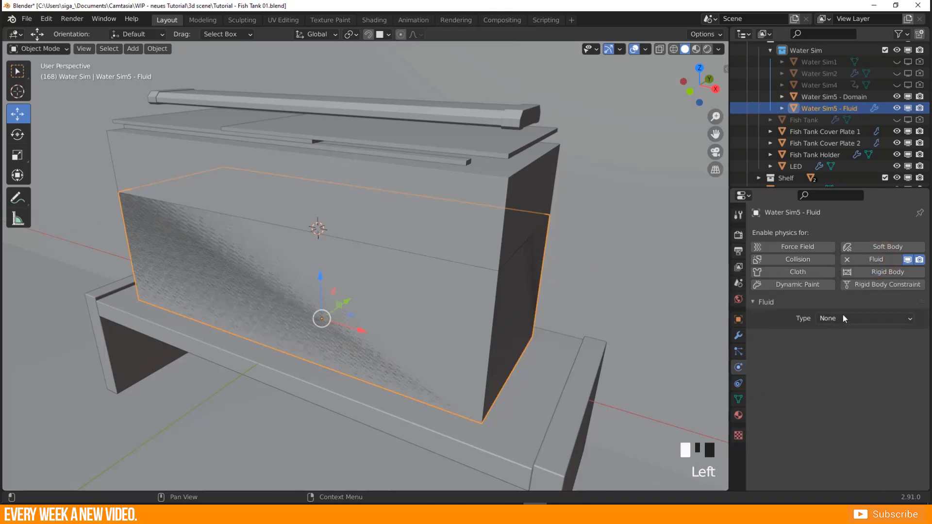
left_click(820, 320)
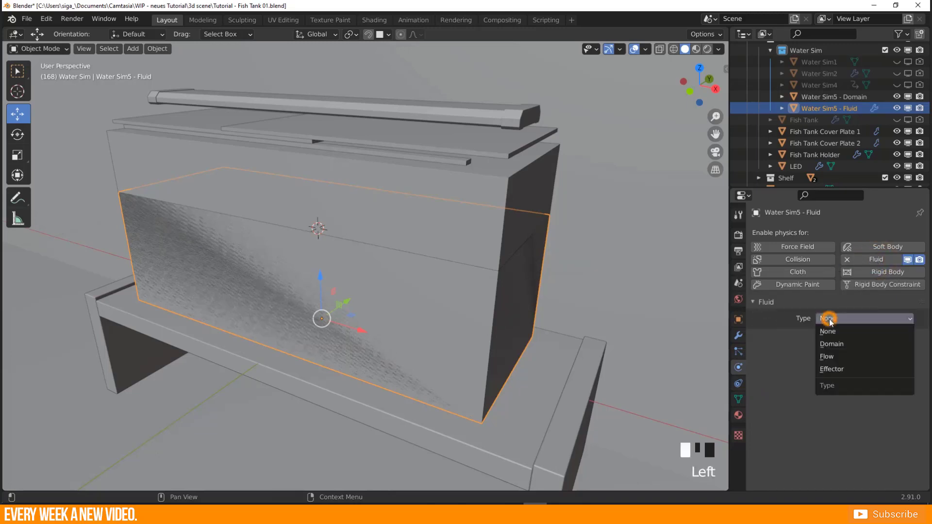
left_click(833, 358)
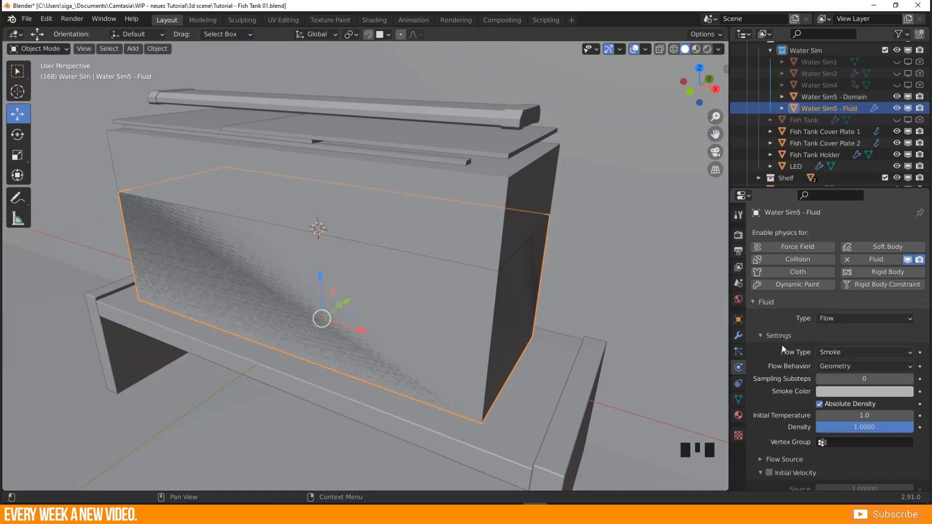
scroll(820, 336, "down", 1)
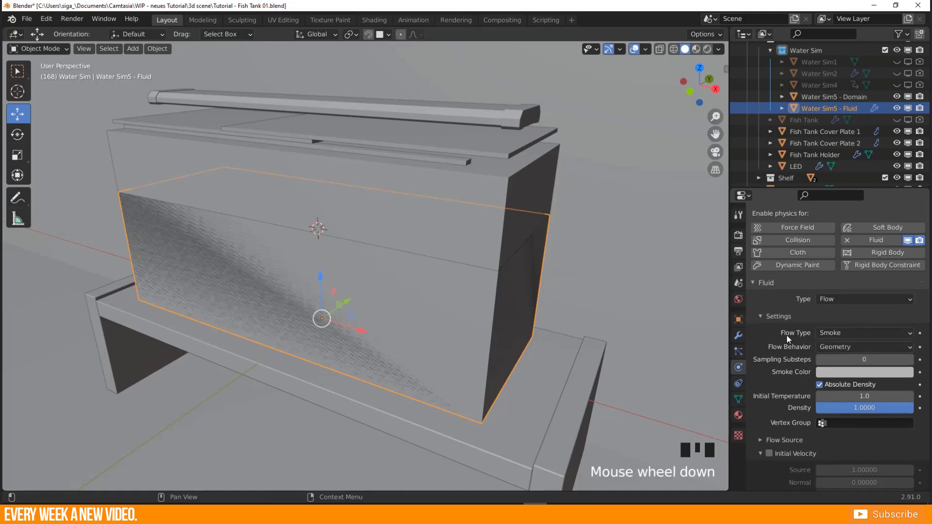
left_click(837, 334)
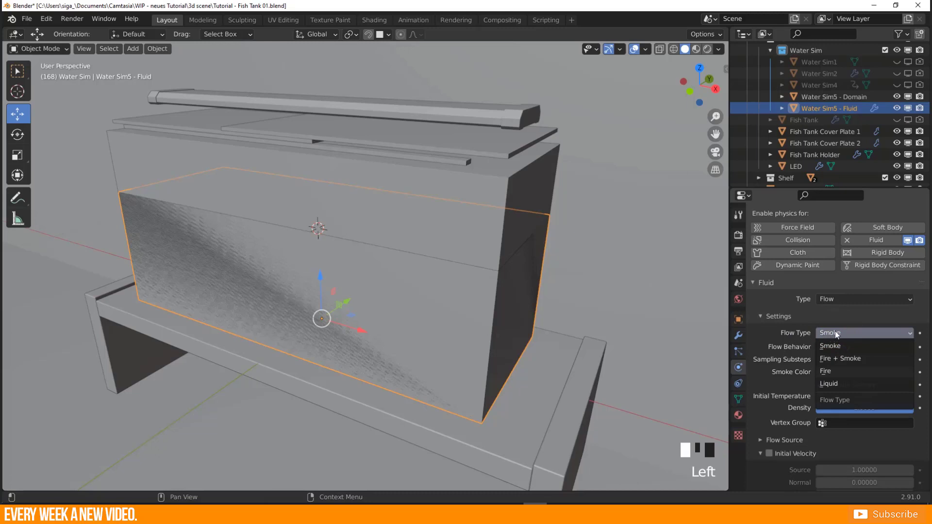
left_click(832, 385)
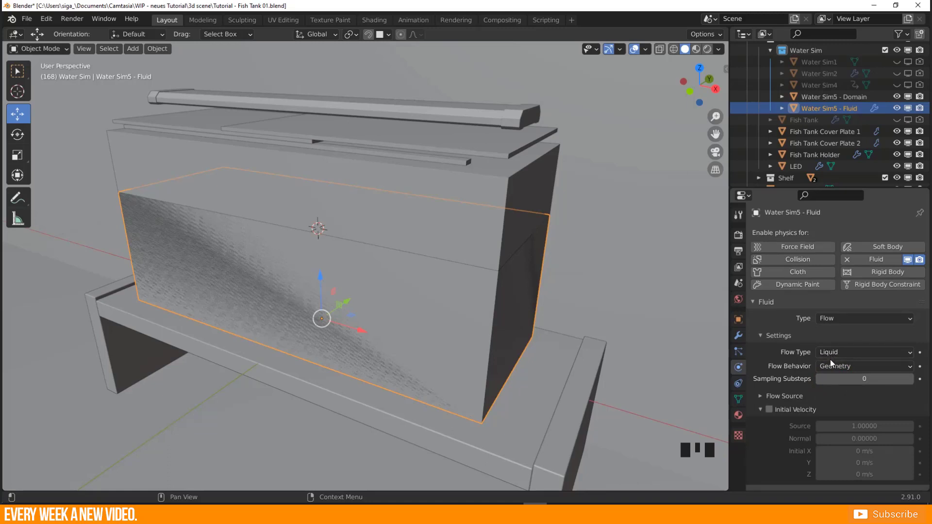
Keep Geometry flow behavior, set Sampling Substeps to 4, then select Water Sim5 - Domain.
left_click(830, 366)
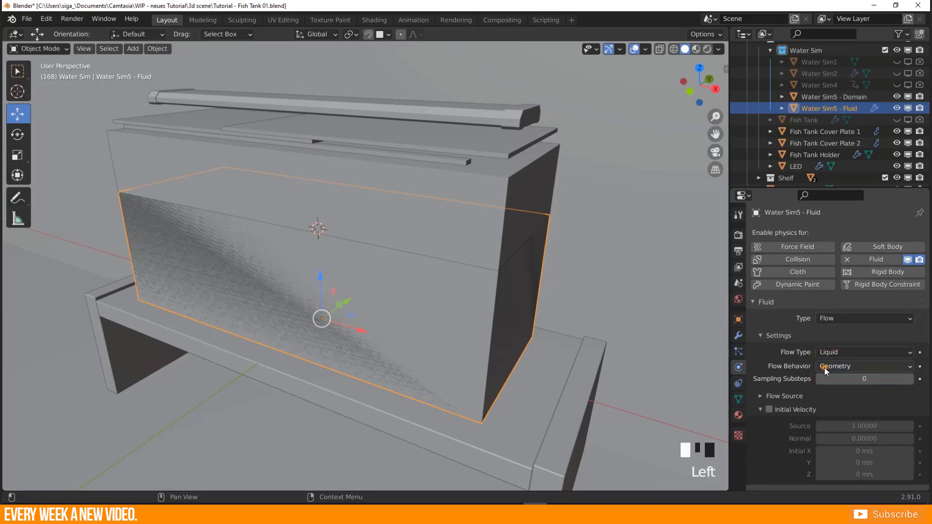
left_click(826, 367)
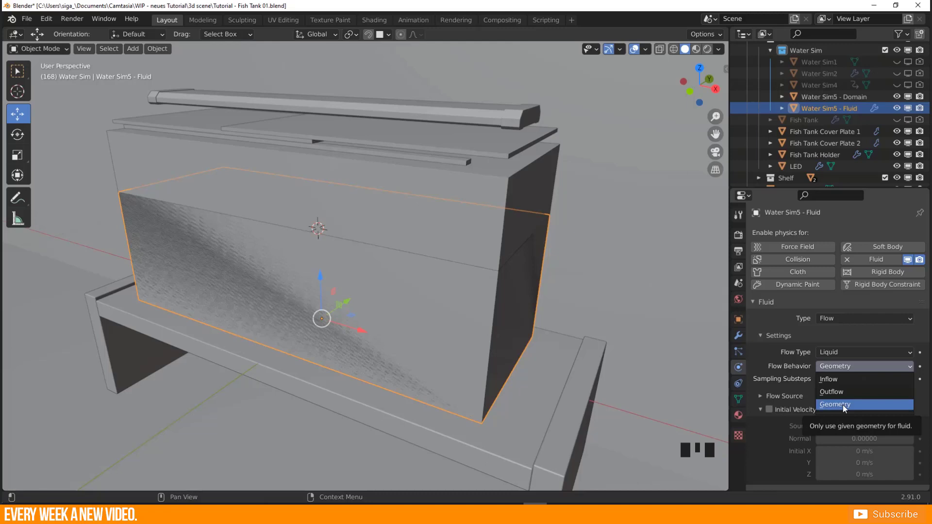
left_click(843, 406)
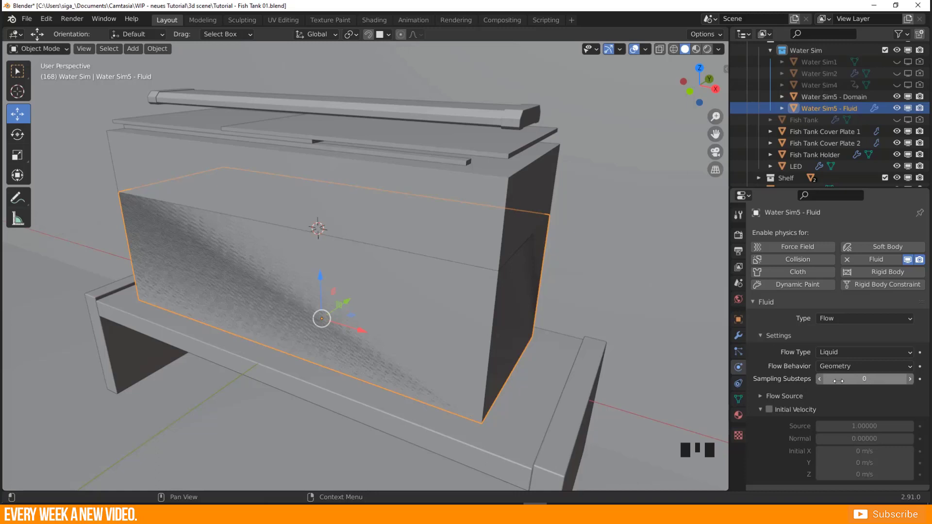
left_click(842, 380)
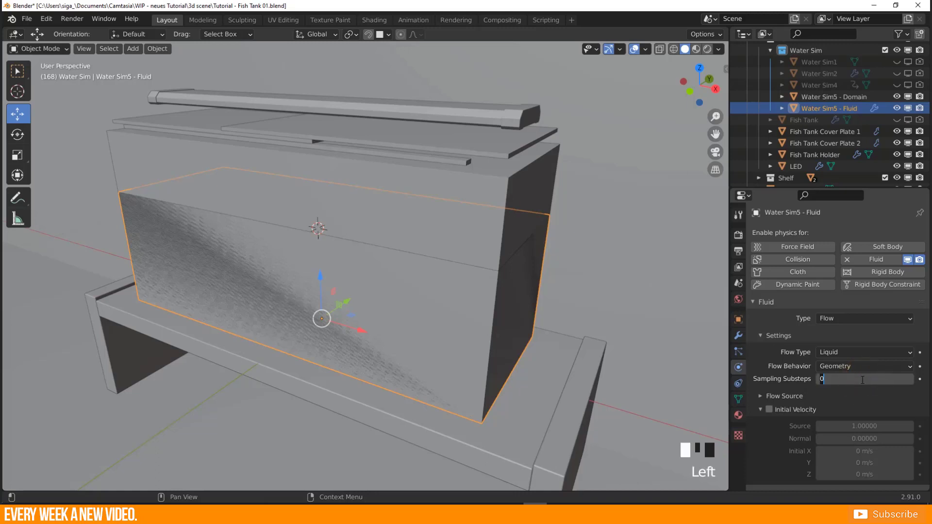
key("Return")
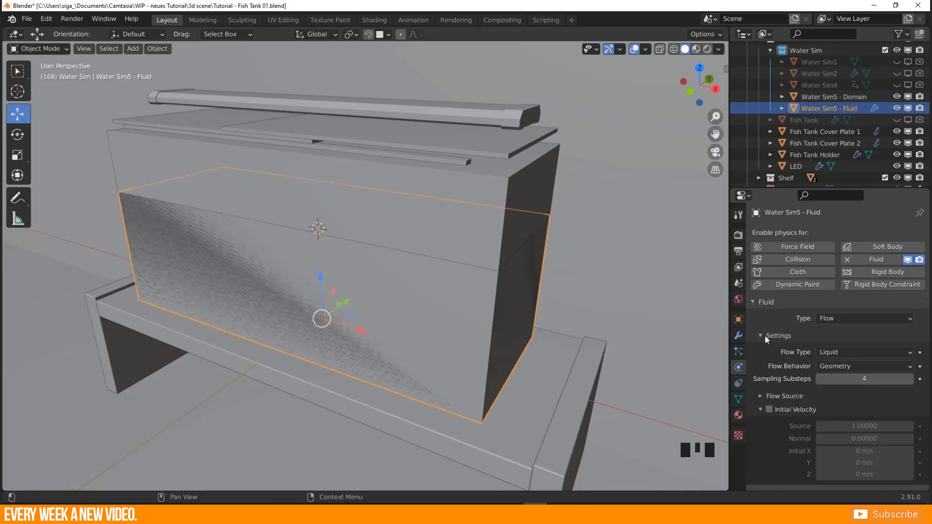
middle_click_drag(444, 323, 428, 223)
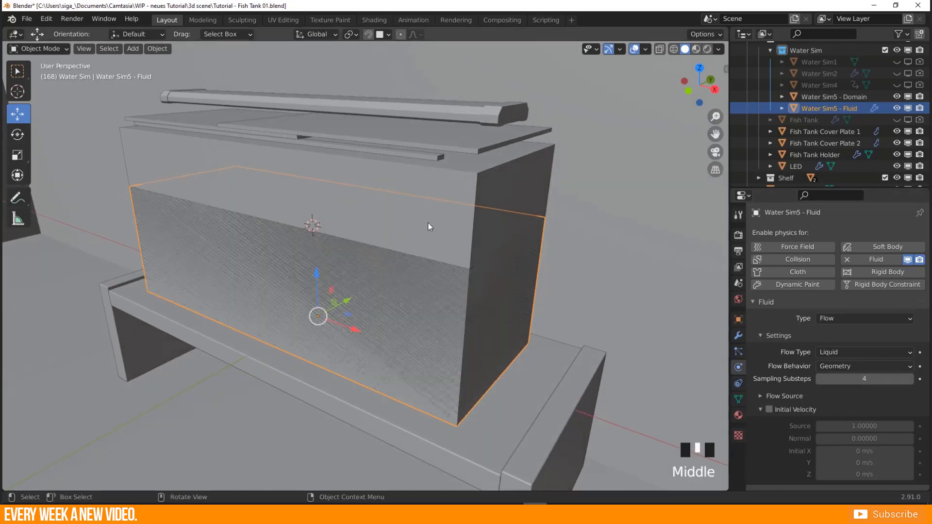
left_click(475, 217)
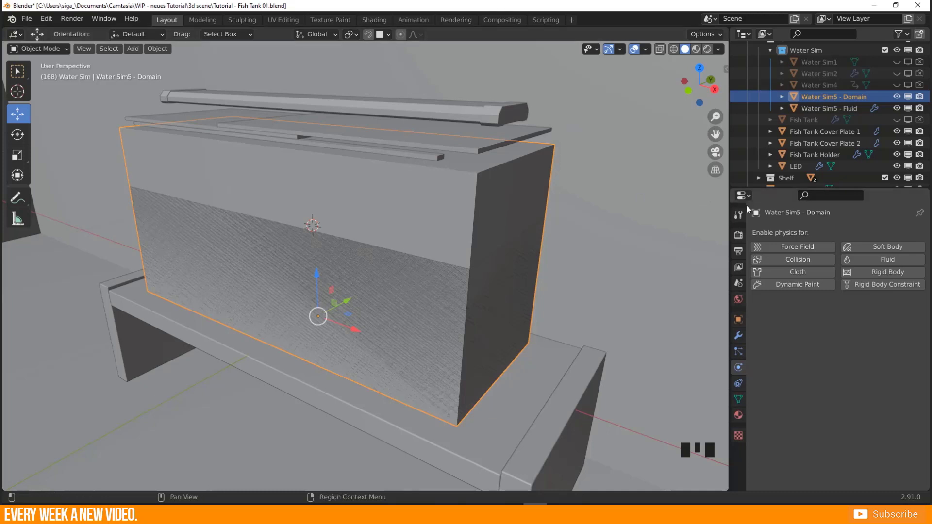
Add Fluid physics to Water Sim5 - Domain with Type Domain and Domain Type Liquid.
left_click(877, 259)
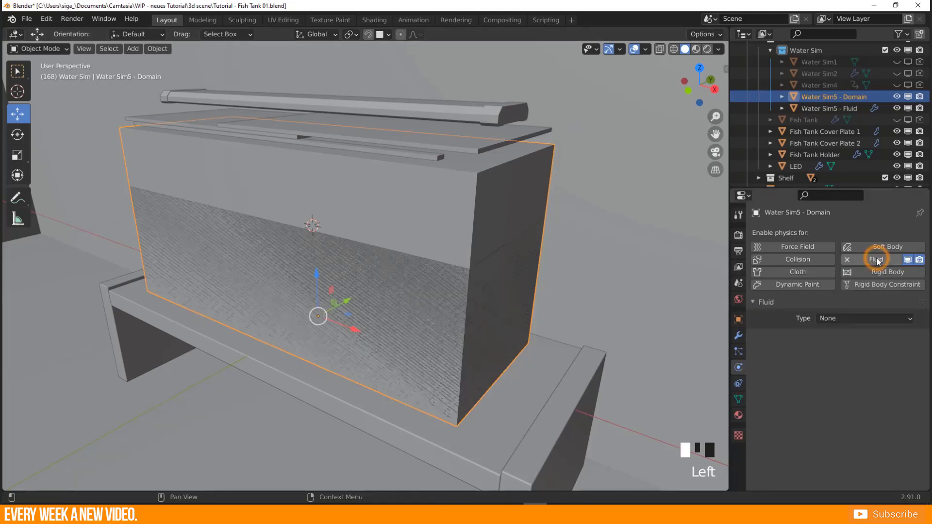
left_click(830, 319)
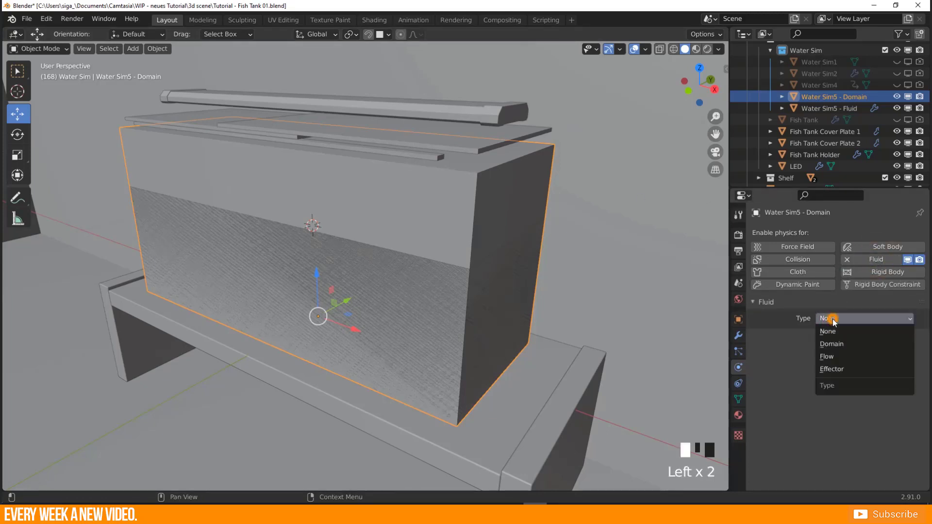
left_click(835, 344)
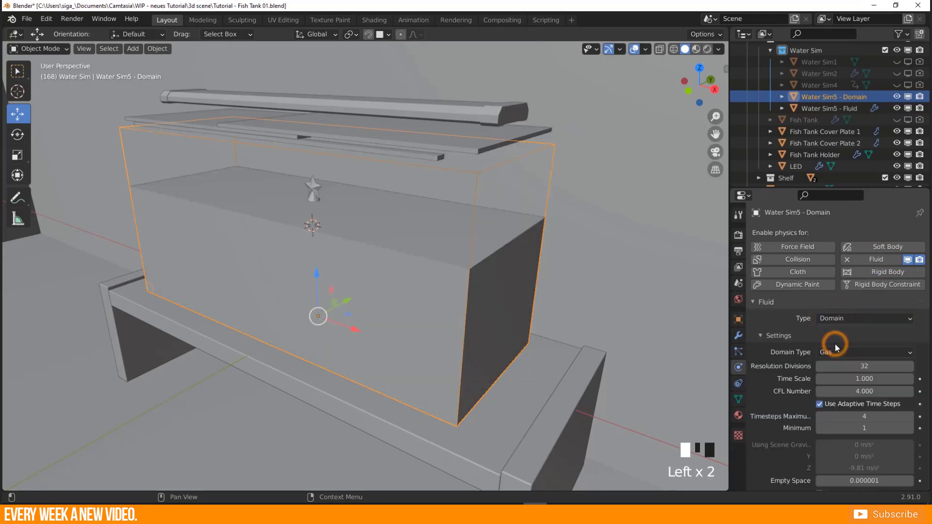
left_click(829, 349)
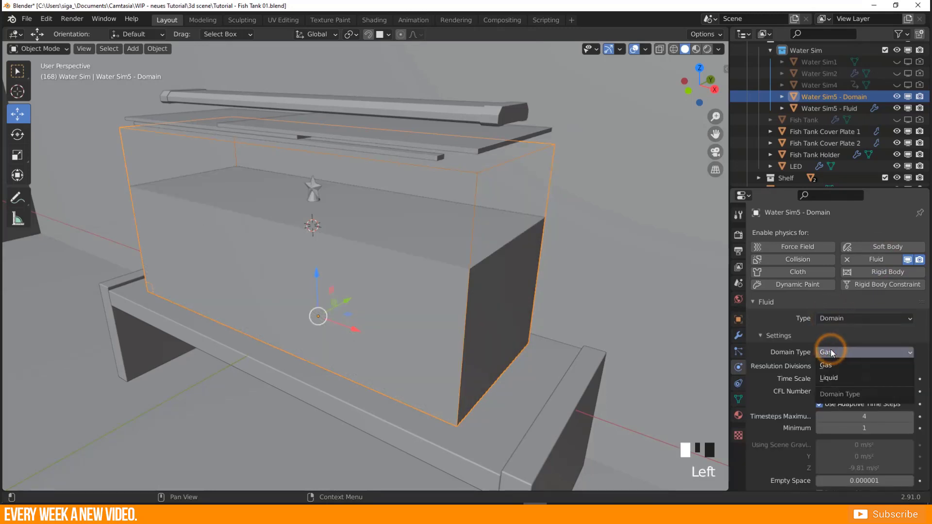
left_click(830, 378)
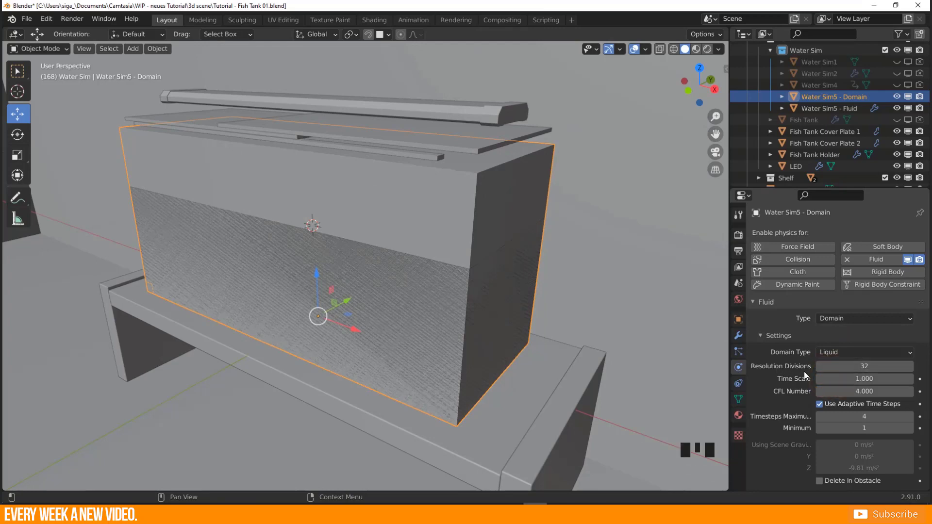
left_click(849, 366)
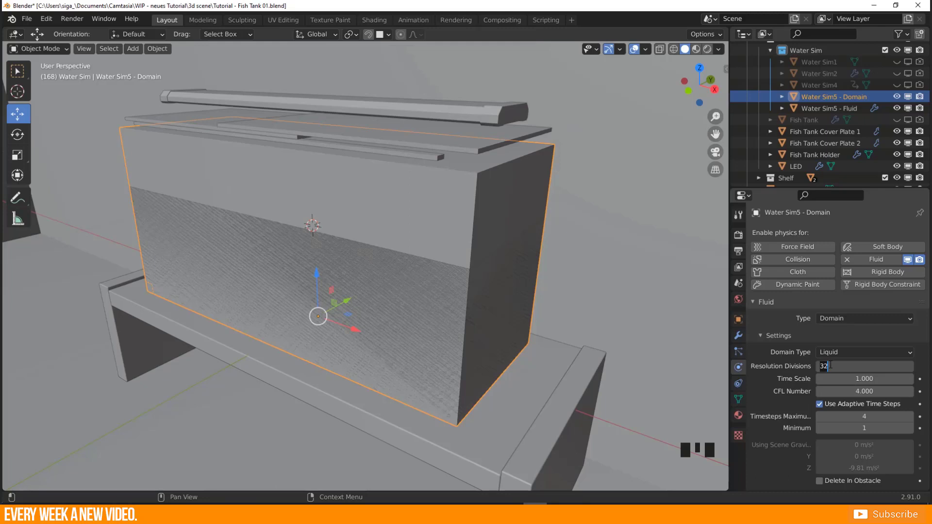
Set the water domain's Resolution Divisions to 300 and scroll down to the Liquid and Cache sections.
type("256")
key("ctrl+a")
type("300")
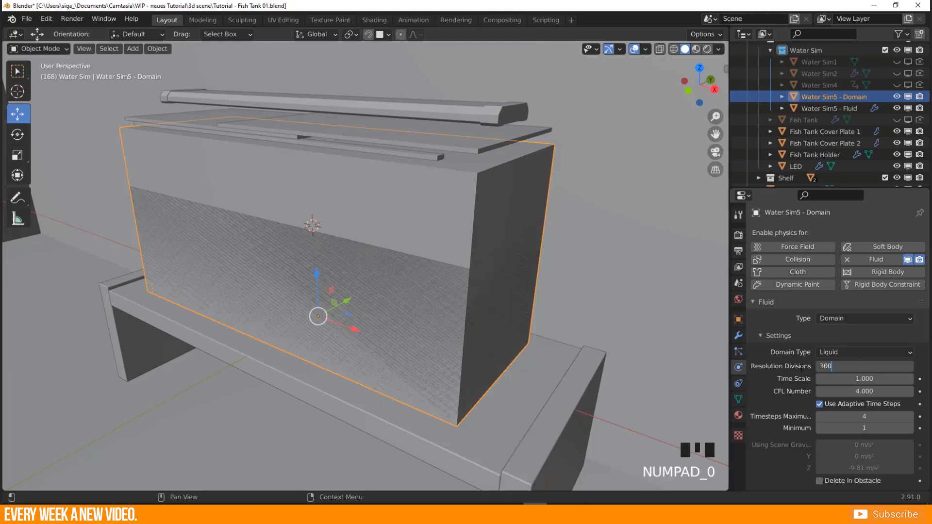
key("Return")
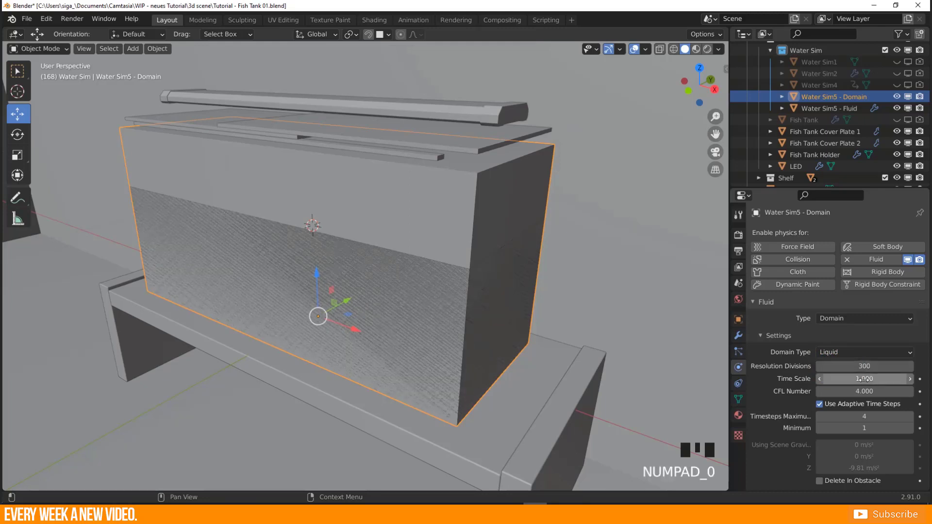
scroll(866, 383, "down", 2)
scroll(866, 339, "down", 1)
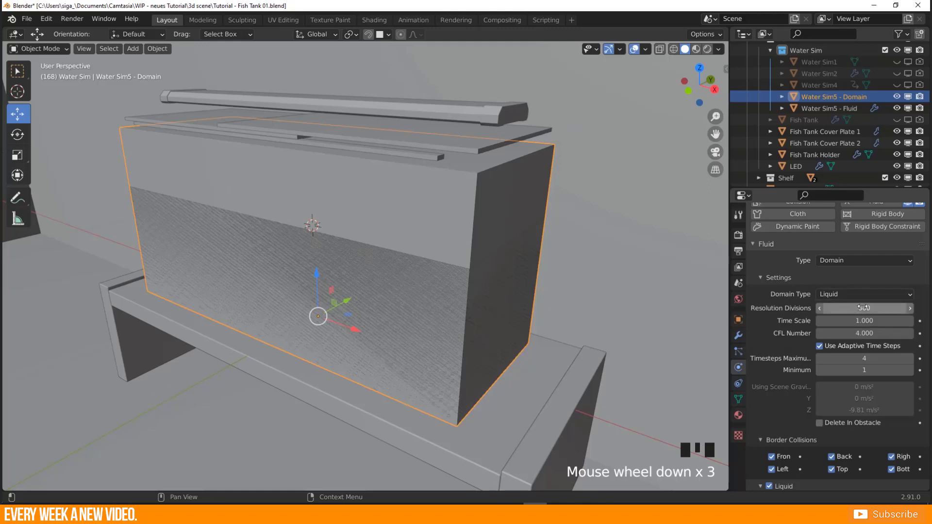
scroll(857, 316, "down", 3)
scroll(856, 317, "down", 2)
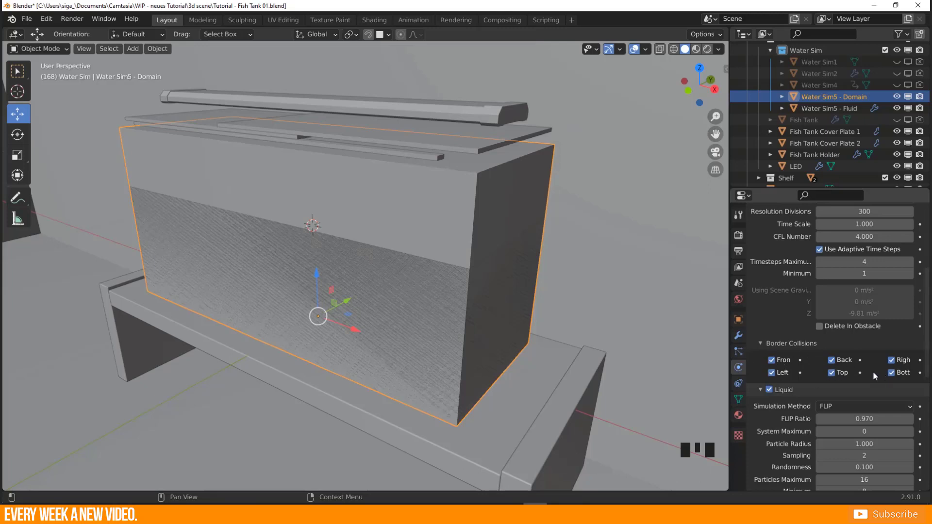
scroll(869, 361, "down", 3)
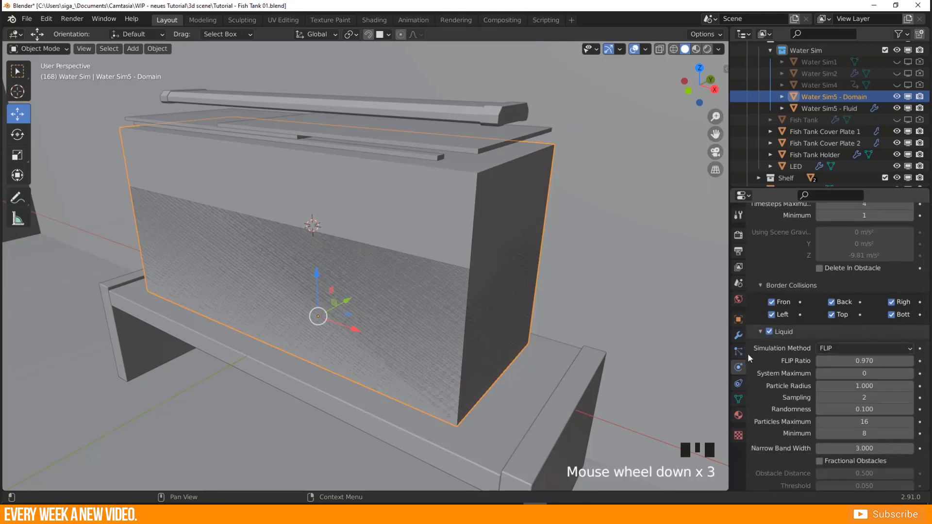
scroll(750, 354, "down", 4)
scroll(851, 351, "down", 3)
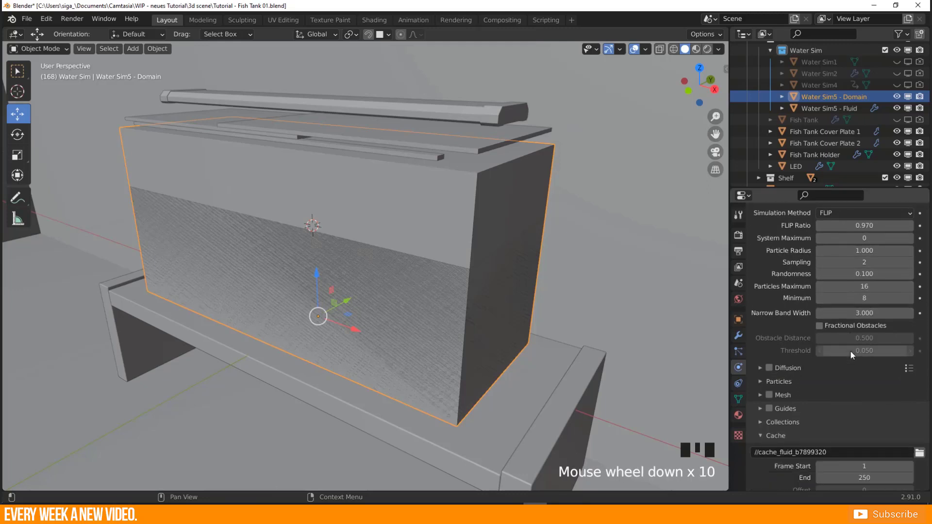
Enable Diffusion on the domain and apply the Water diffusion preset.
left_click(770, 368)
left_click(909, 368)
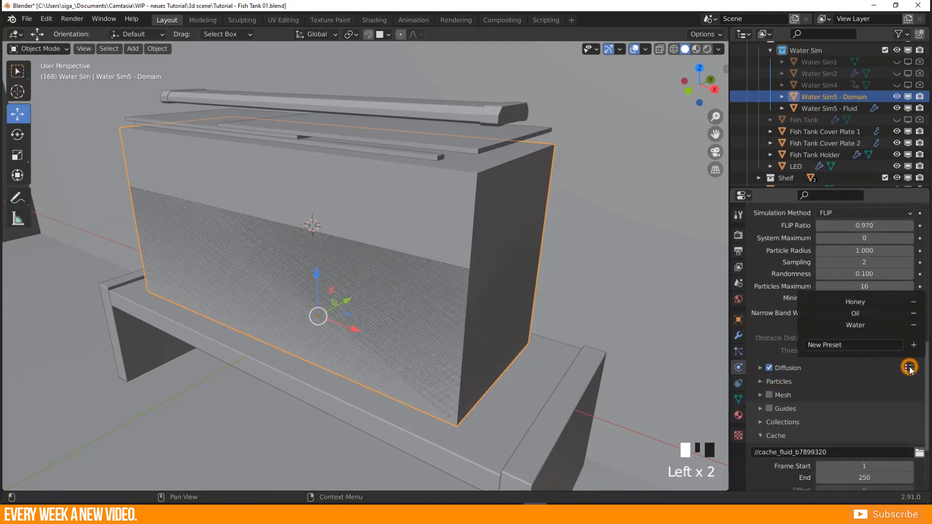
left_click(862, 327)
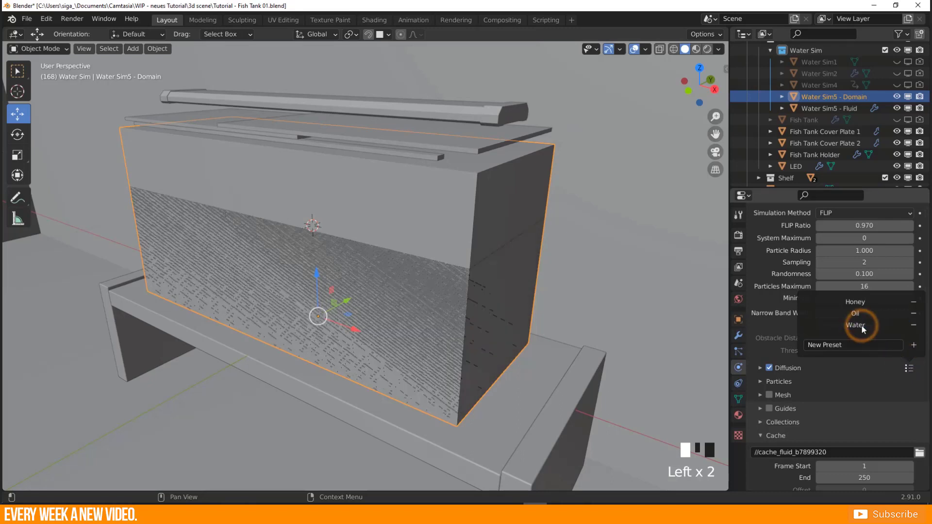
left_click(760, 367)
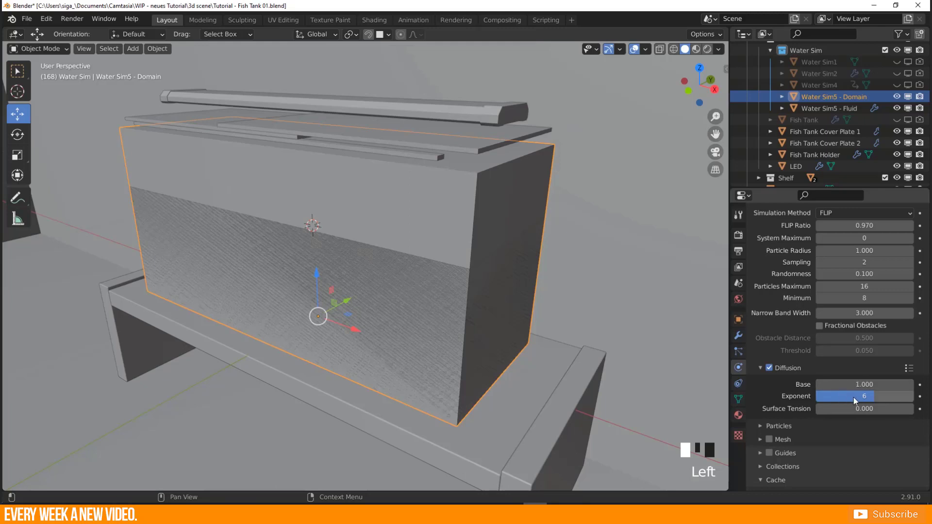
left_click(760, 368)
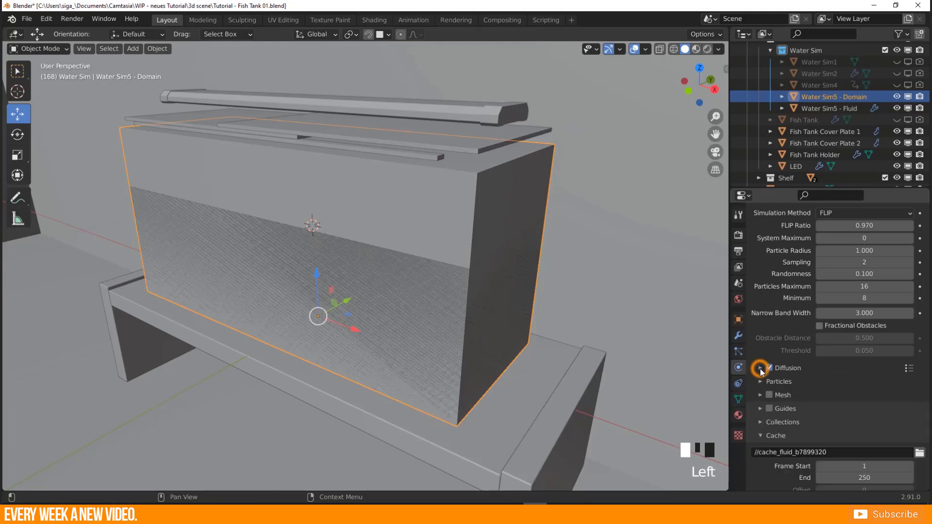
Enable Mesh generation for the liquid domain.
scroll(798, 383, "down", 2)
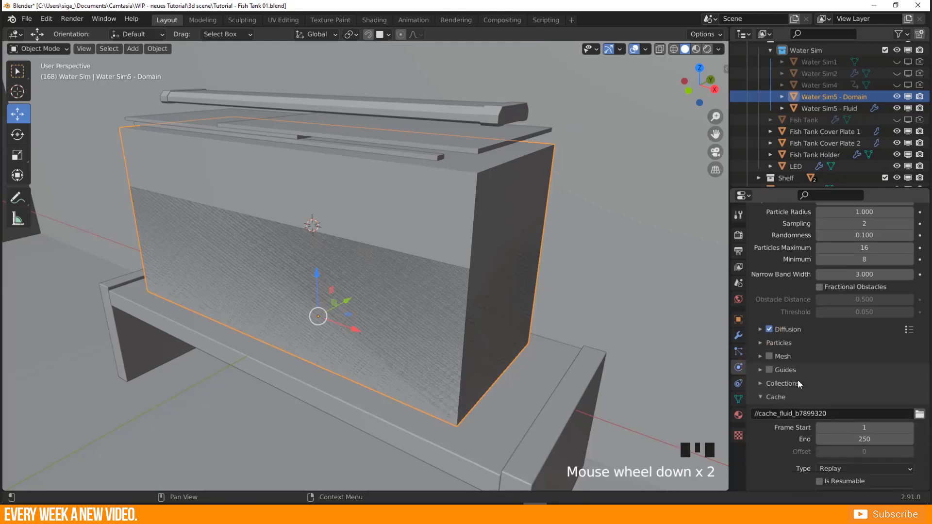
left_click(769, 356)
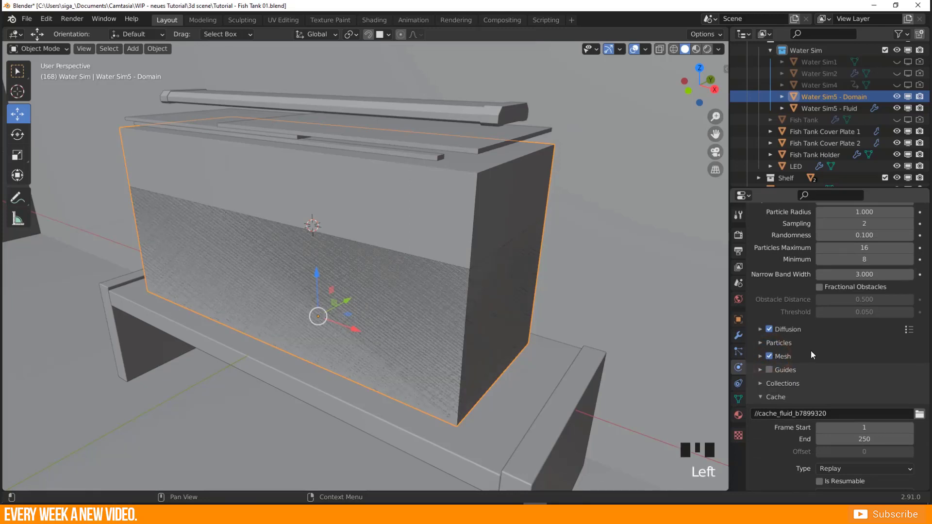
scroll(806, 330, "down", 3)
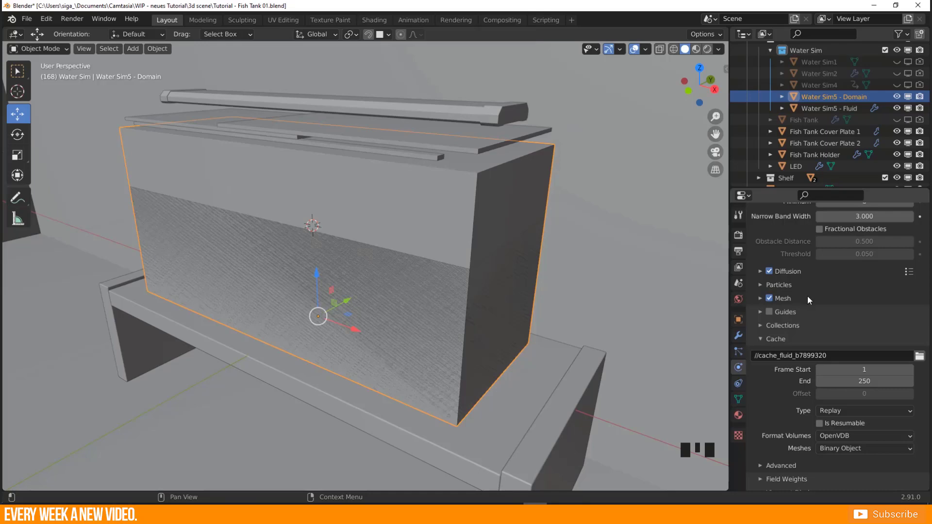
scroll(805, 291, "down", 2)
Store the cache in the blend file's folder and set cache Frame End to 150.
left_click(919, 347)
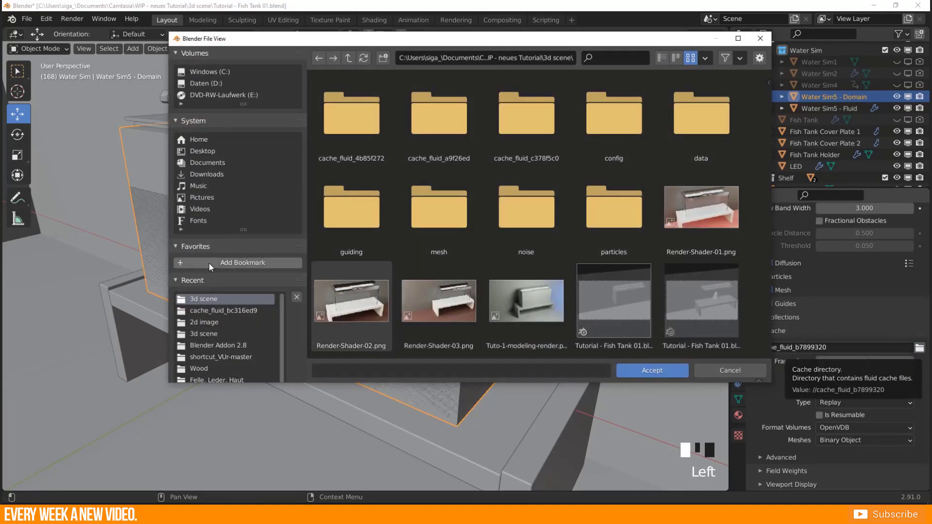
left_click(652, 369)
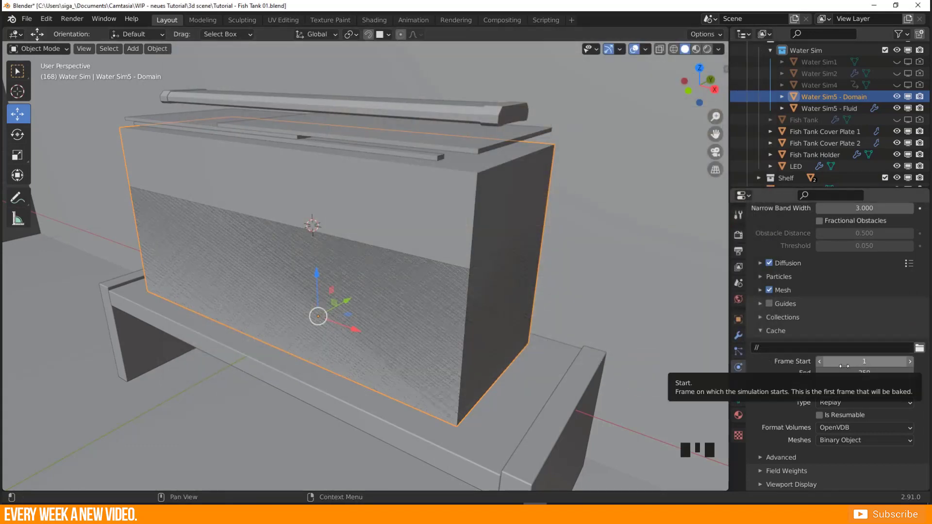
left_click(877, 372)
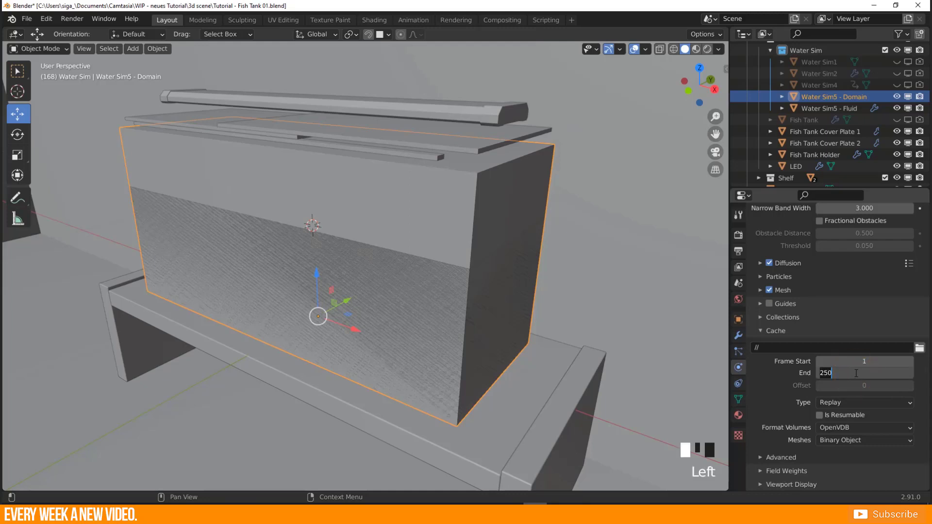
type("150")
key("Return")
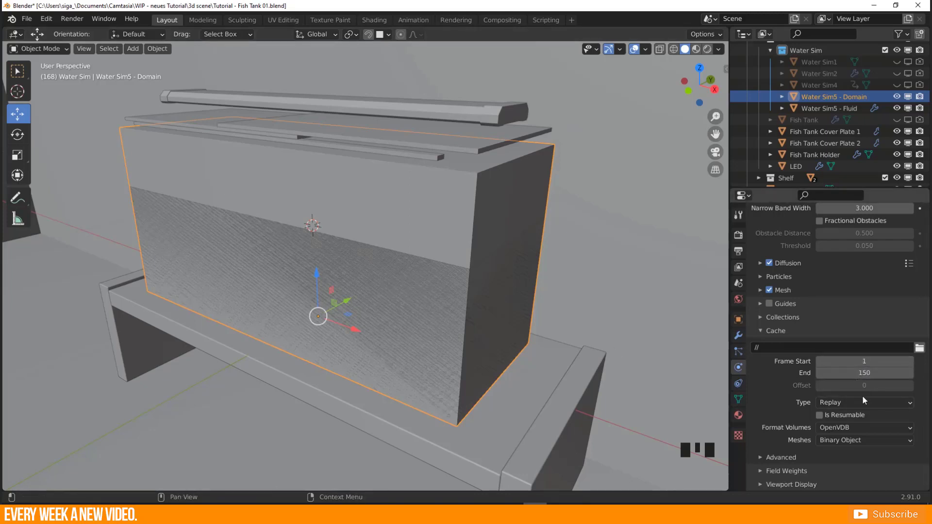
Set cache Type to All and enable Is Resumable.
left_click(829, 403)
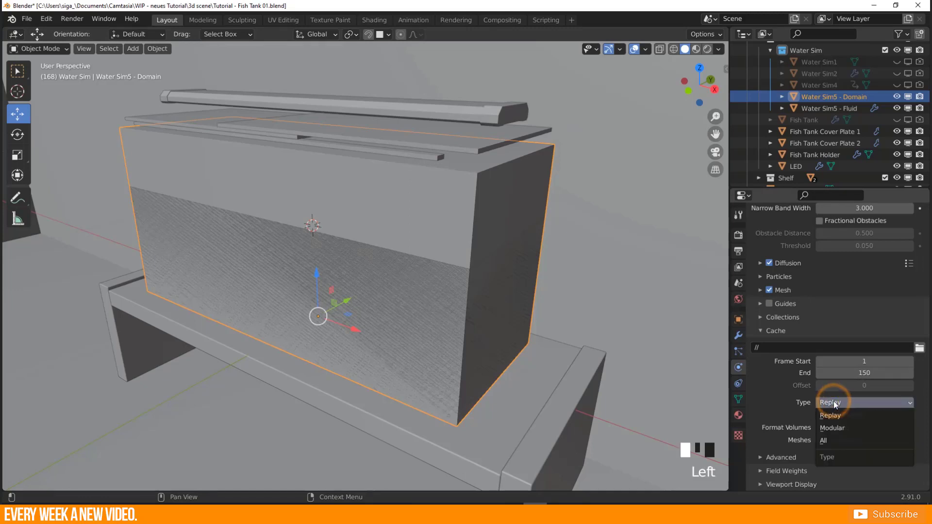
left_click(828, 441)
left_click(820, 415)
scroll(767, 412, "down", 4)
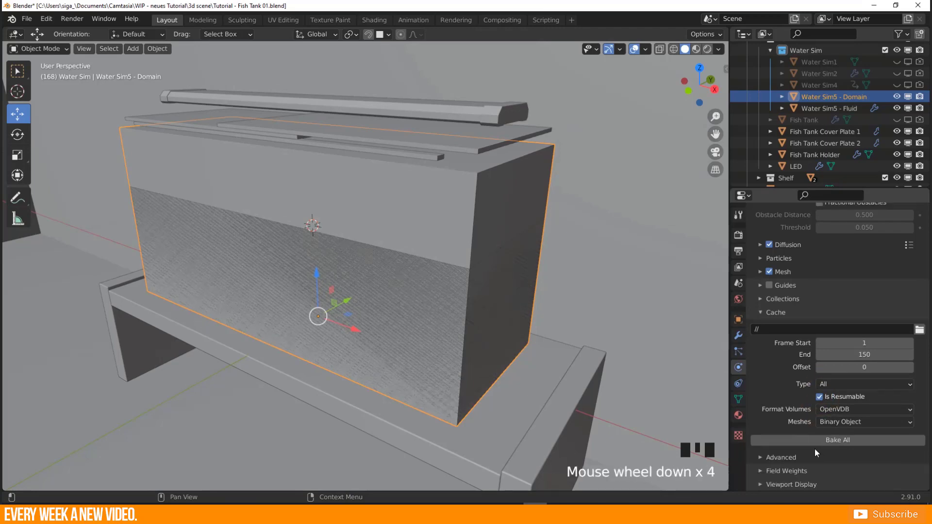
mouse_move(455, 293)
middle_mouse_down()
mouse_move(435, 302)
mouse_move(460, 299)
middle_mouse_up()
scroll(358, 266, "up", 5)
middle_click_drag(342, 262, 351, 282)
Give the Christmas Tree fluid physics as an Effector of type Collision.
left_click(363, 258)
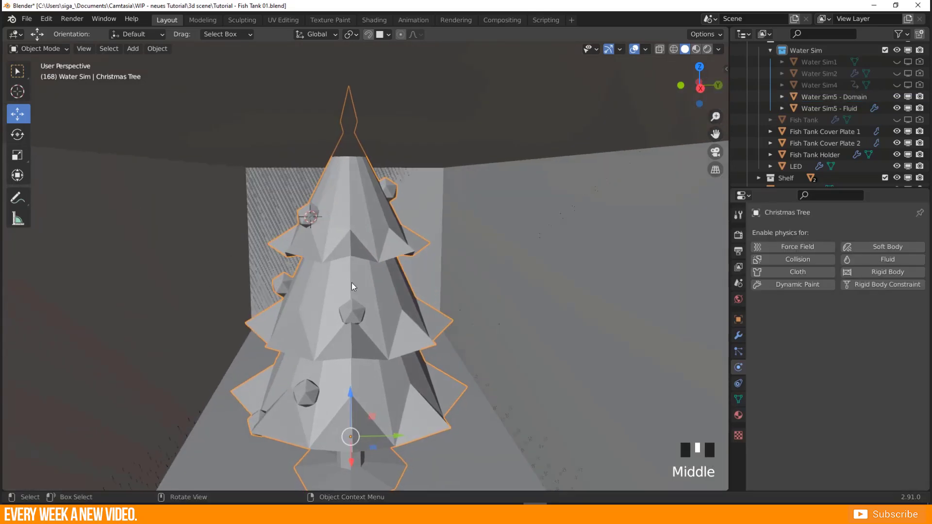
left_click(878, 258)
left_click(841, 320)
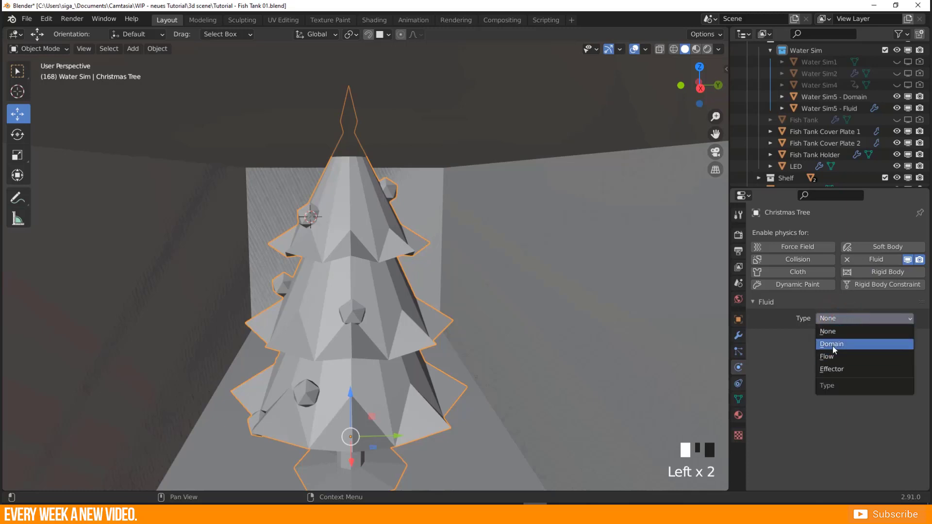
left_click(843, 369)
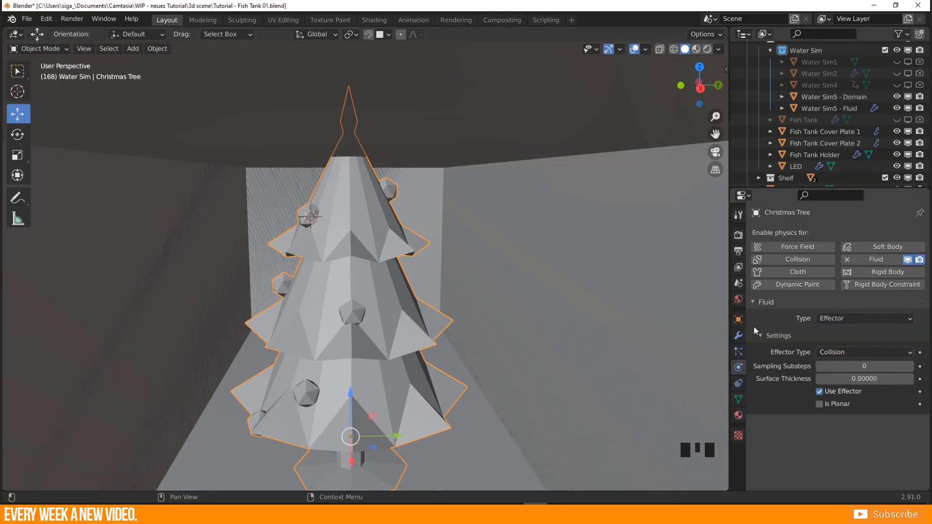
left_click(754, 302)
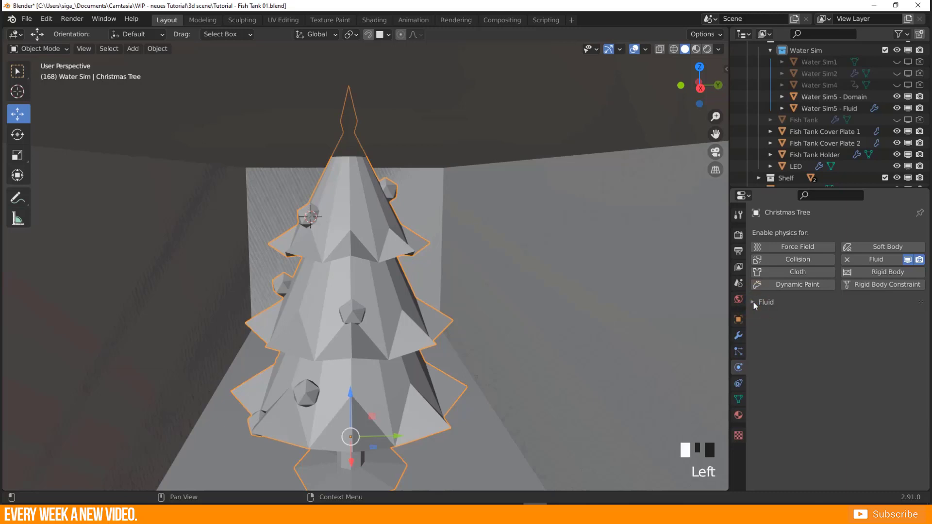
Select the Water Sim5 - Fluid object.
middle_click_drag(307, 272, 362, 156)
scroll(357, 162, "down", 1)
scroll(288, 197, "up", 3)
left_click(223, 144)
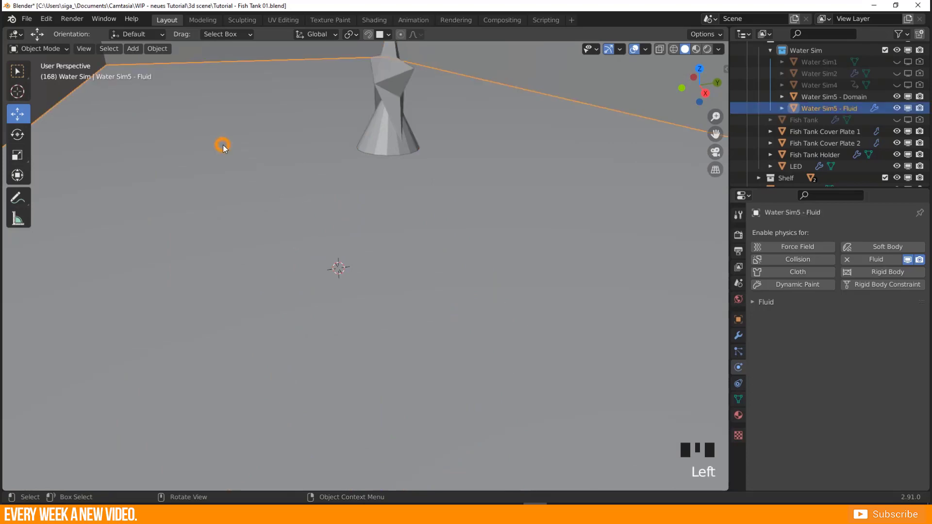
scroll(223, 145, "down", 5)
middle_click_drag(223, 144, 307, 162)
Select Water Sim5 - Domain and start baking the liquid simulation.
left_click(241, 147)
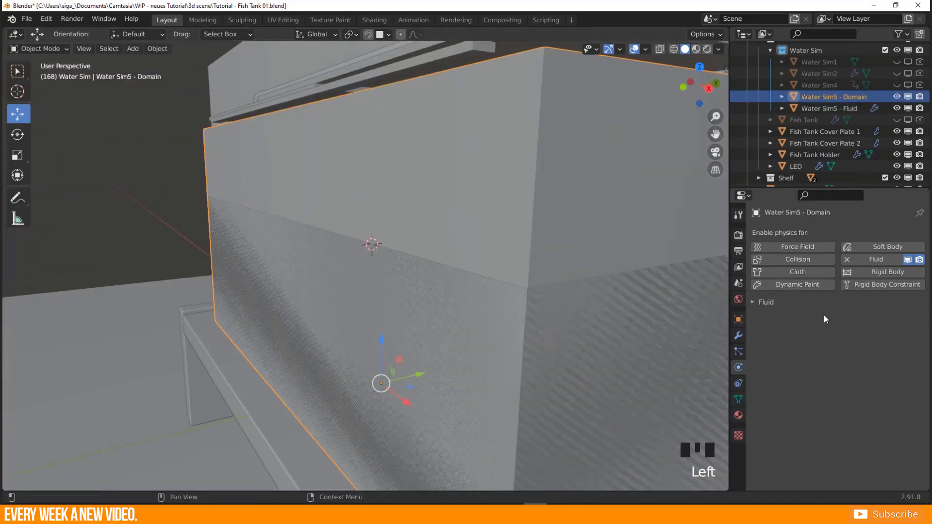
left_click(776, 302)
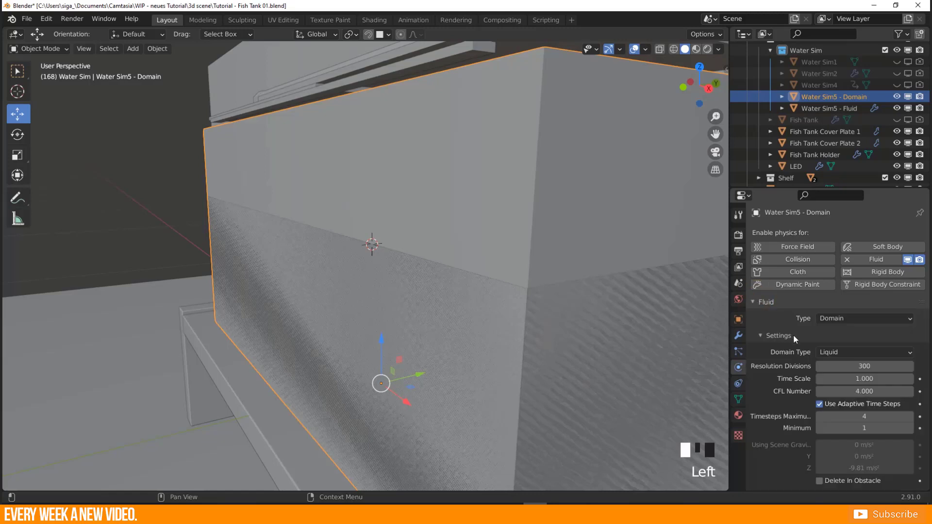
scroll(793, 334, "down", 20)
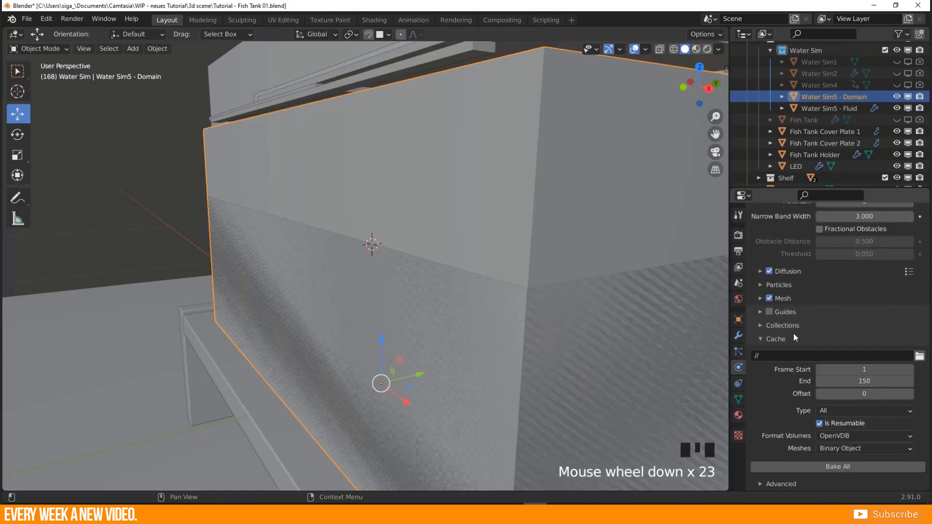
scroll(793, 333, "down", 4)
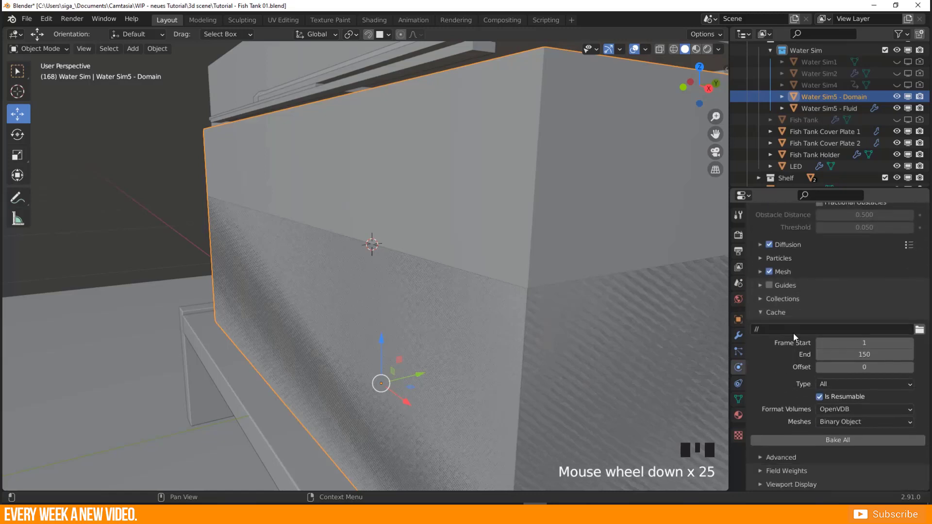
left_click(806, 441)
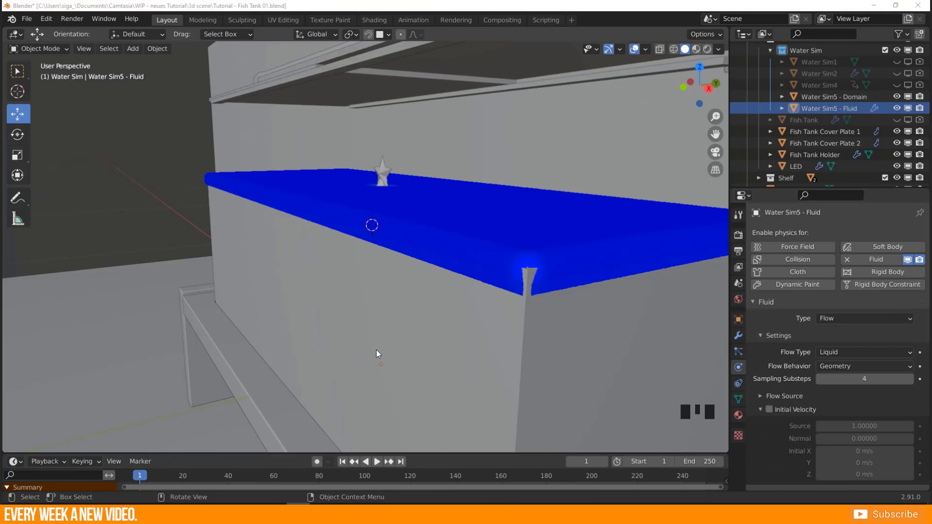
Inspect the baked blue liquid from several angles with Water Sim5 - Domain selected.
middle_click_drag(292, 269, 345, 296)
scroll(467, 277, "down", 3)
middle_click_drag(468, 278, 488, 348)
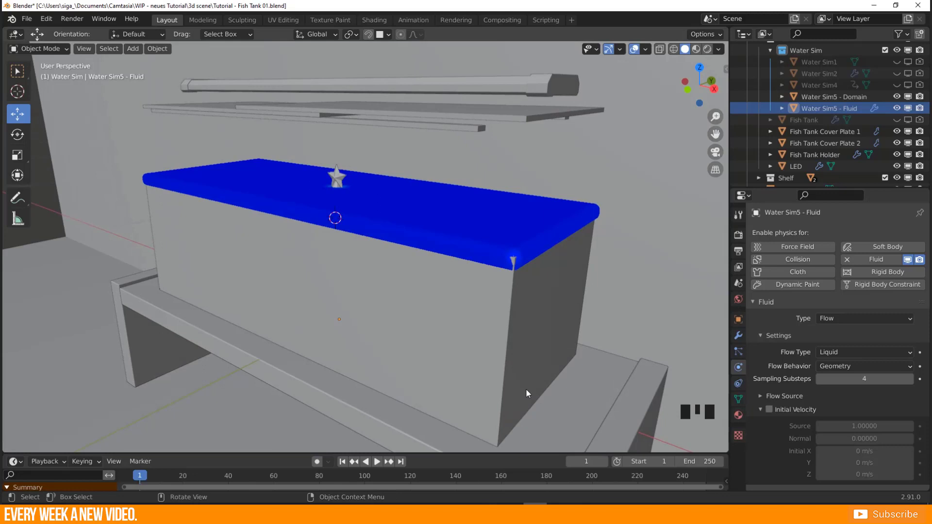
middle_click_drag(529, 322, 430, 360)
scroll(849, 379, "down", 4)
left_click(842, 97)
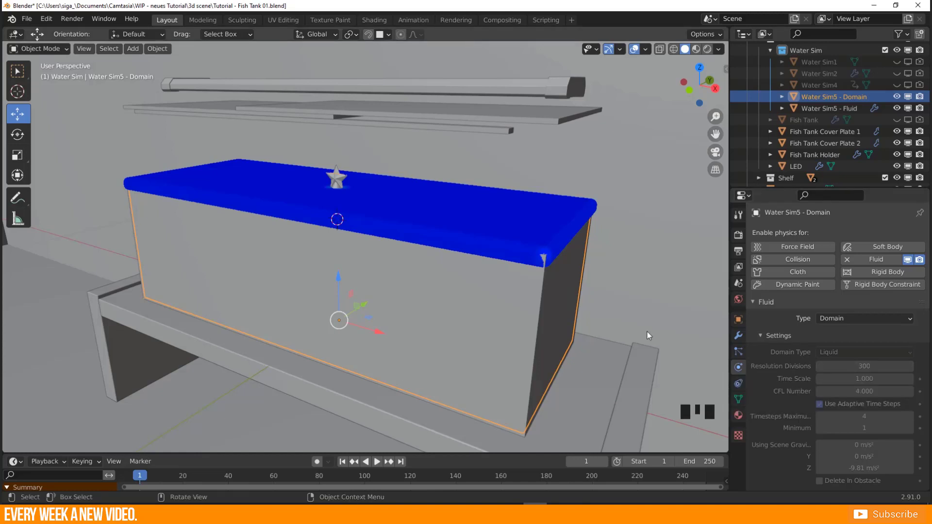
middle_click_drag(648, 331, 436, 309)
scroll(469, 281, "up", 2)
scroll(395, 309, "down", 2)
middle_click_drag(531, 282, 459, 237)
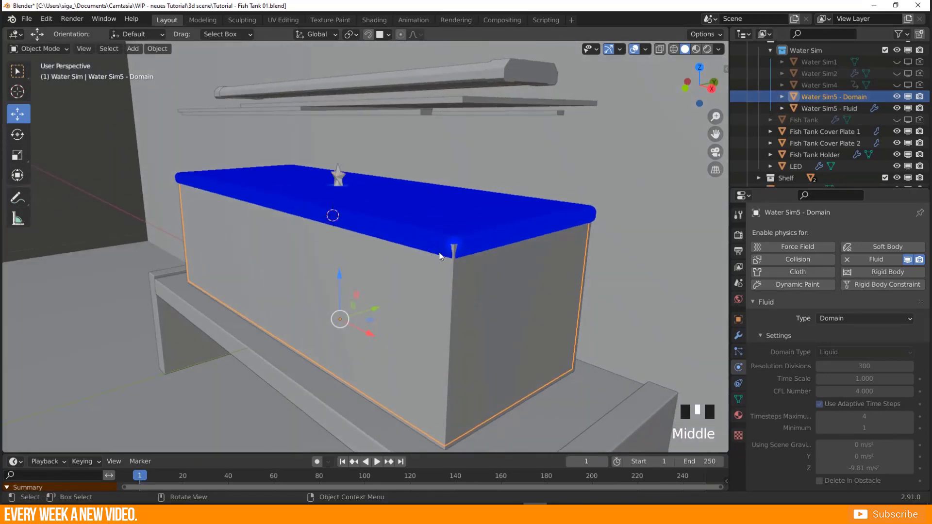
middle_click_drag(464, 270, 491, 261)
Hide the Water Sim5 - Fluid object in the viewport.
left_click(823, 107)
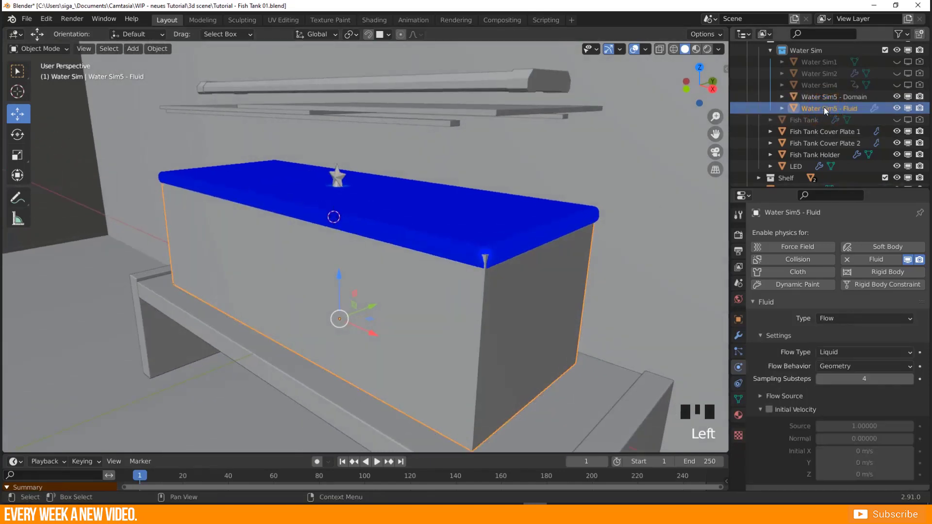
middle_click_drag(592, 291, 575, 307)
middle_click_drag(291, 432, 301, 403)
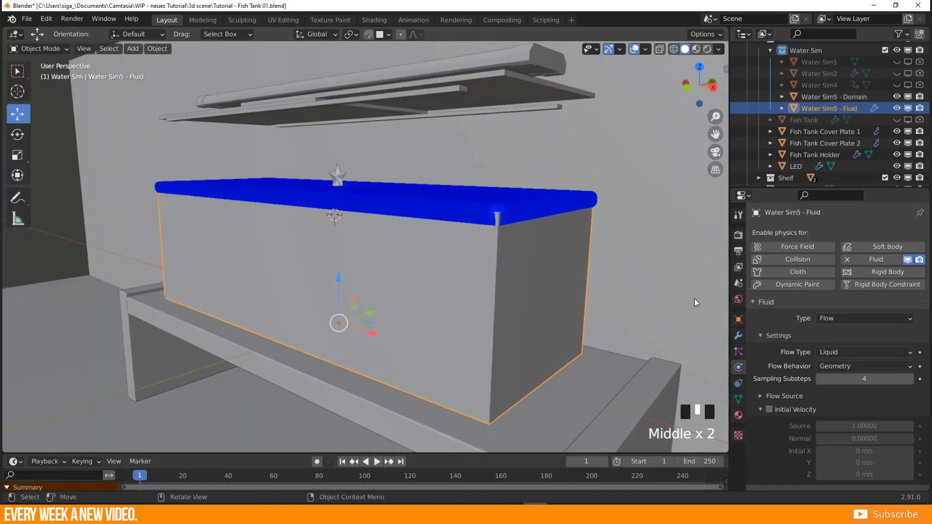
left_click(897, 108)
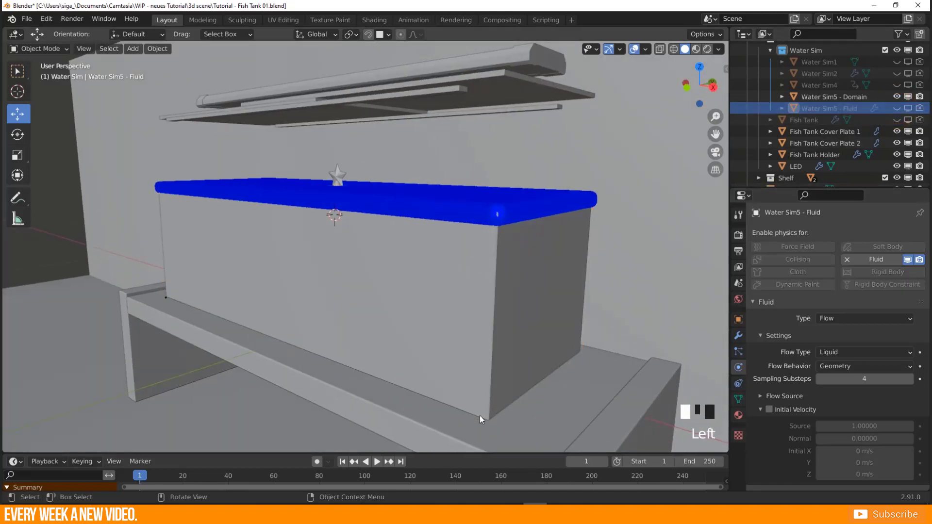
Select the tank's domain box and inspect the tank and water from above.
middle_click_drag(443, 382, 497, 316)
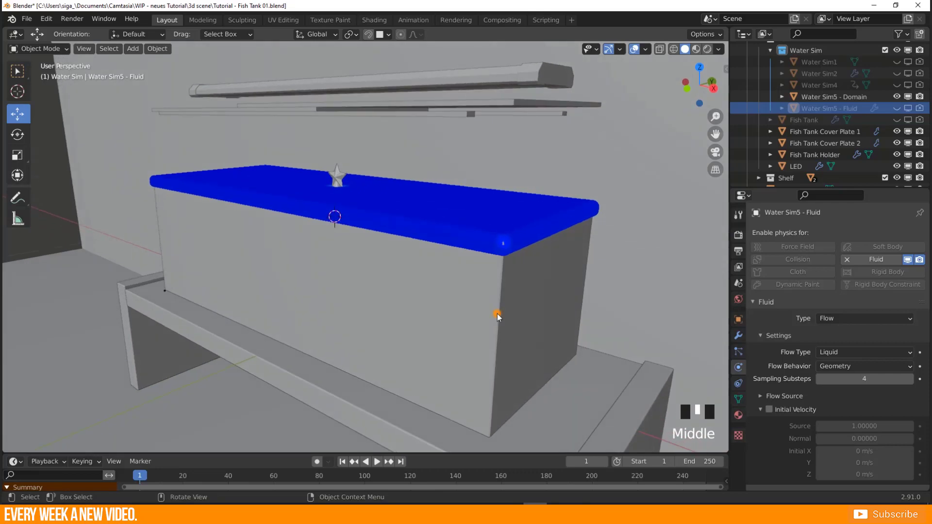
left_click(510, 318)
middle_click_drag(319, 238, 535, 251)
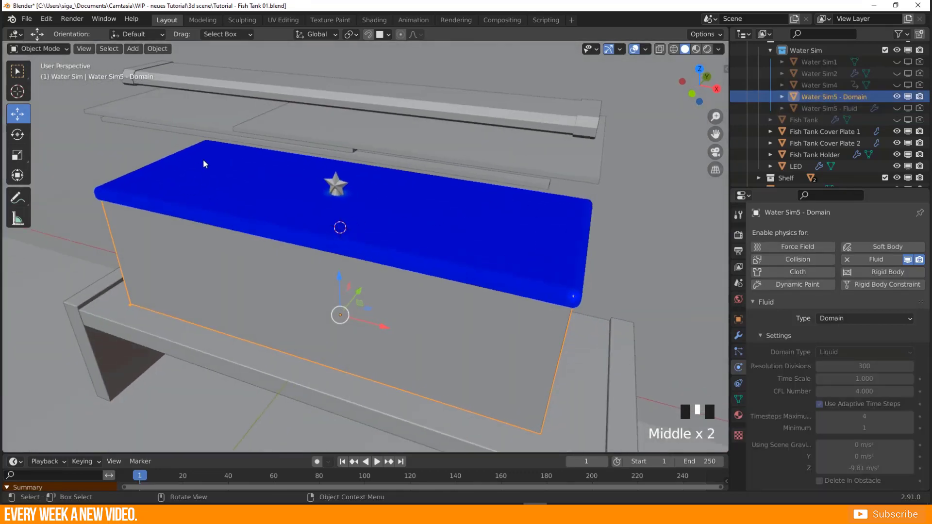
middle_click_drag(386, 277, 395, 260)
middle_click_drag(478, 266, 533, 287)
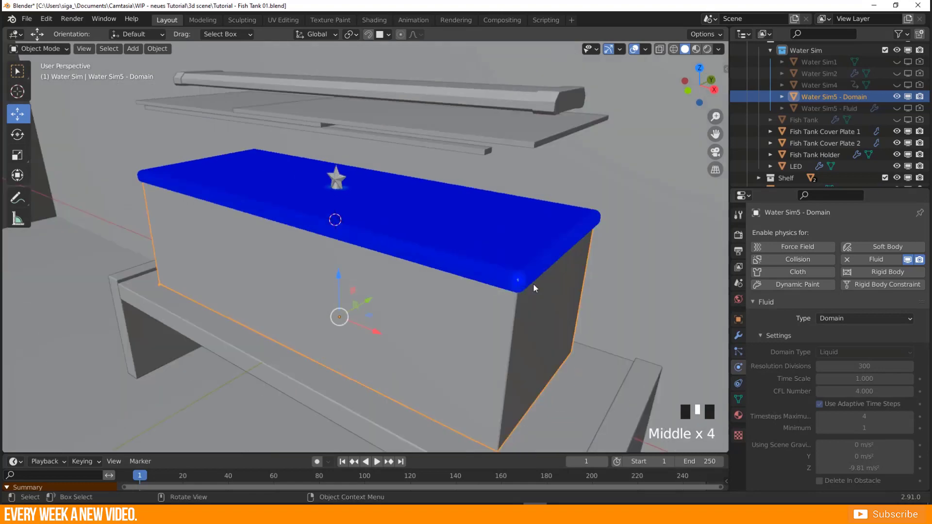
middle_click_drag(396, 302, 414, 332)
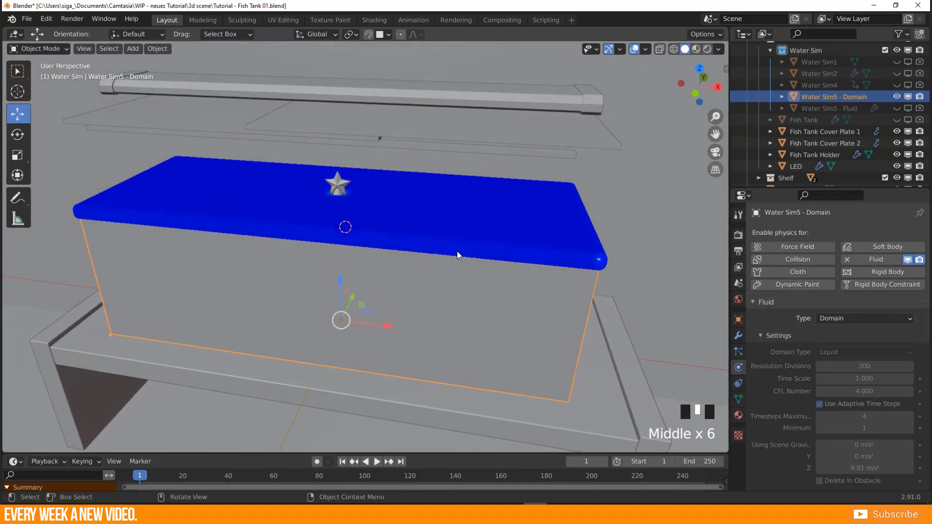
middle_click_drag(495, 281, 517, 273)
middle_click_drag(434, 248, 519, 217)
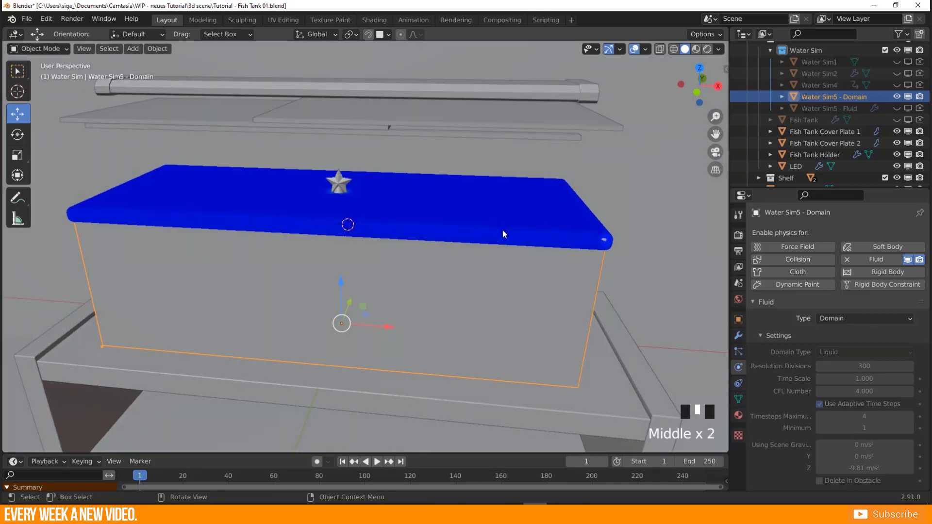
Show the domain's modifier stack, applying then undoing the Liquid Particle System modifier.
left_click(739, 335)
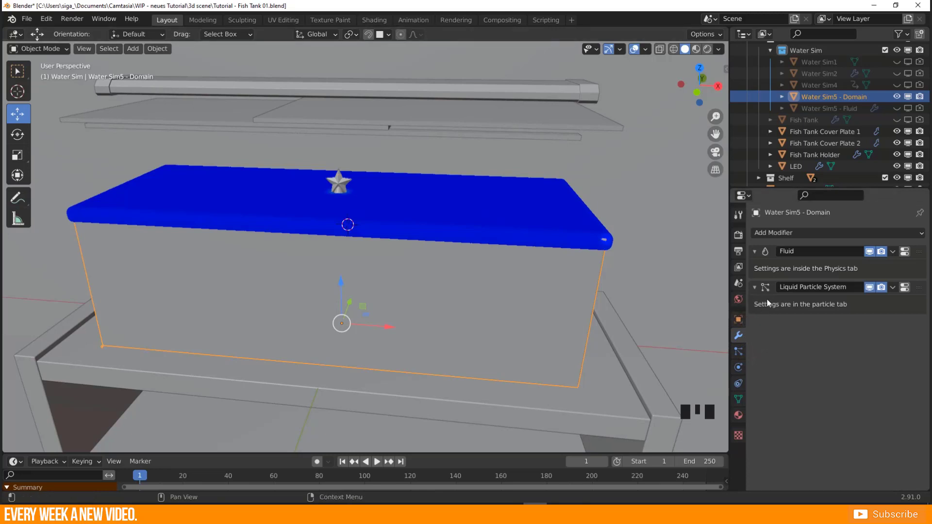
key("ctrl+a")
key("ctrl+a")
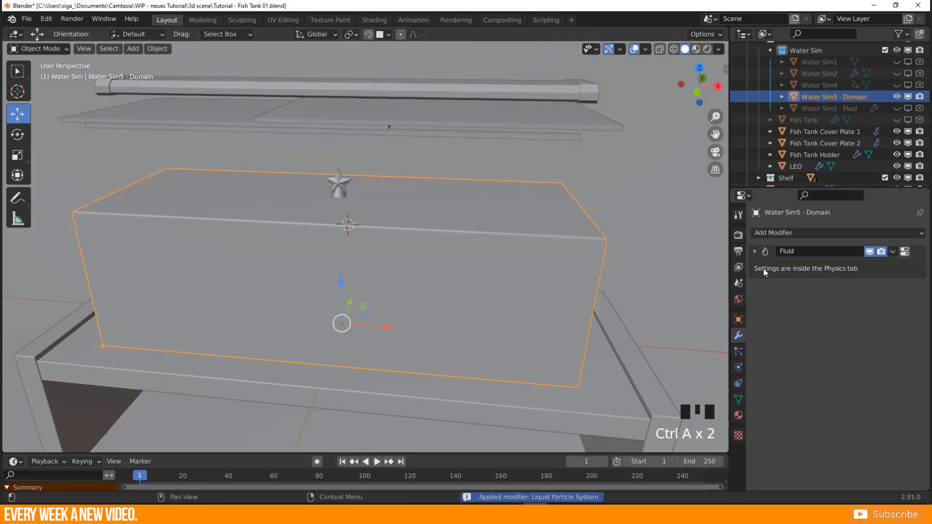
middle_click_drag(552, 299, 379, 256)
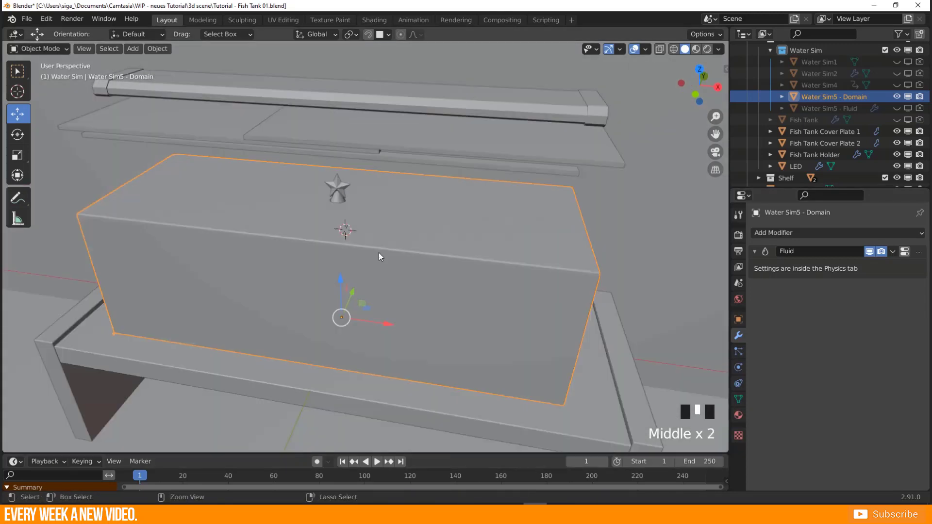
key("ctrl+z")
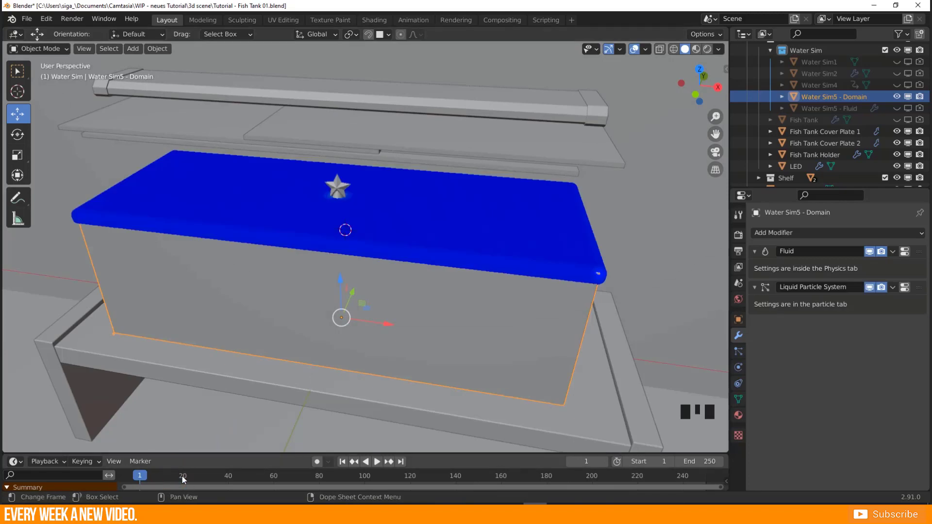
Play the liquid simulation, then move the timeline to frame 59.
key("space")
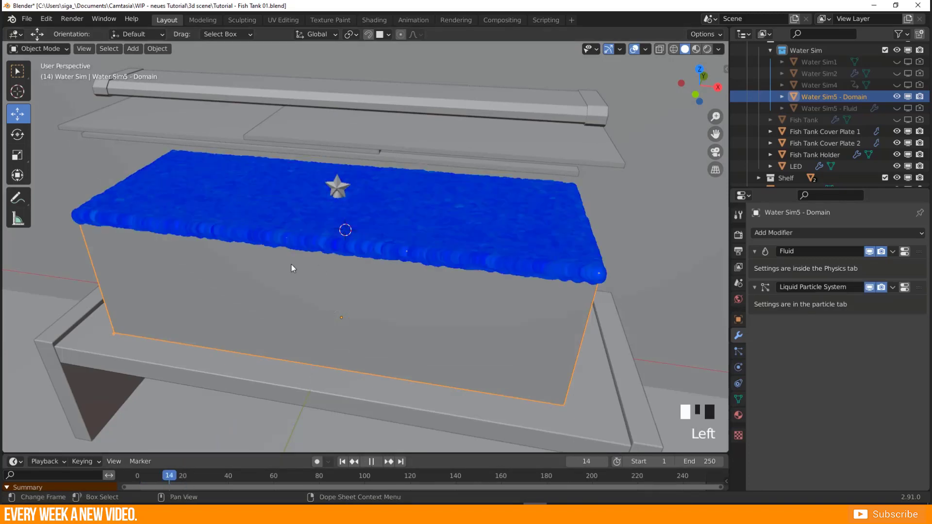
key("space")
middle_click_drag(291, 269, 300, 258)
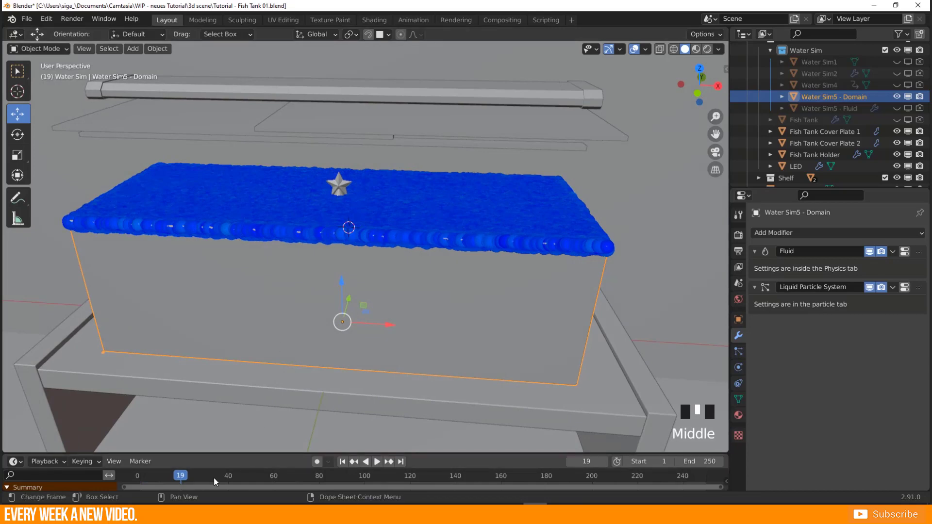
left_click_drag(219, 454, 219, 453)
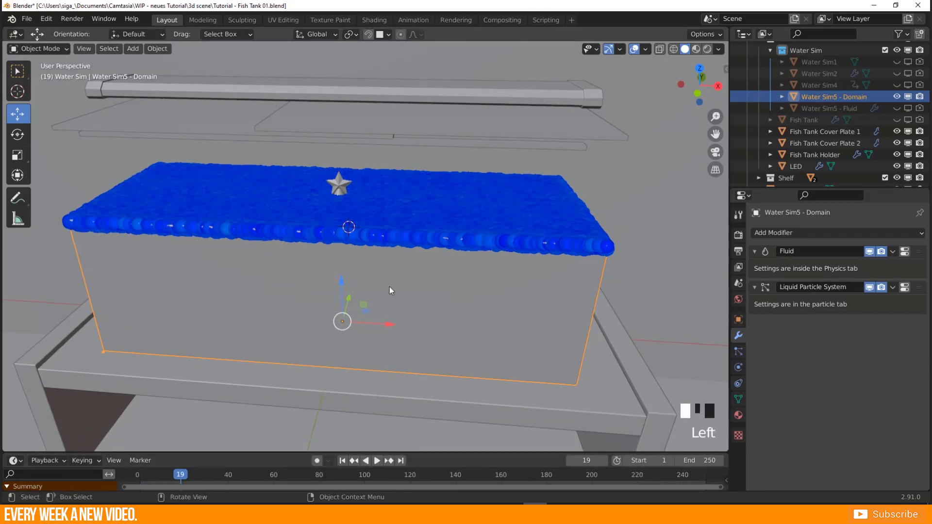
middle_click_drag(389, 287, 360, 310)
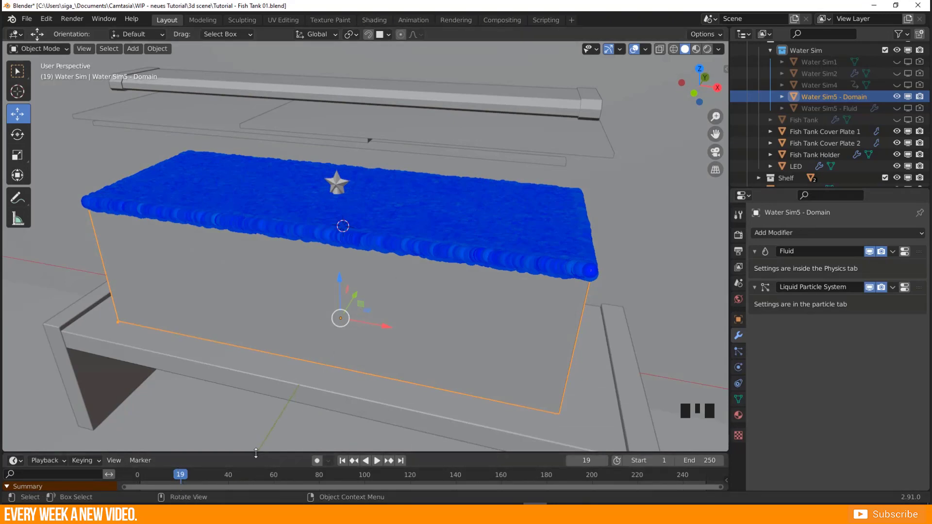
left_click(273, 476)
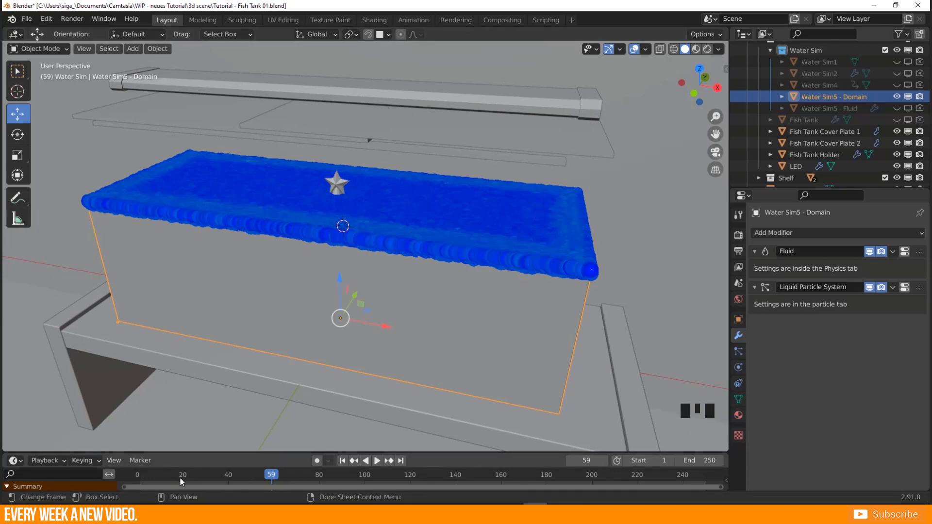
left_click_drag(324, 452, 324, 453)
left_click(14, 463)
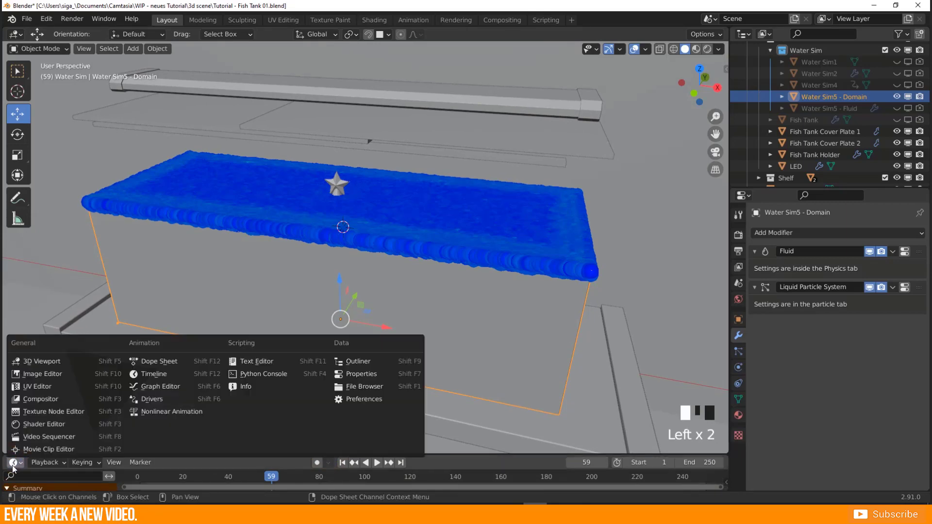
left_click(143, 375)
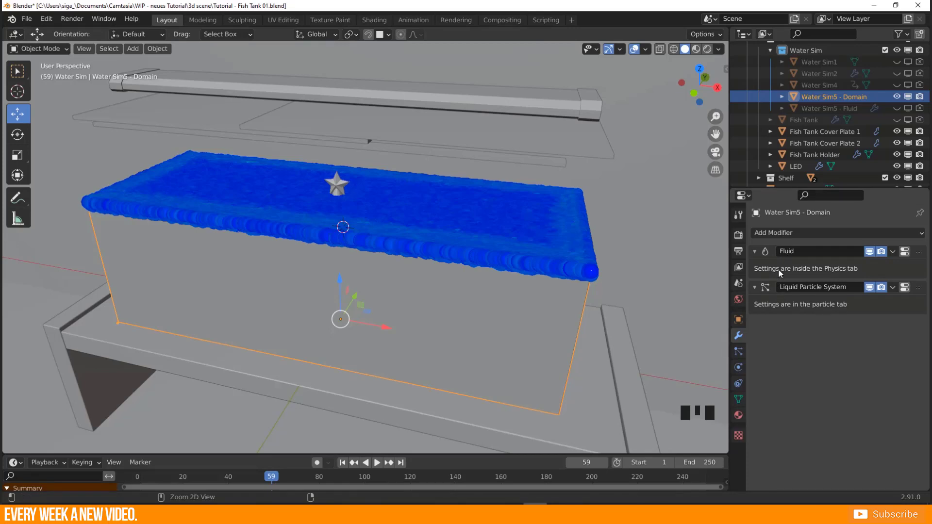
Apply the Liquid Particle System modifier, inspect the rippled water surface, and enter Edit Mode.
key("ctrl+a")
key("ctrl+a")
mouse_move(320, 284)
middle_mouse_down()
mouse_move(373, 301)
mouse_move(412, 275)
mouse_move(336, 267)
mouse_move(351, 286)
mouse_move(371, 290)
mouse_move(462, 251)
mouse_move(449, 269)
mouse_move(471, 262)
mouse_move(427, 264)
mouse_move(490, 302)
mouse_move(464, 286)
mouse_move(345, 310)
mouse_move(309, 270)
middle_mouse_up()
scroll(408, 277, "up", 2)
scroll(335, 270, "down", 3)
scroll(449, 266, "up", 1)
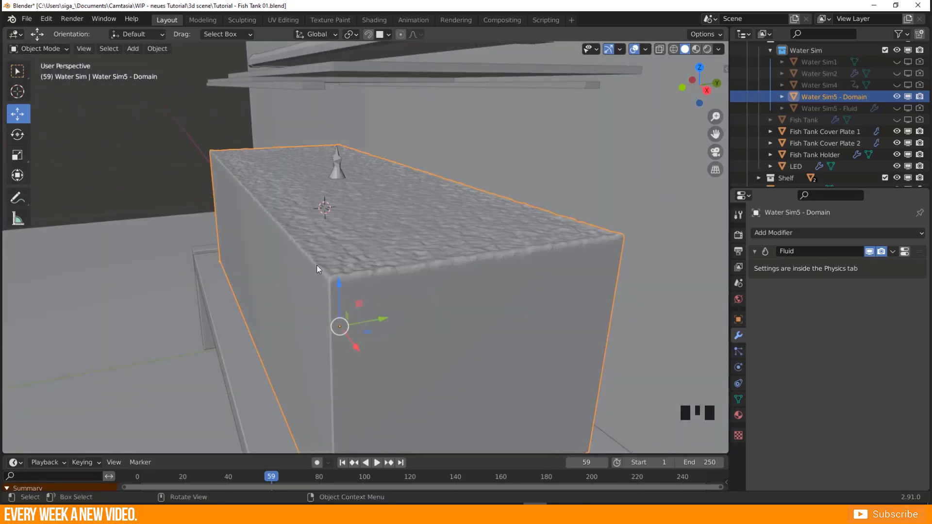
middle_click_drag(325, 268, 312, 278)
scroll(356, 295, "down", 2)
scroll(429, 297, "up", 1)
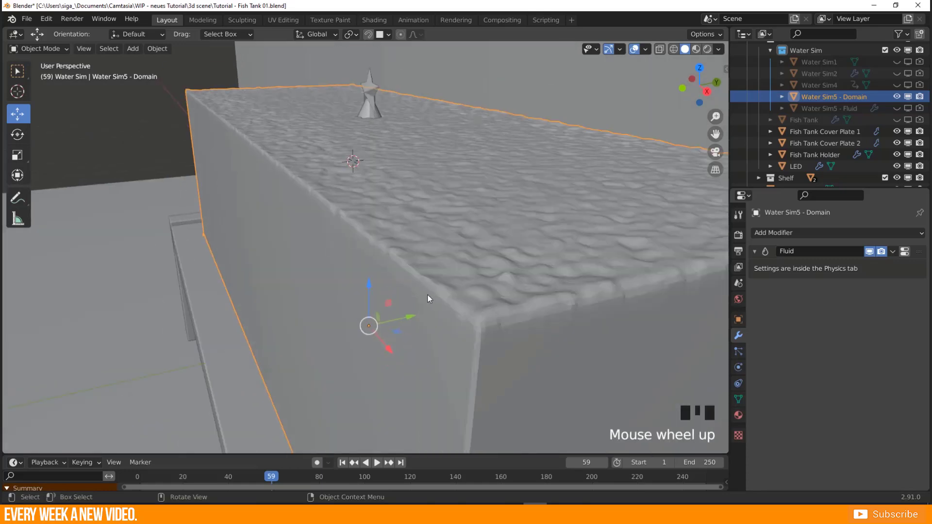
middle_click_drag(429, 296, 406, 318)
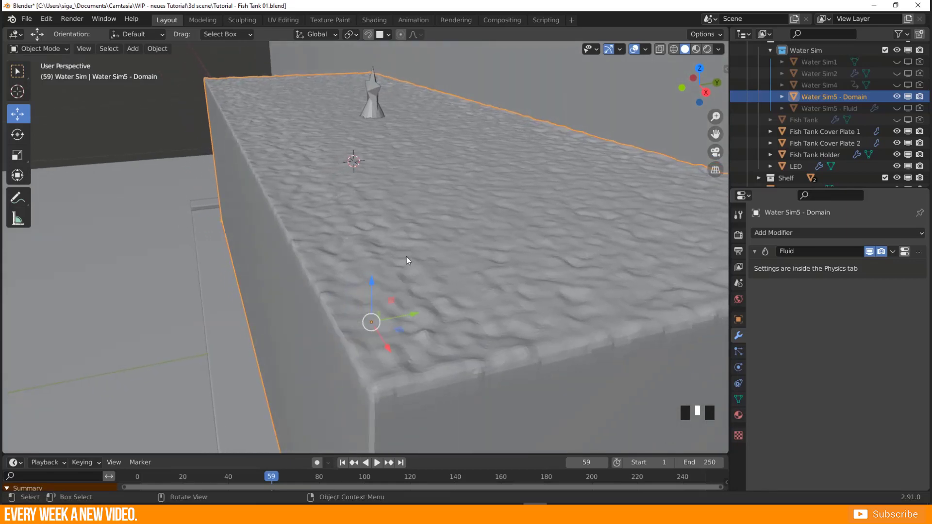
middle_click_drag(370, 287, 380, 266)
scroll(378, 266, "down", 3)
scroll(378, 266, "up", 1)
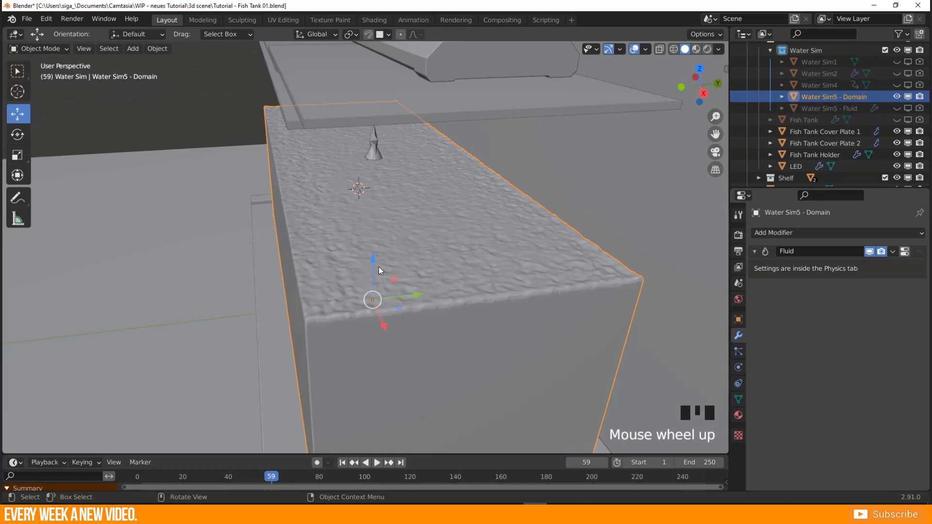
key("Tab")
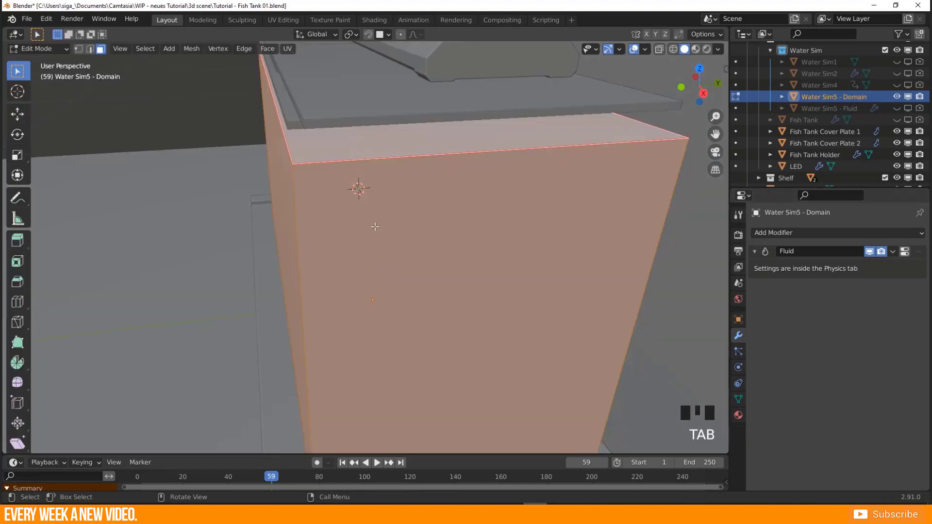
Apply Shade Smooth to all faces of the Water Sim5 - Domain mesh.
middle_click_drag(298, 223, 270, 216)
scroll(271, 216, "down", 2)
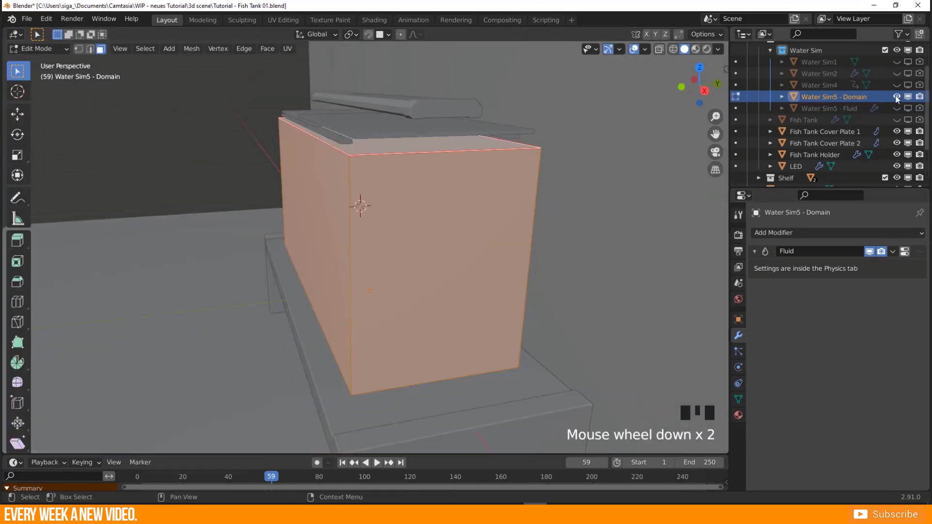
right_click(359, 192)
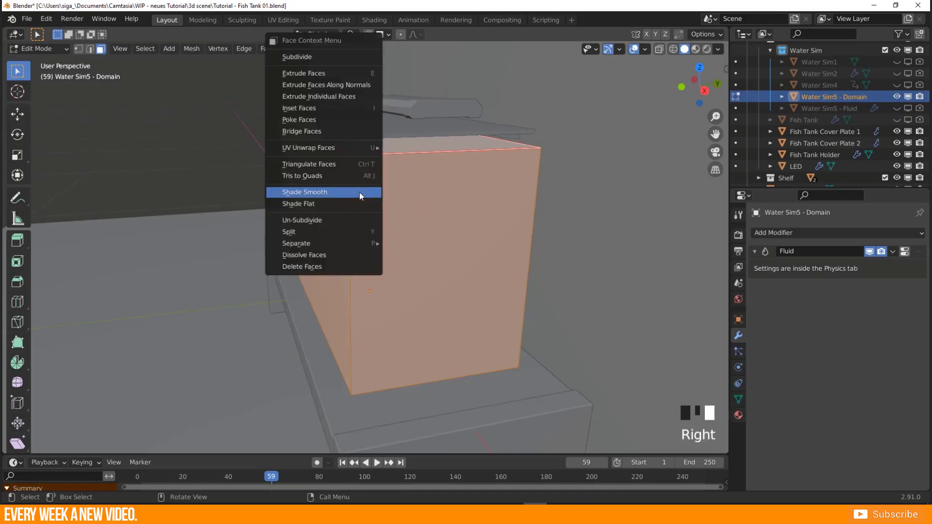
left_click(360, 192)
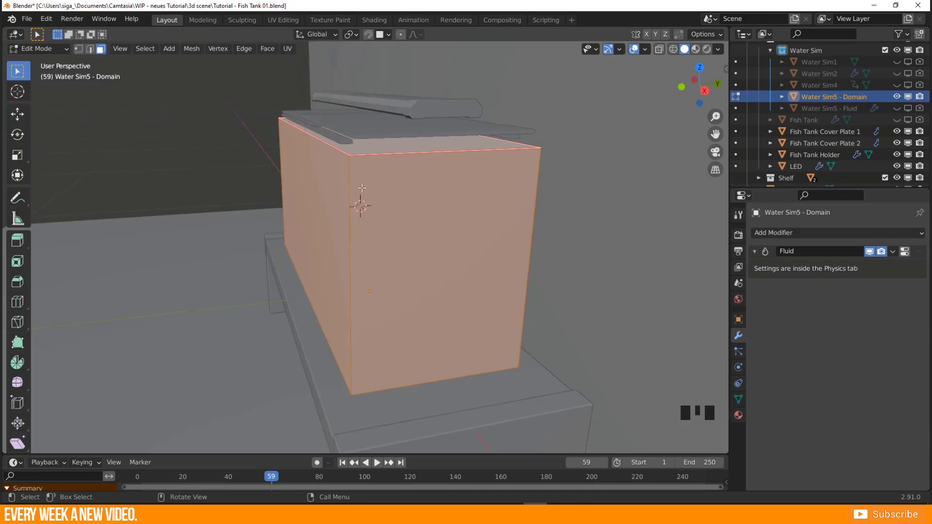
right_click(362, 188)
left_click(328, 190)
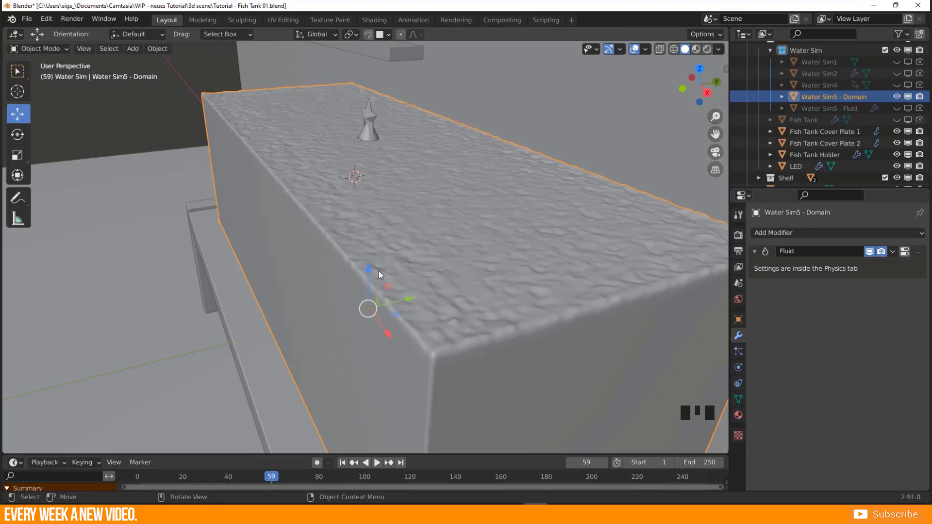
Split the viewport, set the right view to Rendered shading, and show the Water-TEST material.
middle_click_drag(319, 311, 592, 317)
scroll(592, 317, "down", 2)
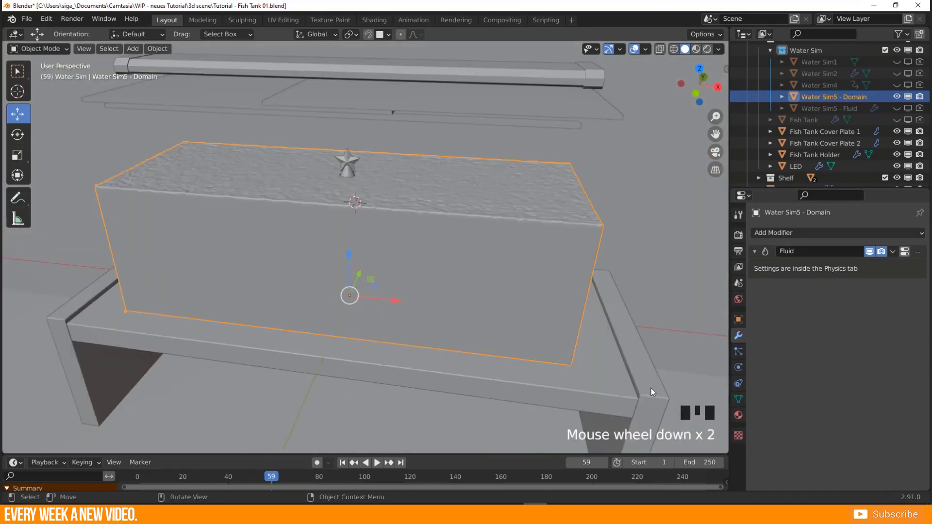
left_click_drag(726, 453, 416, 435)
middle_click_drag(500, 339, 543, 310)
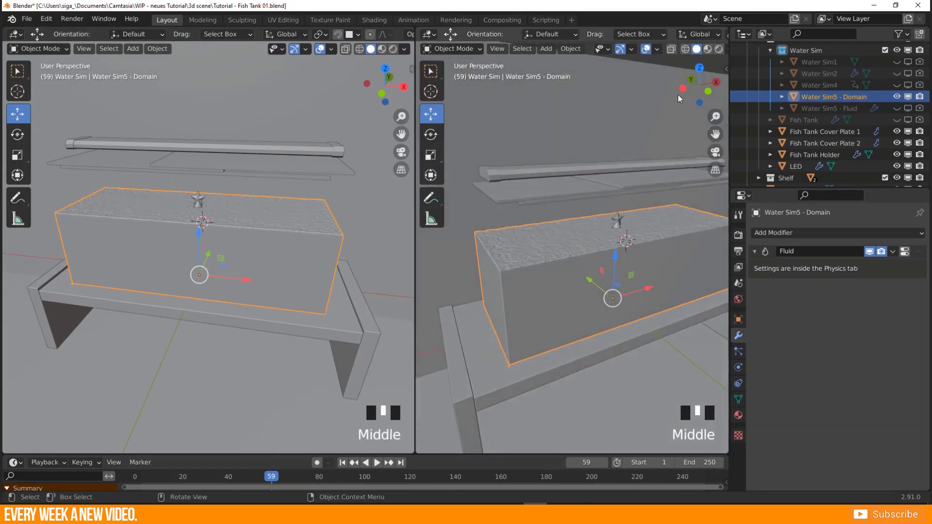
left_click(720, 49)
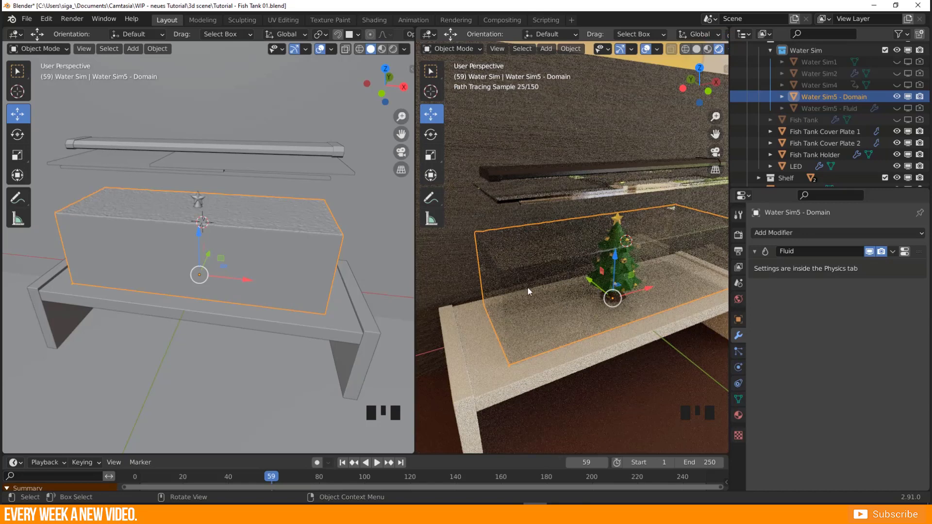
left_click(738, 401)
left_click(738, 413)
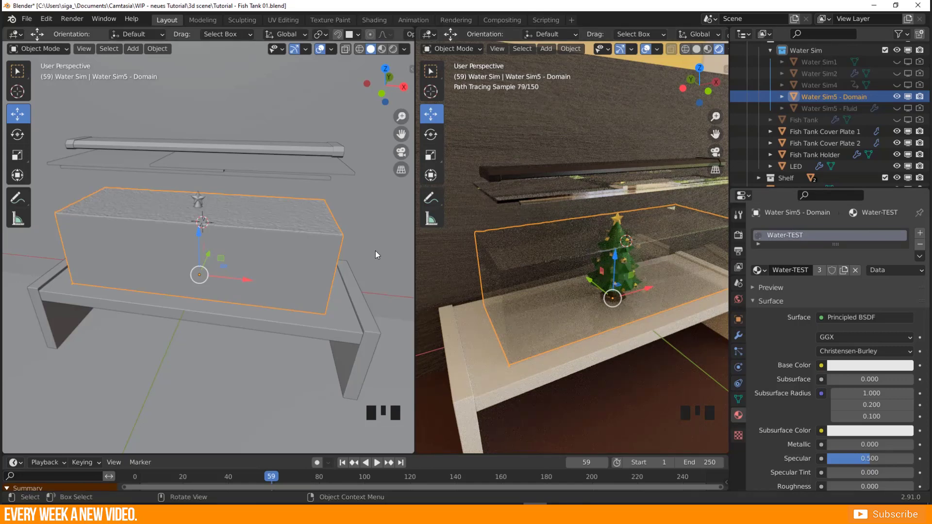
Unhide the Fish Tank in the Outliner and zoom the rendered view closer to the tank.
scroll(825, 127, "up", 4)
left_click(771, 83)
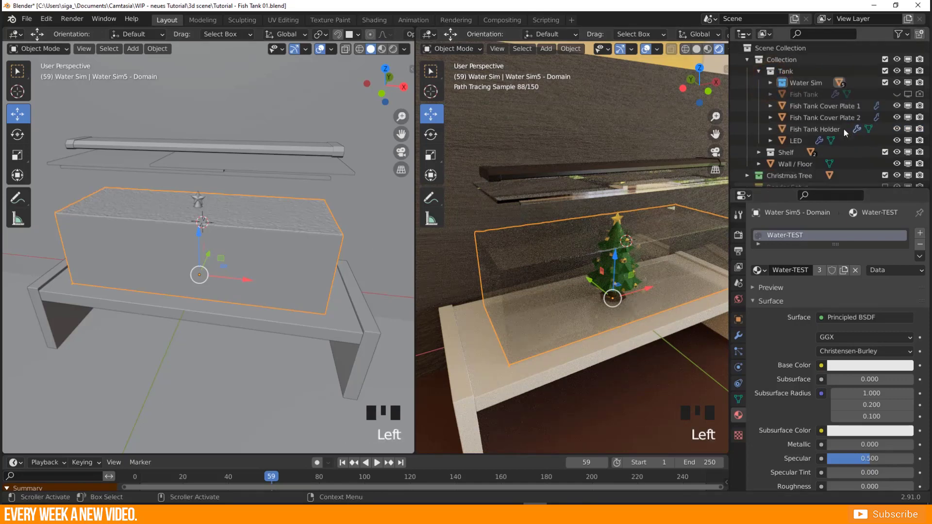
left_click(897, 94)
left_click(897, 93)
left_click(897, 94)
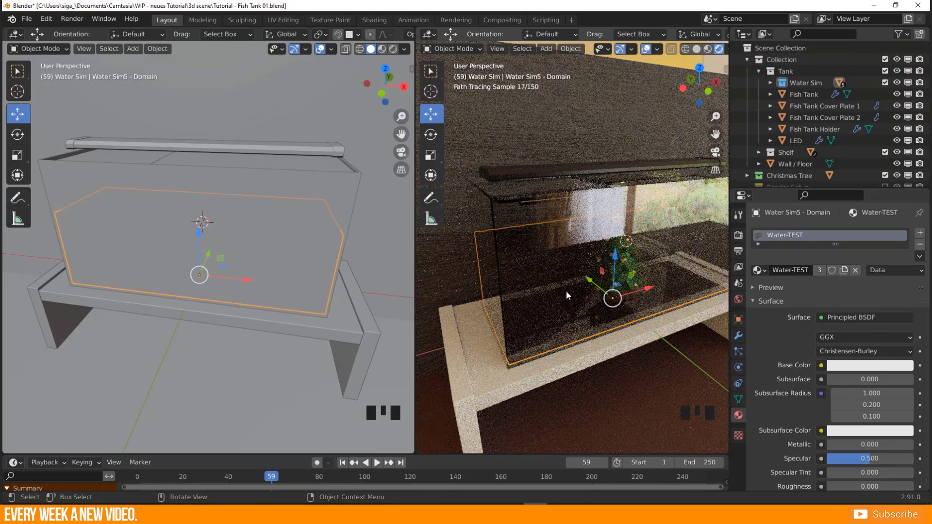
scroll(566, 291, "up", 2)
middle_click_drag(566, 291, 555, 312, "shift")
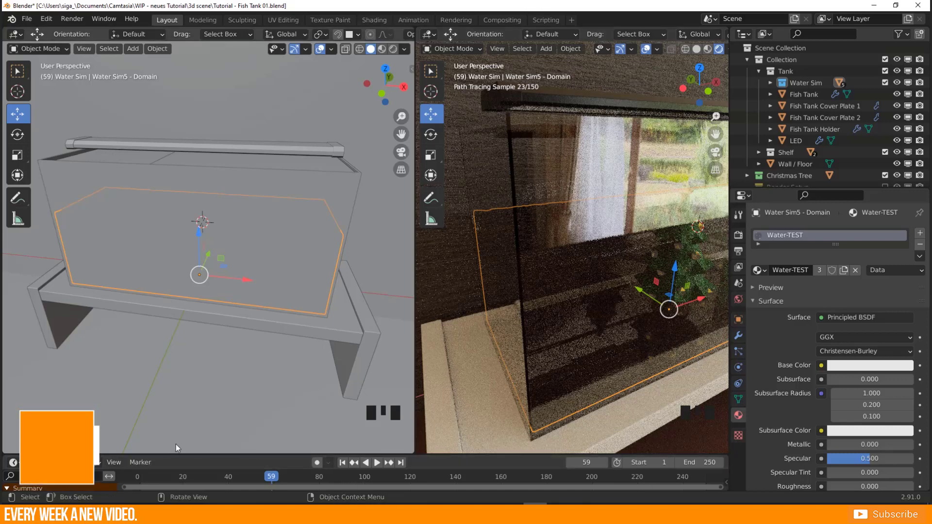
Split the left viewport and make the lower area a Shader Editor showing the water material.
left_click_drag(5, 452, 42, 250)
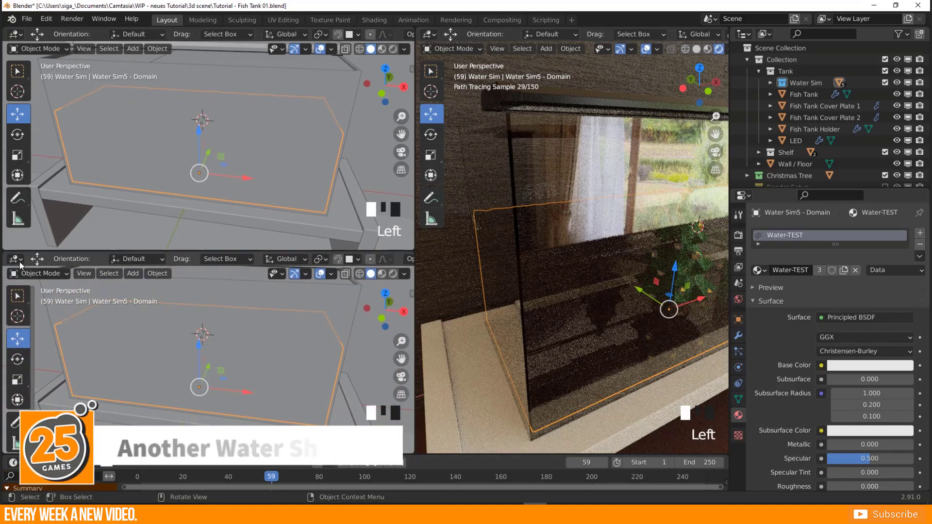
left_click(20, 262)
left_click(40, 350)
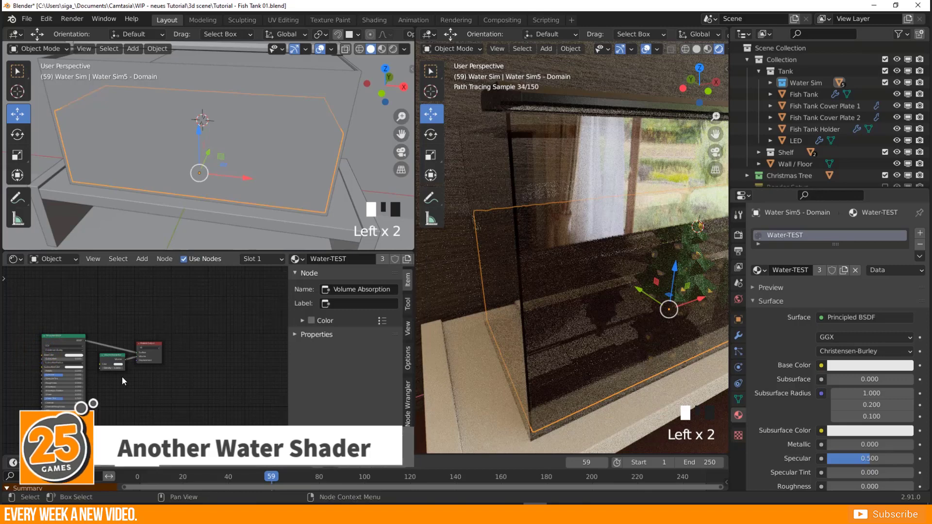
scroll(105, 402, "up", 10)
middle_click_drag(106, 403, 186, 395)
Inspect the Principled BSDF and Material Output nodes and reposition the Volume Absorption node.
scroll(194, 397, "up", 3)
scroll(211, 399, "down", 2)
middle_click_drag(116, 306, 106, 295)
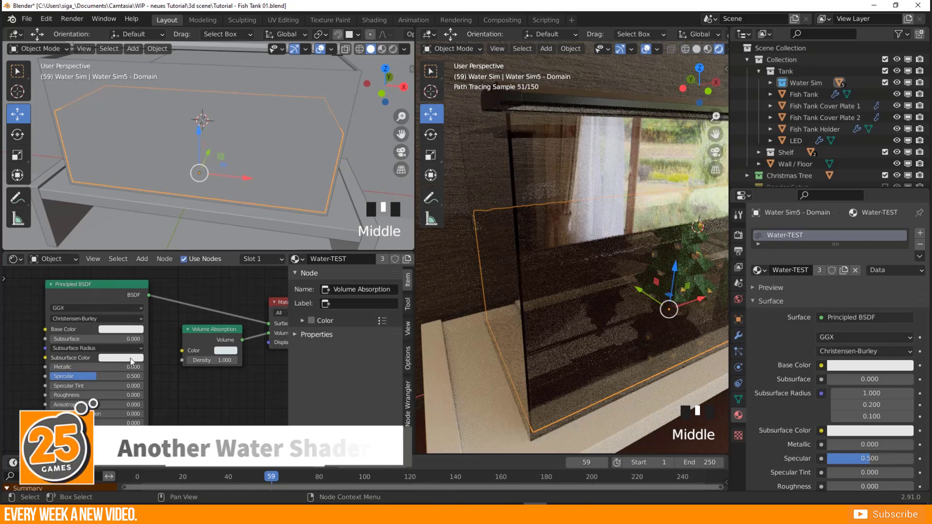
middle_click_drag(179, 406, 178, 373)
middle_click_drag(82, 386, 71, 371)
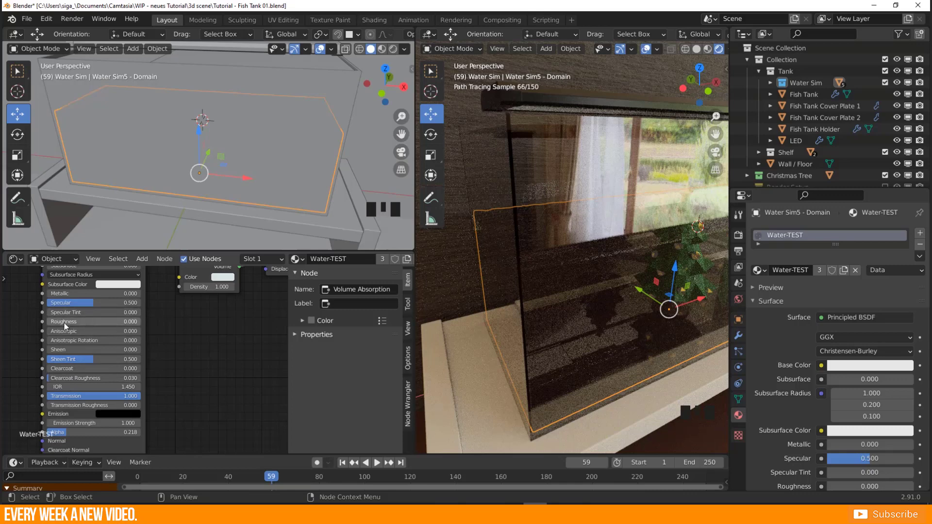
middle_click_drag(142, 395, 149, 424)
left_click_drag(158, 325, 148, 328)
middle_click_drag(222, 374, 219, 321)
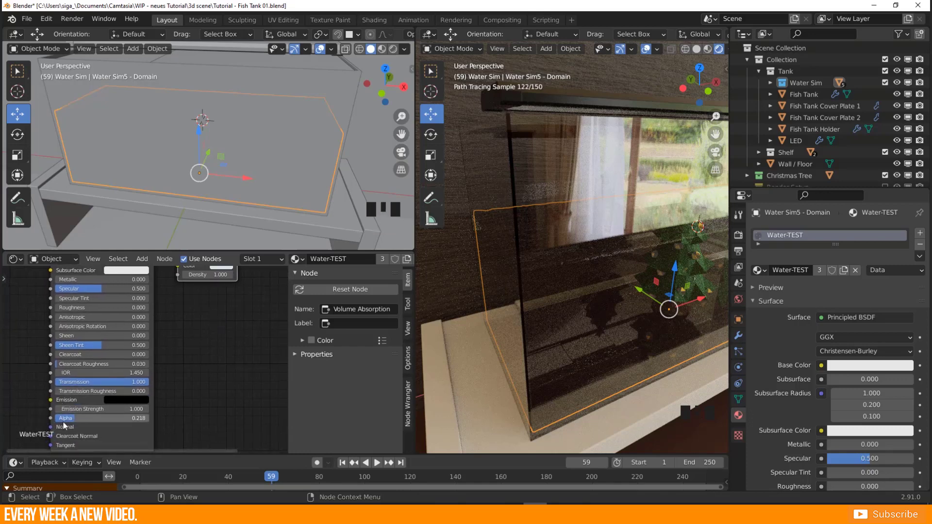
Set the Volume Absorption colour to light blue.
middle_click_drag(229, 342, 195, 388)
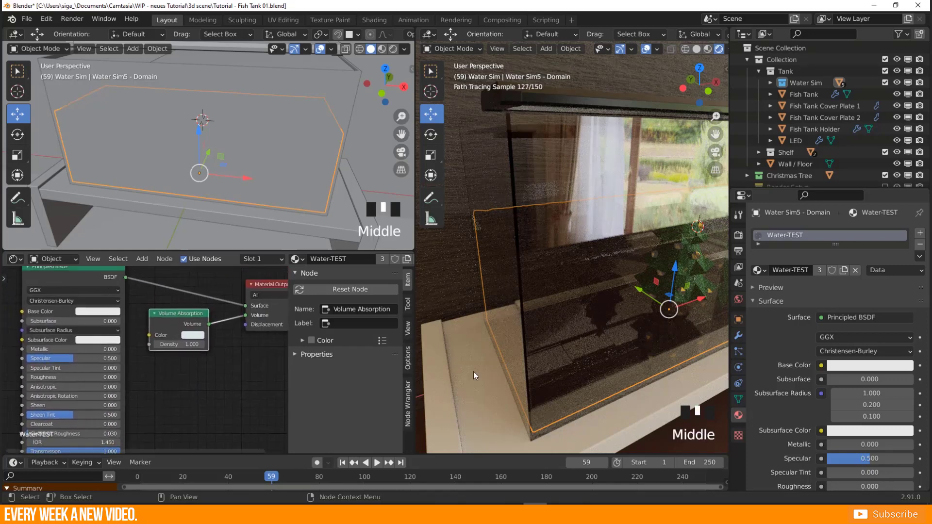
middle_click_drag(190, 334, 167, 361)
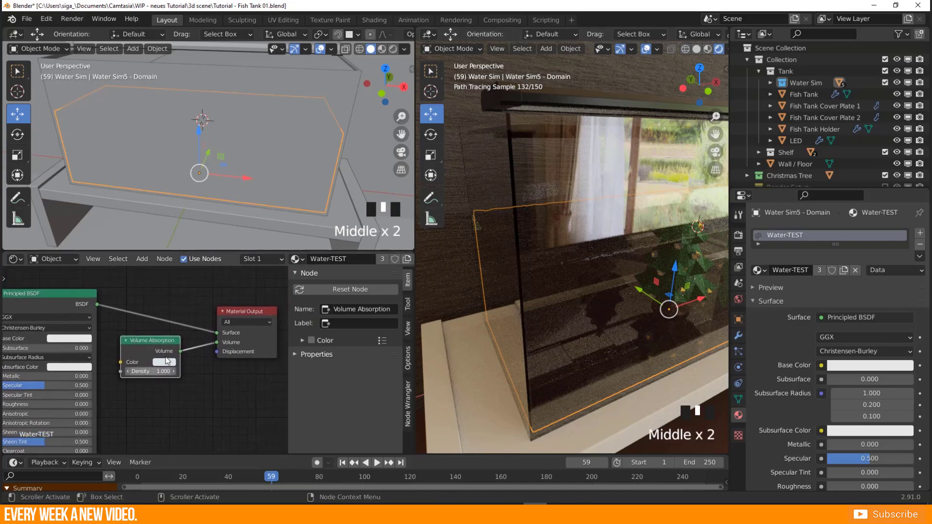
left_click(167, 361)
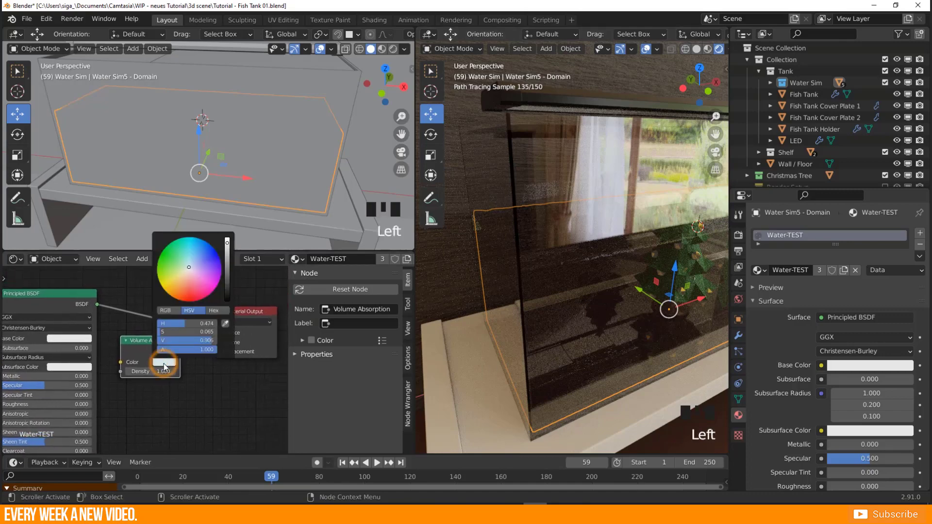
left_click(189, 270)
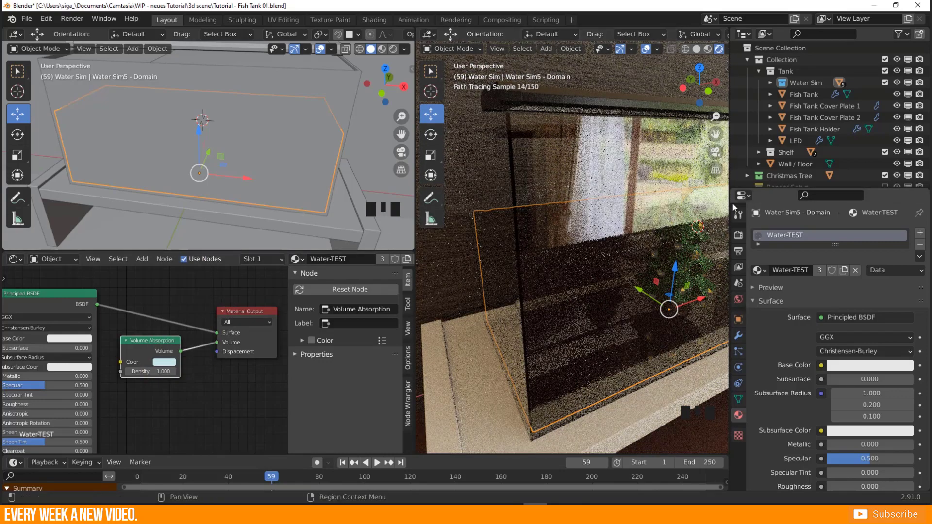
scroll(485, 284, "down", 1)
View through the scene camera and clear the render border so the whole frame renders.
scroll(484, 285, "down", 8)
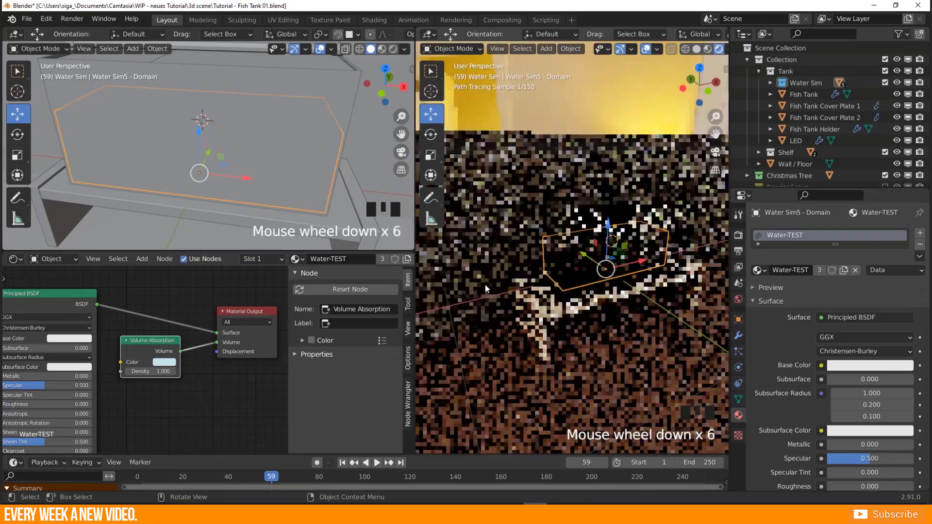
scroll(485, 285, "up", 3)
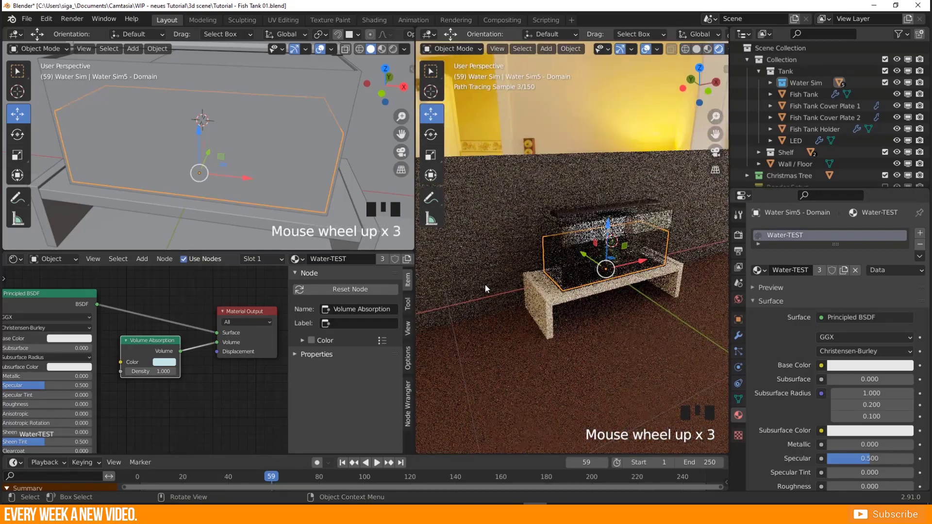
key("KP_0")
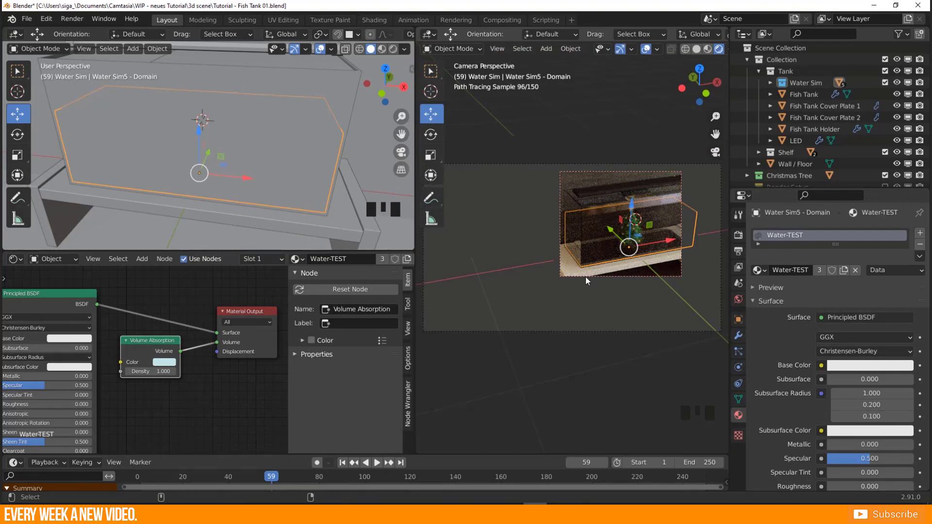
key("ctrl+alt+b")
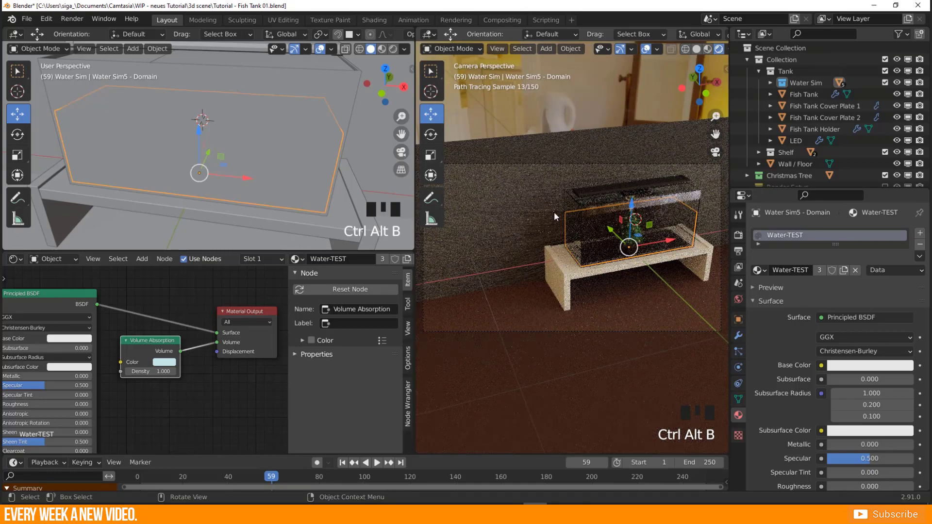
Enable the Render Setup collection in the Outliner and render frame 59.
scroll(771, 170, "down", 14)
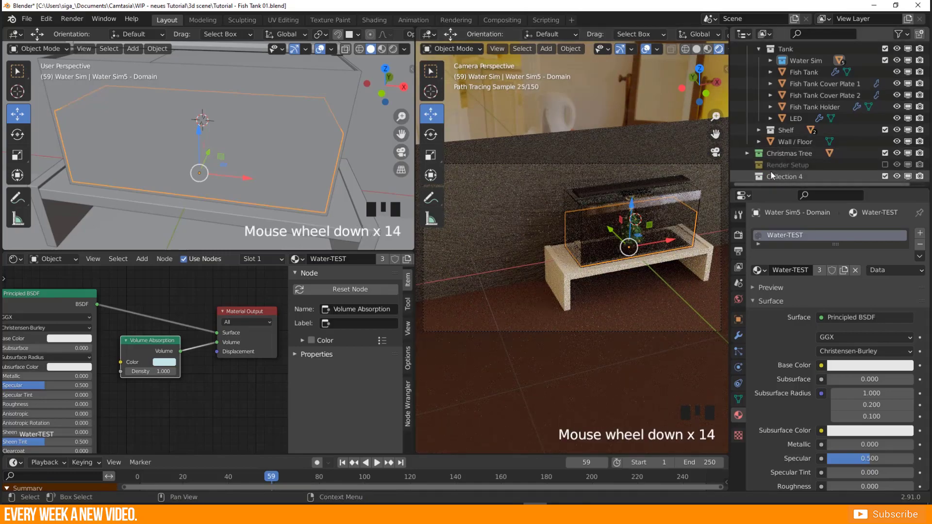
left_click(885, 165)
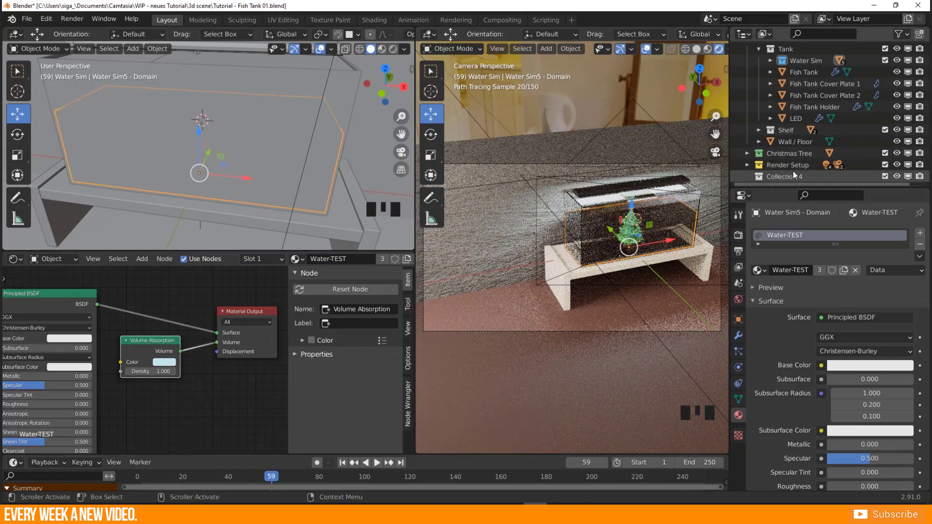
left_click(72, 18)
left_click(82, 32)
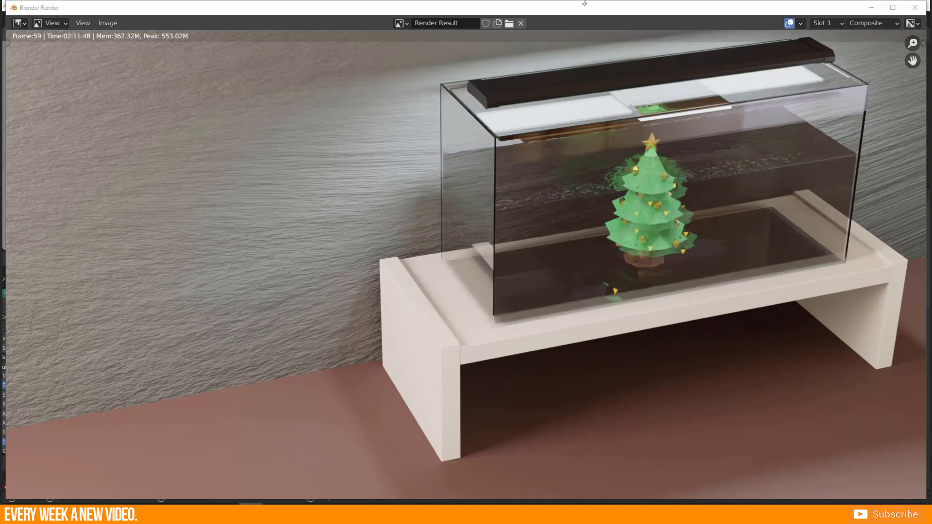
Move the finished Render Result window slightly aside.
left_click_drag(597, 12, 553, 29)
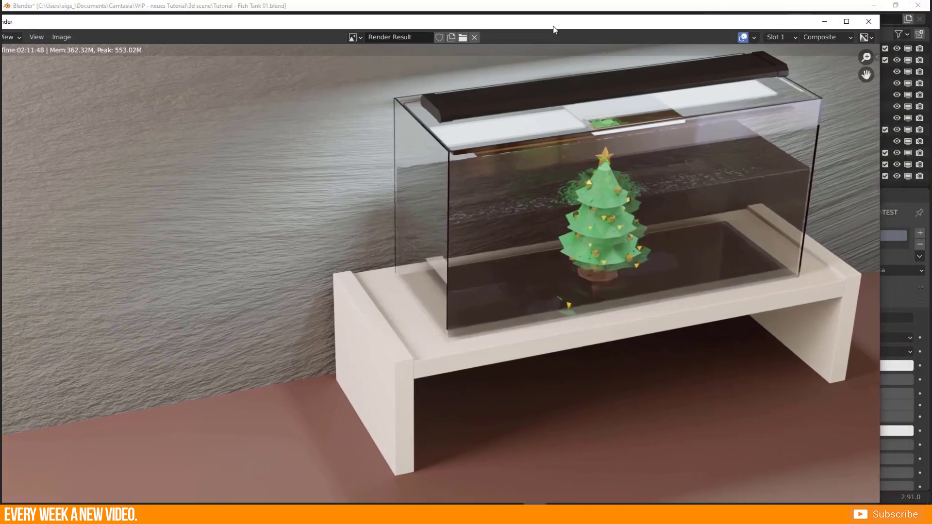